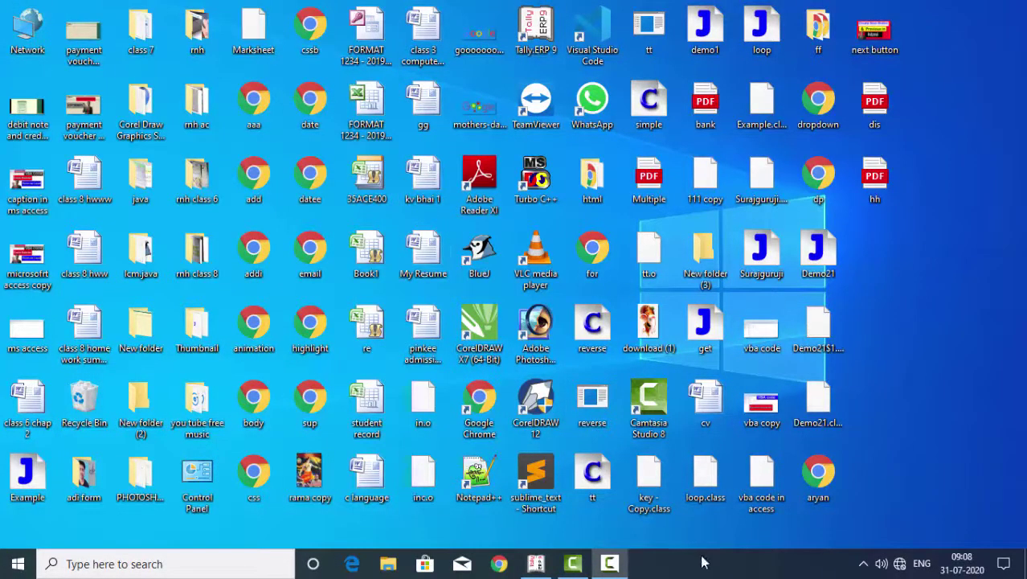
Refresh the desktop, restore Tally, make Bharat the current company and bring up Company Info
right_click(904, 258)
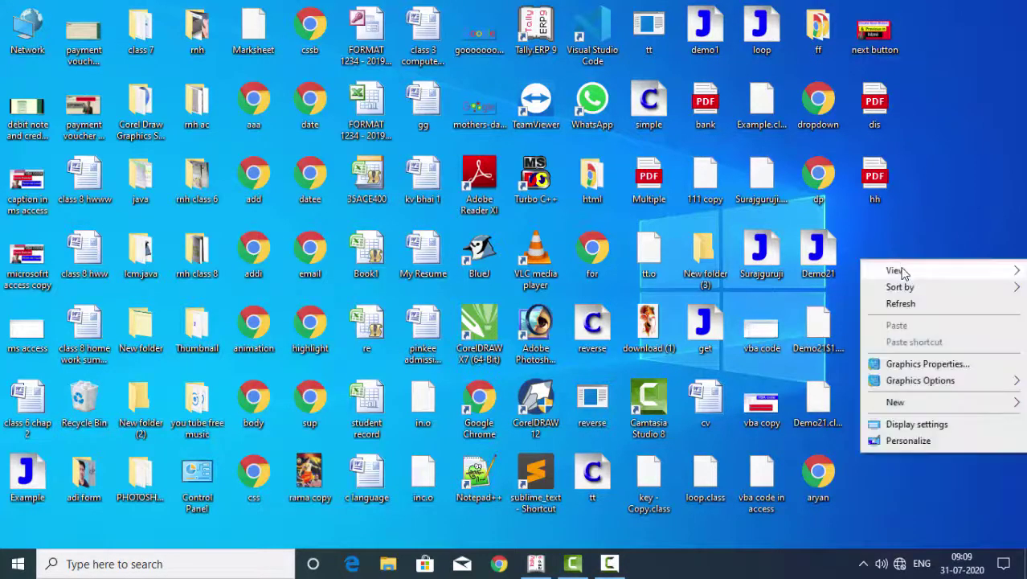
click(897, 301)
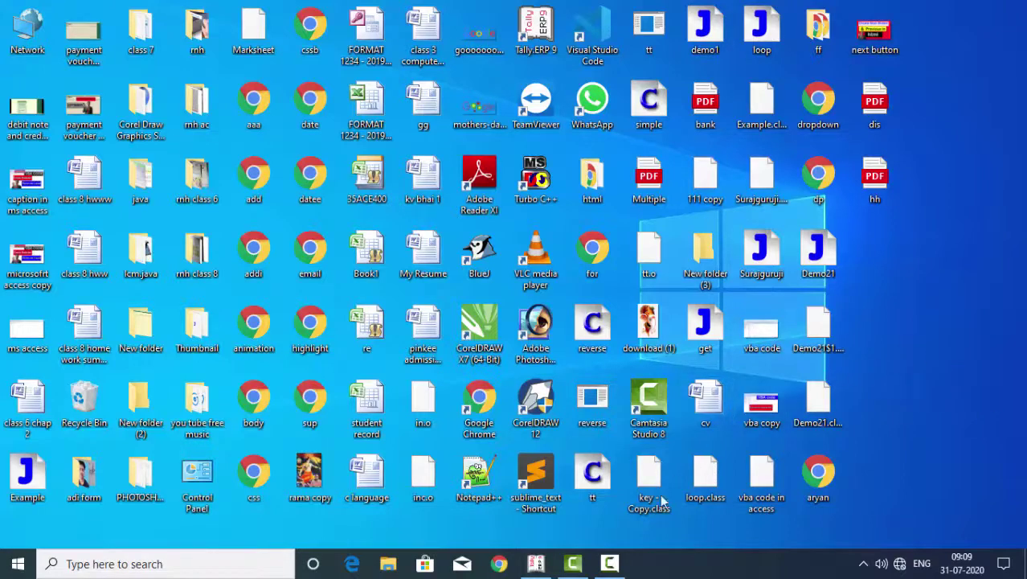
click(537, 564)
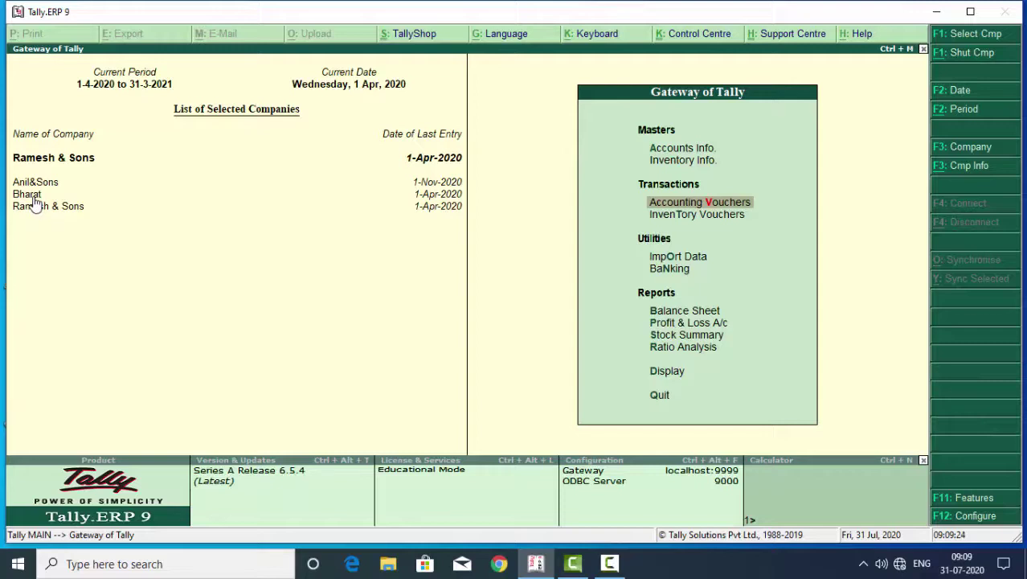
click(35, 197)
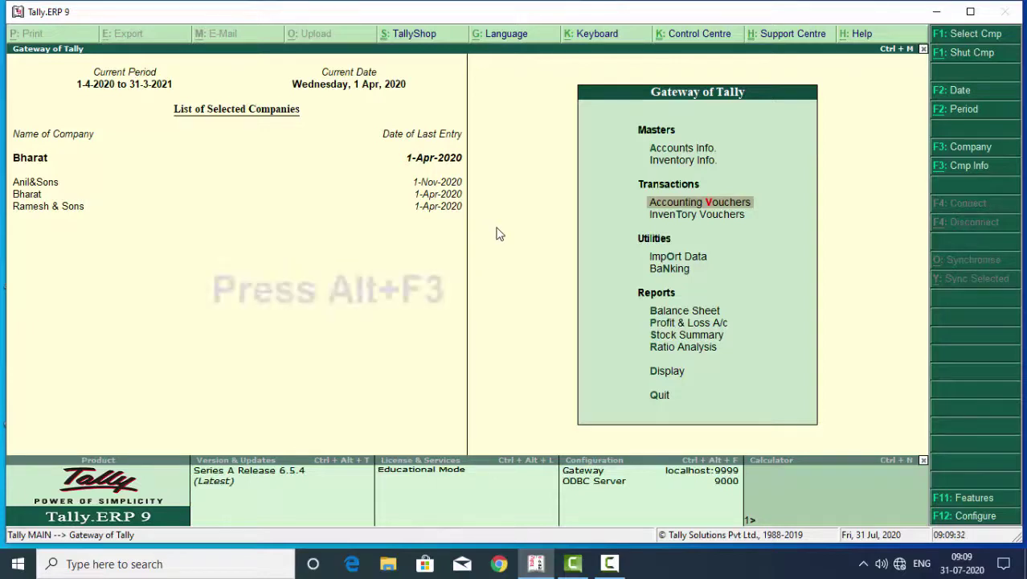
key(alt+F3)
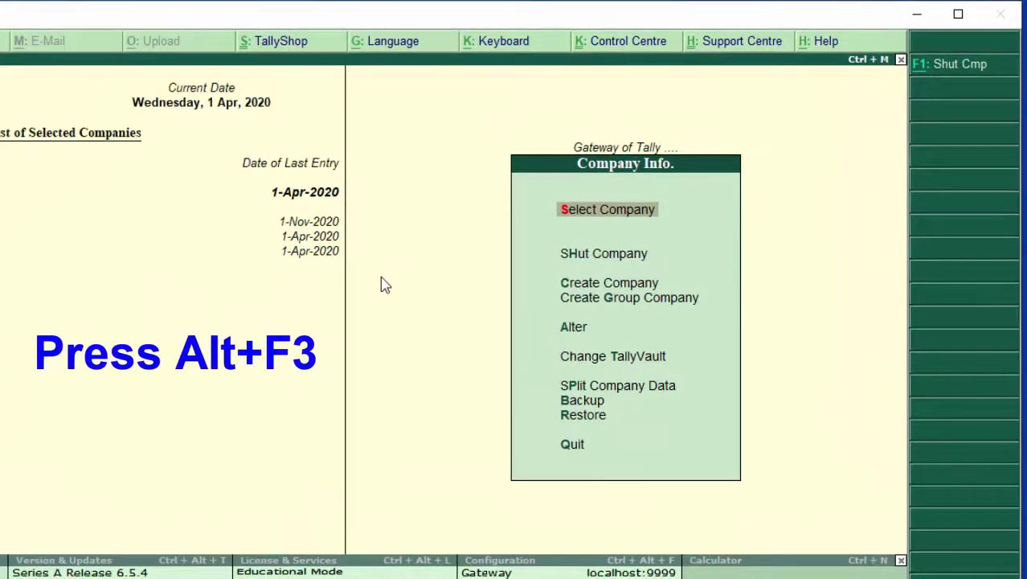
Open Bharat's Company Alteration, review its Uttar Pradesh address, and quit without saving
key(Down)
key(Down)
key(Down)
key(Down)
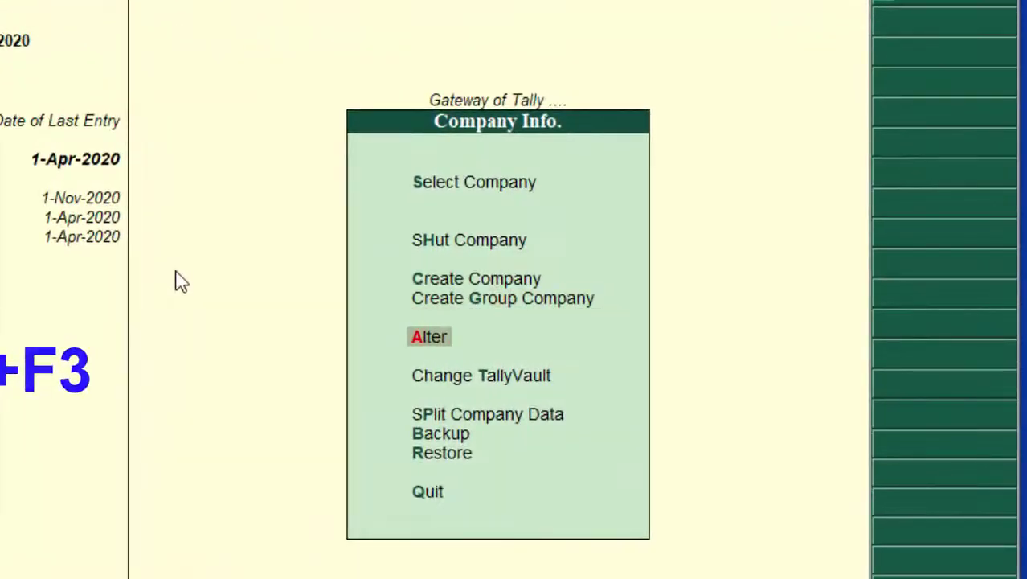
key(Return)
key(Return)
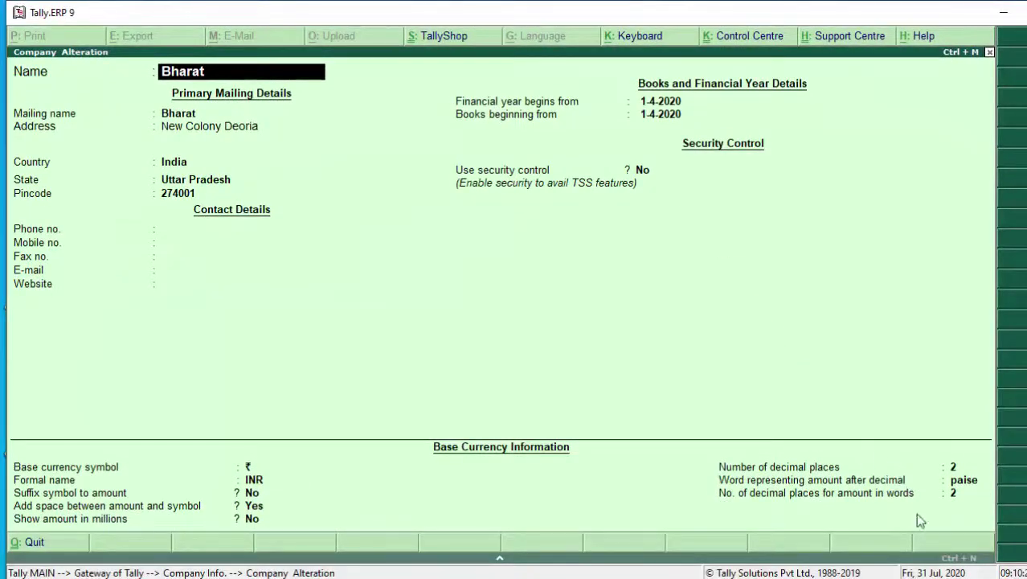
key(Return)
key(Return)
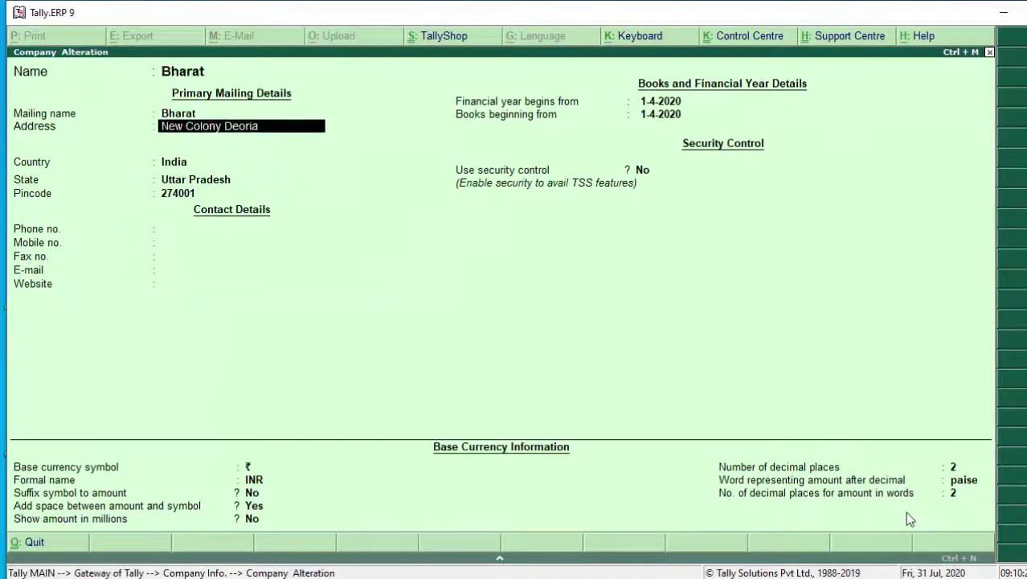
key(Return)
key(Escape)
key(Return)
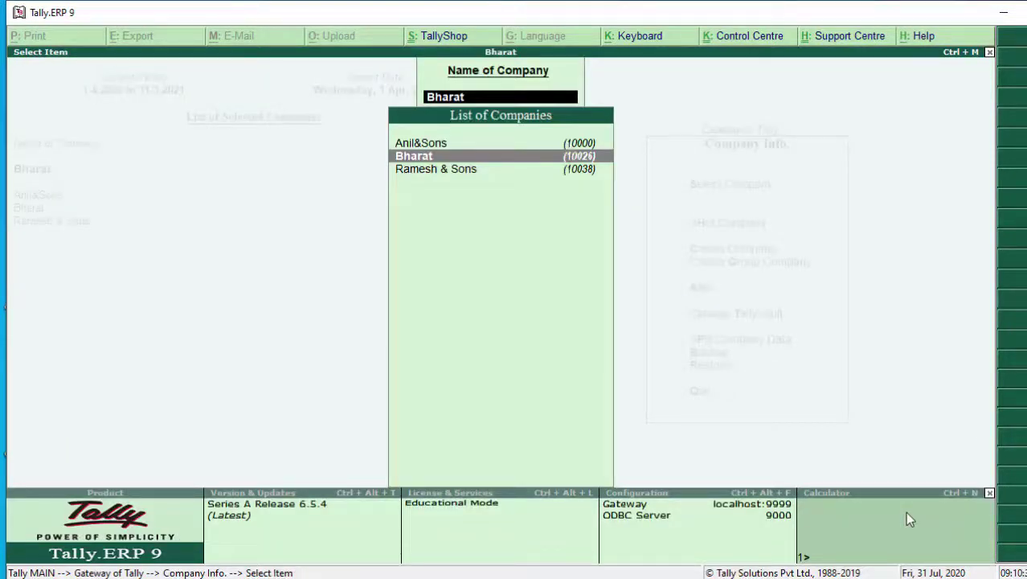
Leave the company list and reopen accounting voucher entry after discarding an unwanted sales voucher
key(Escape)
key(Escape)
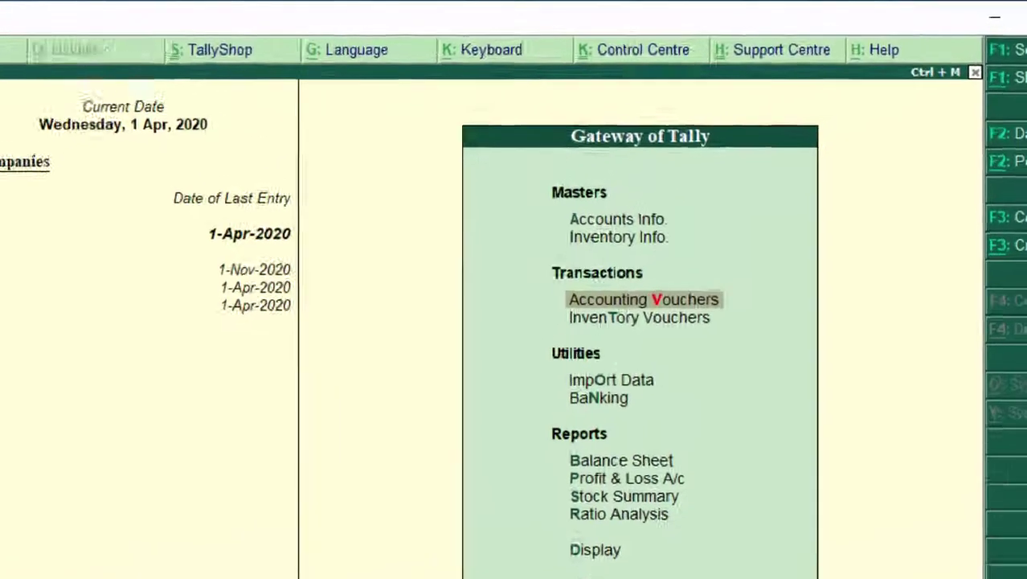
key(Return)
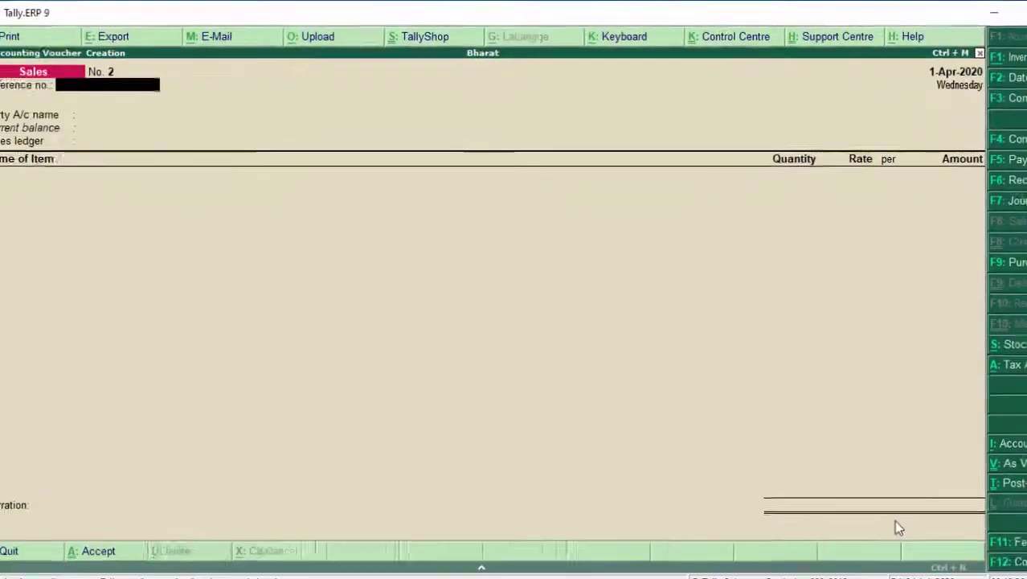
key(Escape)
key(Return)
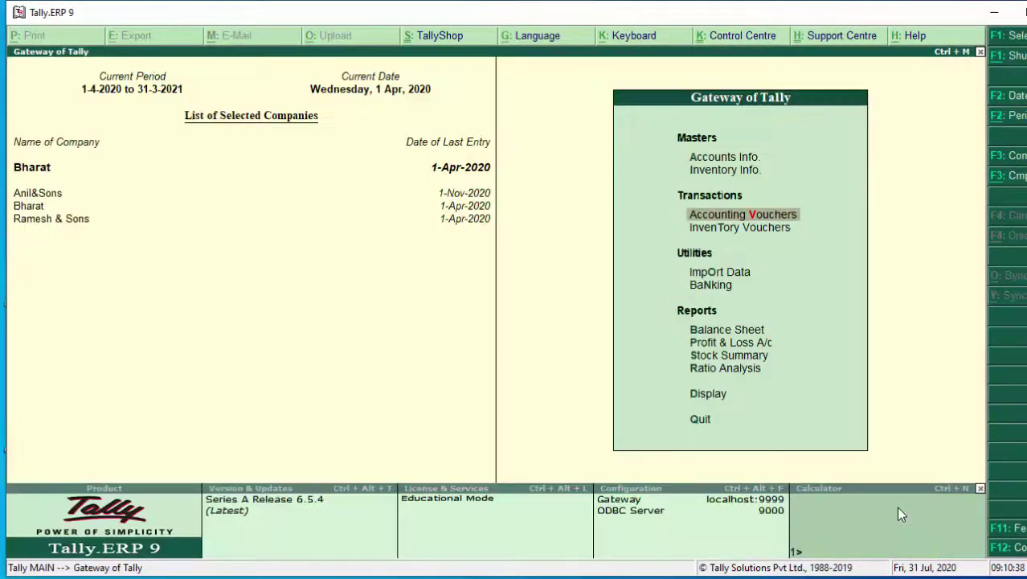
key(Return)
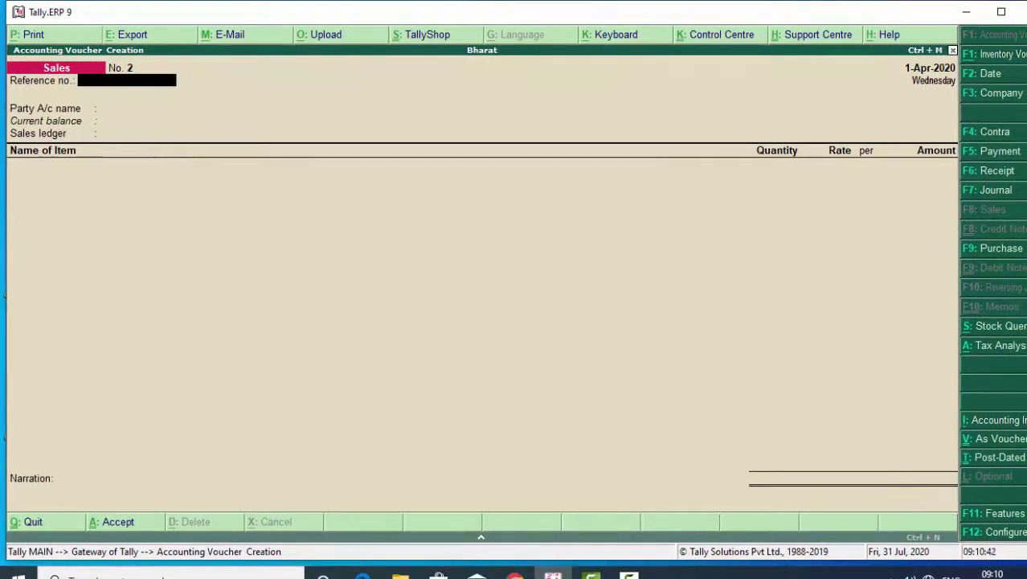
Draft a Receipt crediting Capital A/c 8,00,000 into Cash, then discard it
click(997, 173)
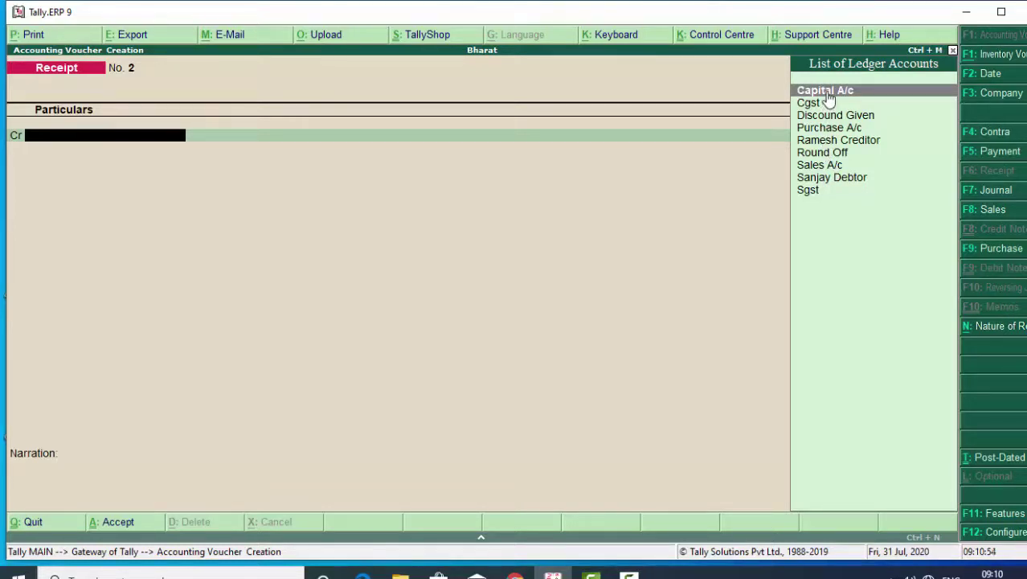
click(827, 92)
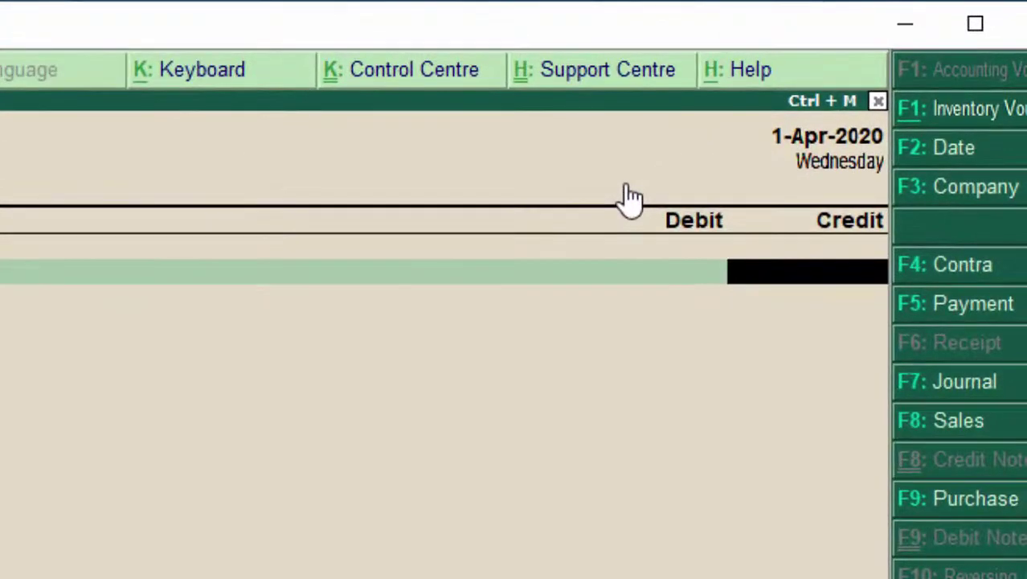
text(8)
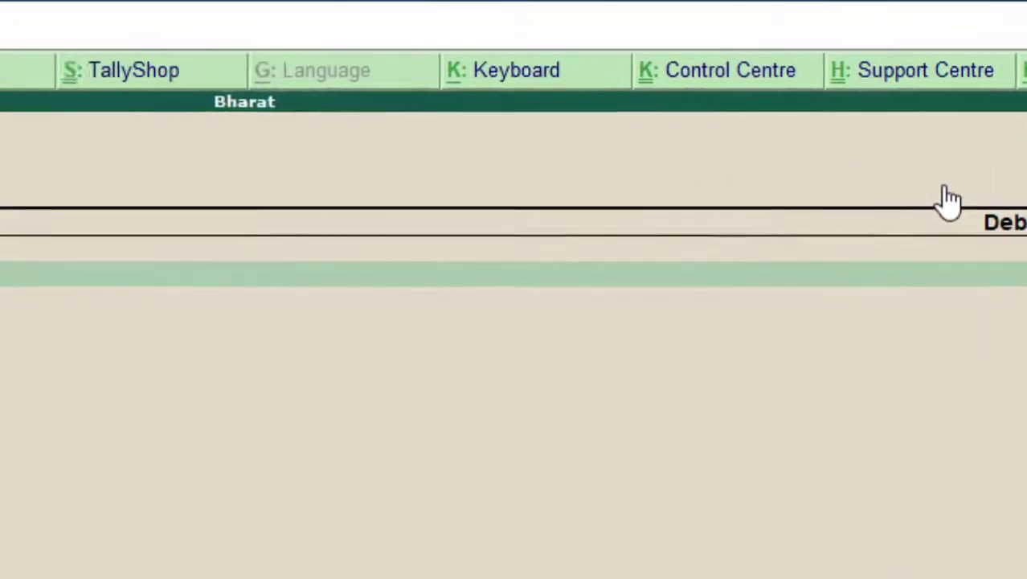
text(00000)
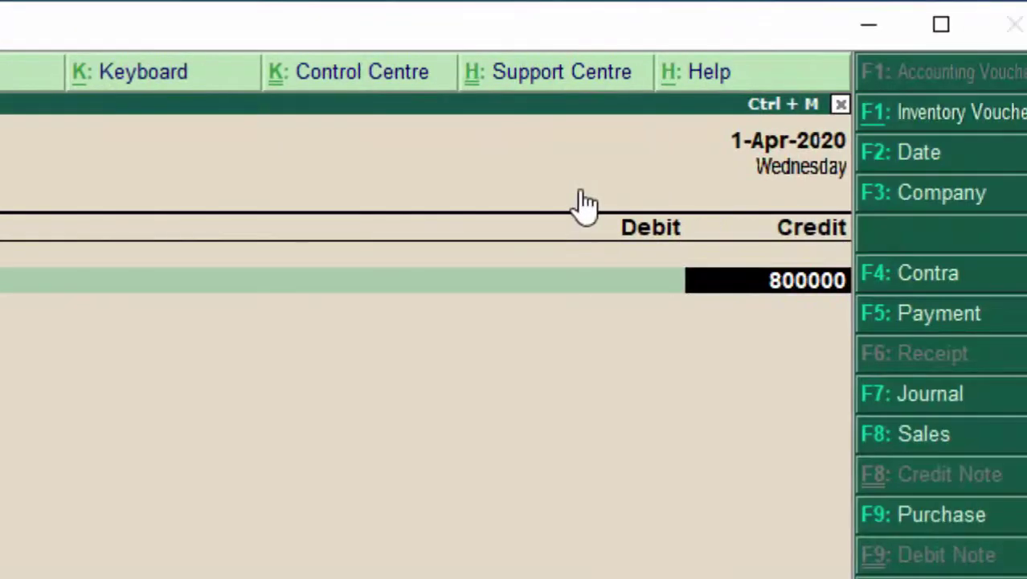
key(Return)
text(Cash)
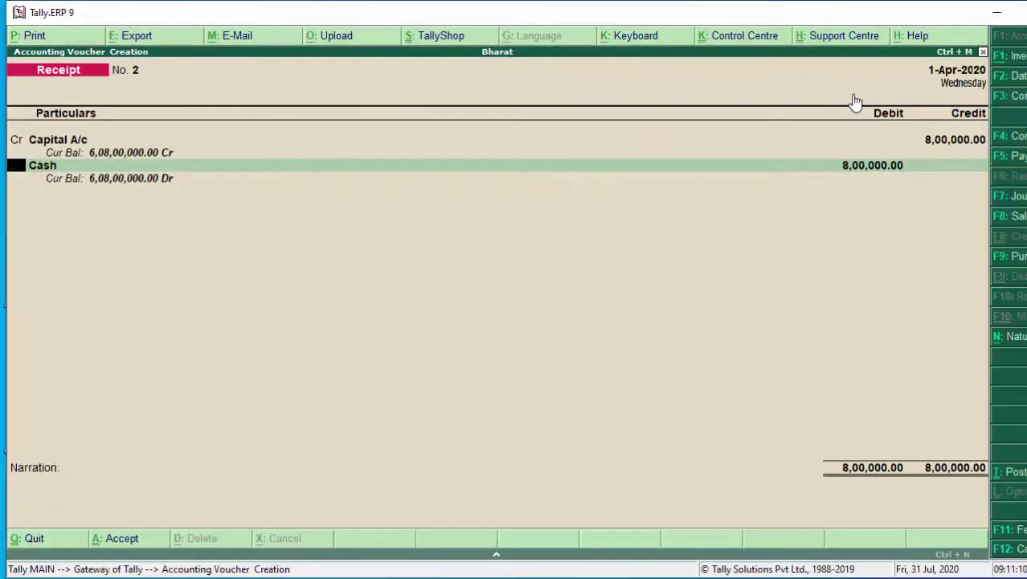
key(Escape)
key(Return)
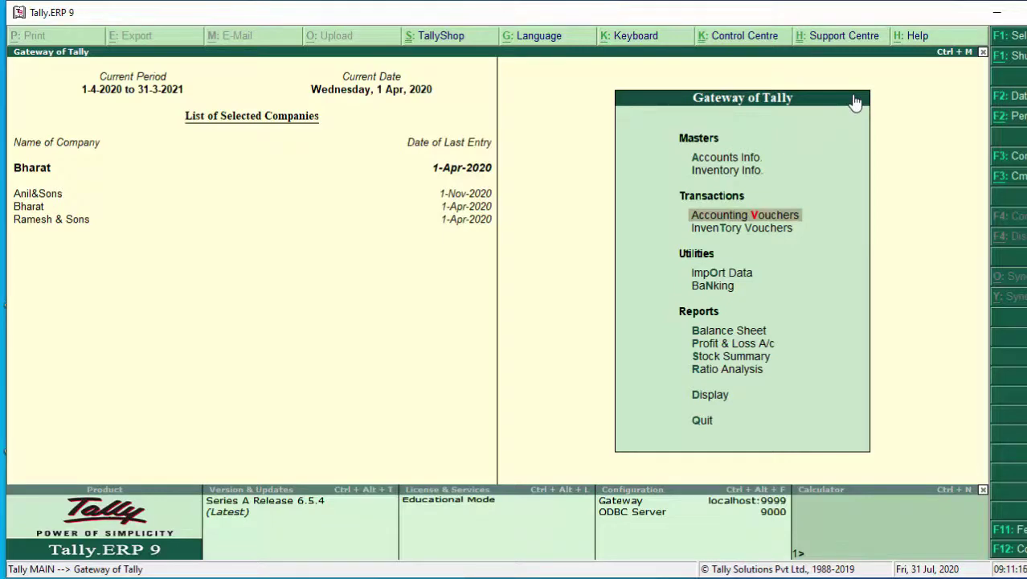
Start a Purchase voucher with supplier invoice no. 800 dated 1-Apr-2020, then discard it
key(Return)
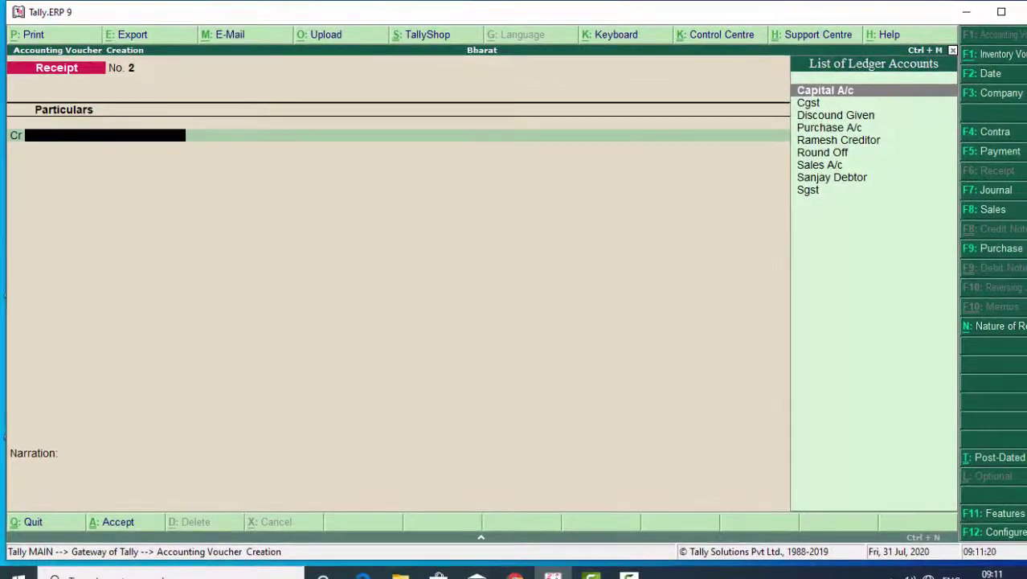
click(1002, 255)
text(800)
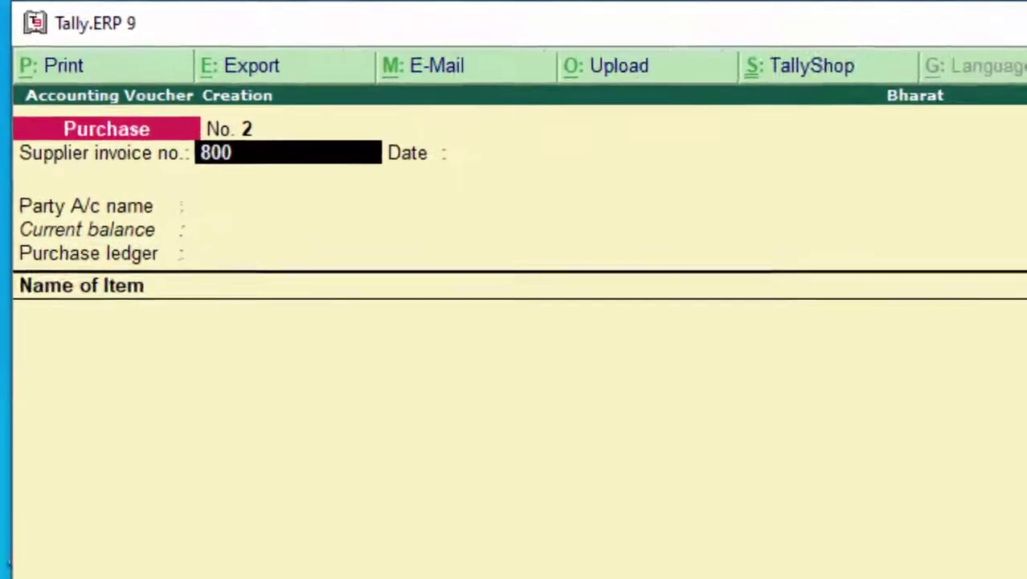
key(Return)
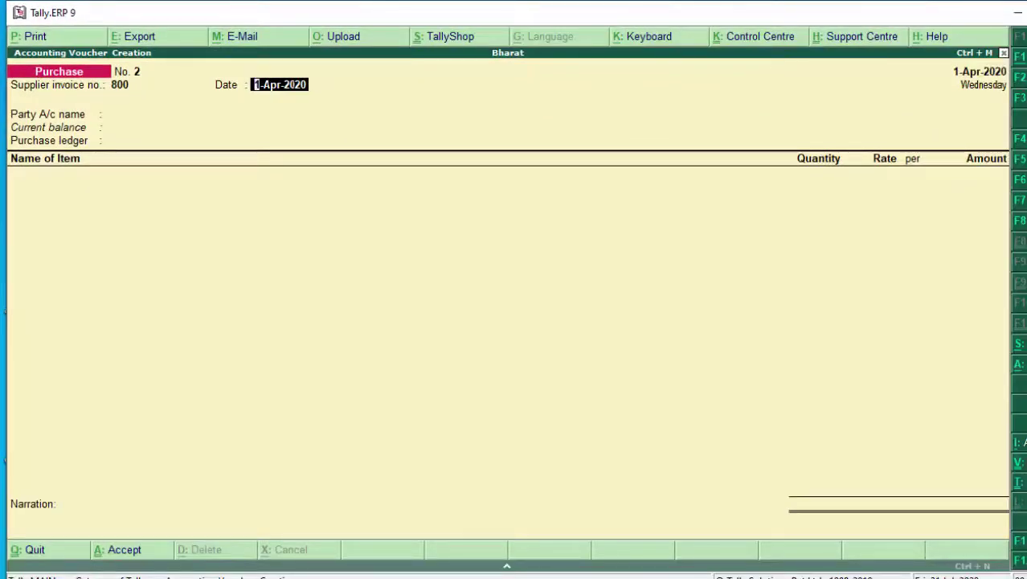
key(Return)
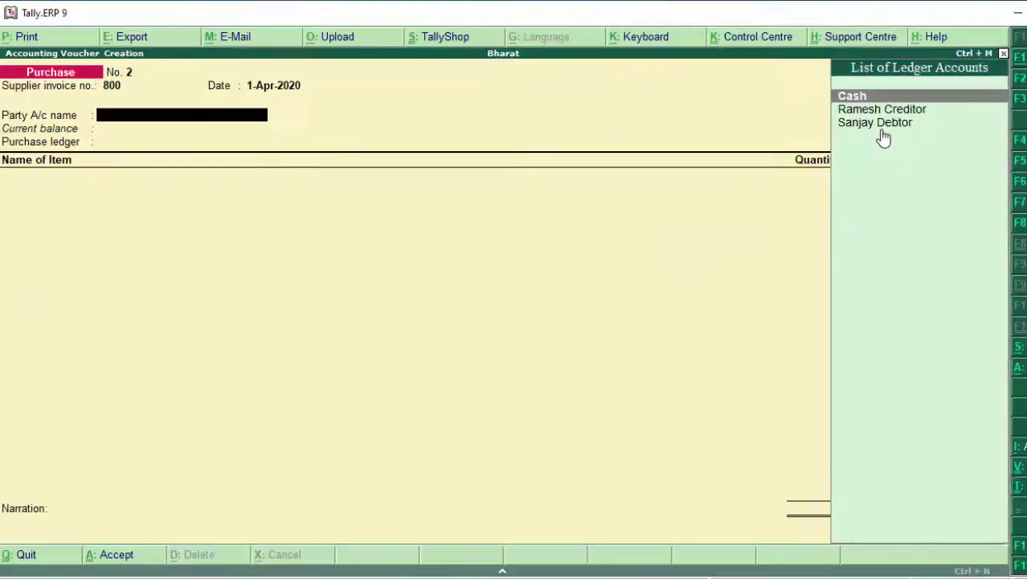
key(Escape)
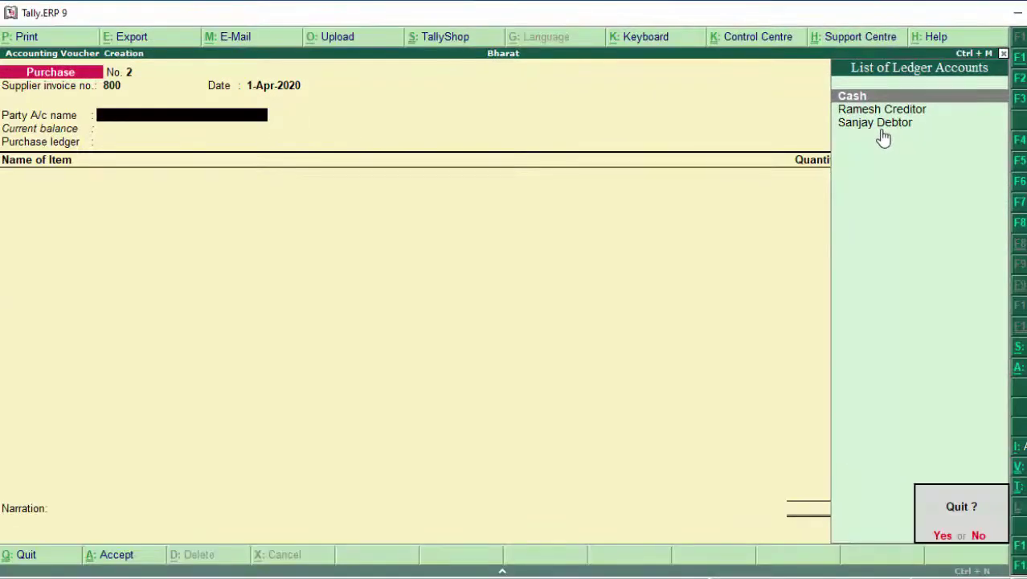
key(Return)
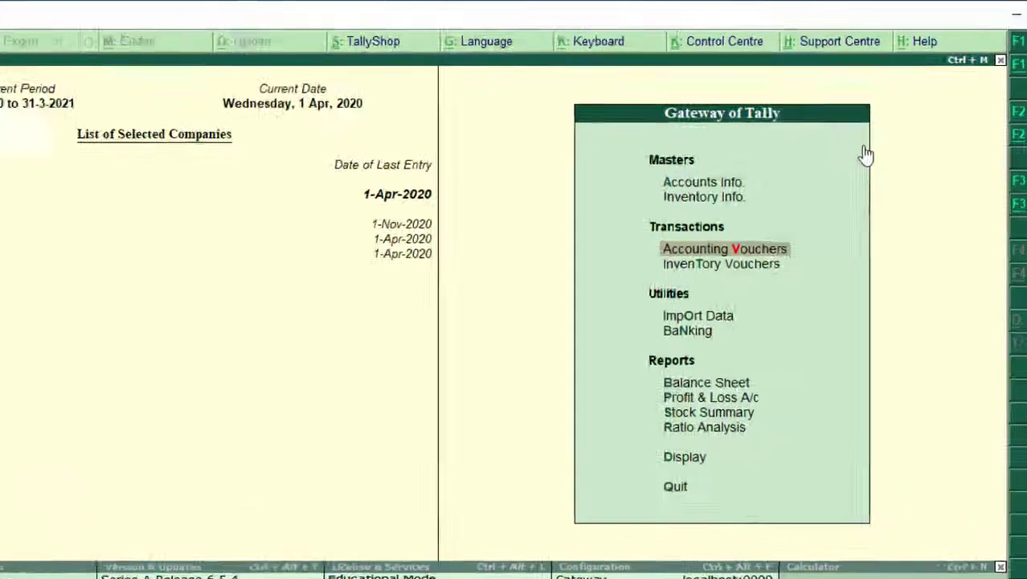
Go to Accounts Info > Ledgers > Alter and open the creditor ledger
key(Up)
key(Up)
key(Return)
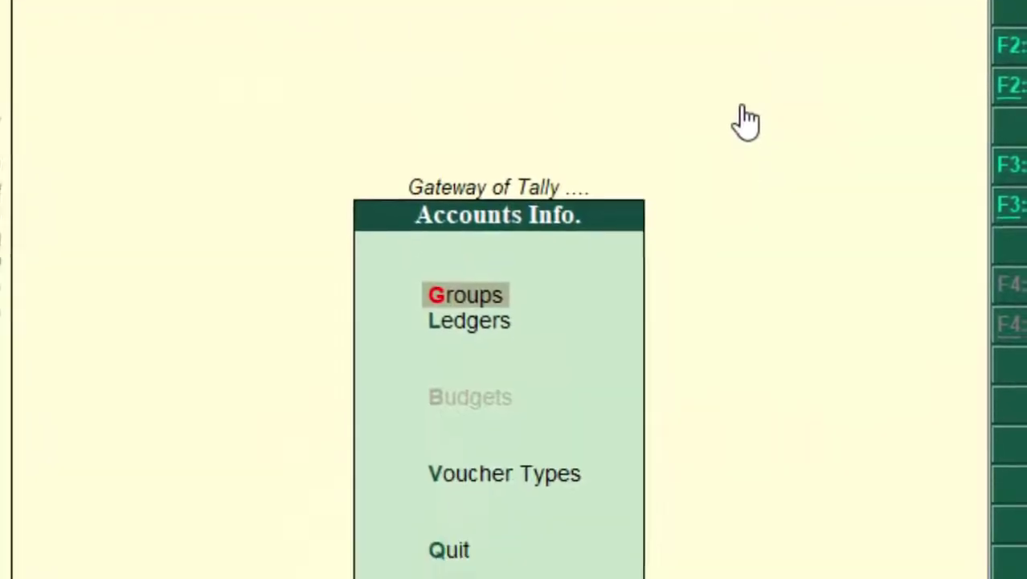
key(Down)
key(Return)
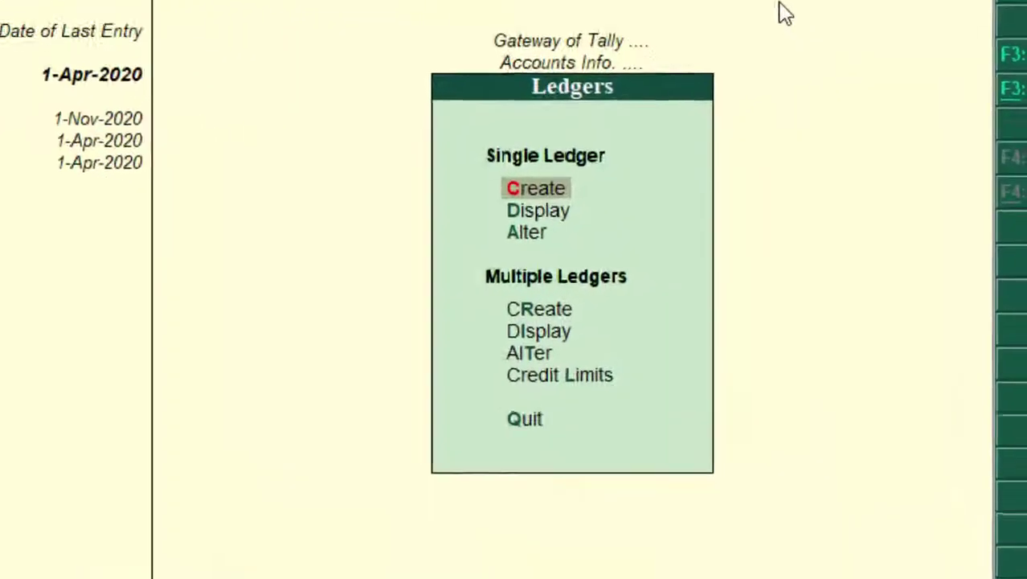
key(Down)
key(Down)
key(Return)
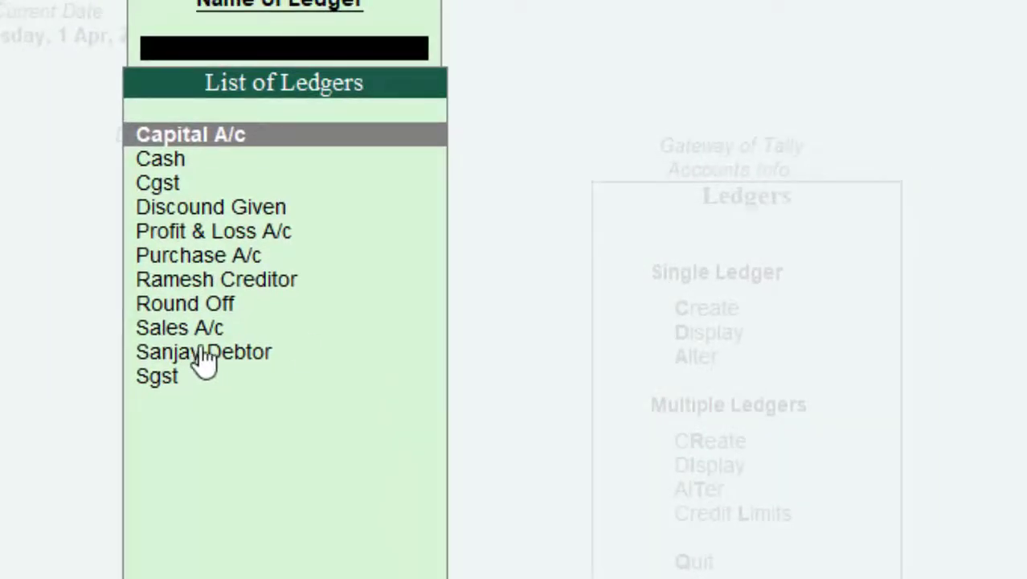
click(228, 275)
click(228, 275)
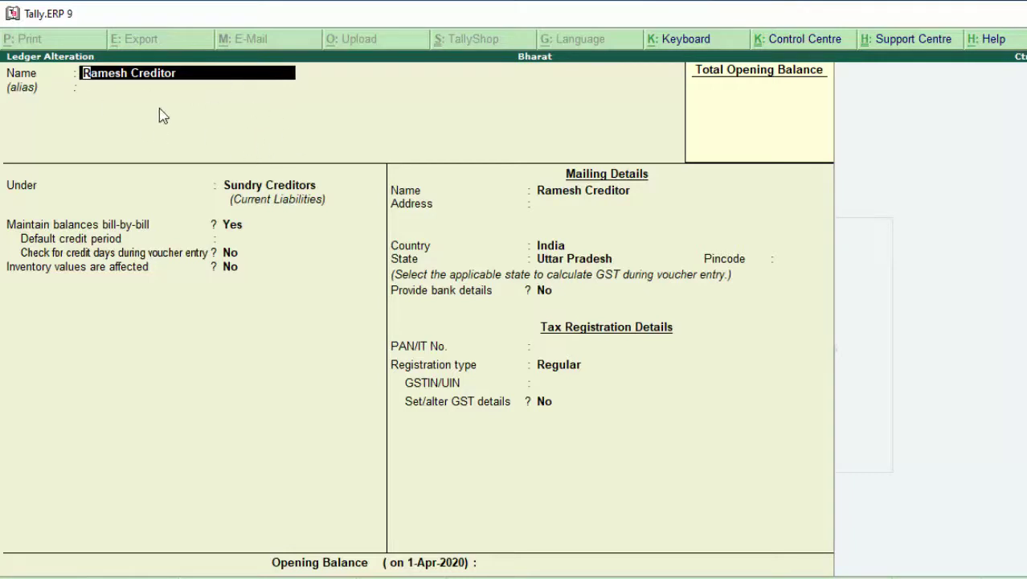
Keep the creditor under Sundry Creditors with bill-by-bill on, and enter its mailing address
click(238, 186)
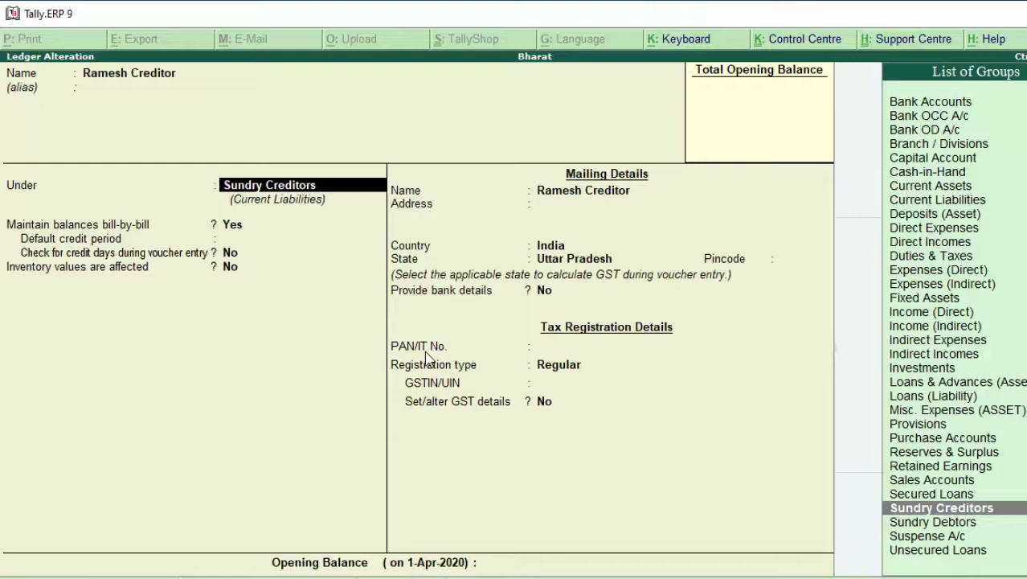
text(S)
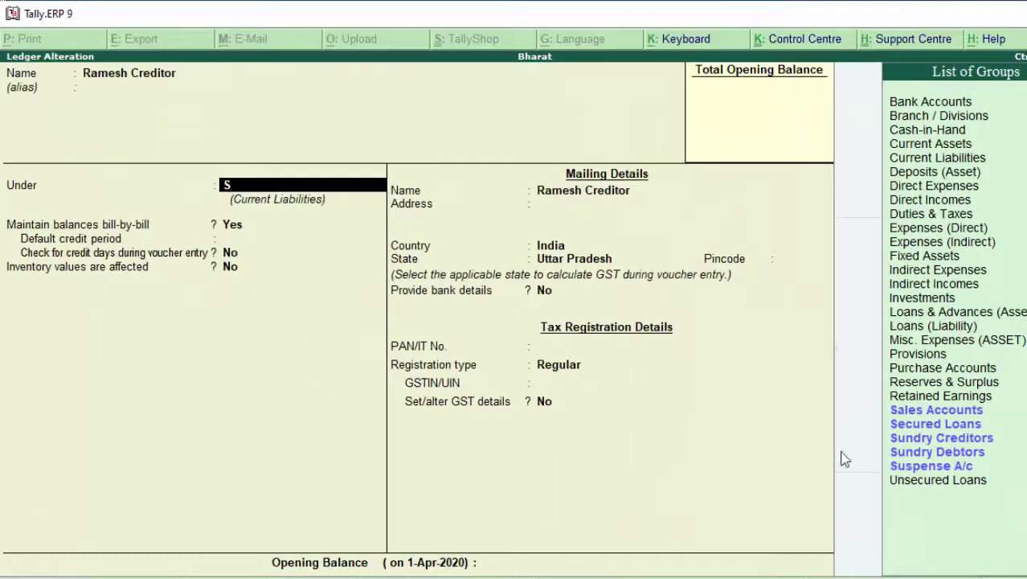
click(940, 439)
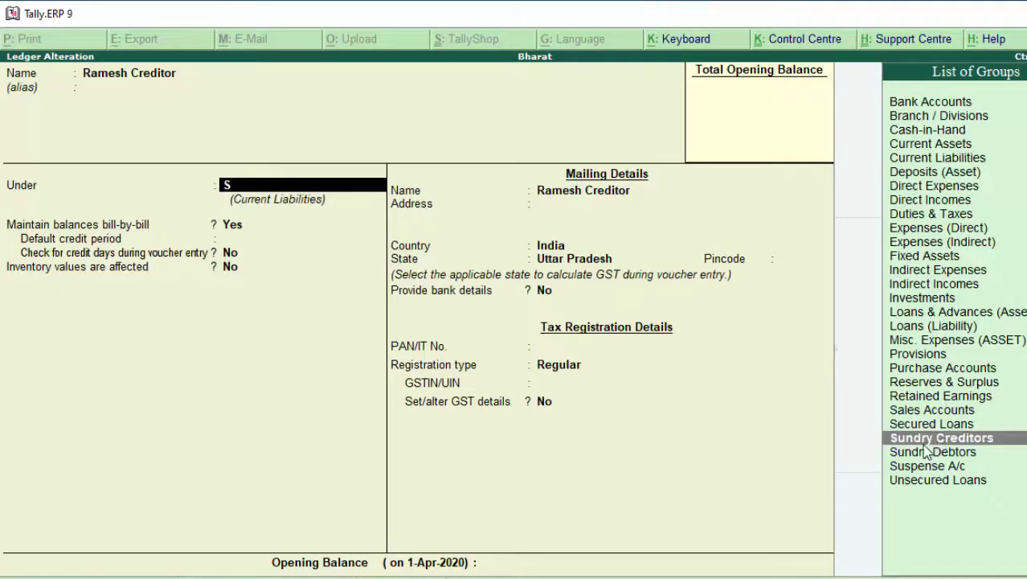
key(Return)
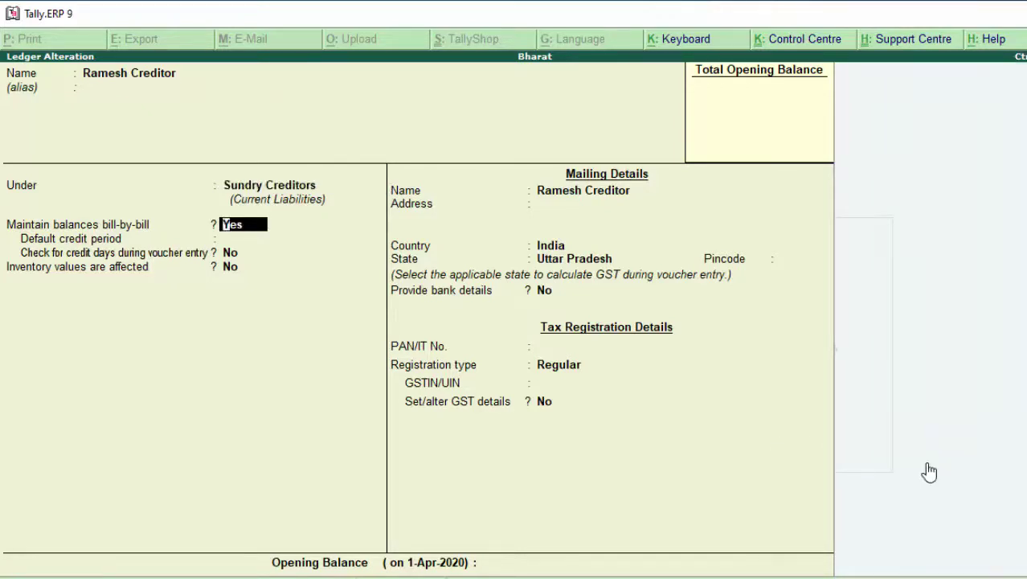
key(Return)
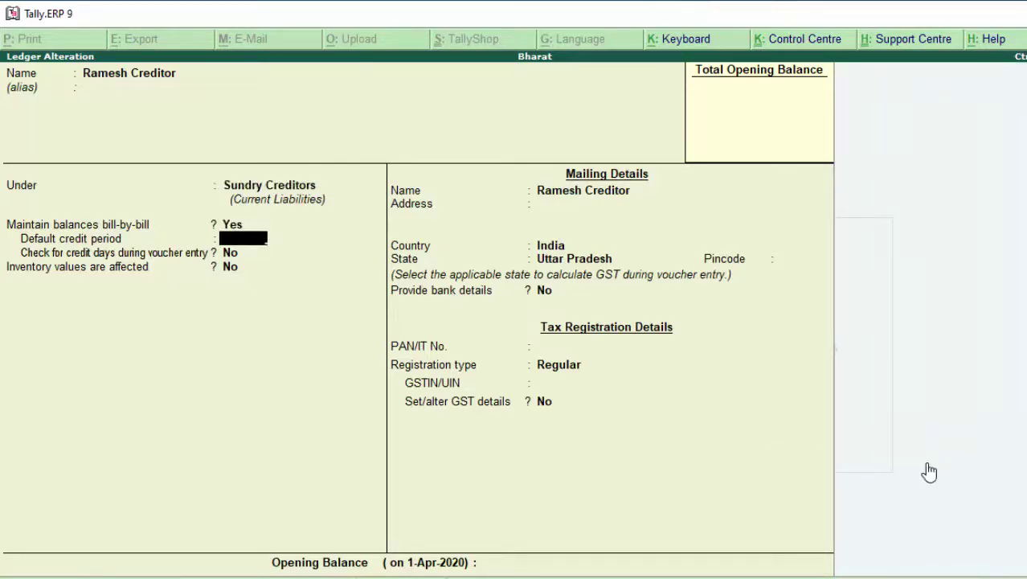
key(Return)
key(Return)
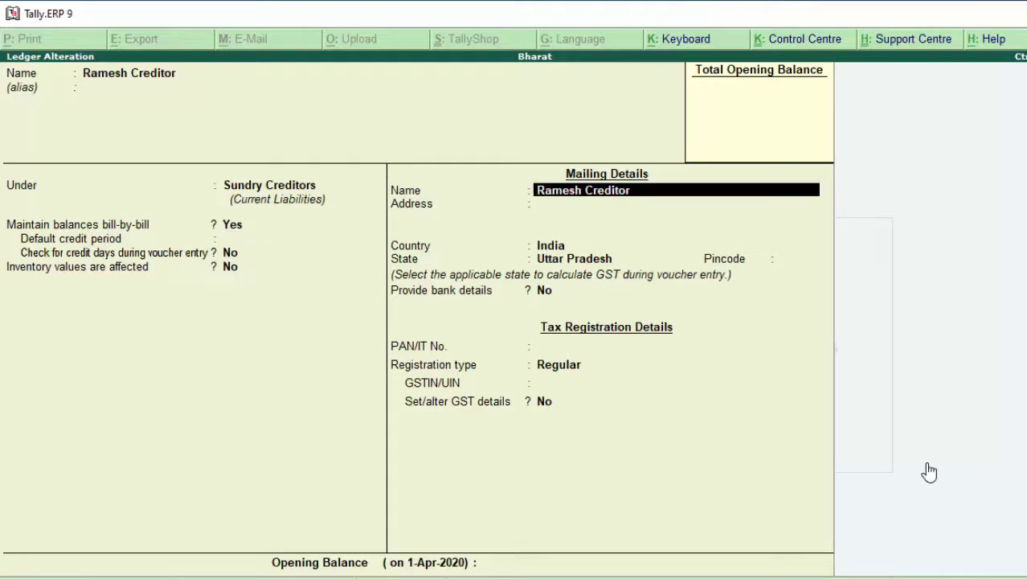
key(Return)
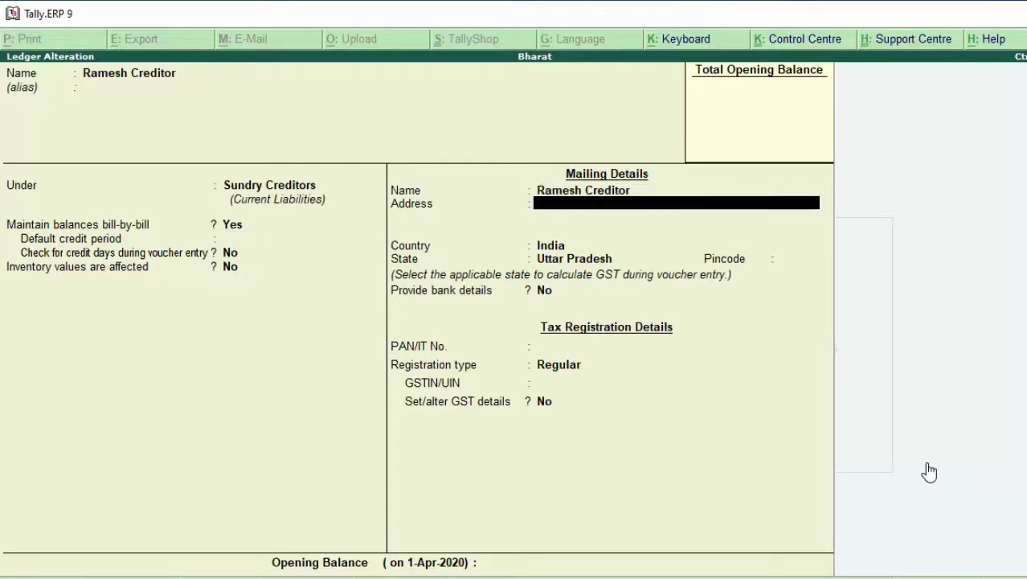
text(N)
text(ew c)
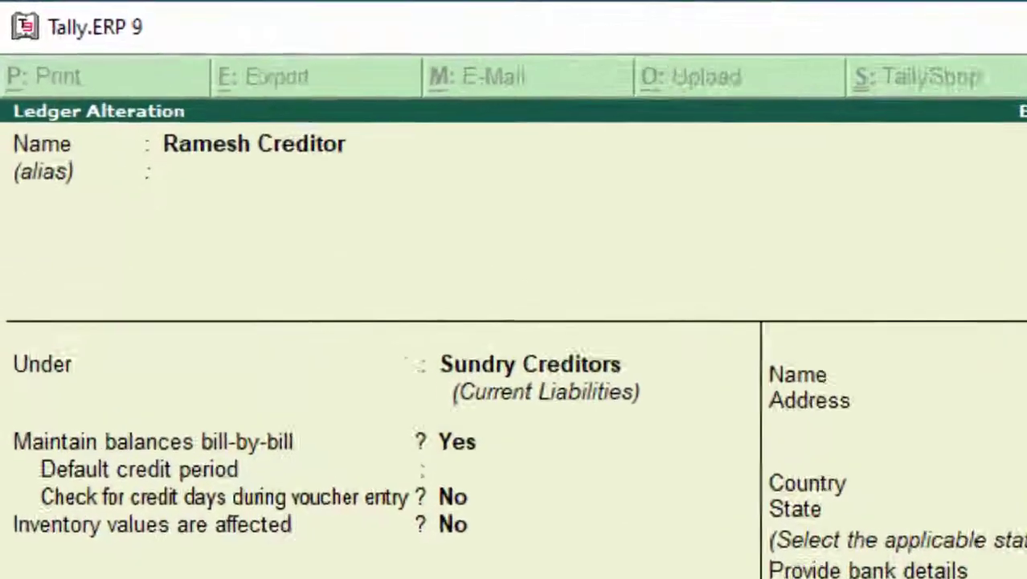
text(olony)
text( D)
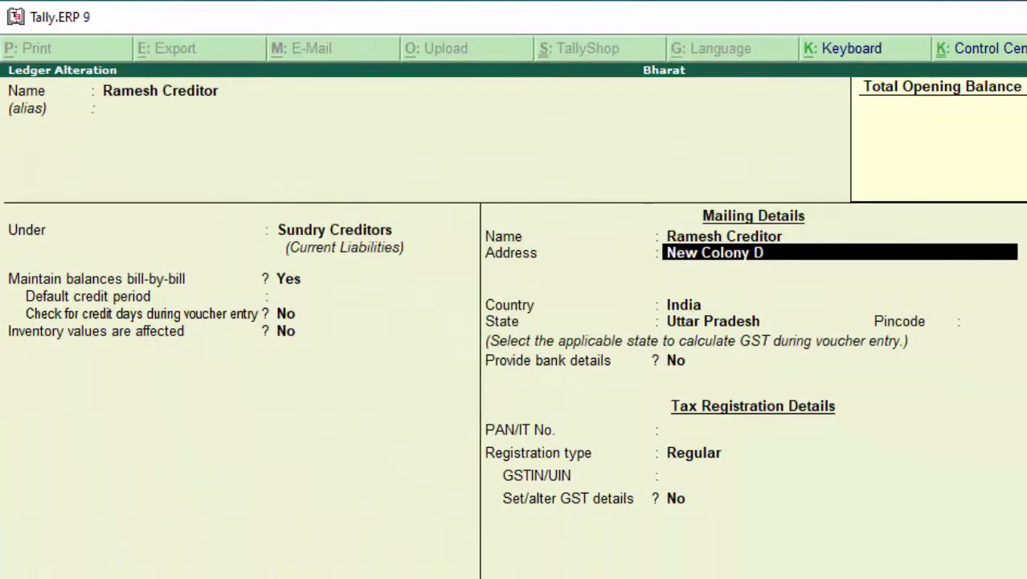
text(eori)
text(a)
Keep India as country, enter the creditor's pincode, and leave bank details off
key(Return)
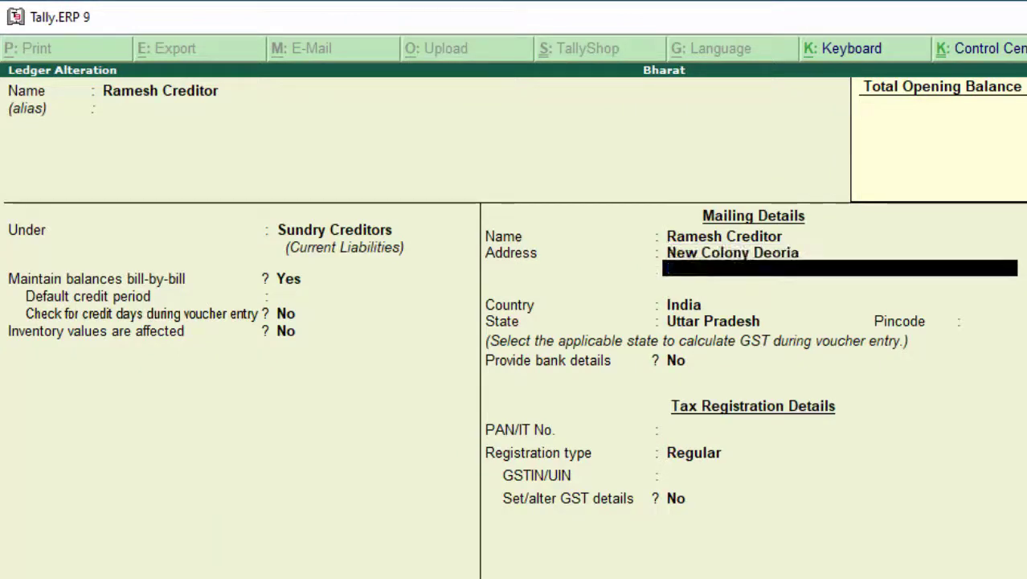
key(Return)
key(Return)
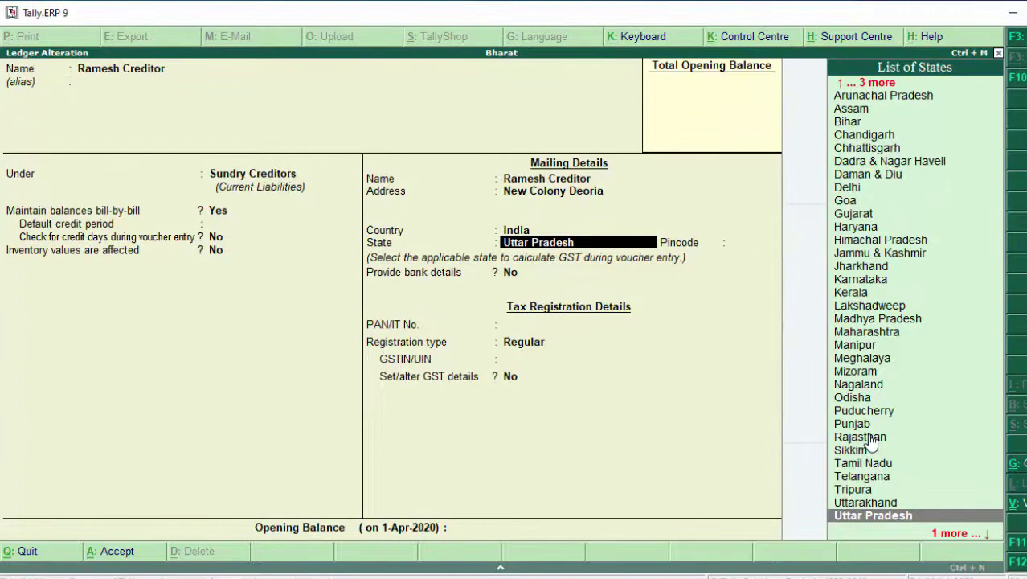
key(Return)
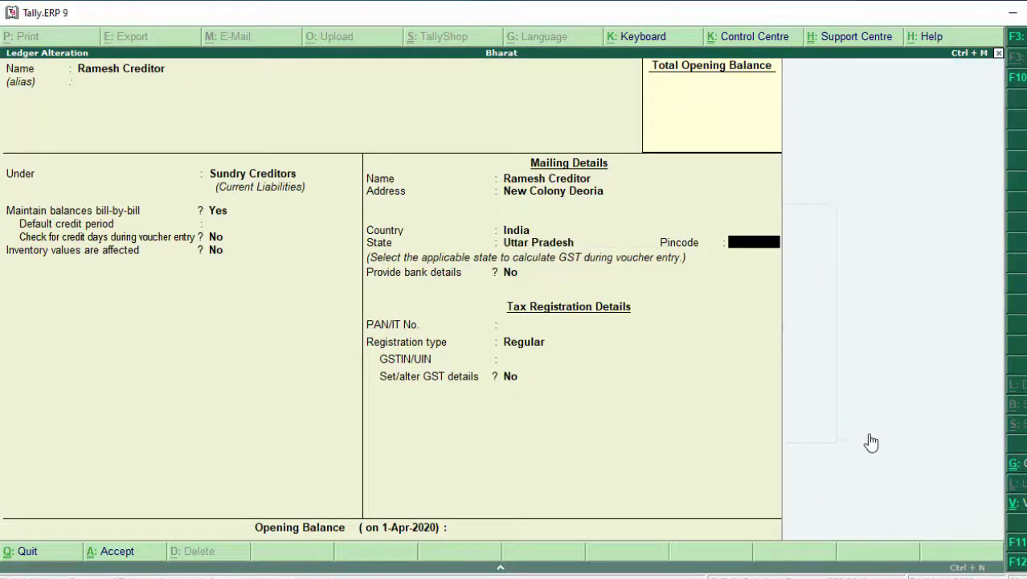
text(27)
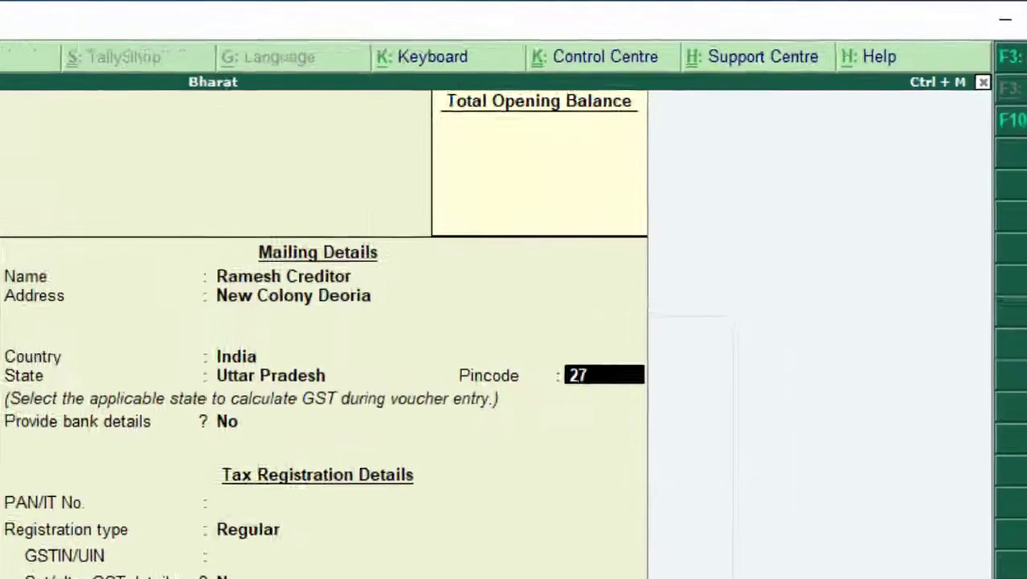
text(400)
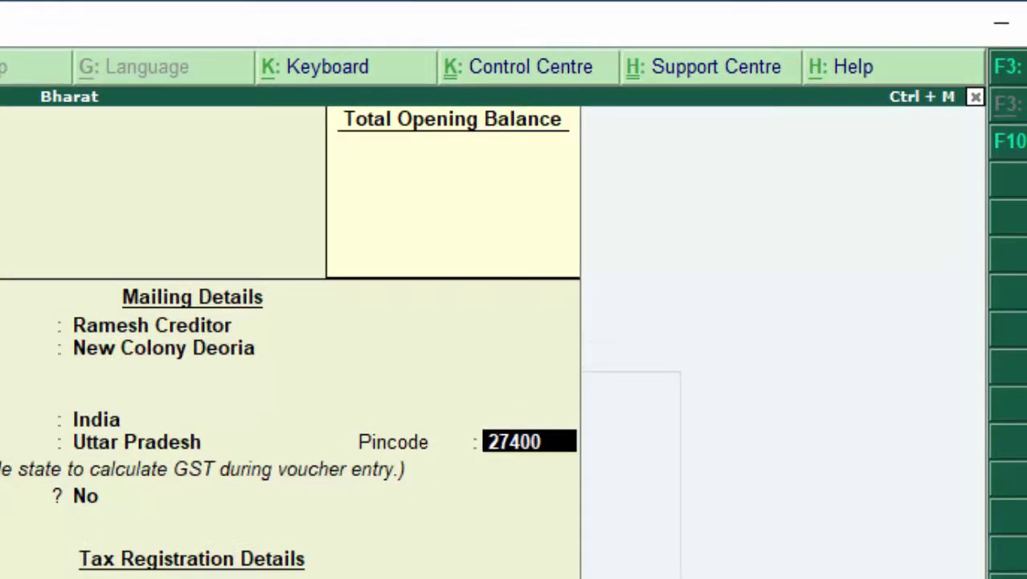
text(01)
key(Return)
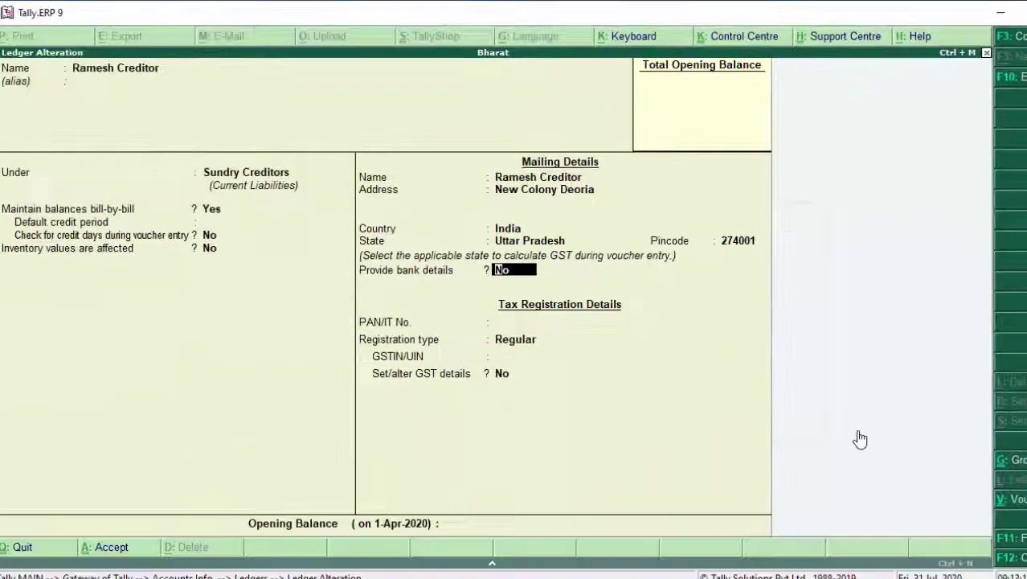
key(Return)
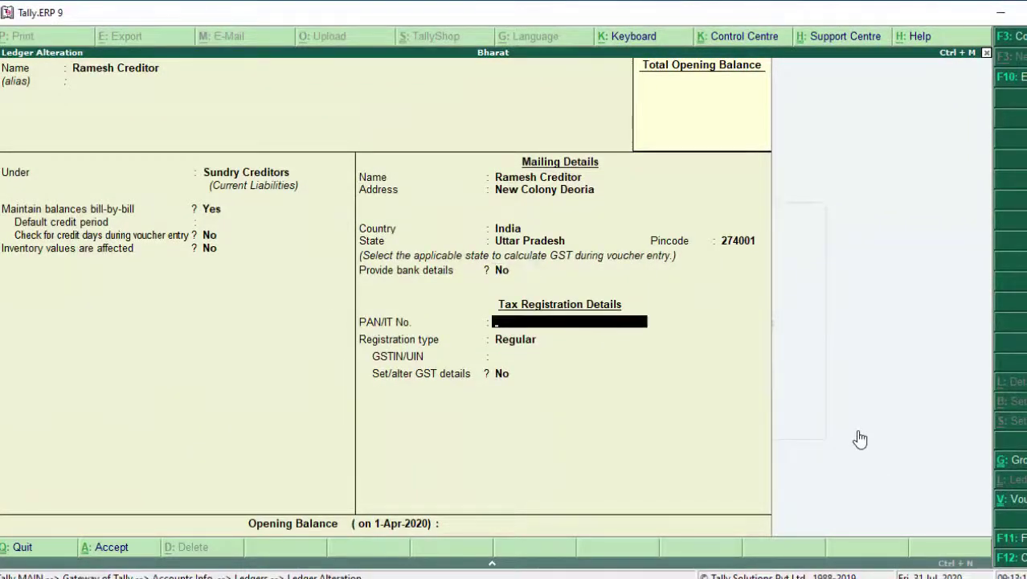
key(Return)
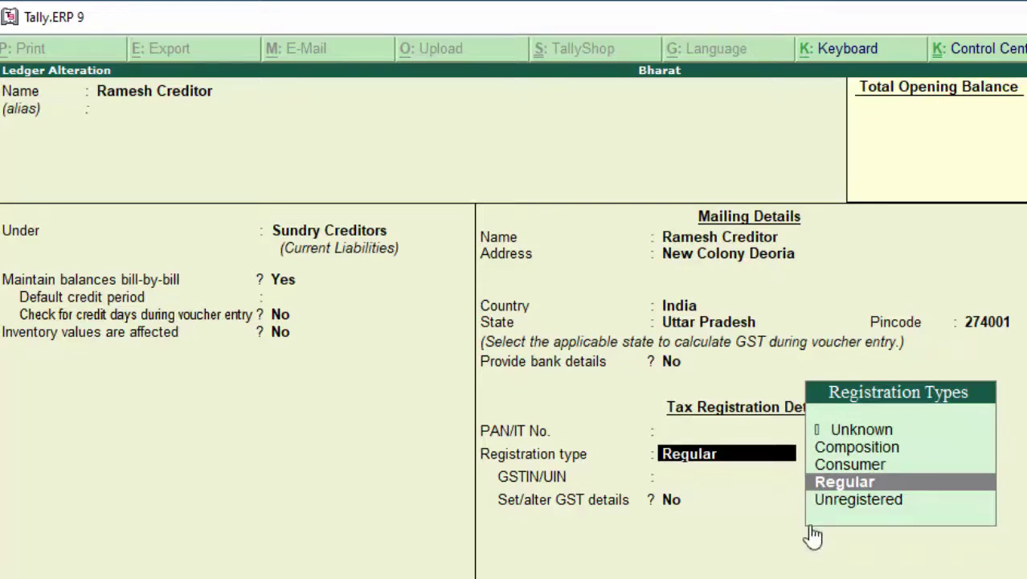
Compare the GST registration types and select Regular
click(862, 449)
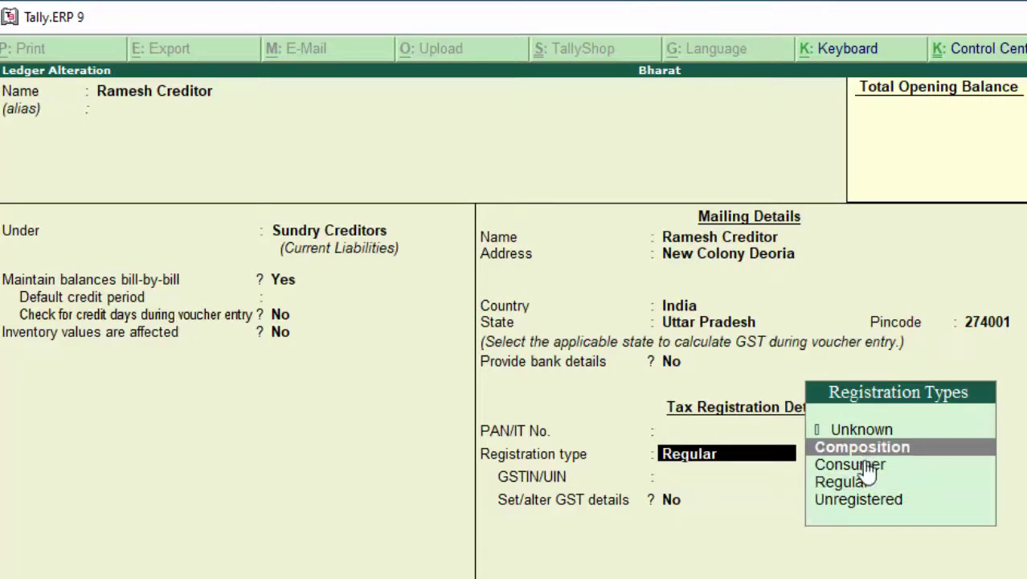
click(865, 469)
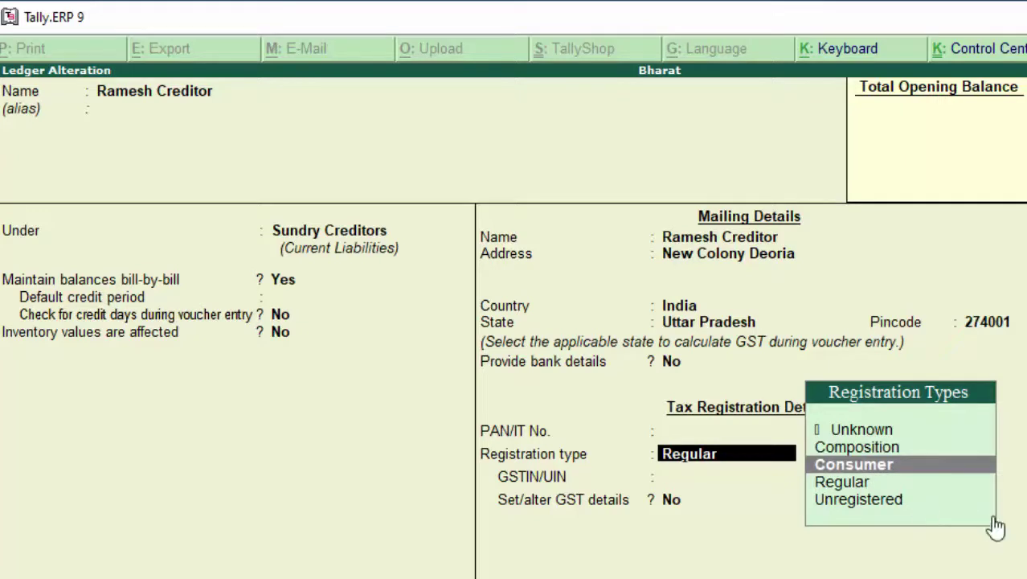
click(842, 485)
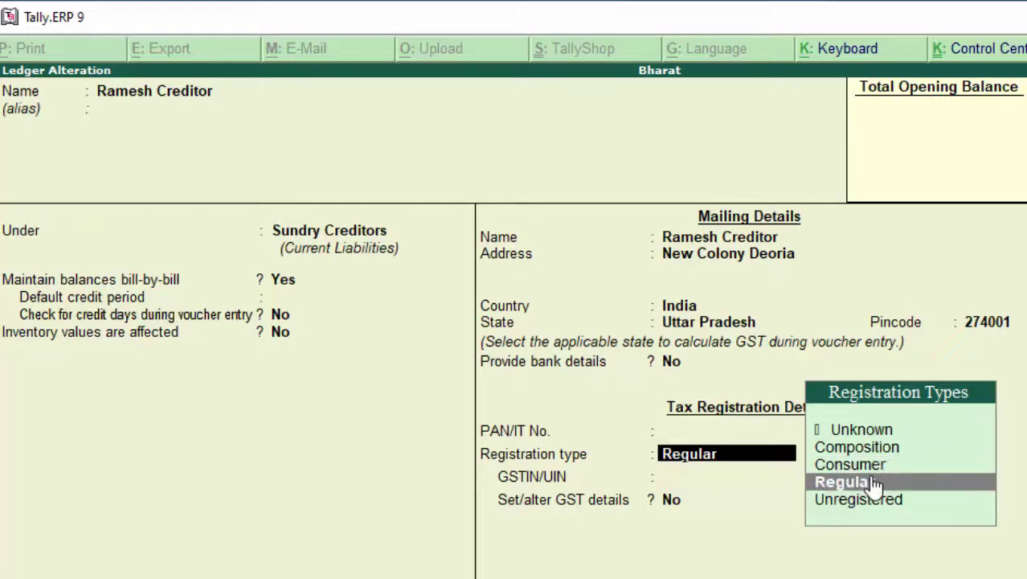
key(Up)
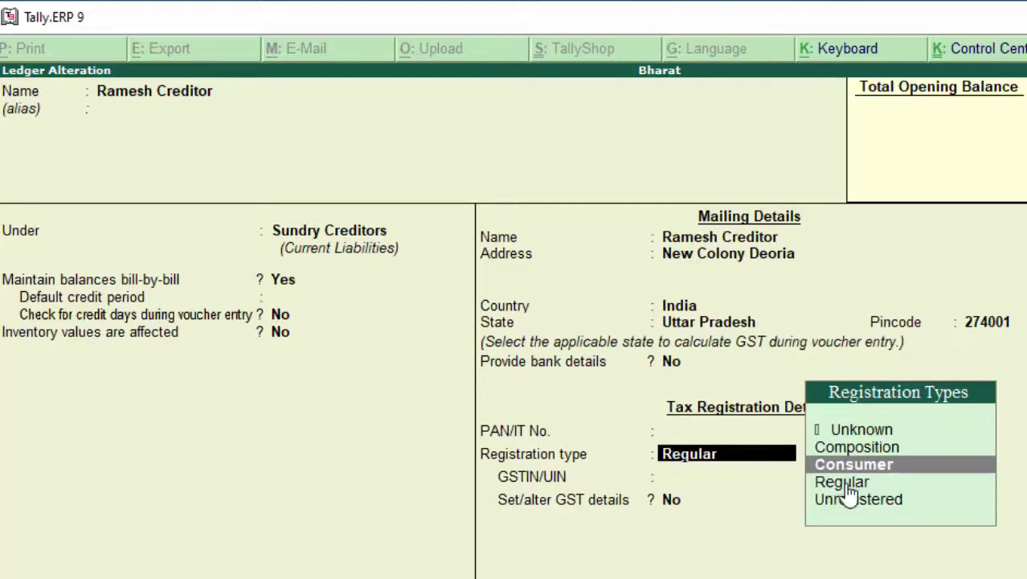
click(846, 484)
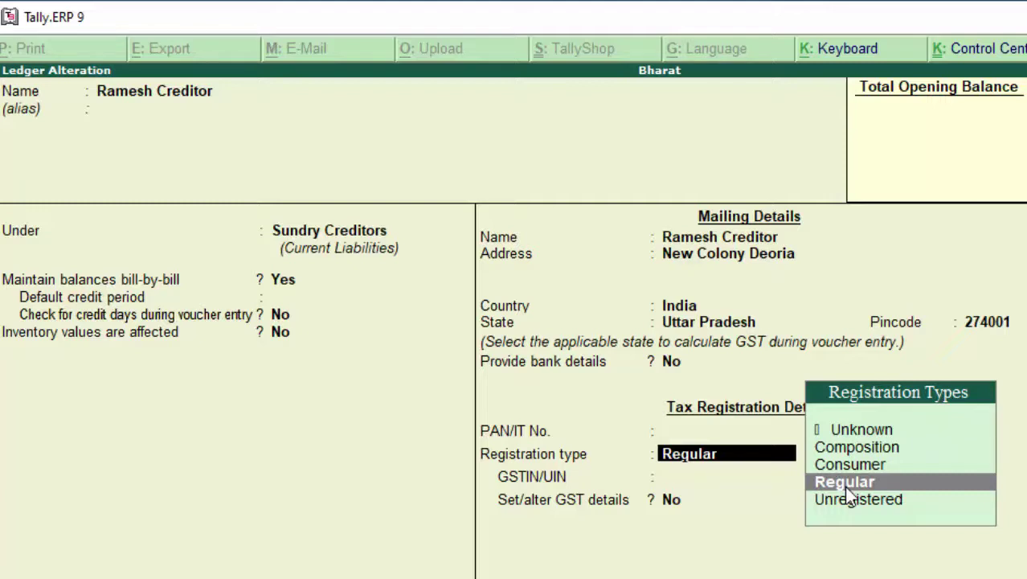
Confirm Regular, enter the creditor's GSTIN, leave GST details unset, and save the ledger
key(Down)
key(Up)
key(Return)
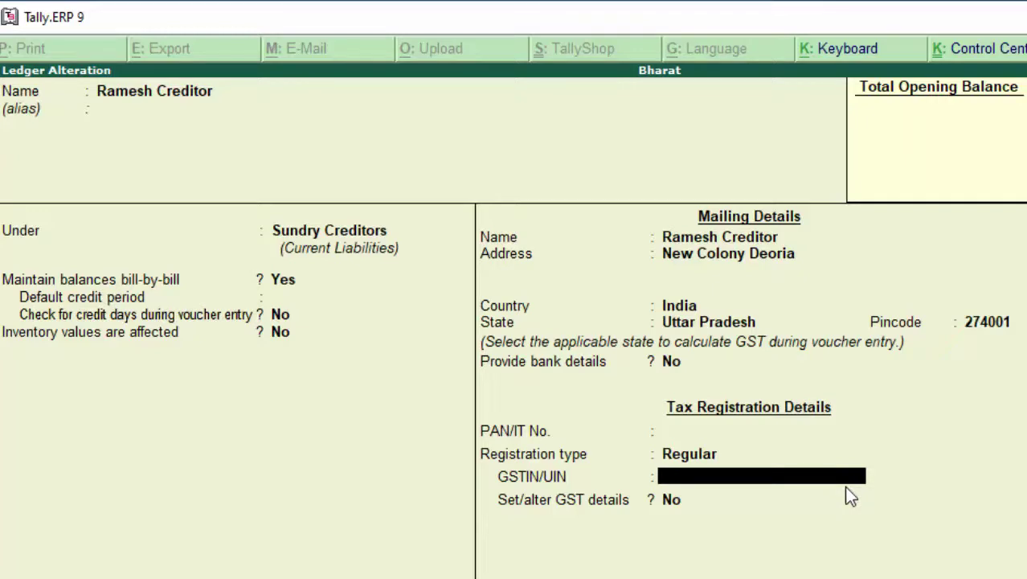
text(AIS)
text(PT67)
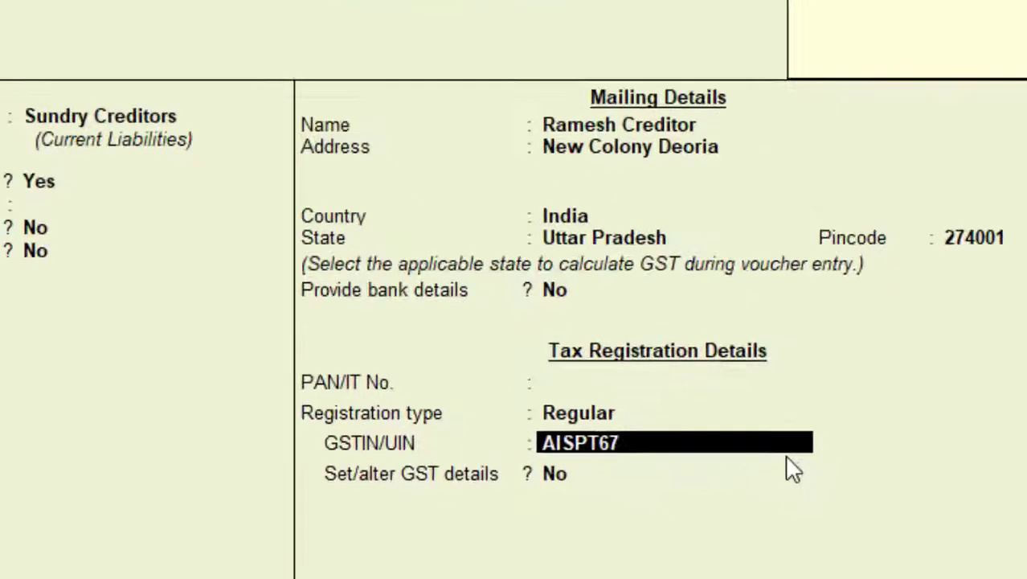
text(80)
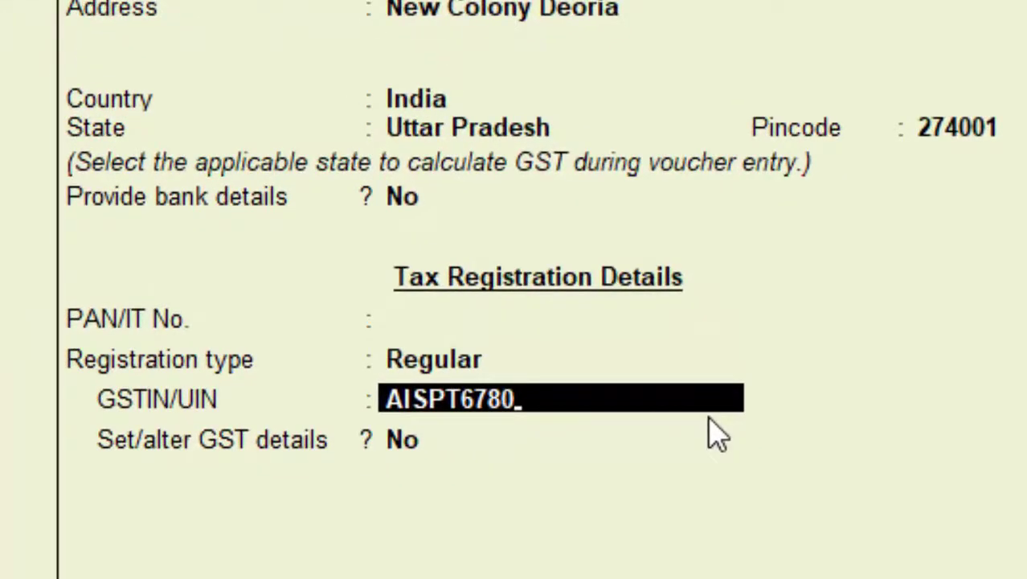
key(Return)
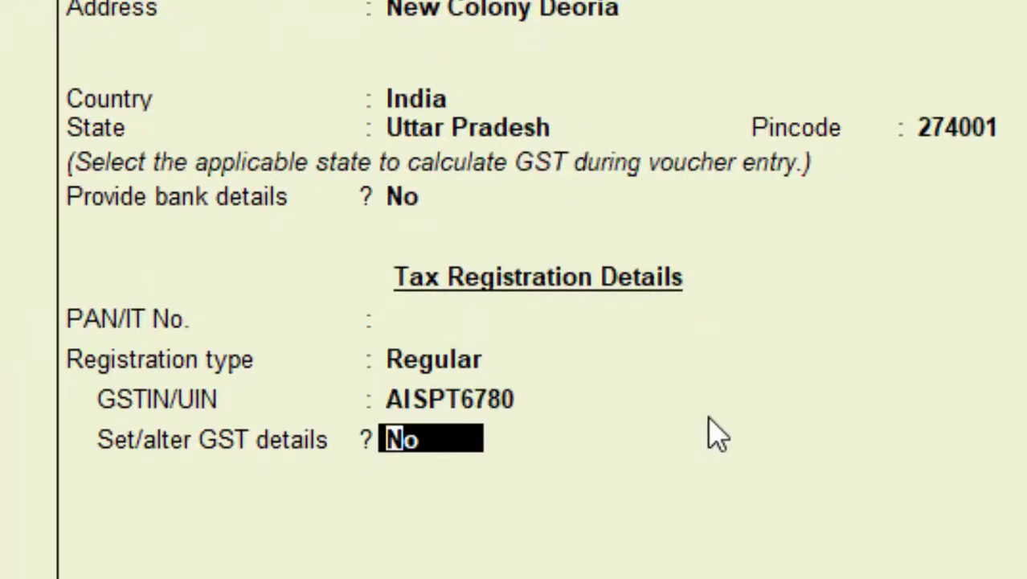
key(Return)
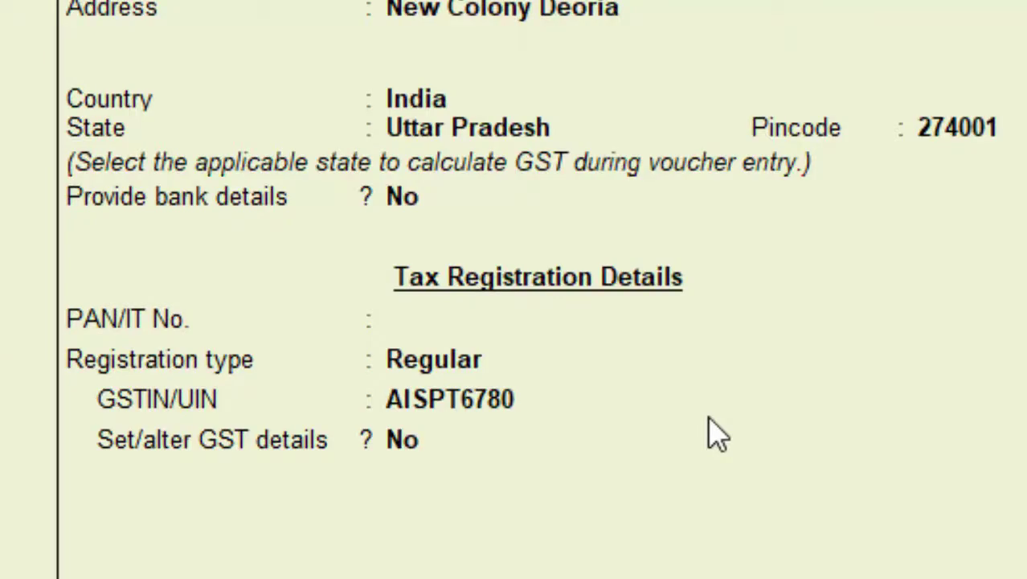
key(Return)
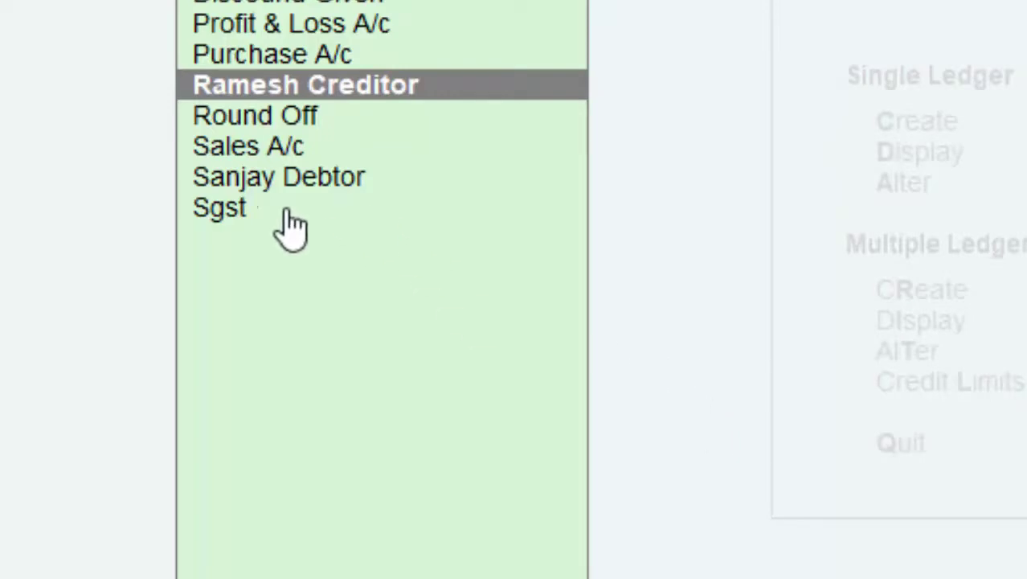
Open the debtor ledger and set its group to Sundry Debtors
click(345, 174)
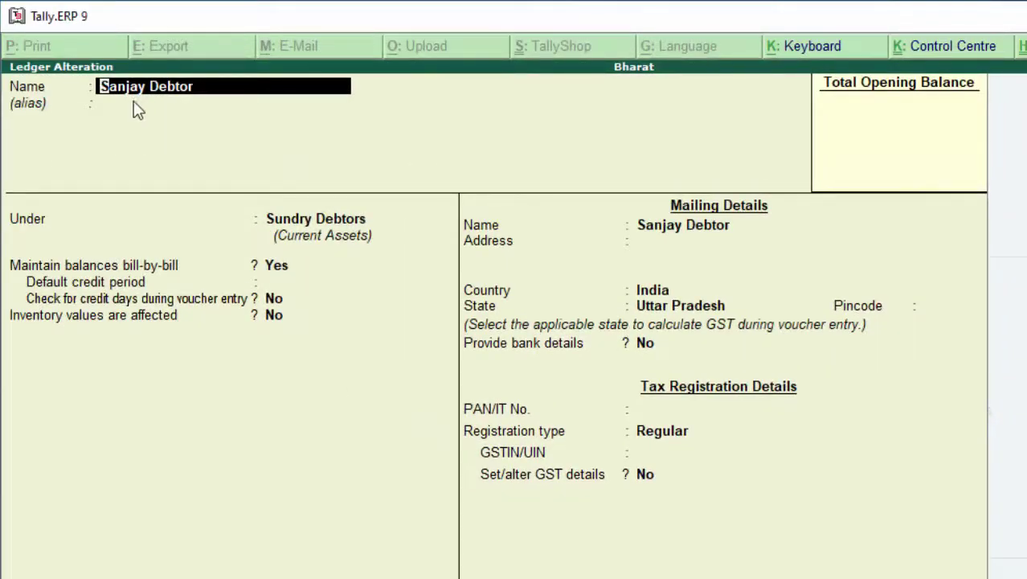
click(310, 229)
text(S)
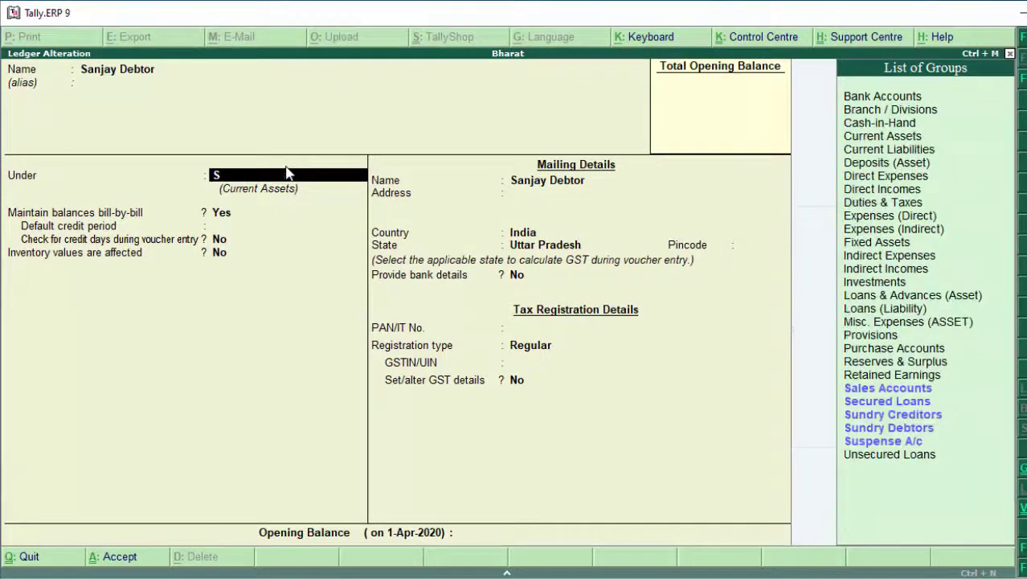
click(901, 440)
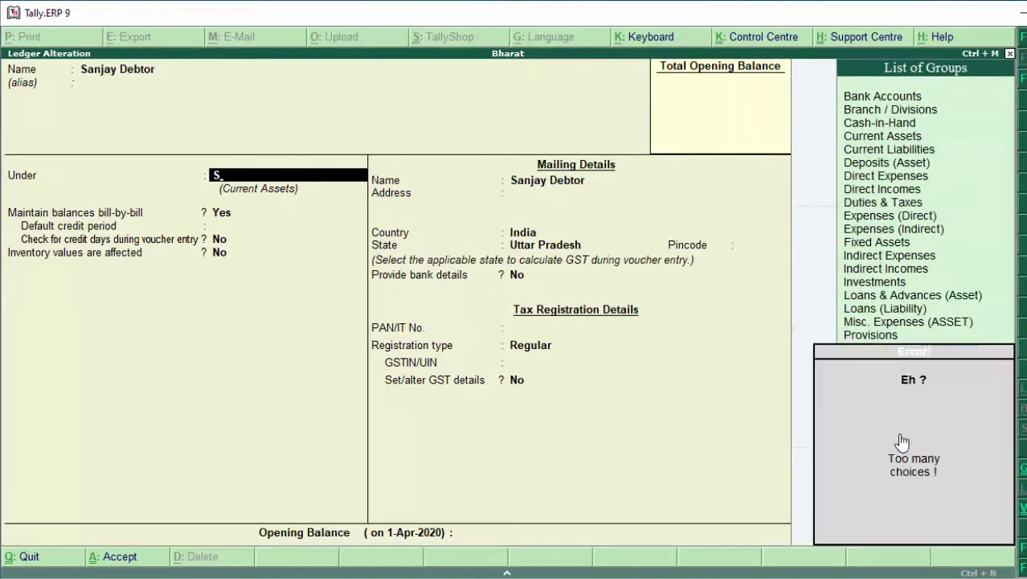
text(d)
key(Return)
key(Return)
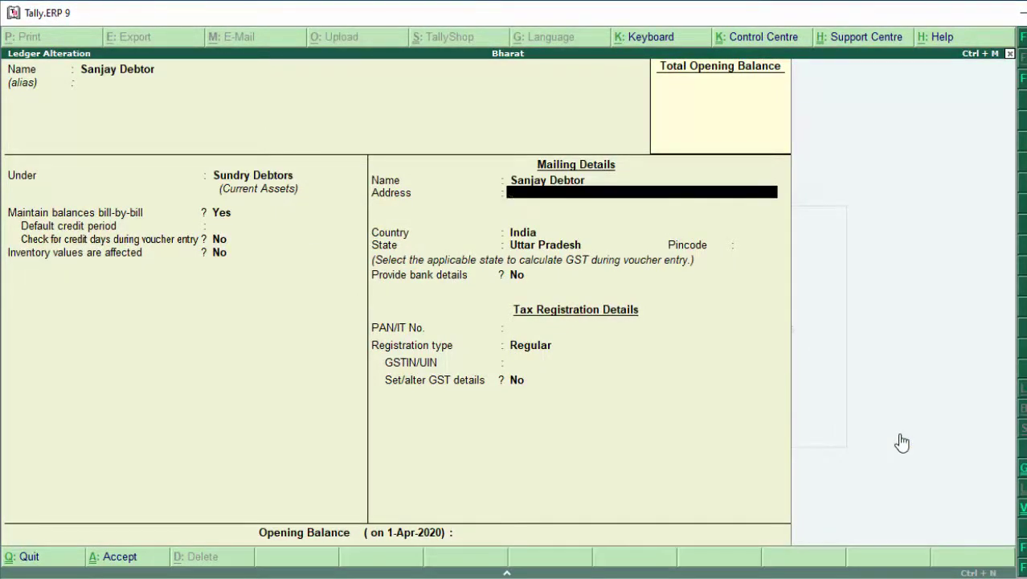
Enter the debtor's mailing address and pincode, correcting typos along the way
text(New)
text( co)
key(BackSpace)
key(BackSpace)
text(Colony d)
key(BackSpace)
text(Deori)
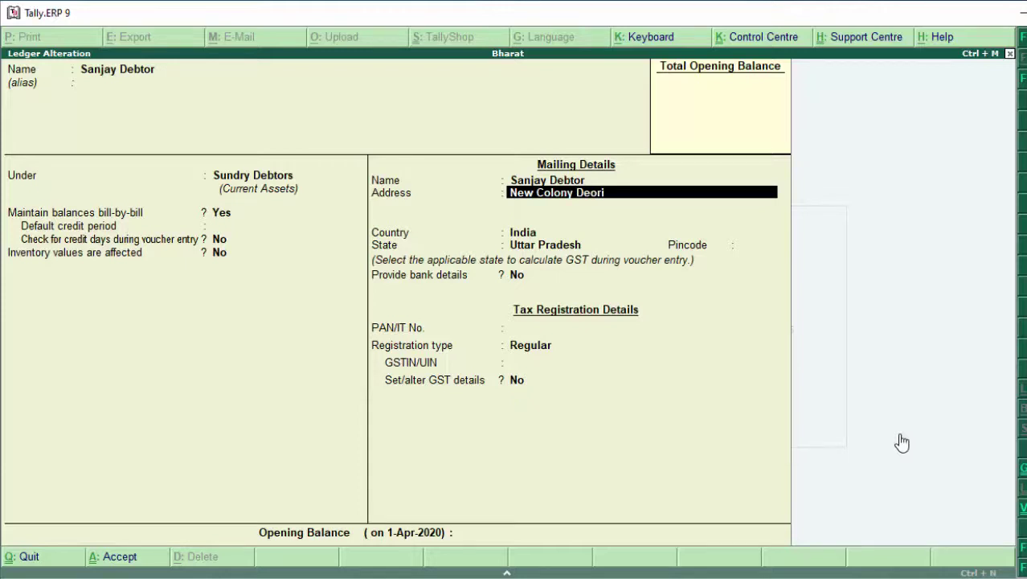
text(a)
key(Return)
key(Return)
key(Return)
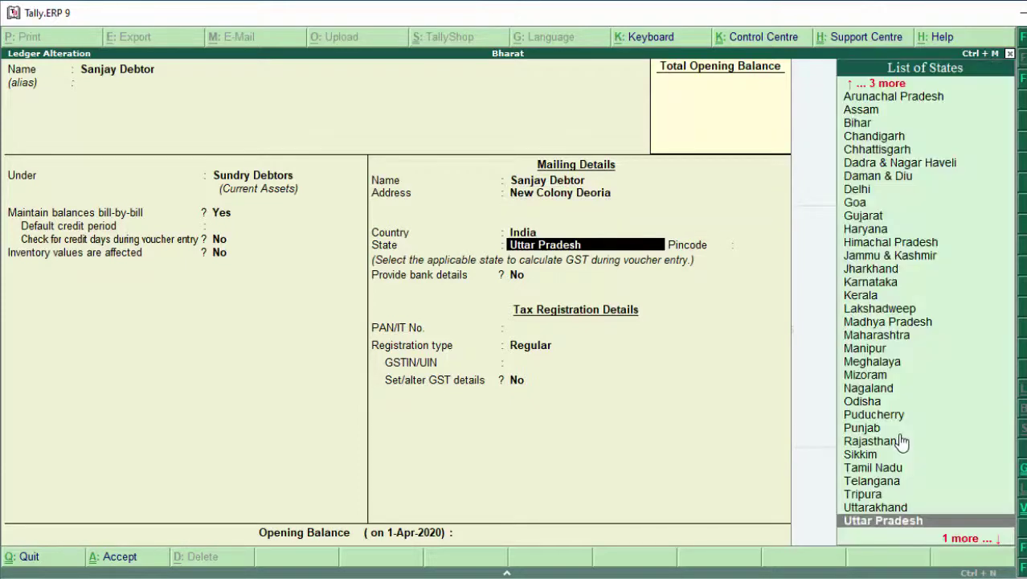
key(Return)
text(27)
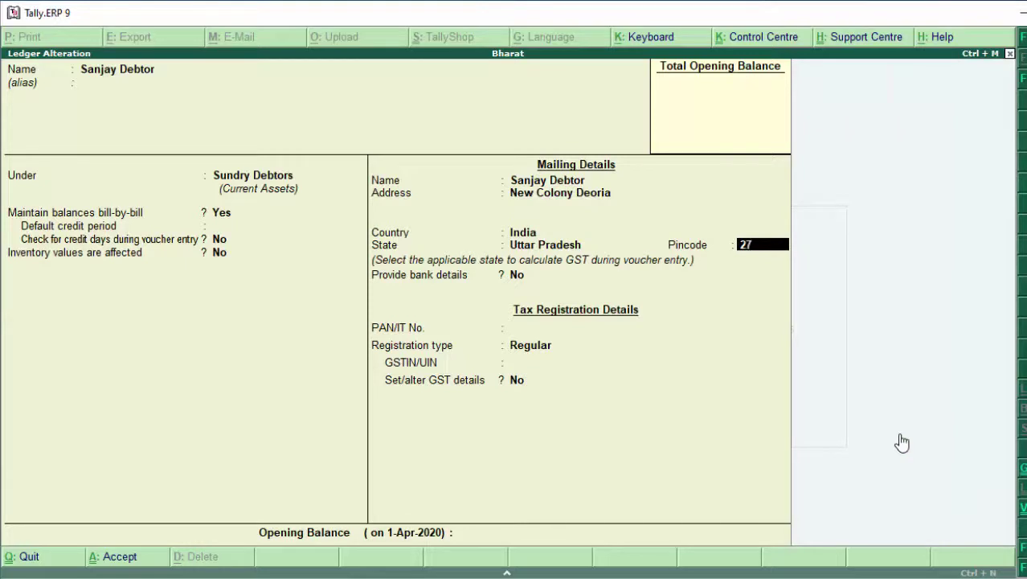
text(4001)
key(Return)
key(Return)
key(Return)
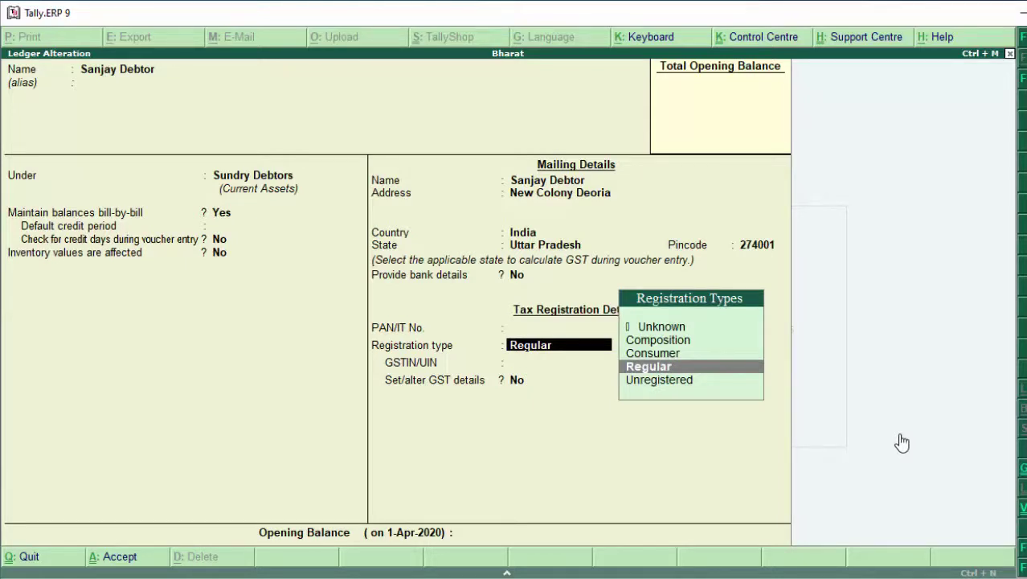
Keep Regular registration, leave GSTIN blank past the warning, and reach the opening balance
key(Return)
key(Return)
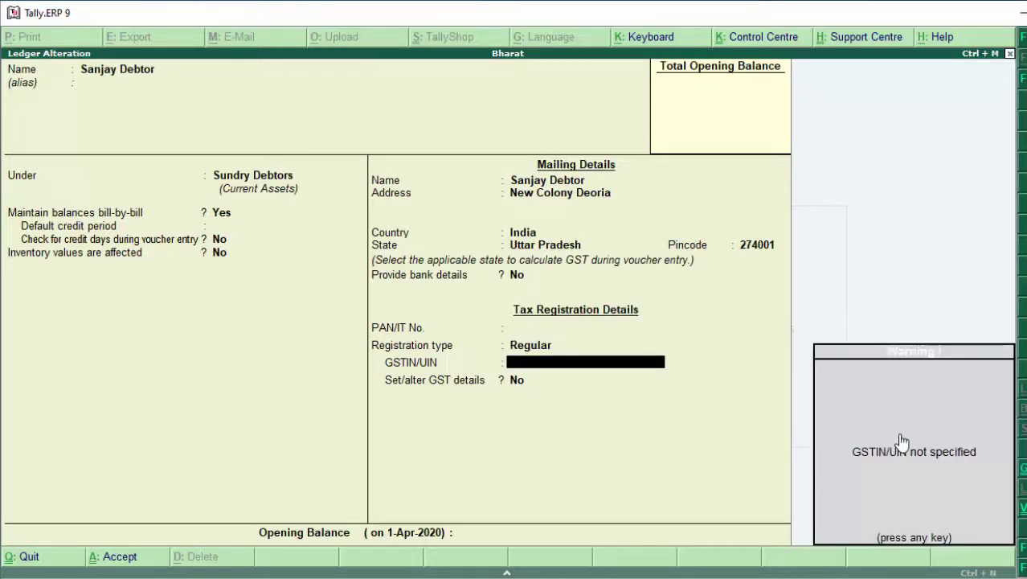
key(Return)
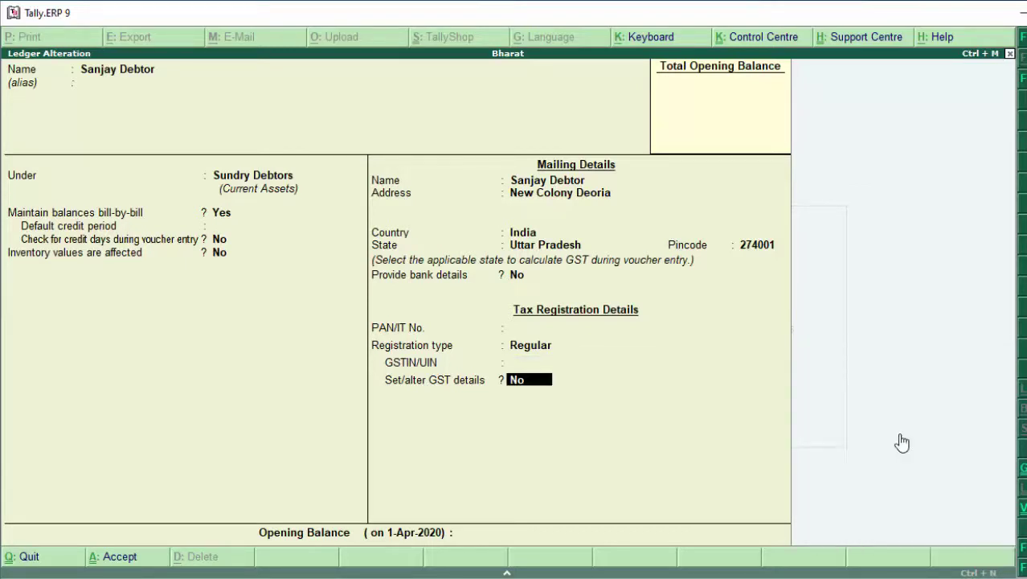
key(Return)
key(Return)
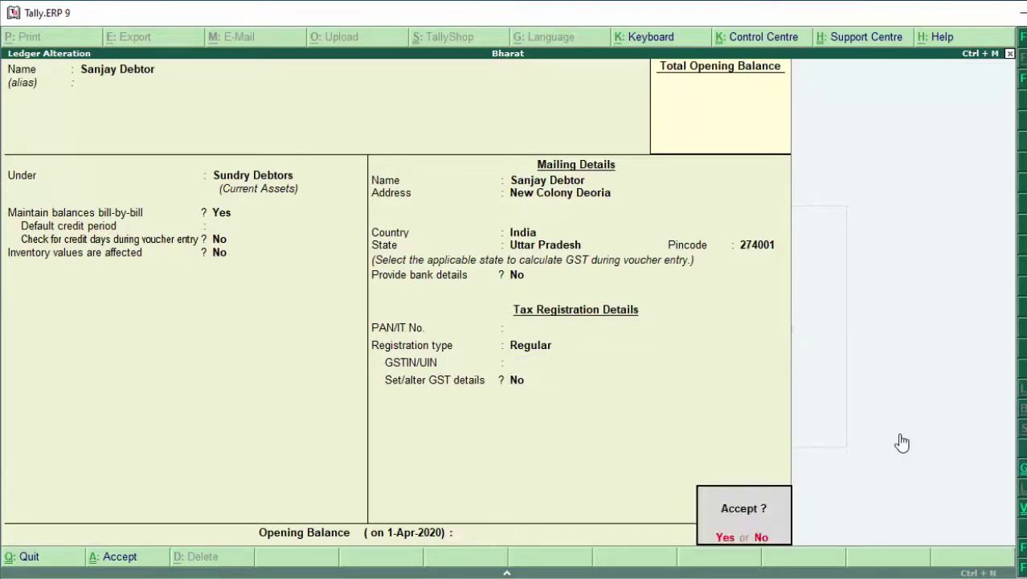
key(Return)
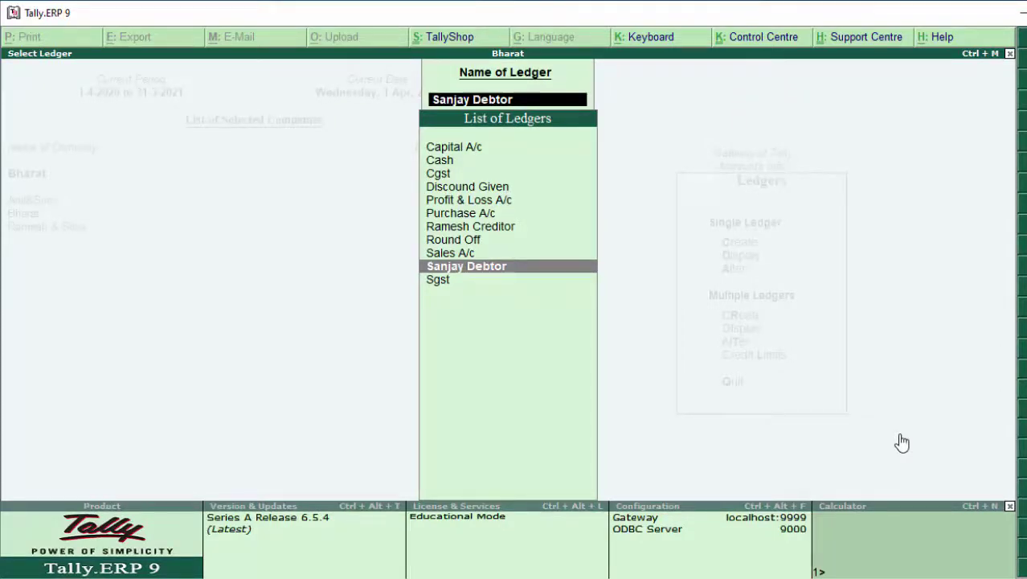
Open Purchase A/c, keep Purchase Accounts, and set ledger type Not Applicable with Goods supply
key(Up)
key(Up)
key(Up)
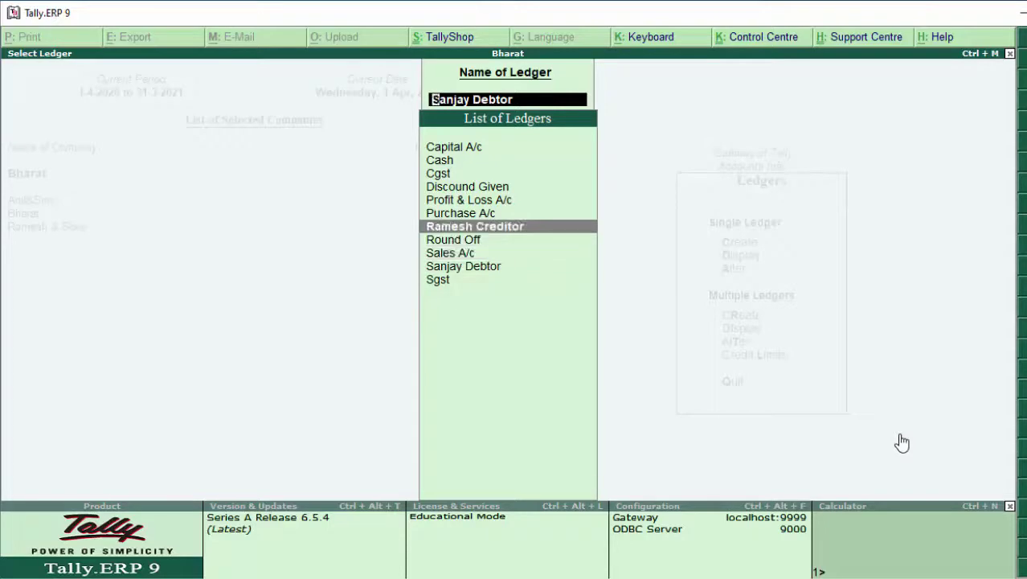
key(Up)
key(Return)
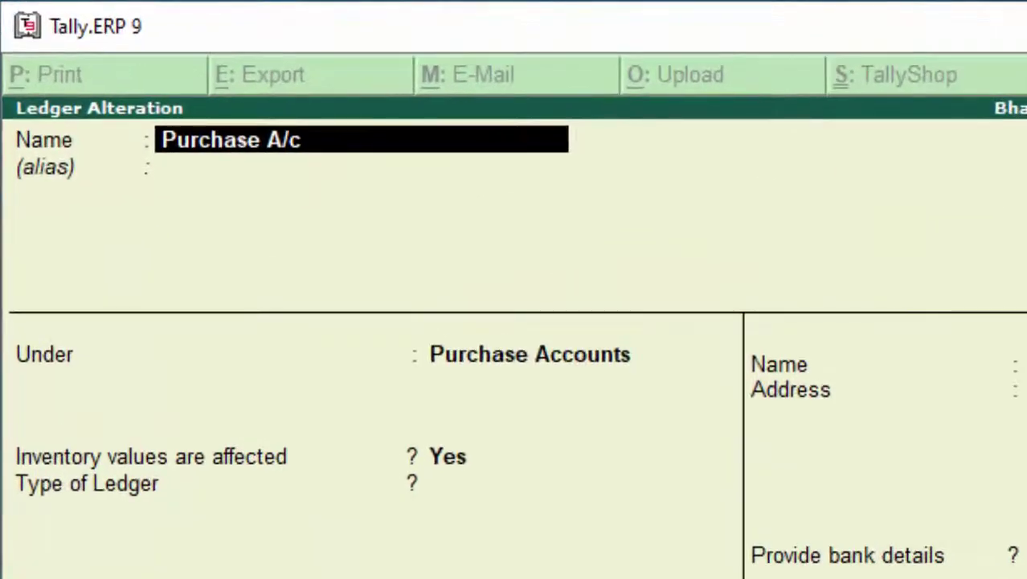
key(Return)
key(Return)
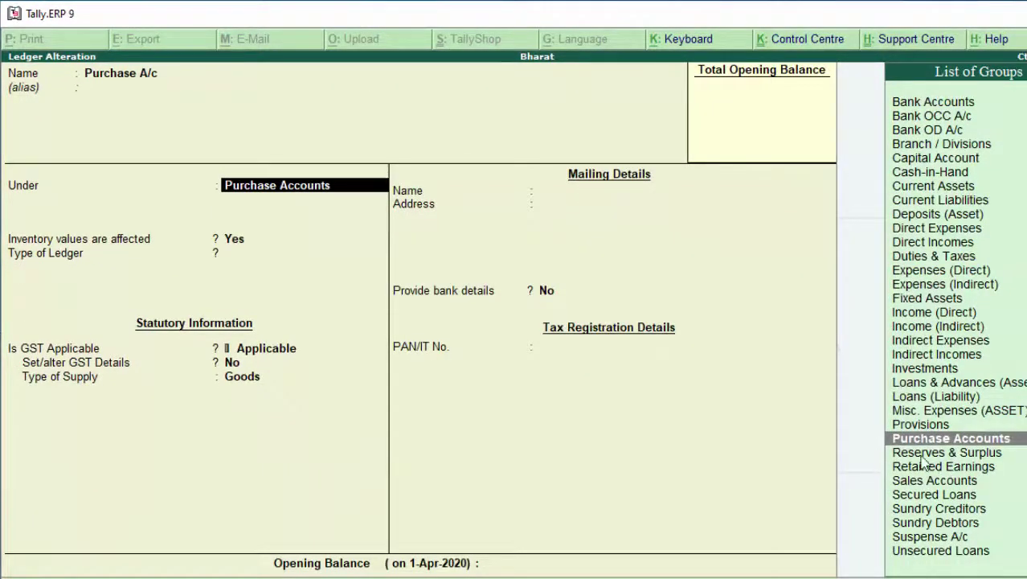
click(980, 441)
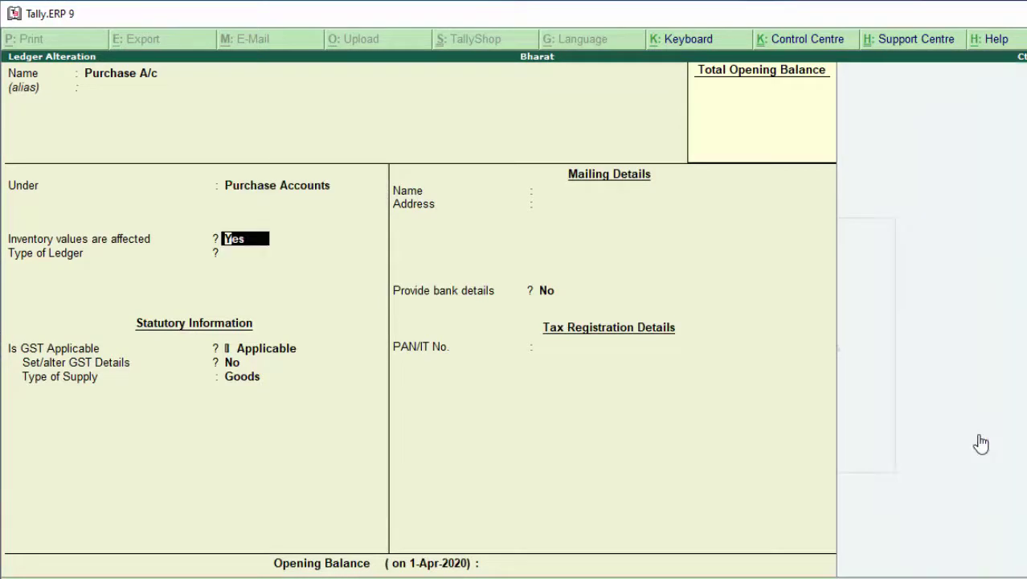
key(Return)
key(Return)
key(Return)
key(Return)
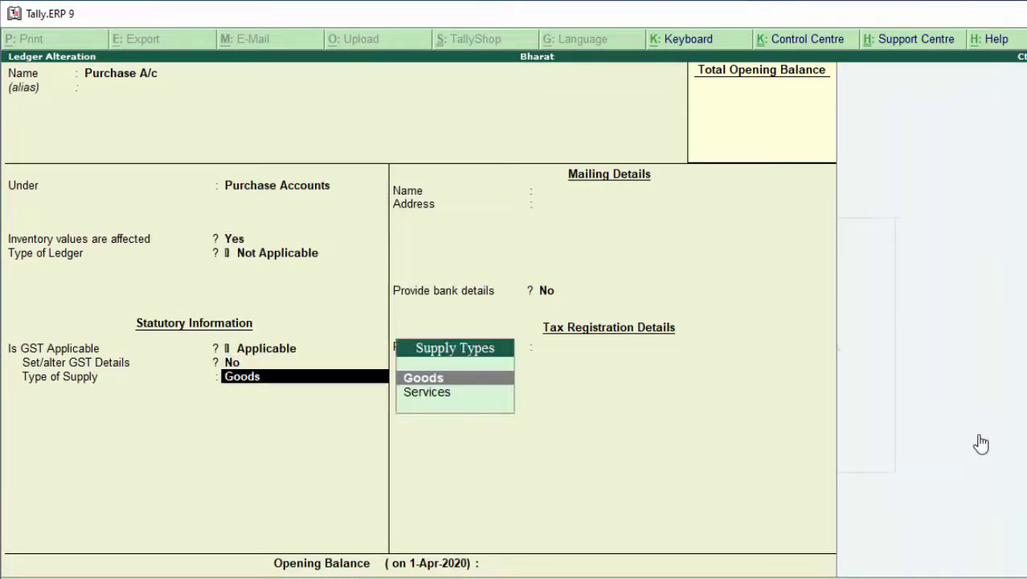
key(Return)
key(Return)
key(Return)
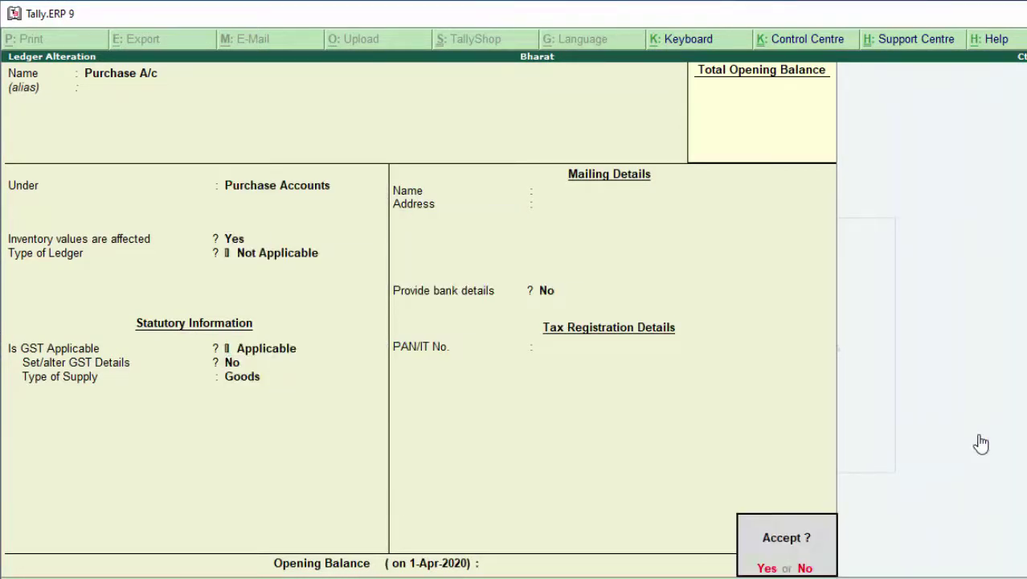
key(Return)
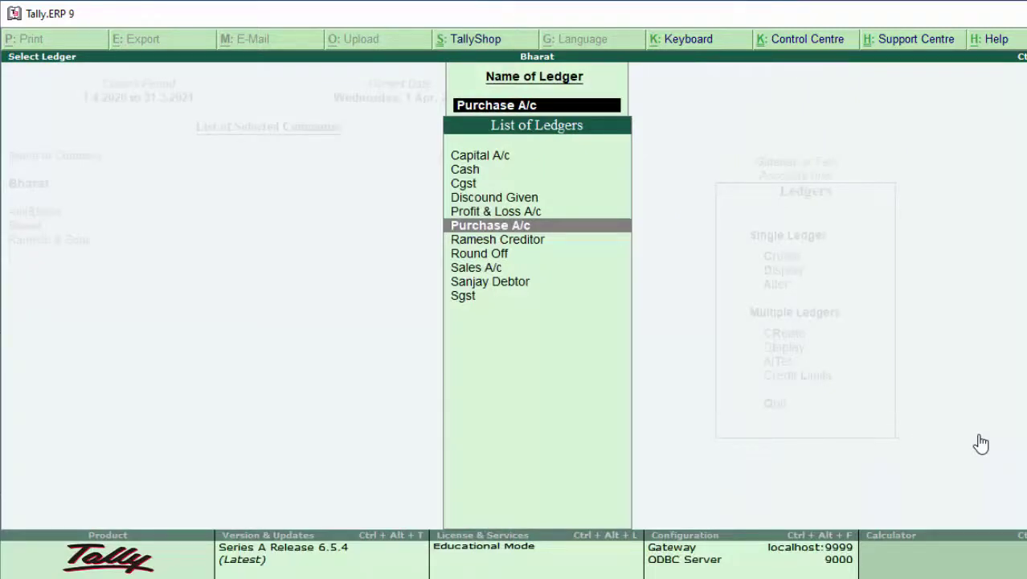
Alter Sales A/c: keep Sales Accounts, ledger type Not Applicable, supply Goods, then exit
key(Down)
key(Down)
key(Down)
key(Return)
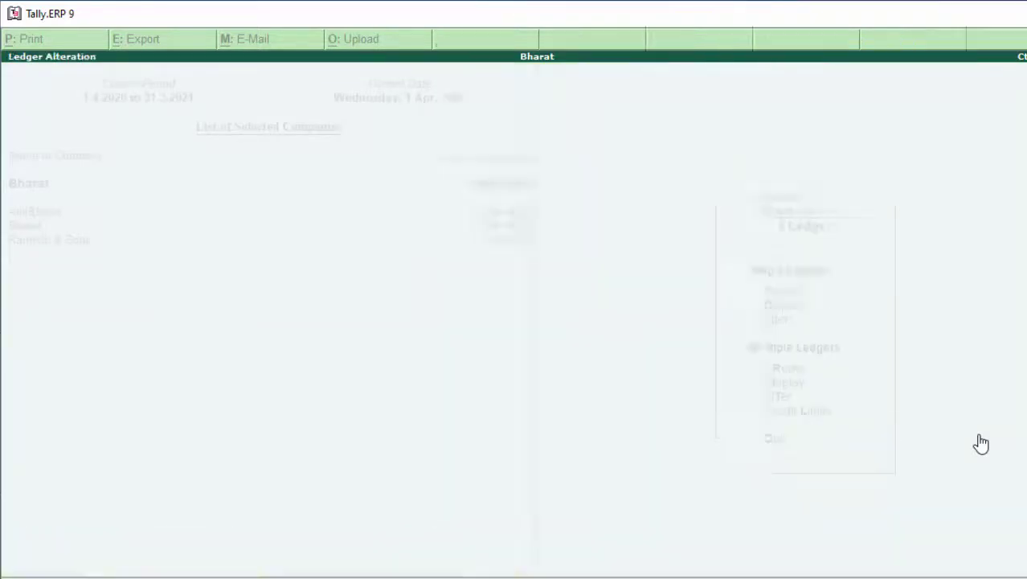
key(Return)
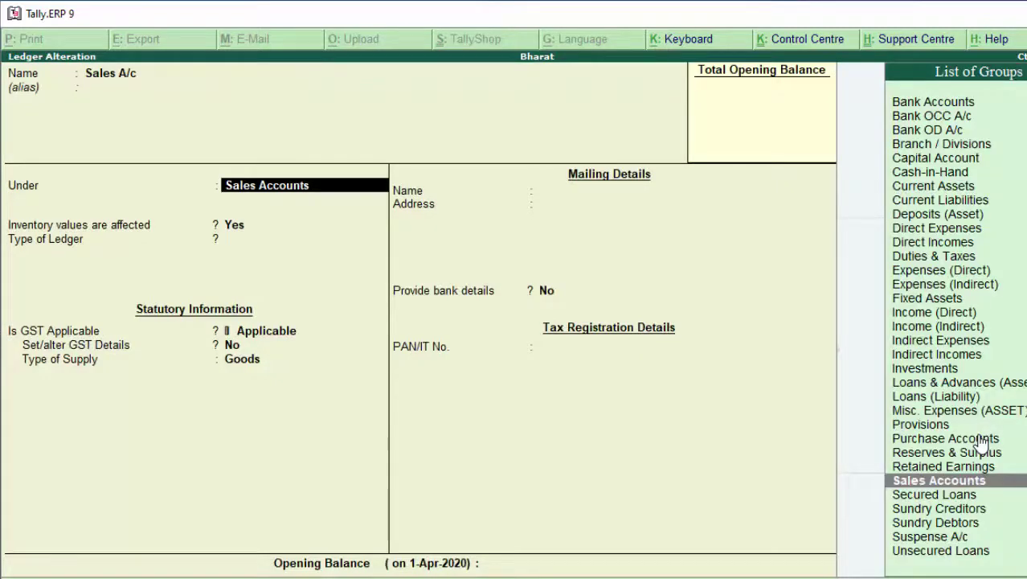
key(Return)
key(Return)
key(Return)
key(Return)
key(Return)
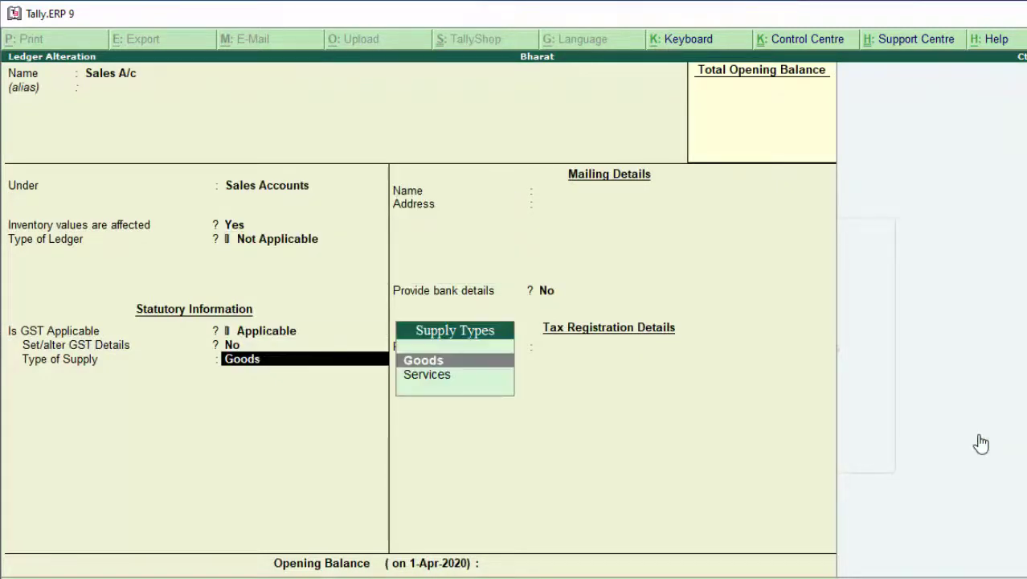
key(Return)
key(Return)
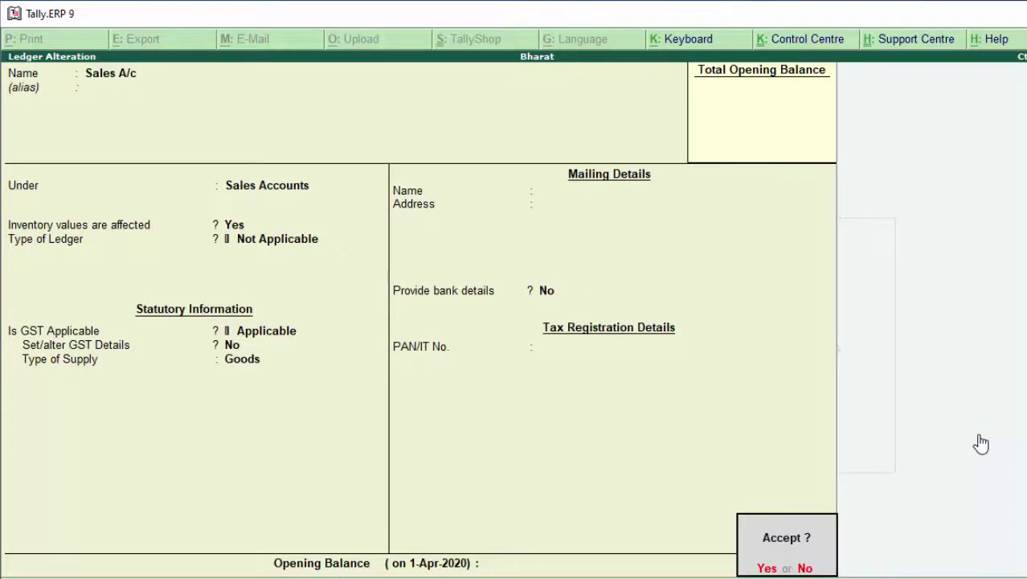
key(Return)
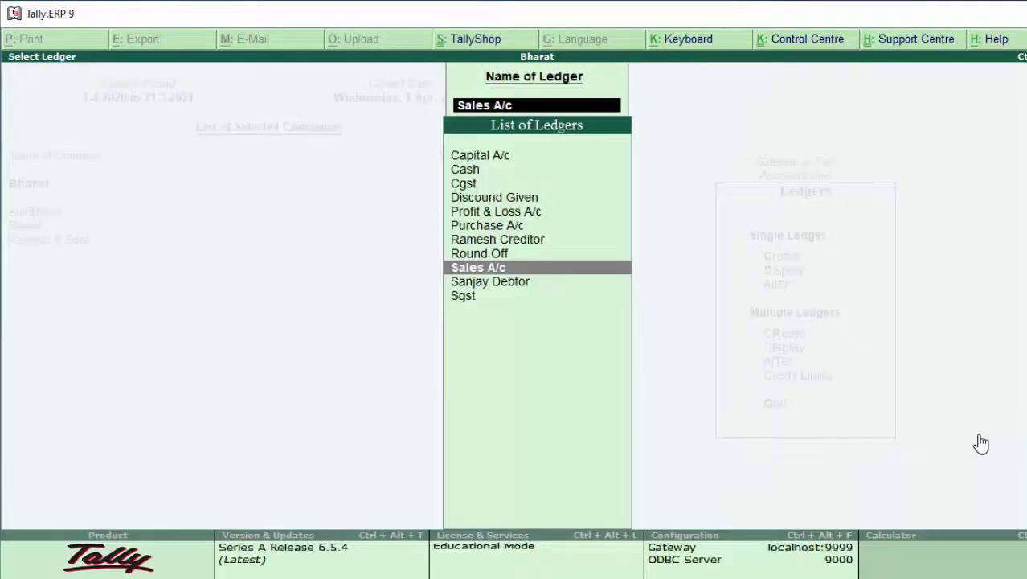
key(Escape)
key(Escape)
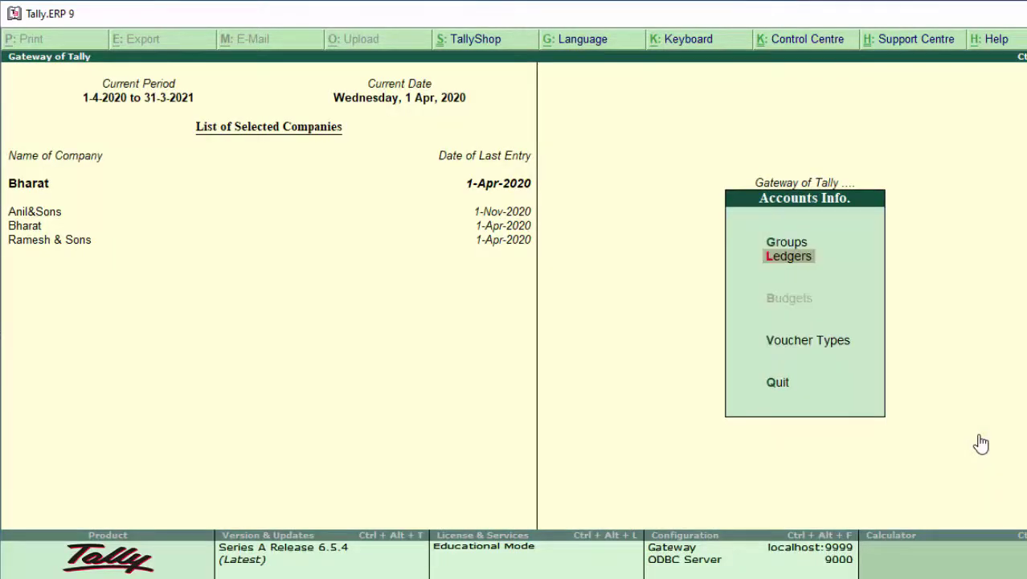
key(Escape)
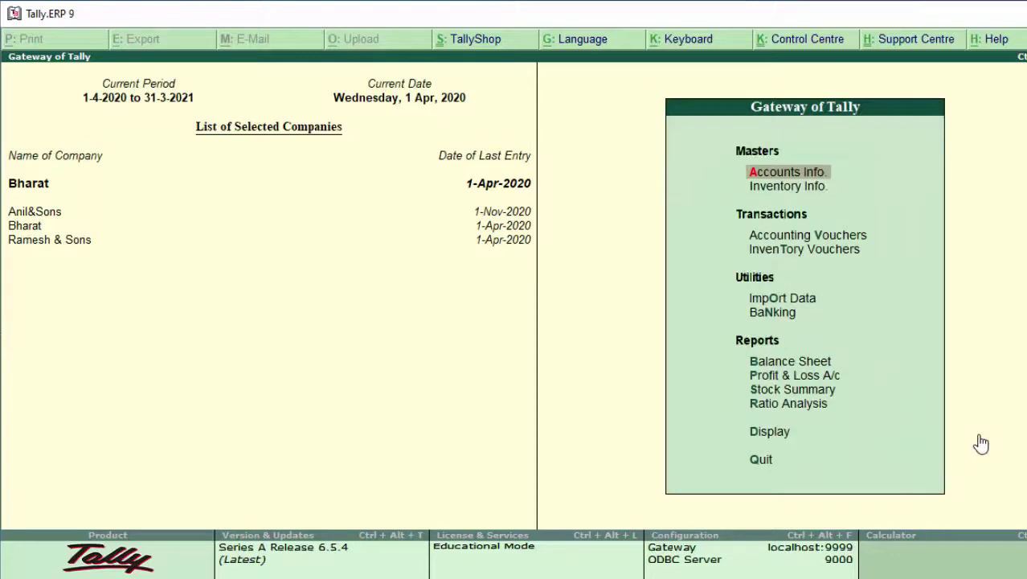
Open and quit a blank Purchase voucher No. 2, then bring up Company Features with F11
key(Down)
key(Down)
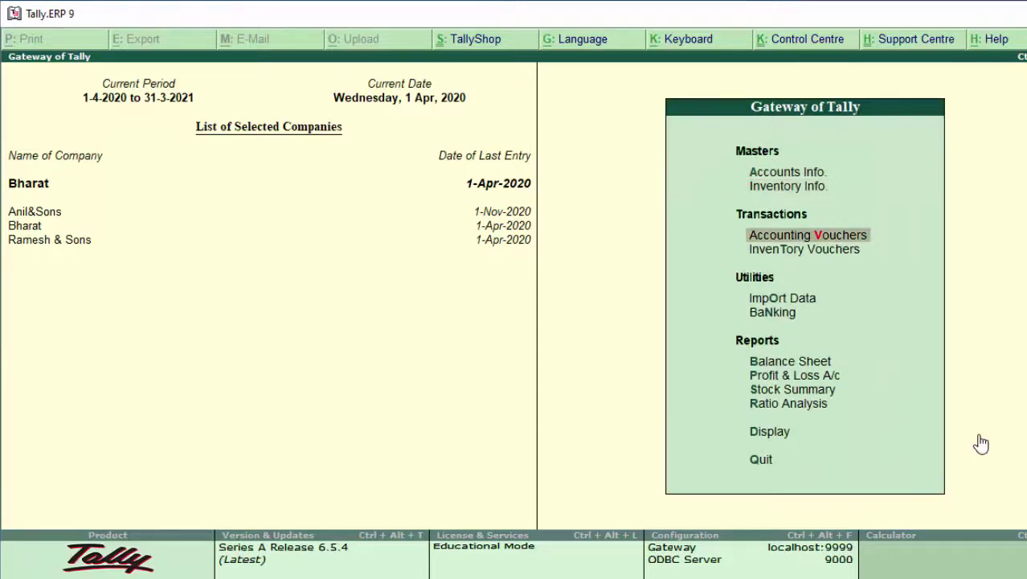
key(Return)
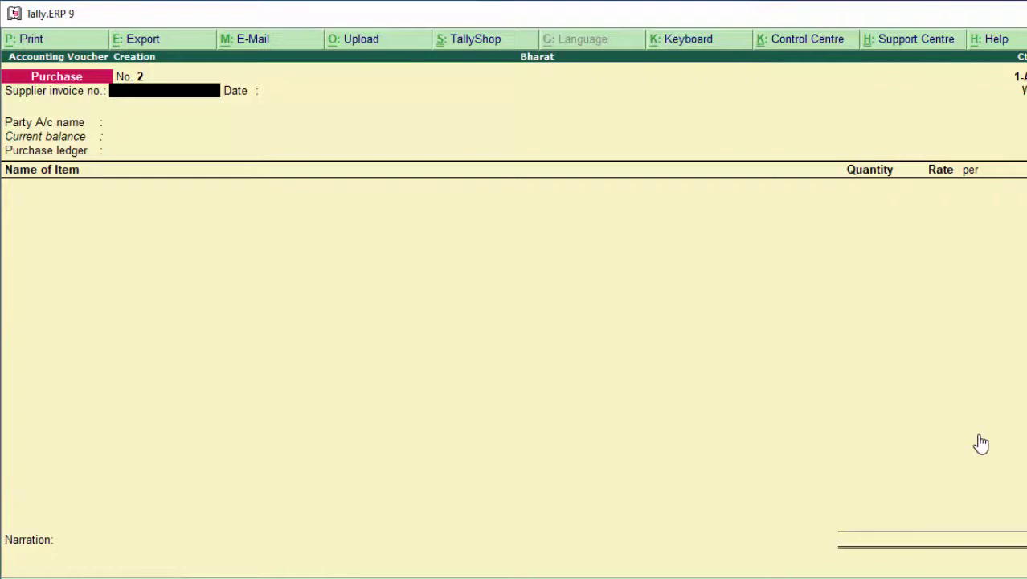
key(Escape)
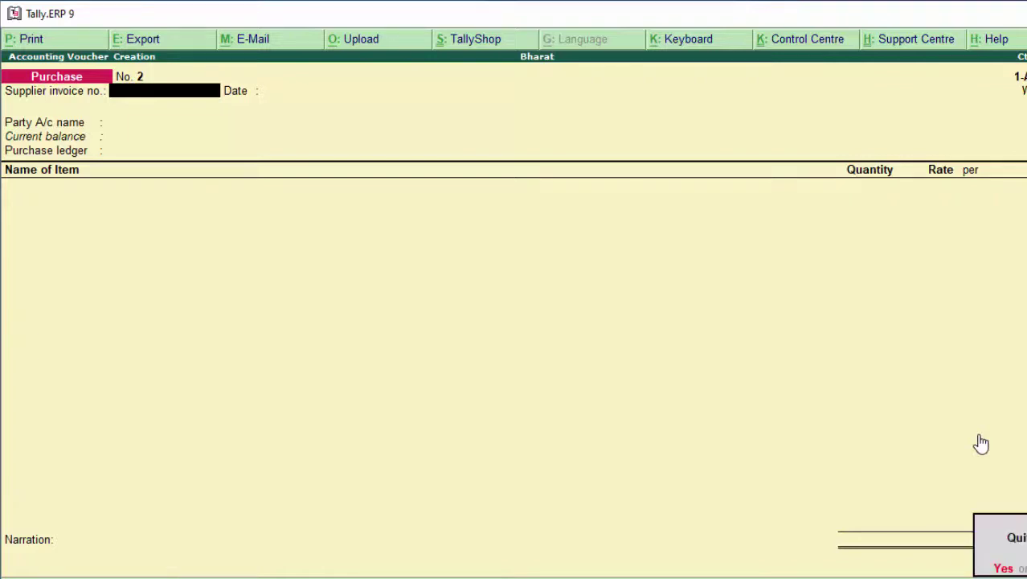
key(Return)
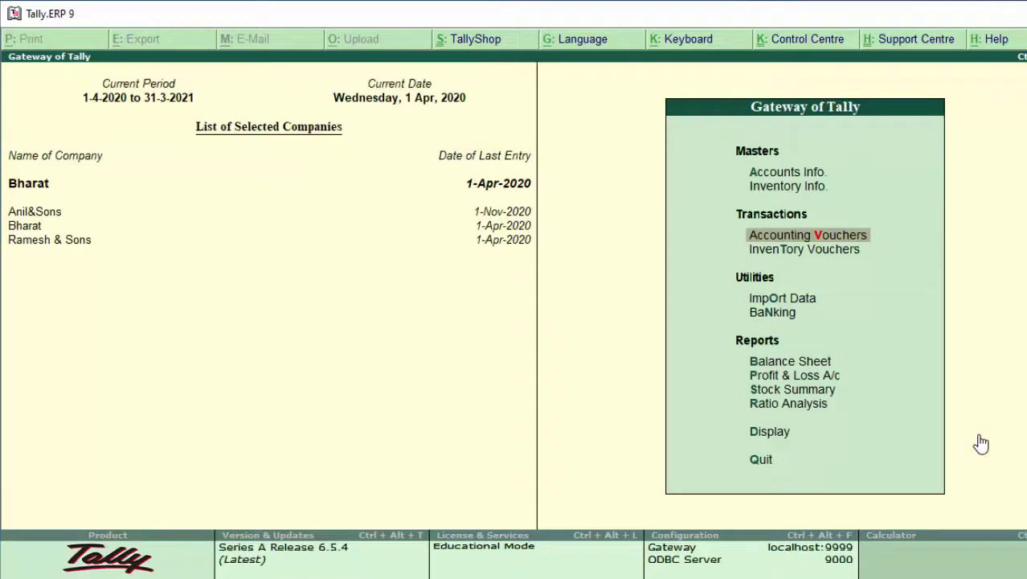
key(F11)
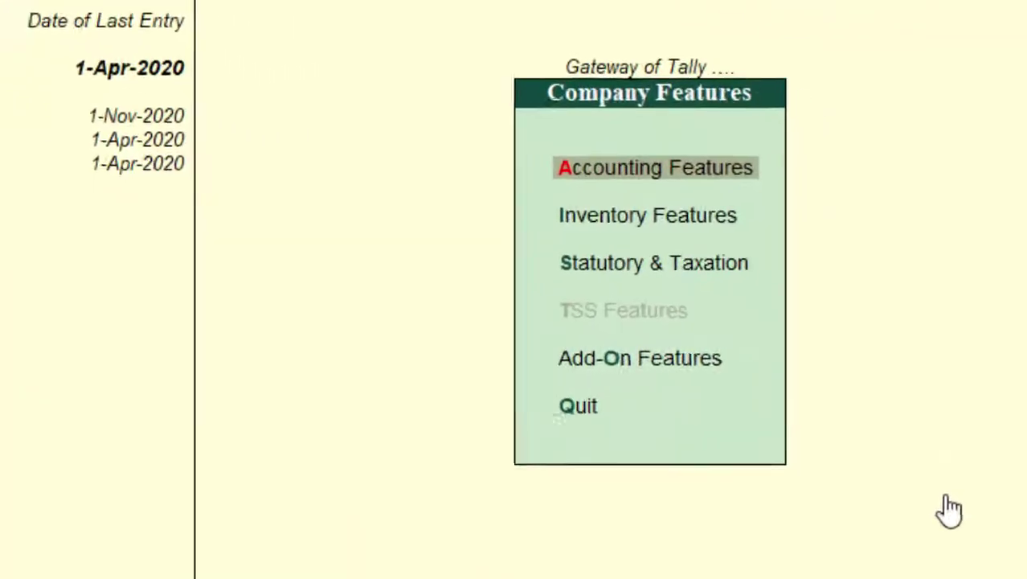
Choose Statutory & Taxation features and select company Bharat
key(Down)
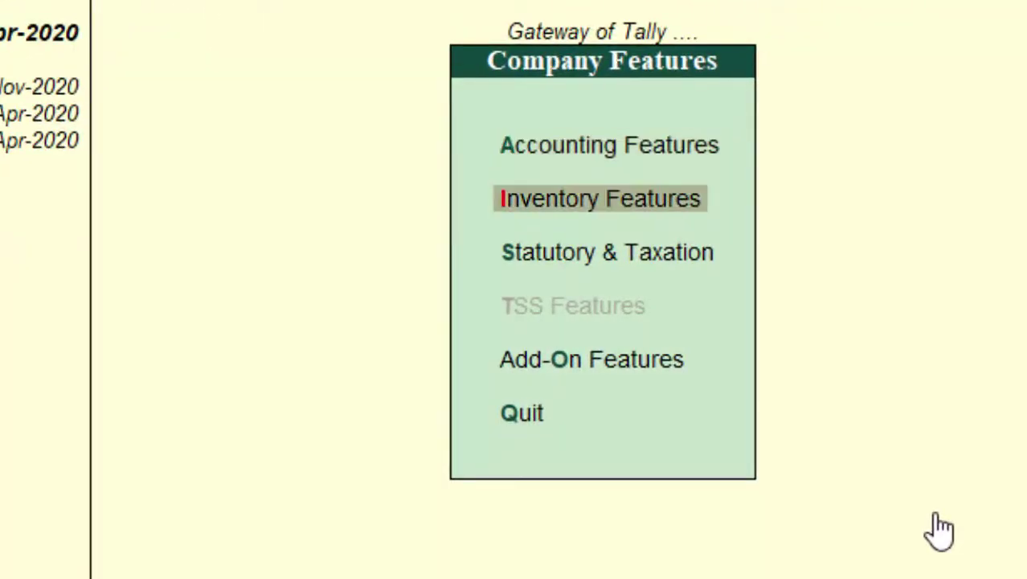
key(Down)
key(Return)
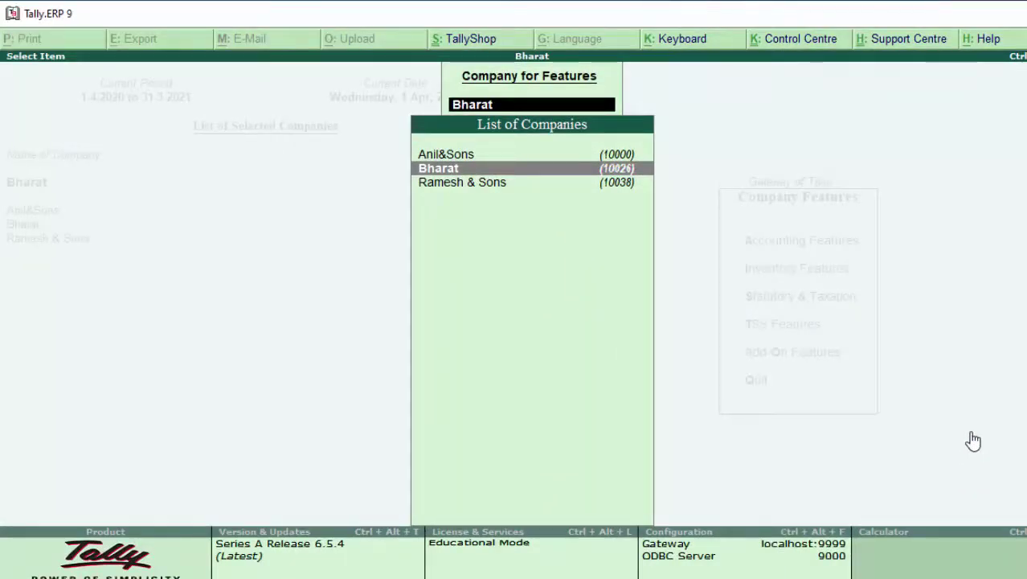
key(Return)
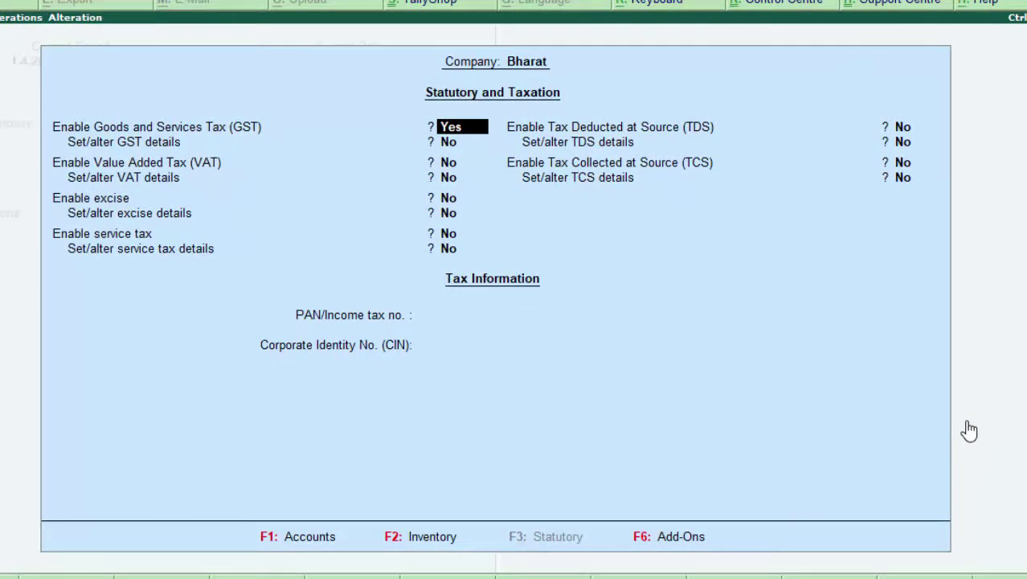
Enter Bharat's GST details with state Uttar Pradesh, Regular registration, GSTIN and applicable date
key(Return)
text(y)
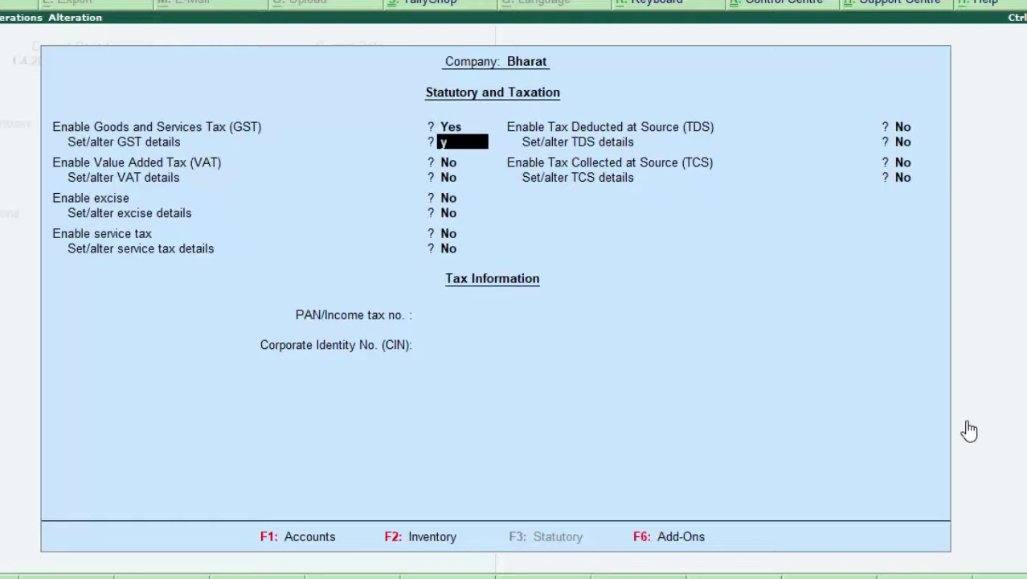
key(Return)
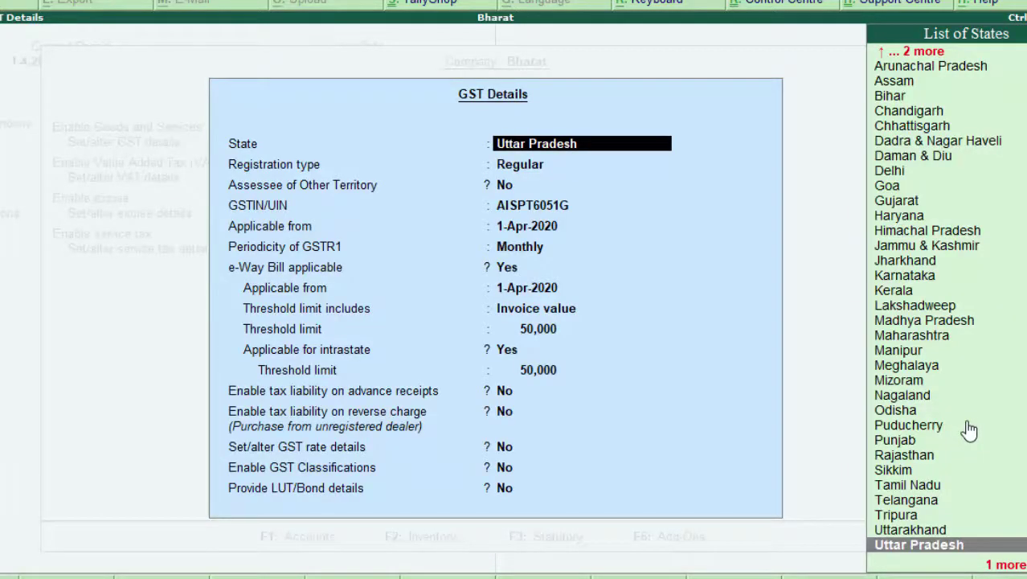
key(Return)
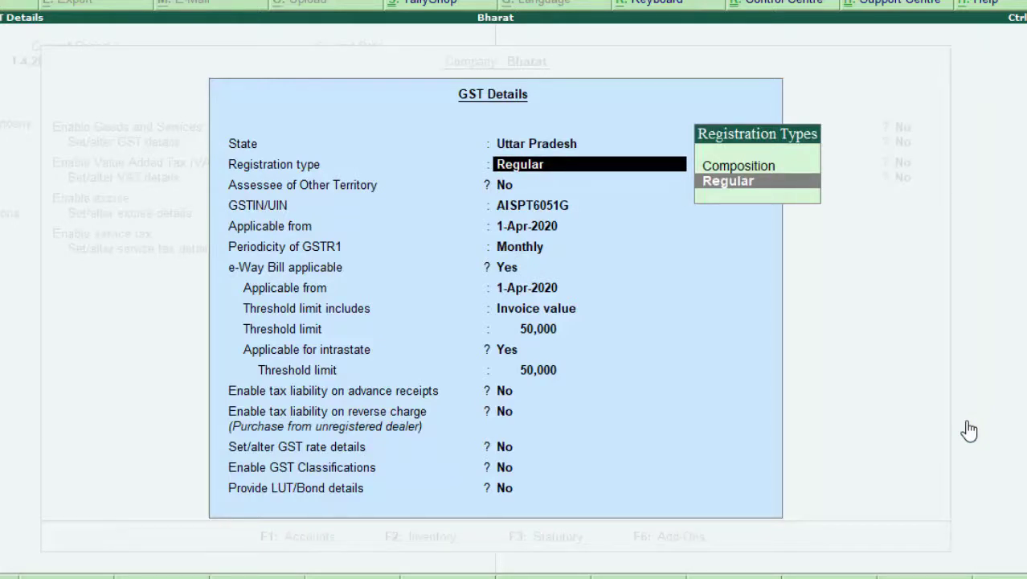
key(Return)
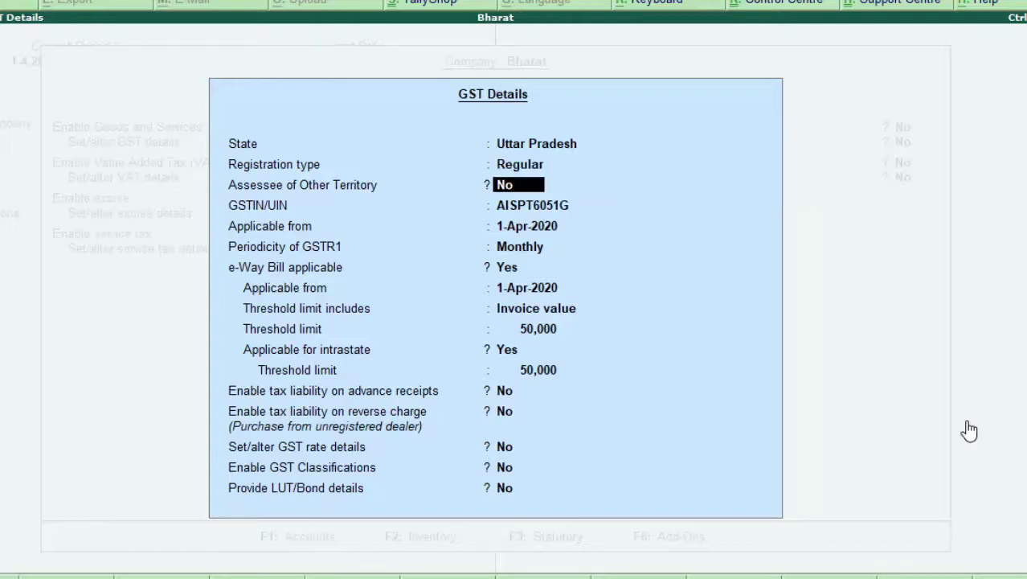
key(Return)
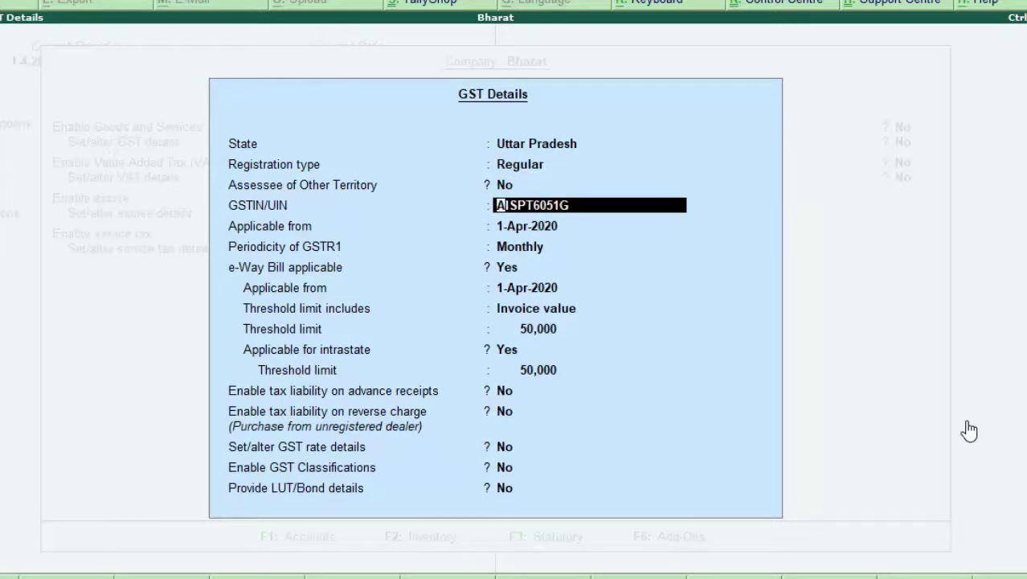
key(Return)
key(Return)
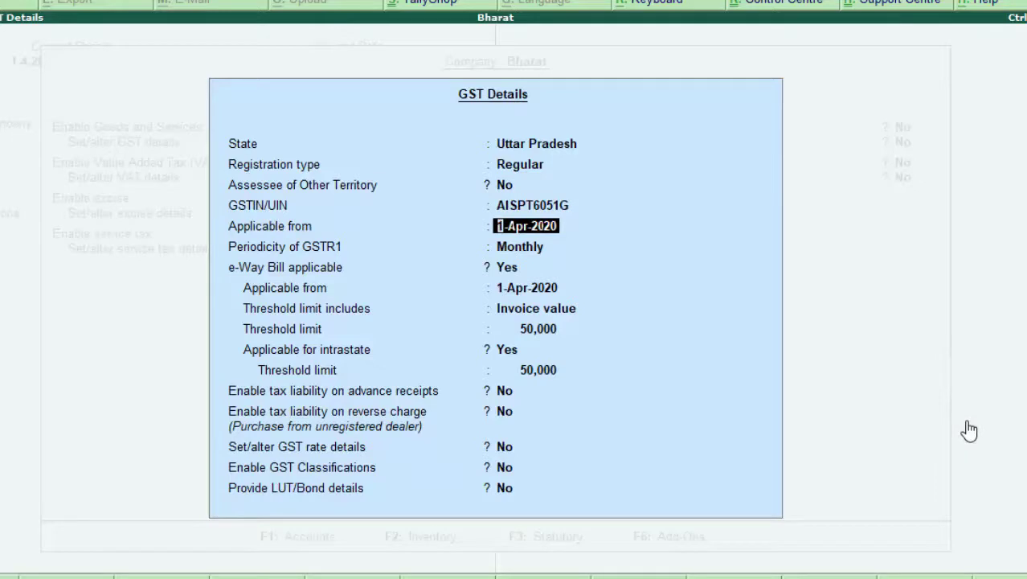
key(Return)
key(Return)
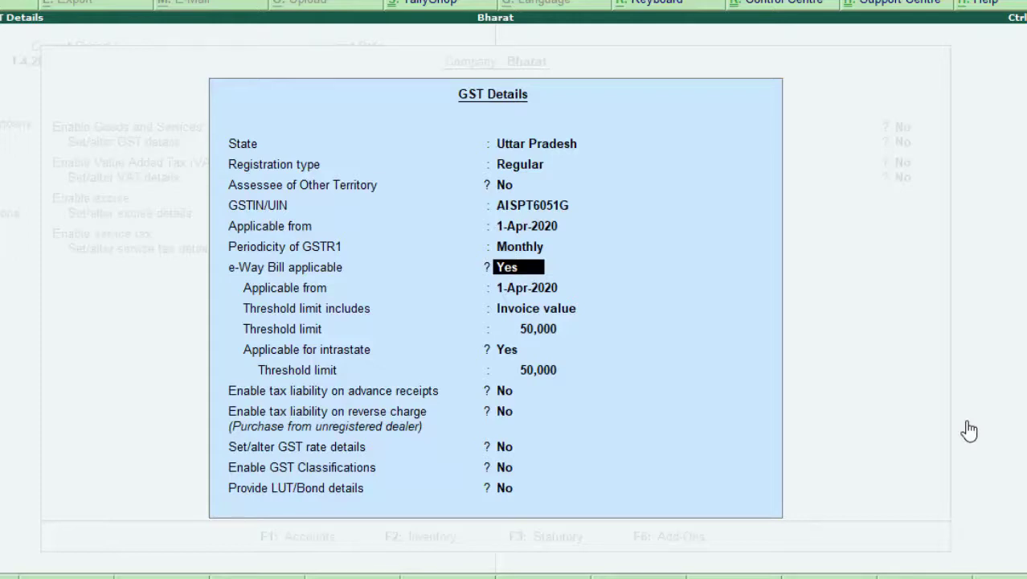
Set e-Way Bill to not applicable, leave advance receipts off, and choose to set GST rates
text(n)
key(Return)
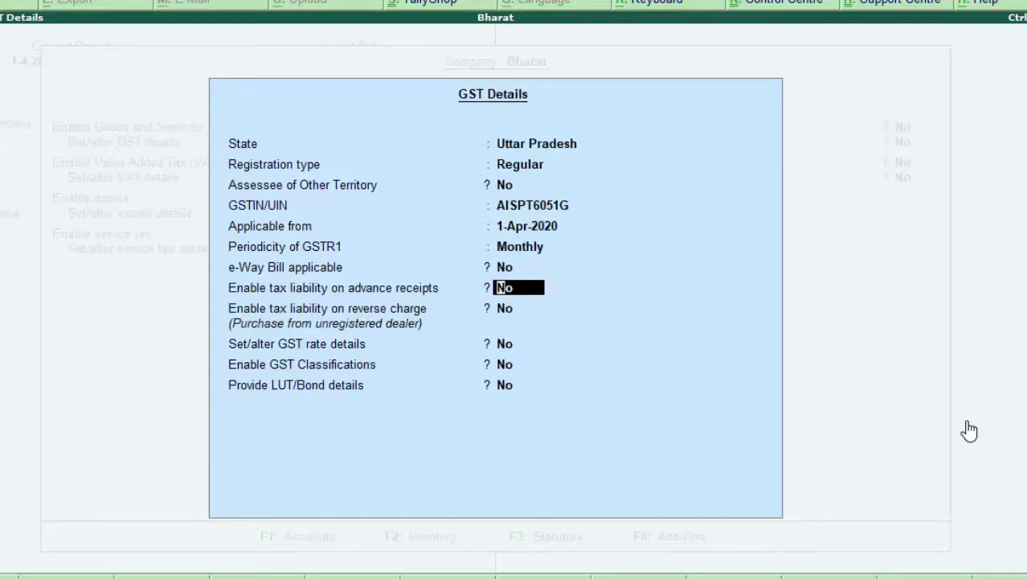
key(Return)
key(Return)
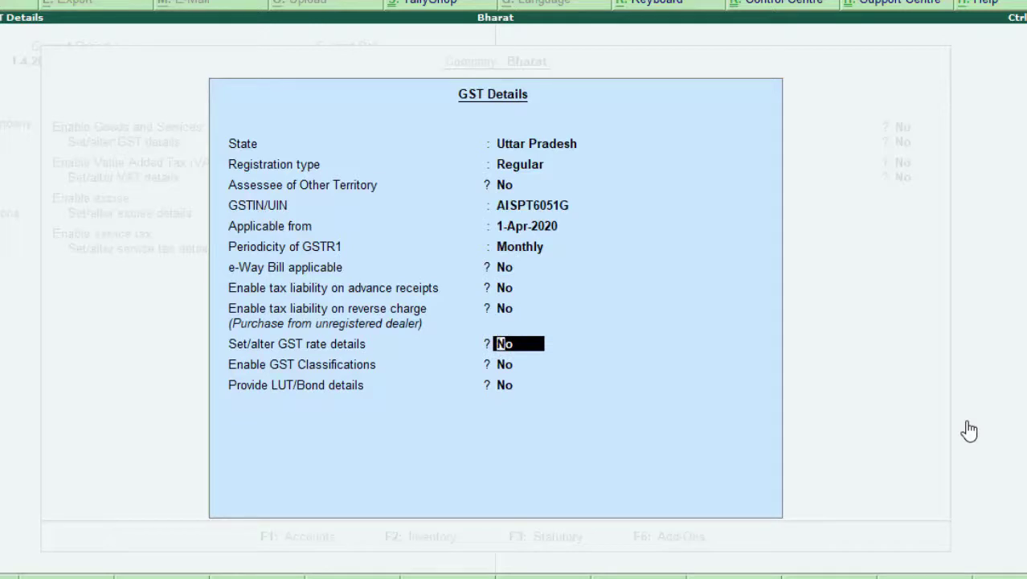
text(y)
key(Return)
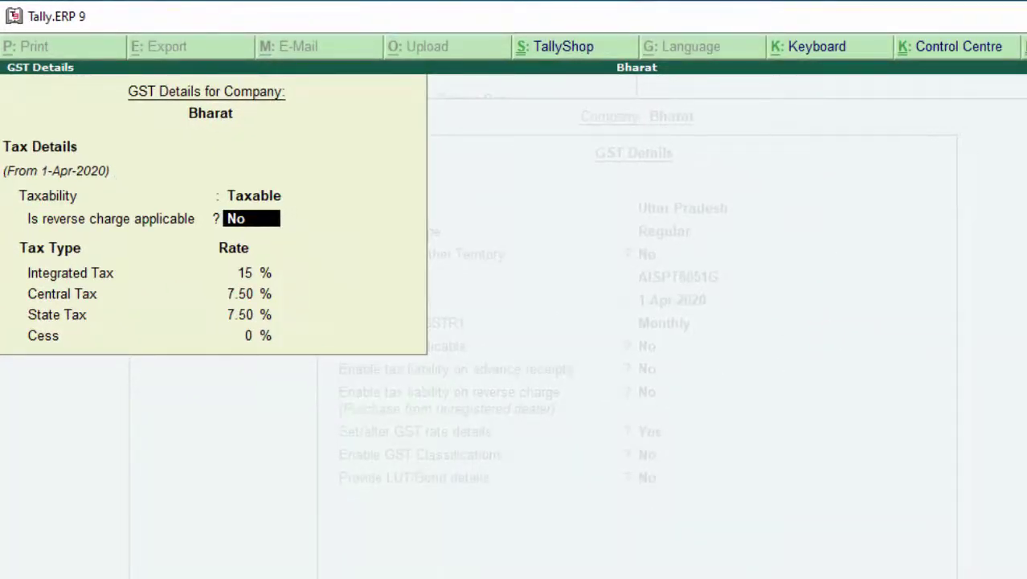
Accept Taxable rates of 15% integrated, 7.50% central and state, 0% cess, reverse charge No
key(F12)
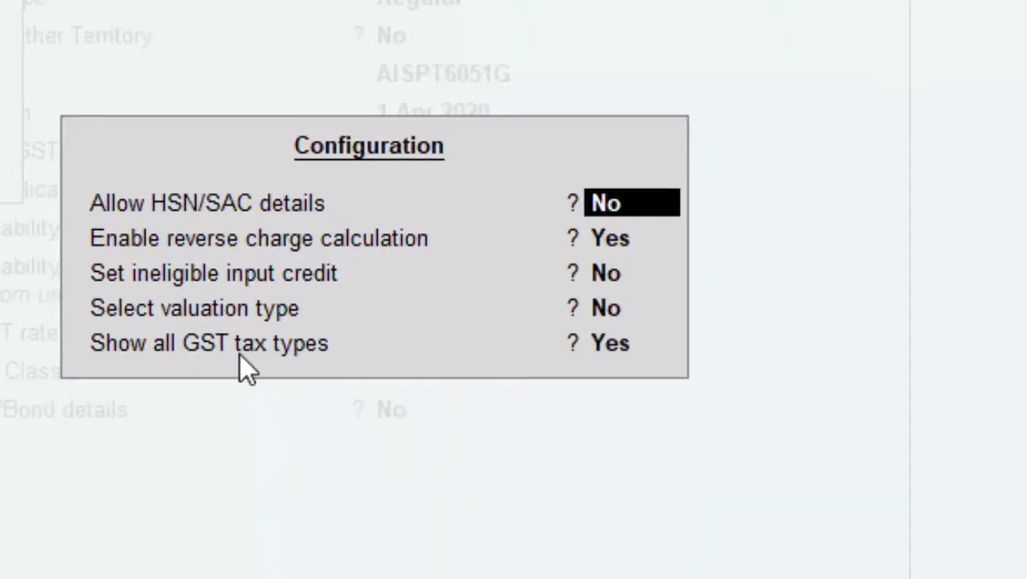
key(ctrl+a)
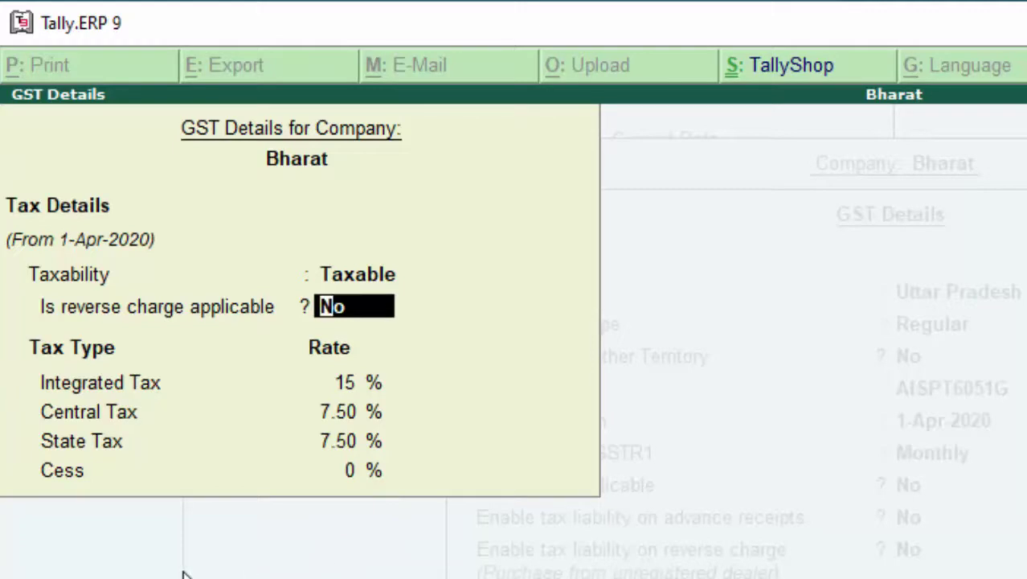
key(Return)
key(Return)
key(Return)
key(Return)
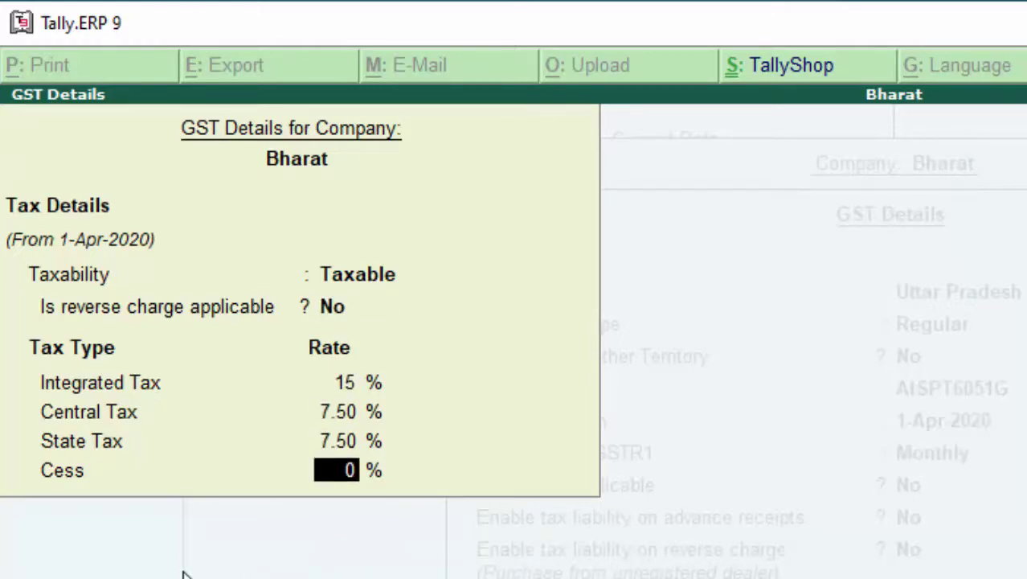
key(Return)
key(Return)
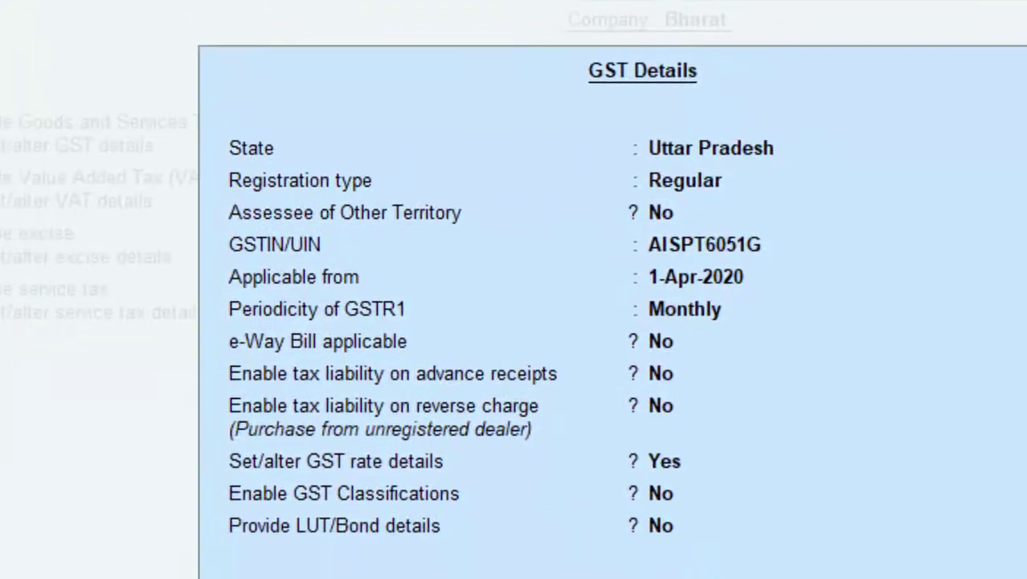
key(Return)
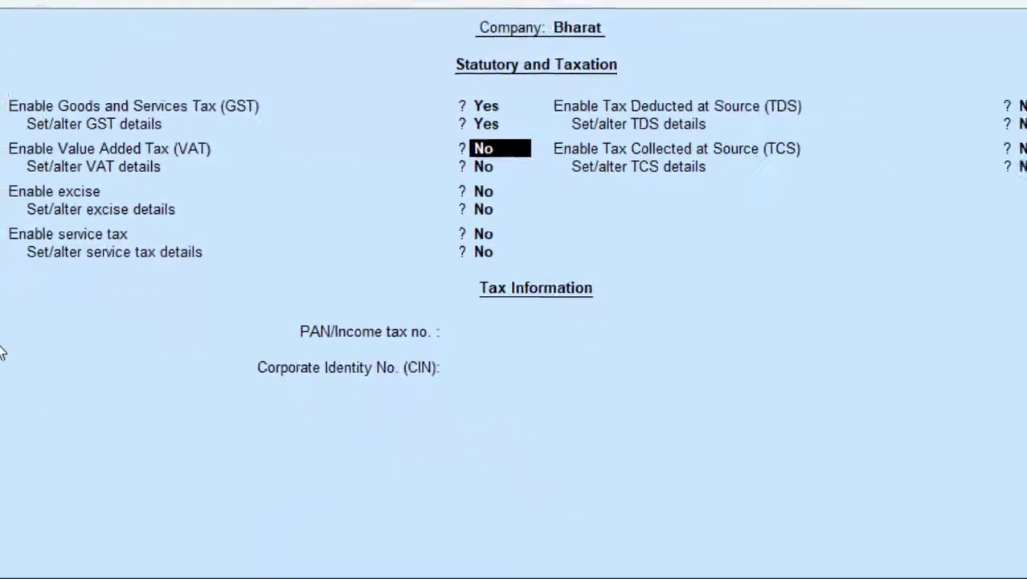
Save Bharat's statutory and taxation settings and return to the Gateway of Tally
key(ctrl+a)
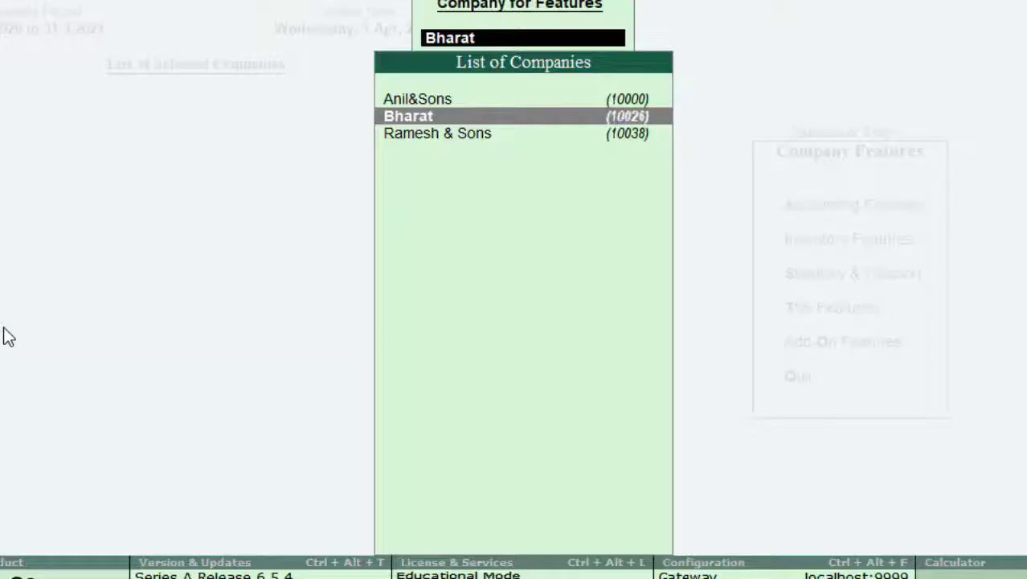
key(Escape)
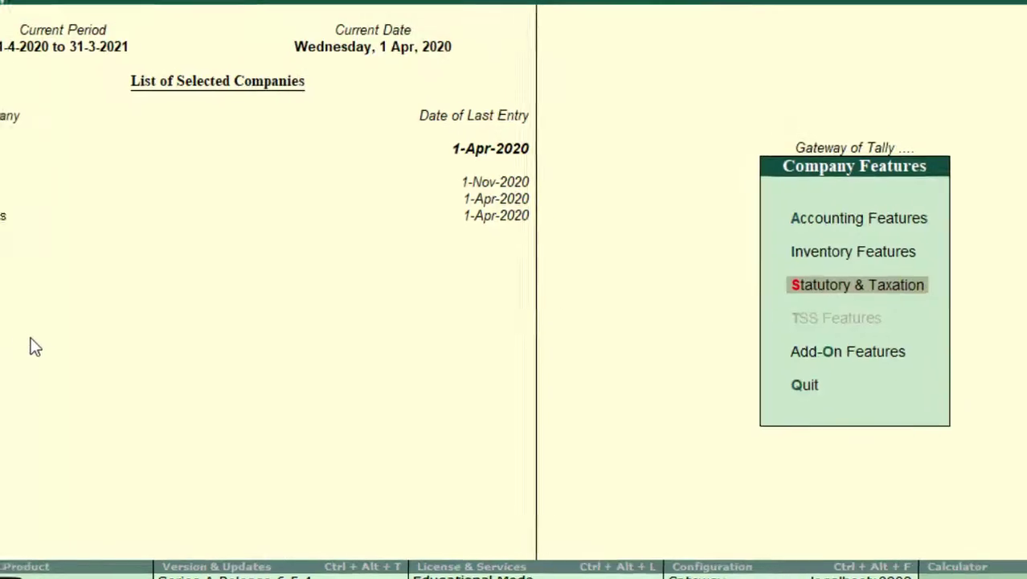
key(Escape)
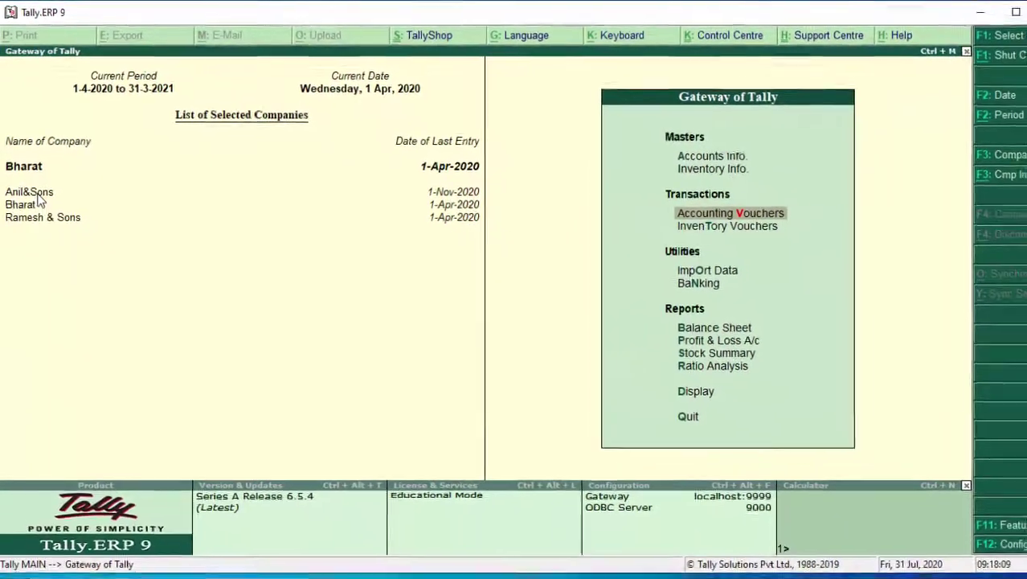
Shut the Anil&Sons and Ramesh & Sons companies, leaving only Bharat loaded
click(37, 193)
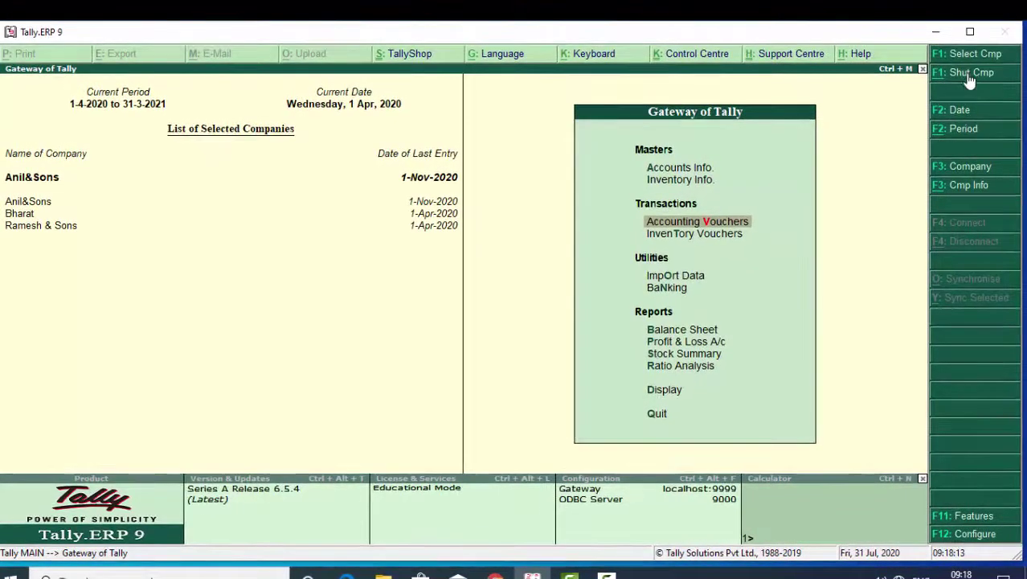
click(970, 73)
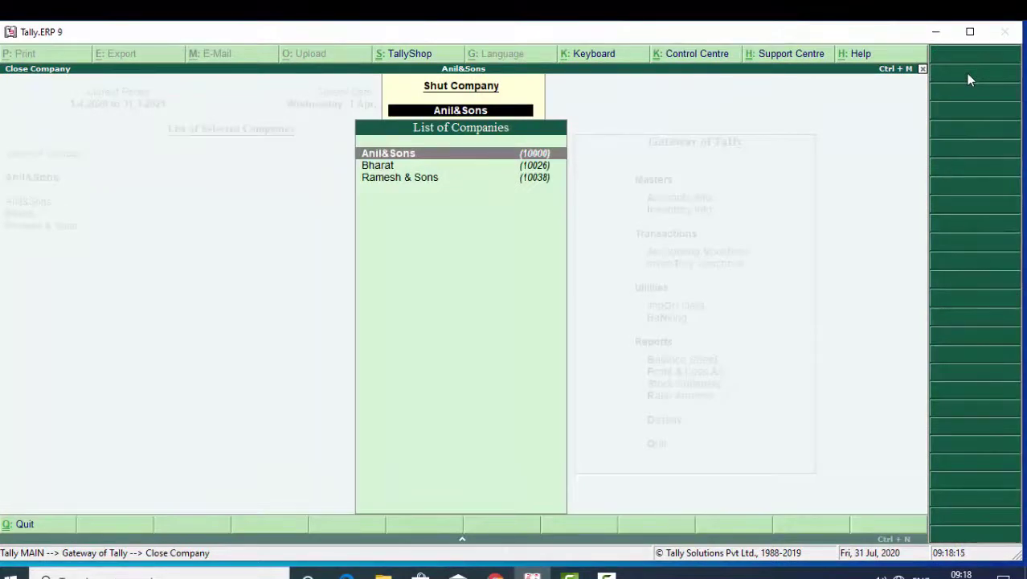
key(Return)
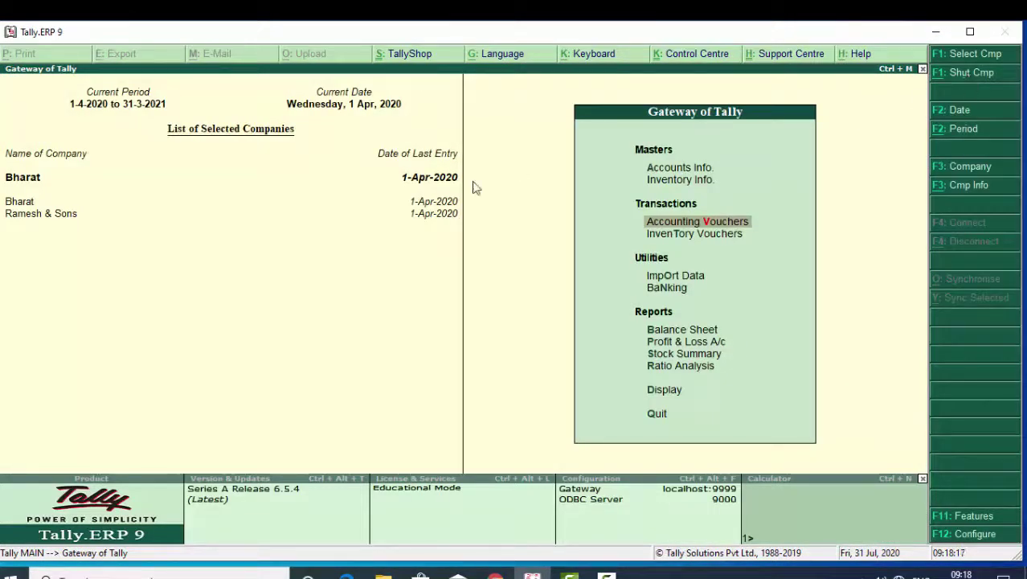
click(61, 215)
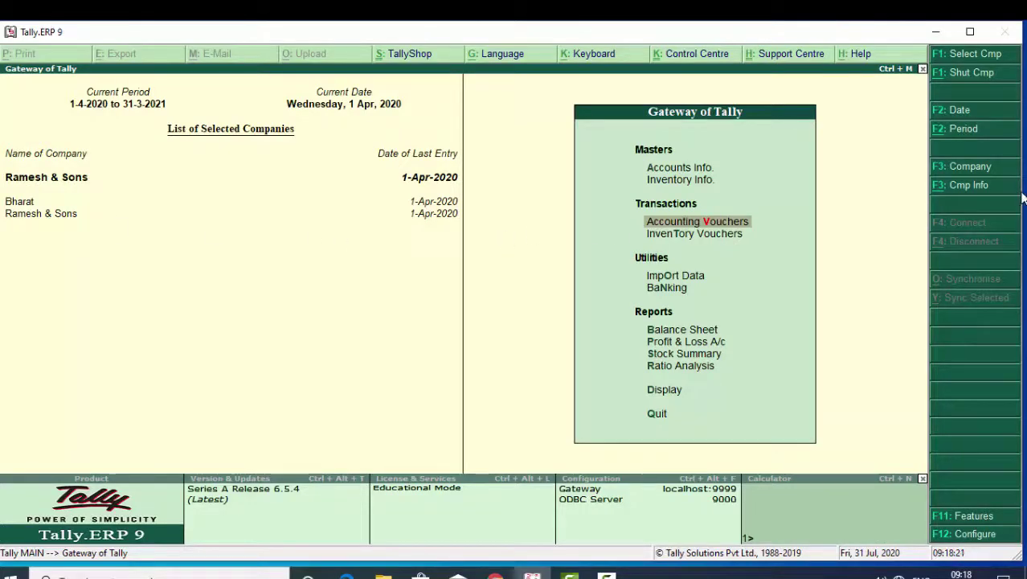
click(972, 74)
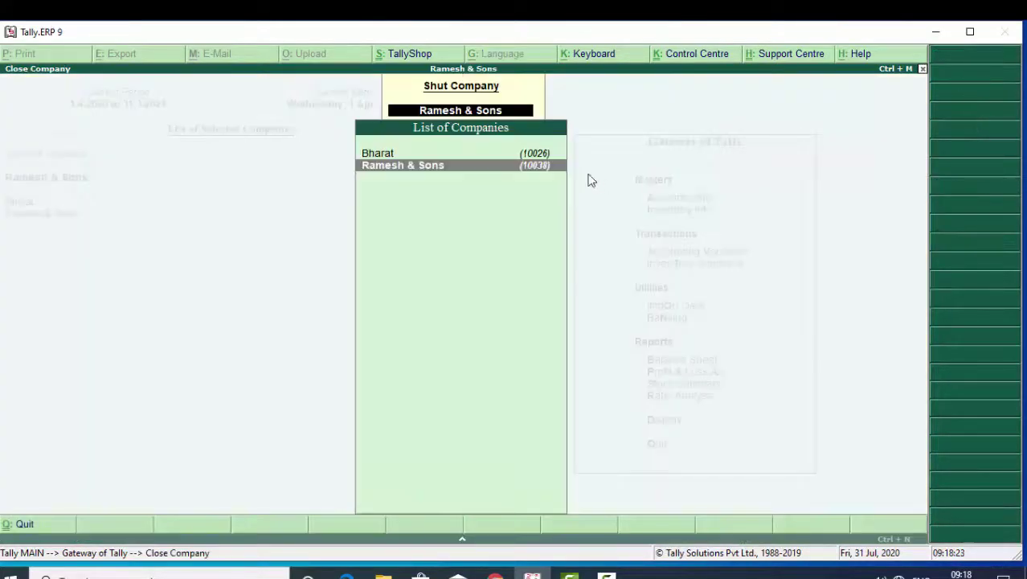
click(492, 175)
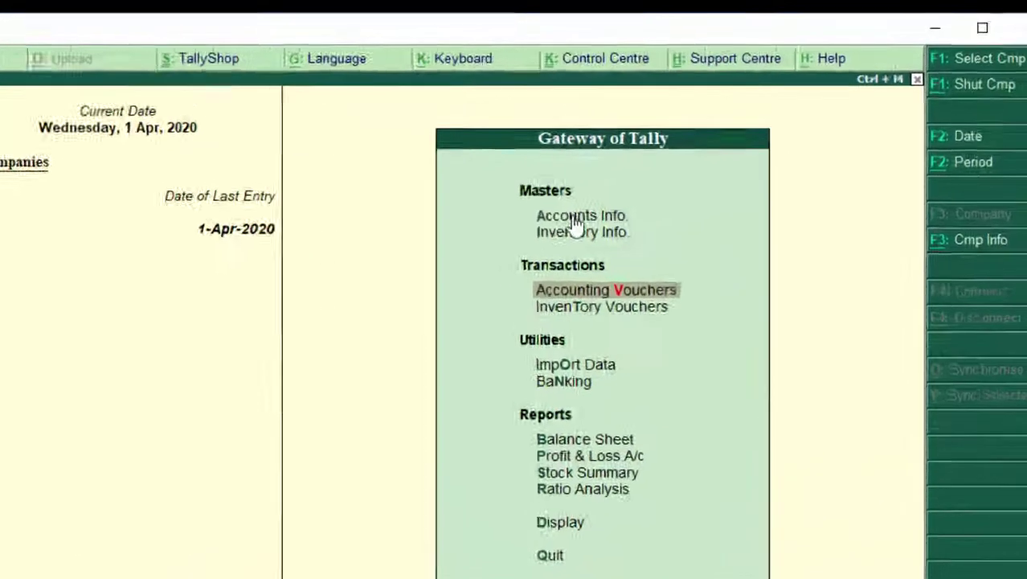
Try creating a new ledger named Cgst, which already exists
click(675, 171)
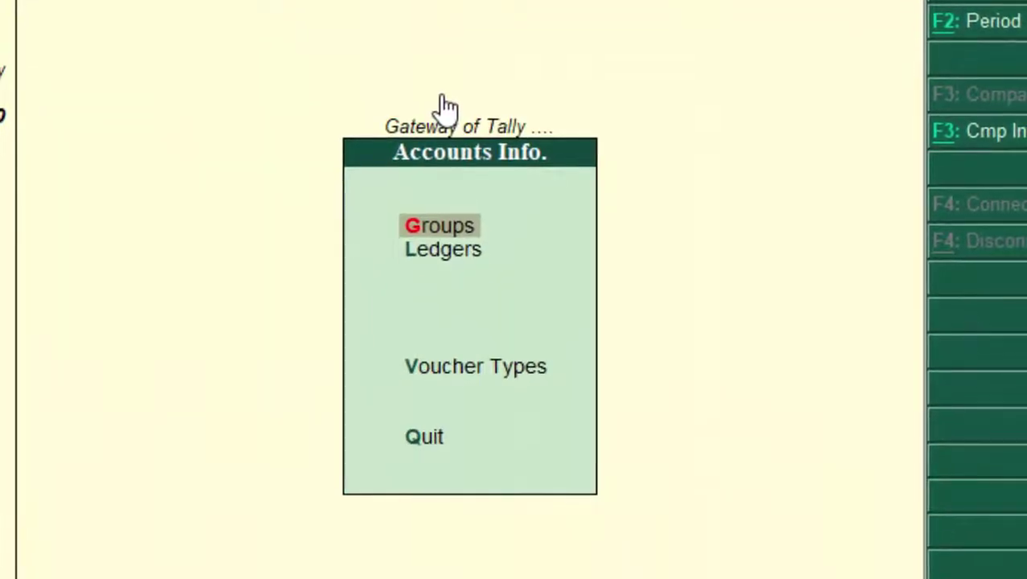
key(Down)
key(Return)
key(Return)
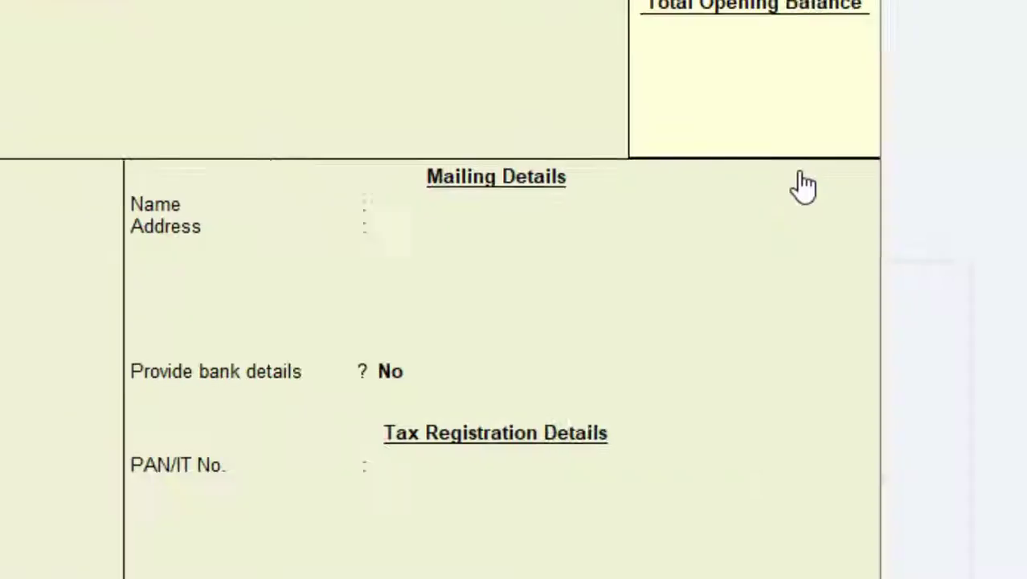
text(Cgs)
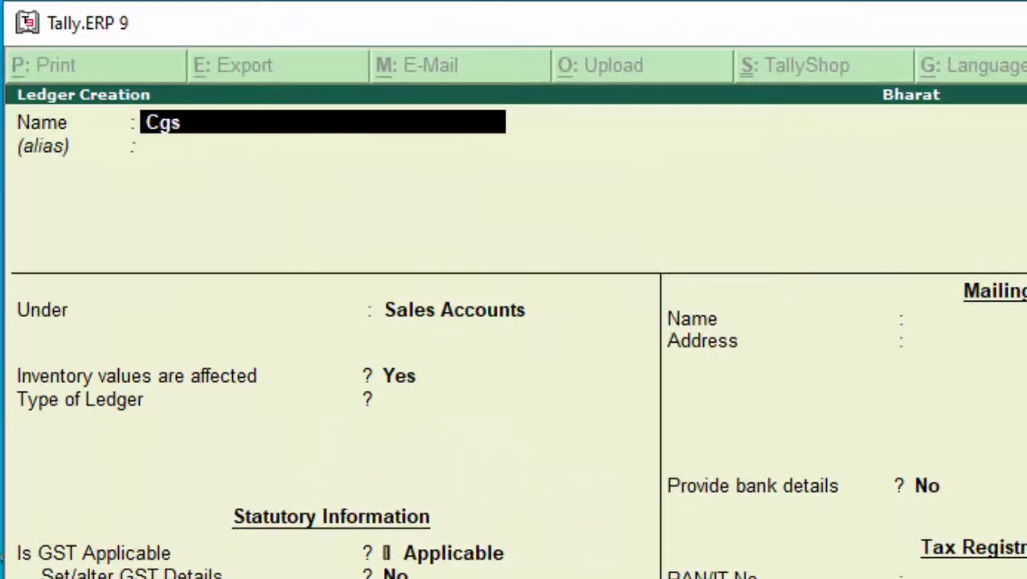
text(t)
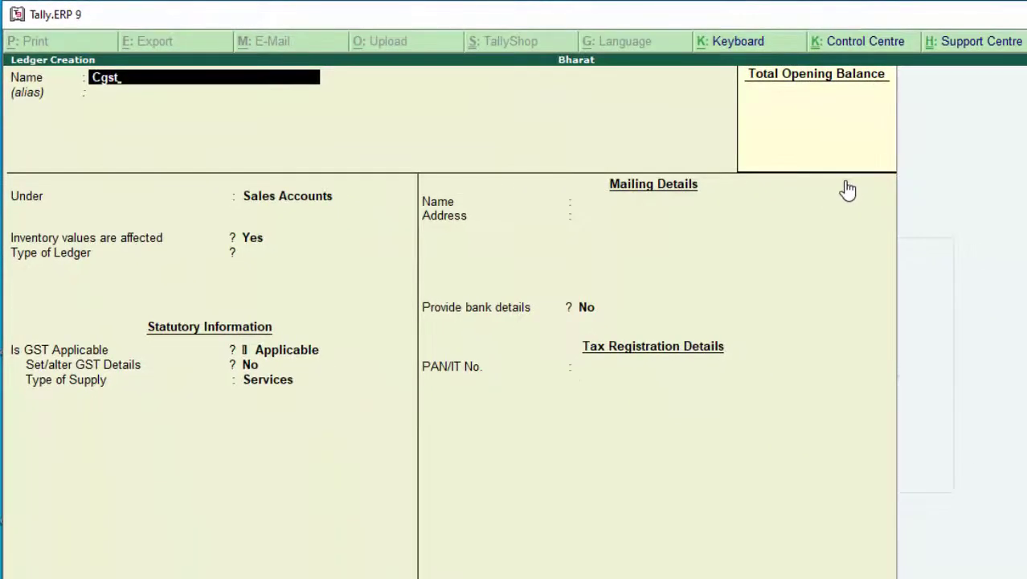
key(Return)
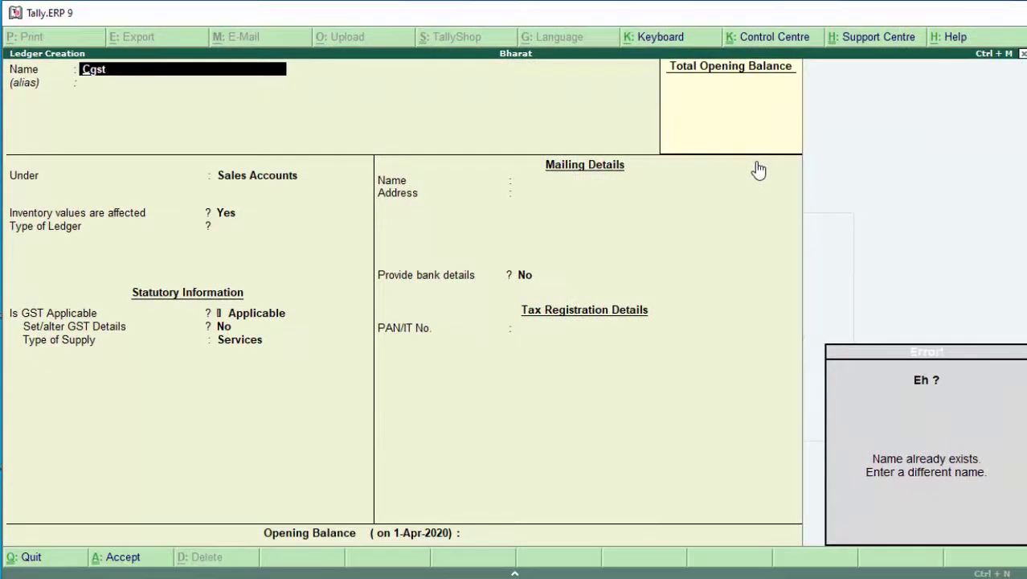
Dismiss the duplicate-name error and quit Ledger Creation back to Accounts Info
key(BackSpace)
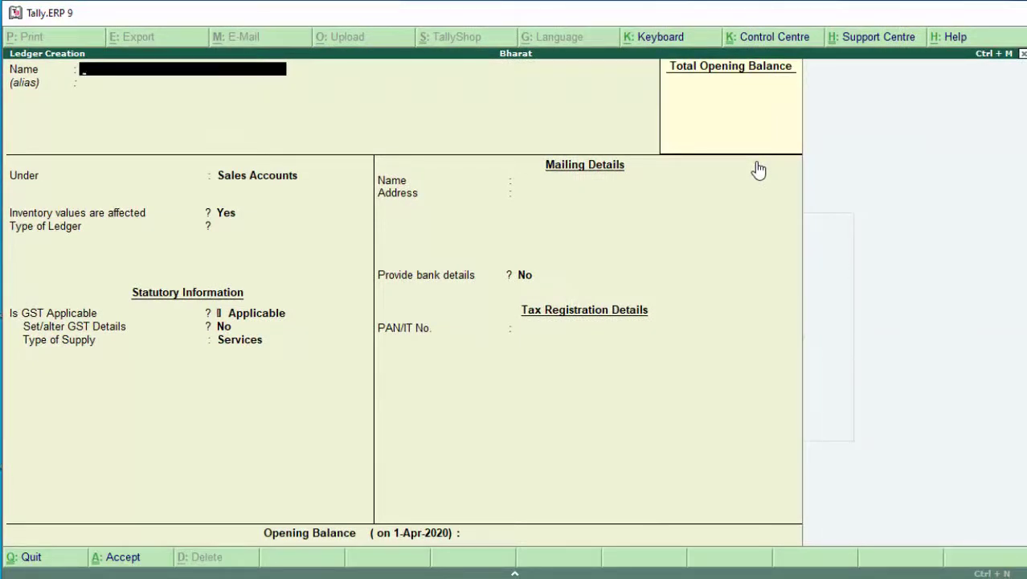
key(Escape)
key(Return)
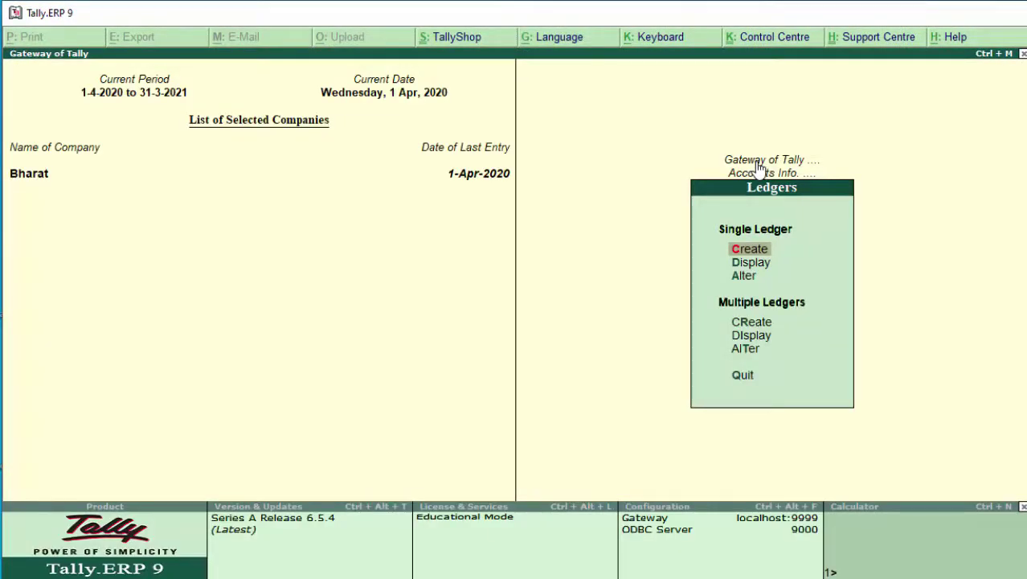
key(Escape)
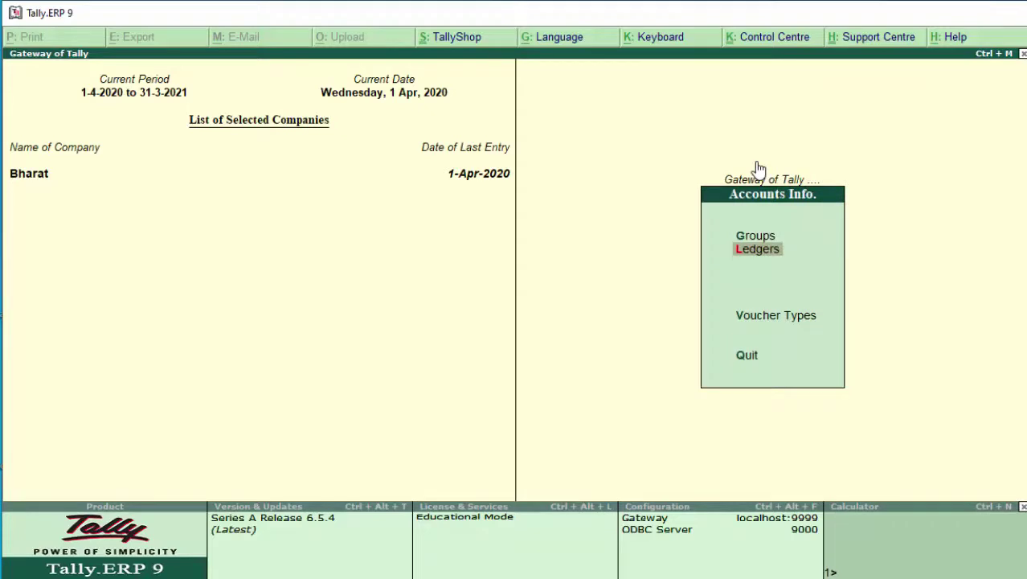
Open the Cgst ledger for alteration, set its rounding limit to 3, and save it
key(Return)
key(Down)
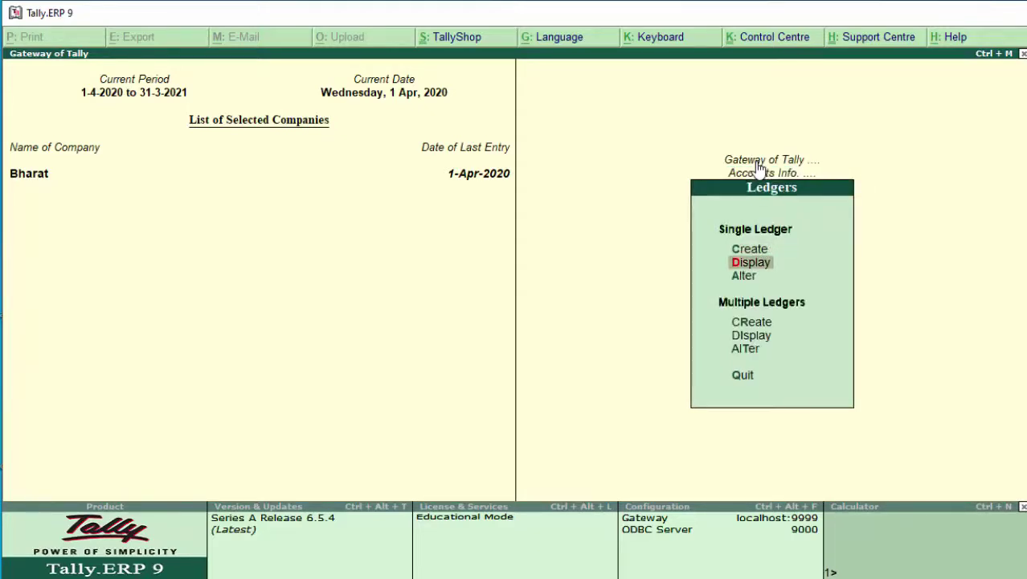
key(Down)
key(Return)
key(Down)
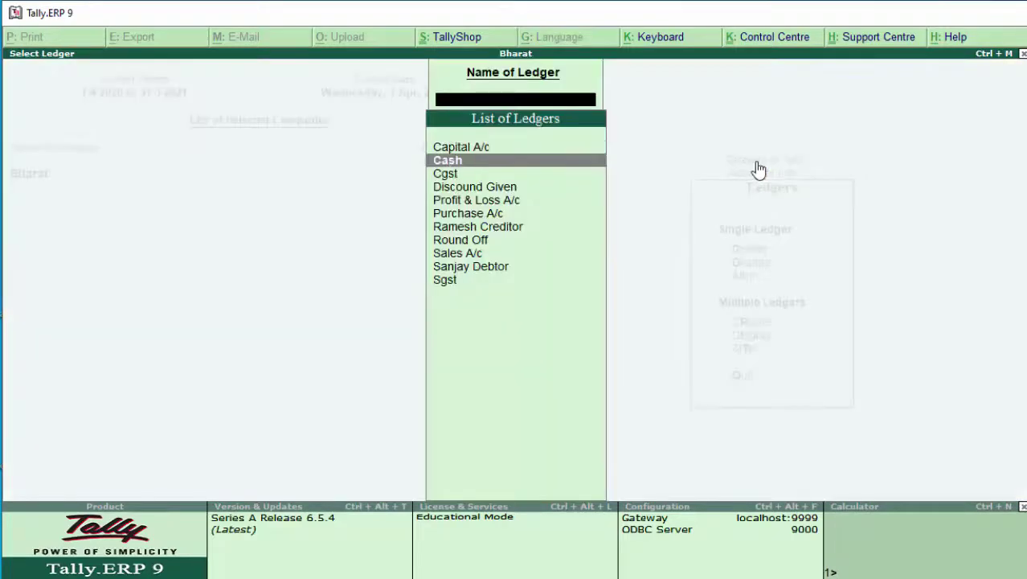
key(Down)
key(Return)
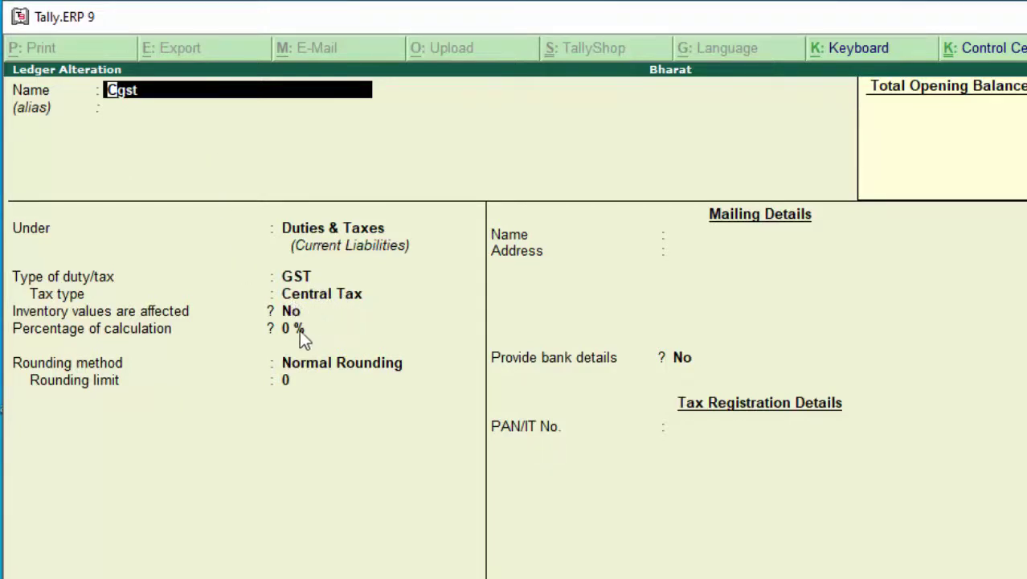
click(291, 383)
text(3)
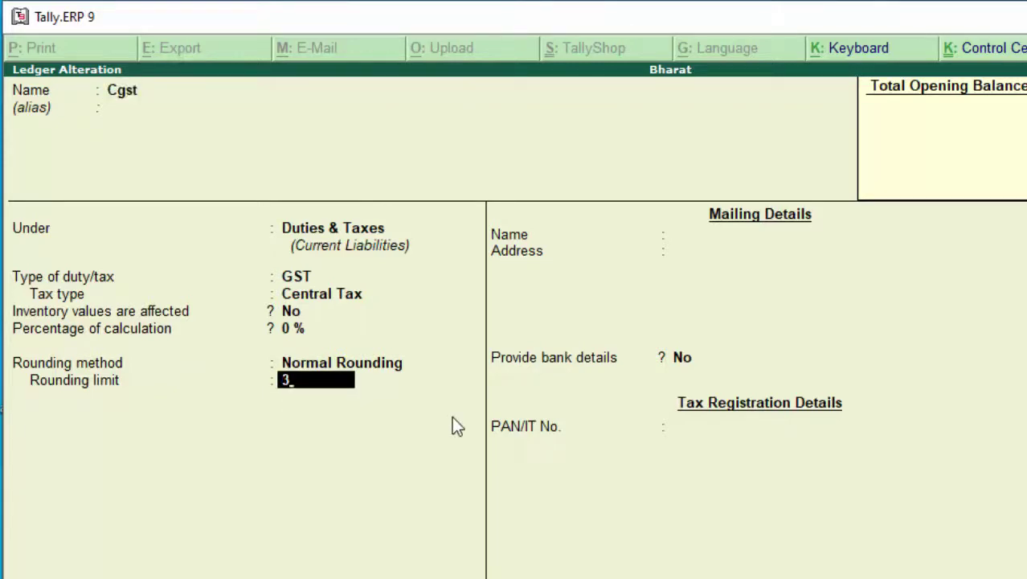
key(Return)
key(Return)
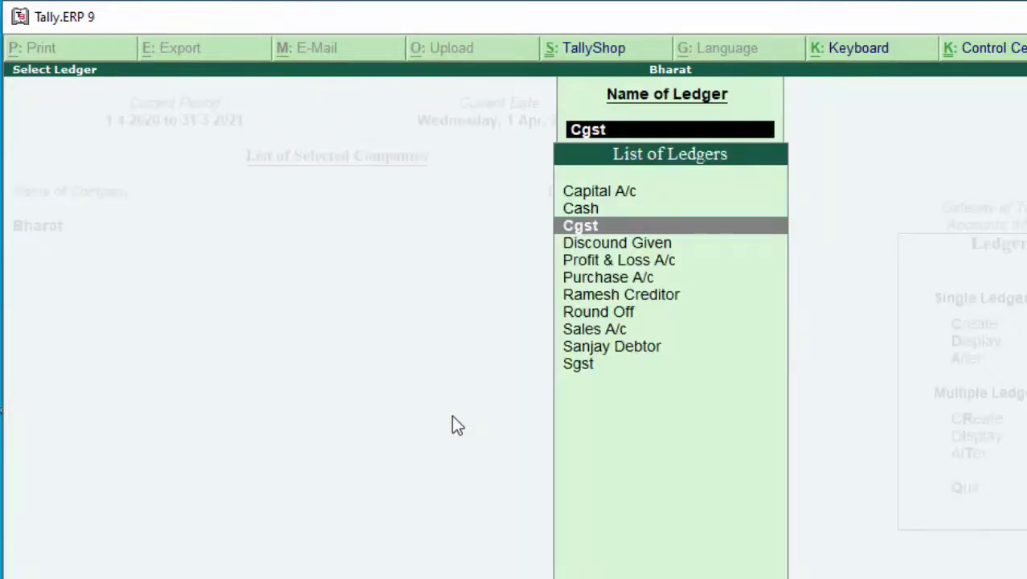
Step through the Sgst ledger, keeping State Tax and rounding limit 0, then exit
click(591, 370)
click(605, 369)
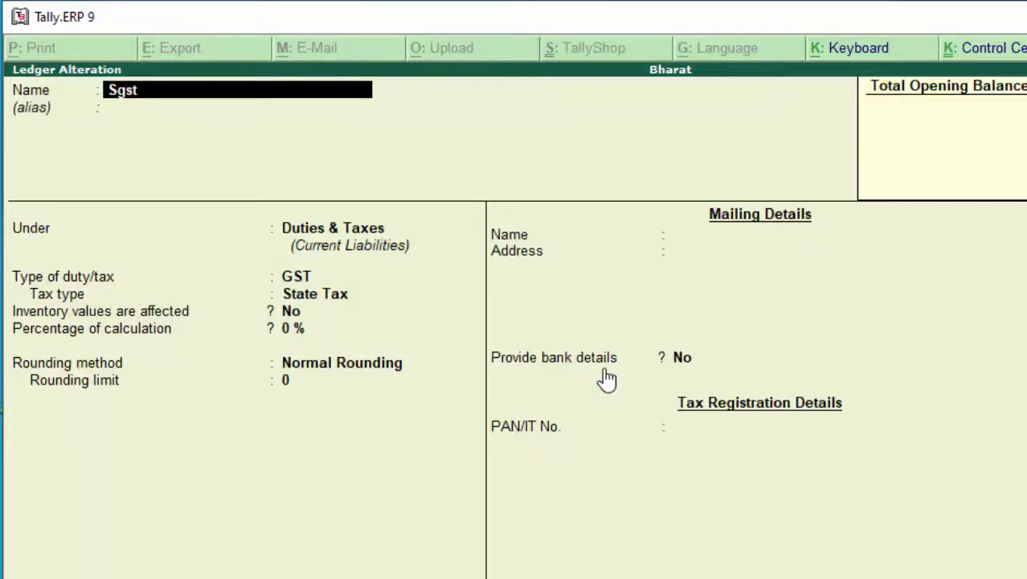
key(Return)
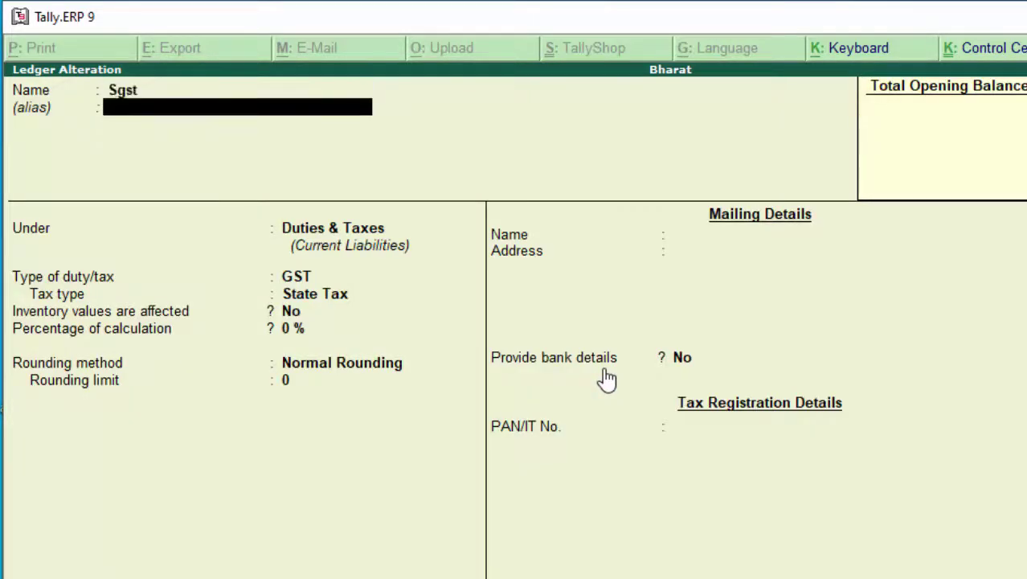
key(Return)
key(Return)
key(Return)
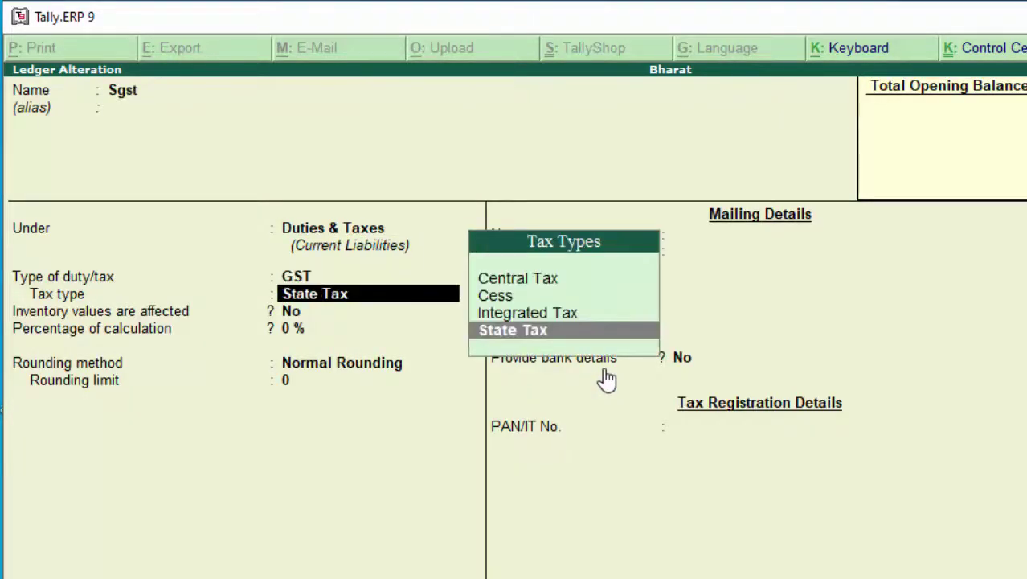
key(Return)
key(Return)
key(Return)
key(Return)
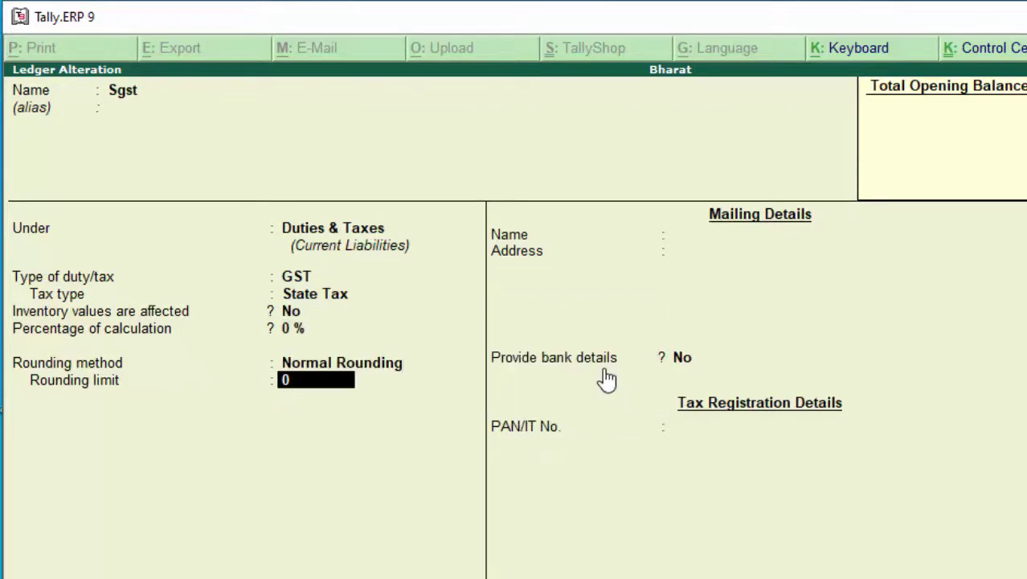
key(Return)
key(Return)
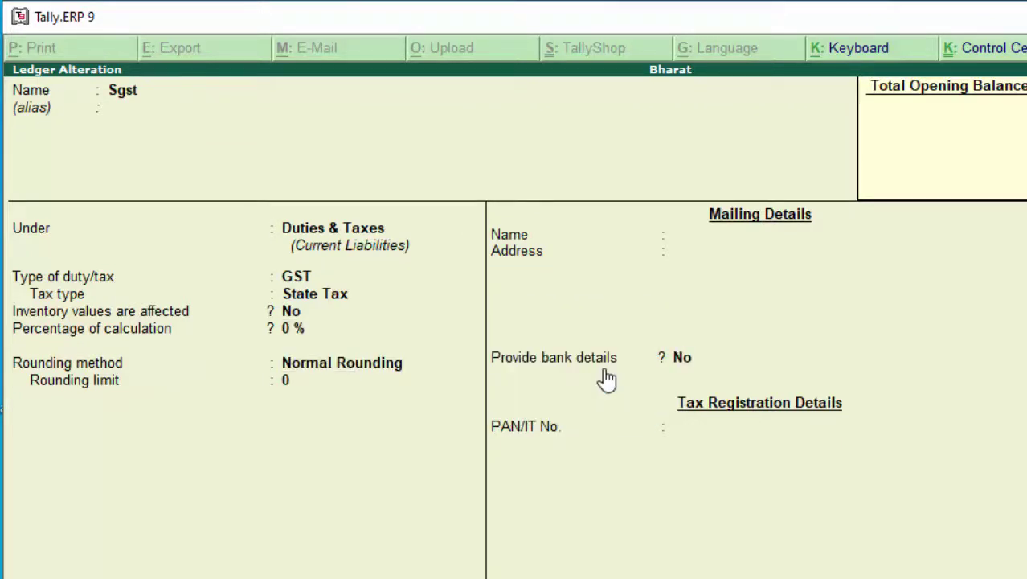
key(ctrl+a)
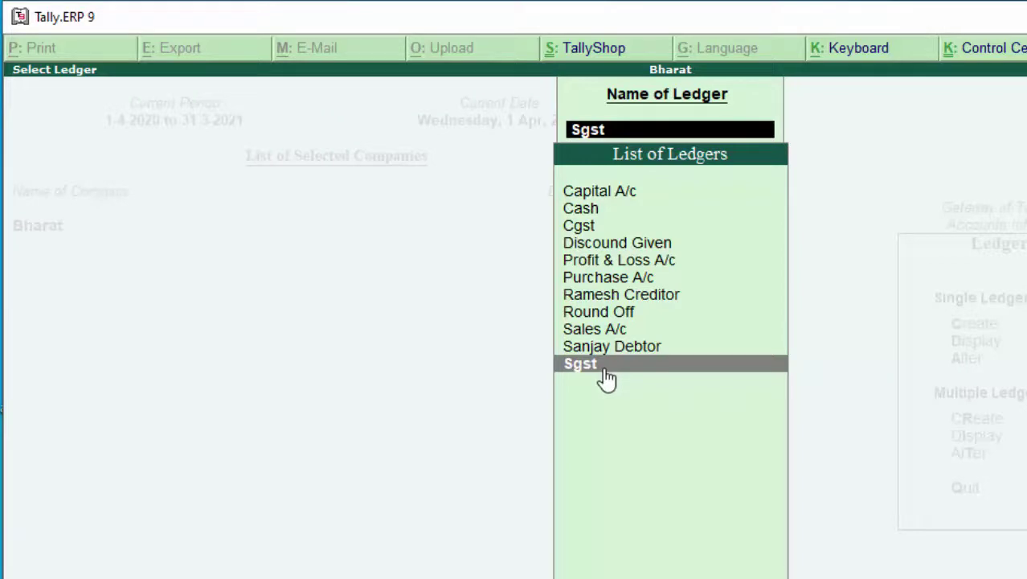
key(Escape)
key(Escape)
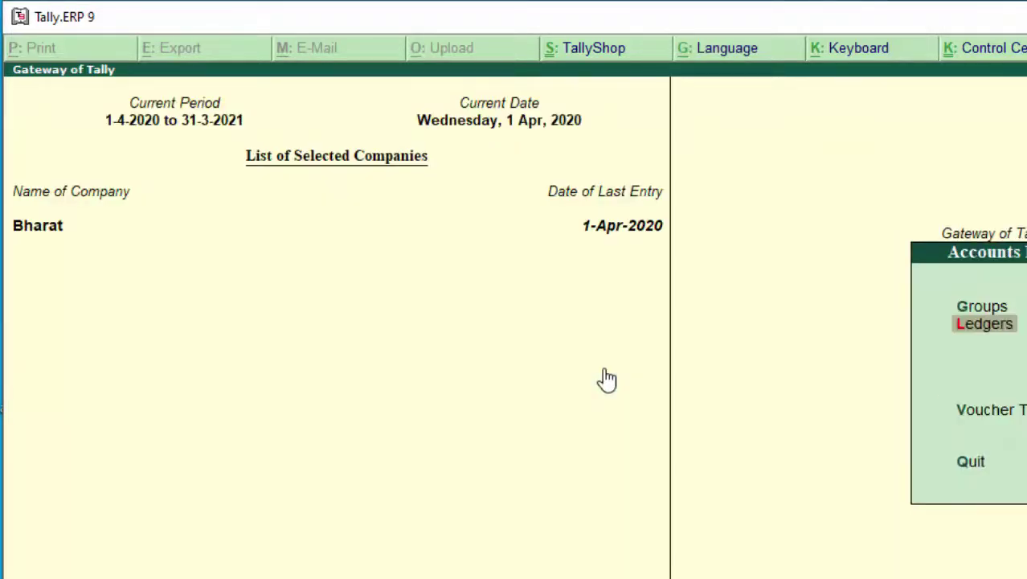
key(Escape)
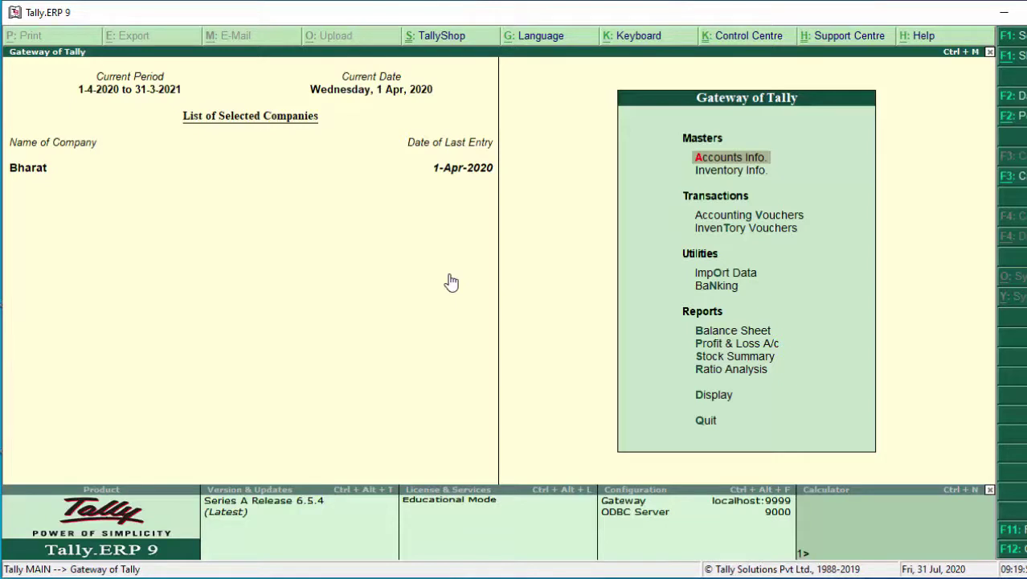
Start a new ledger named Igst from the Accounts Info ledger options
key(Return)
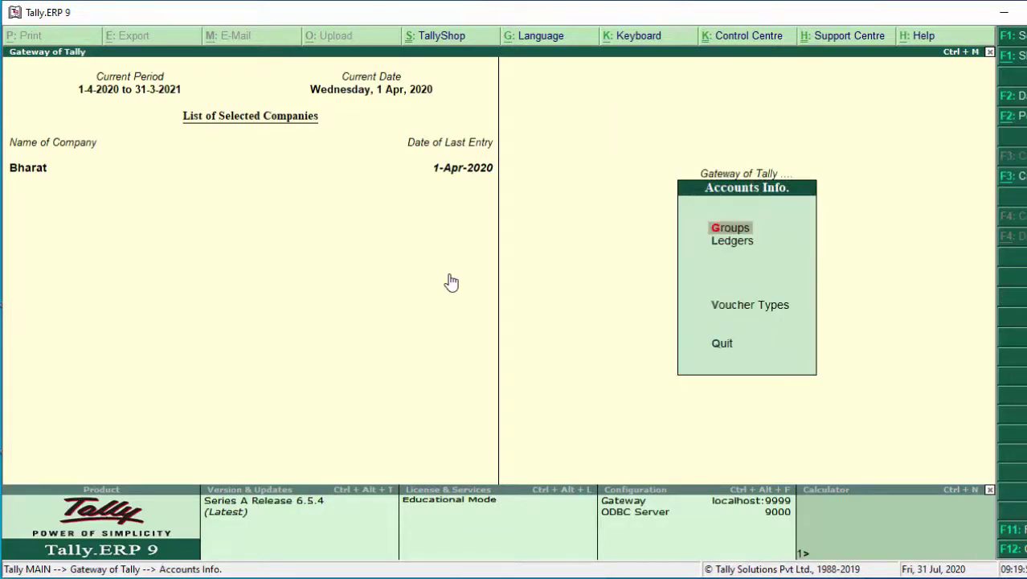
key(Down)
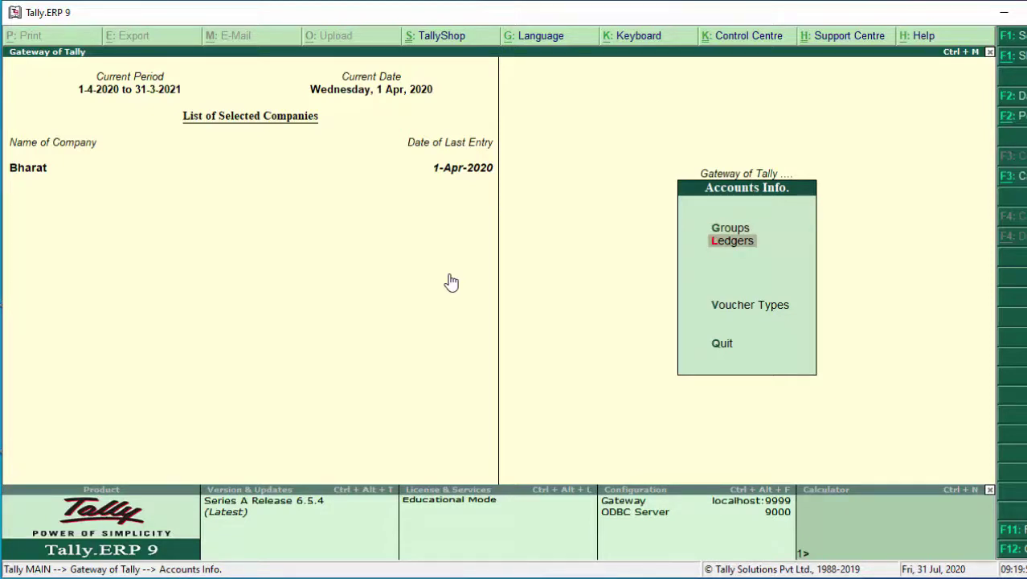
key(Return)
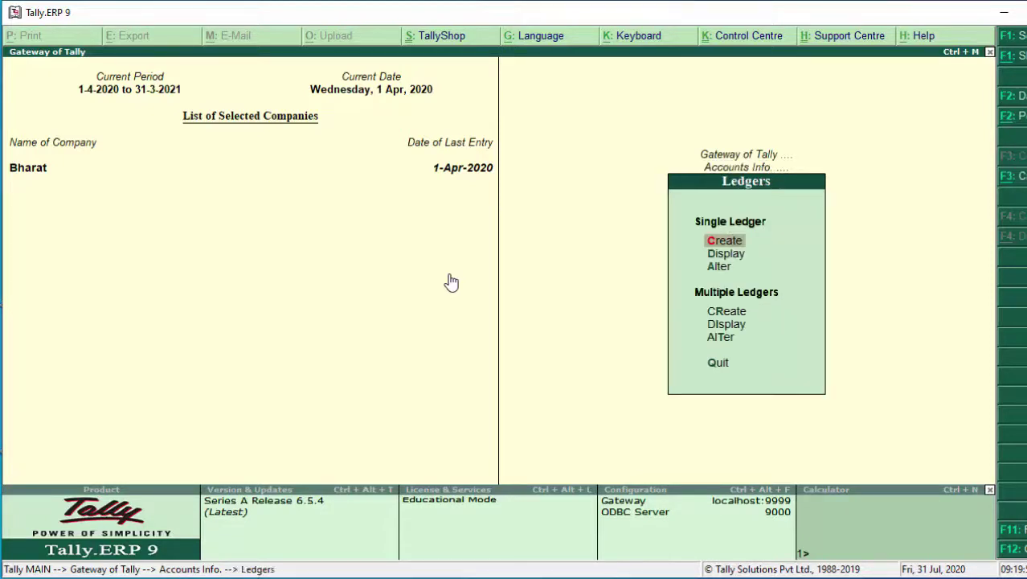
key(Return)
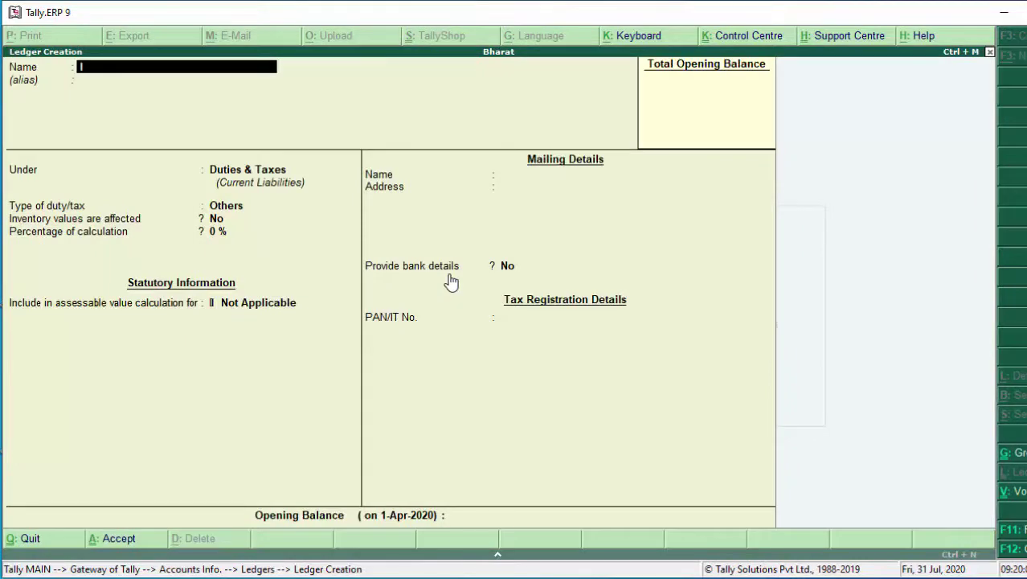
text(Igst)
key(Return)
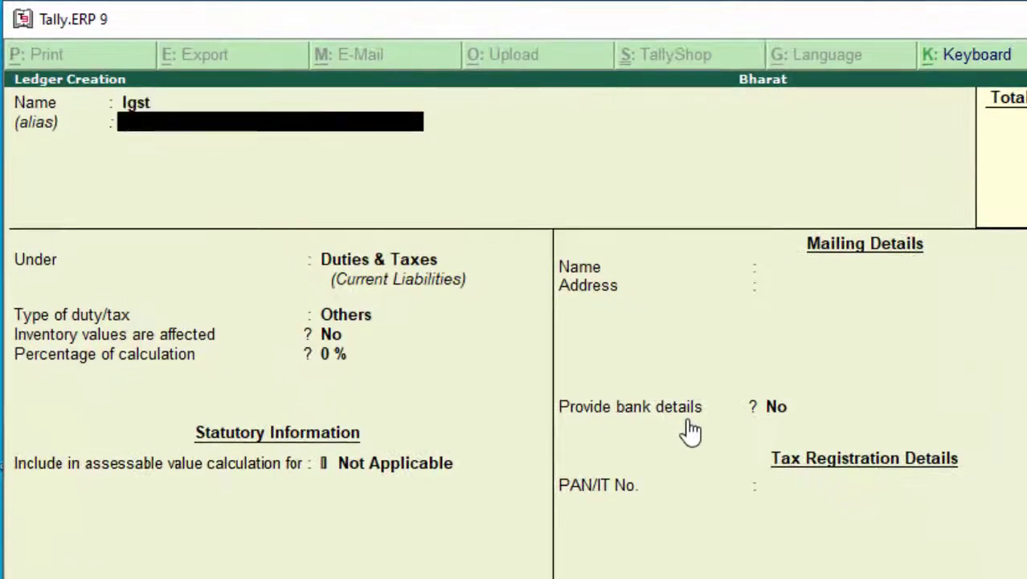
Set Igst under Duties & Taxes as GST Integrated Tax, Normal Rounding, limit 3, and save
key(Return)
key(Return)
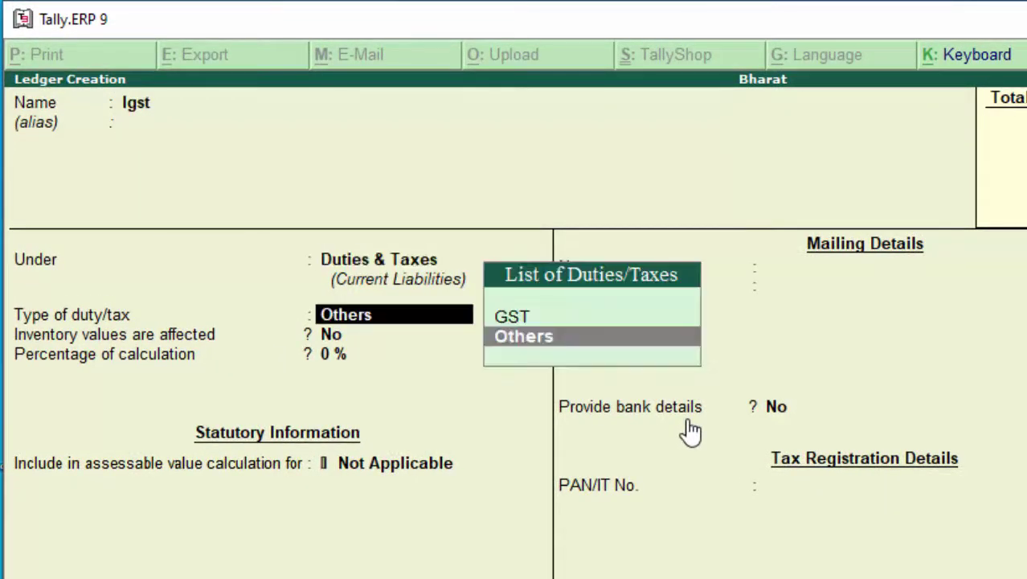
key(Up)
key(Return)
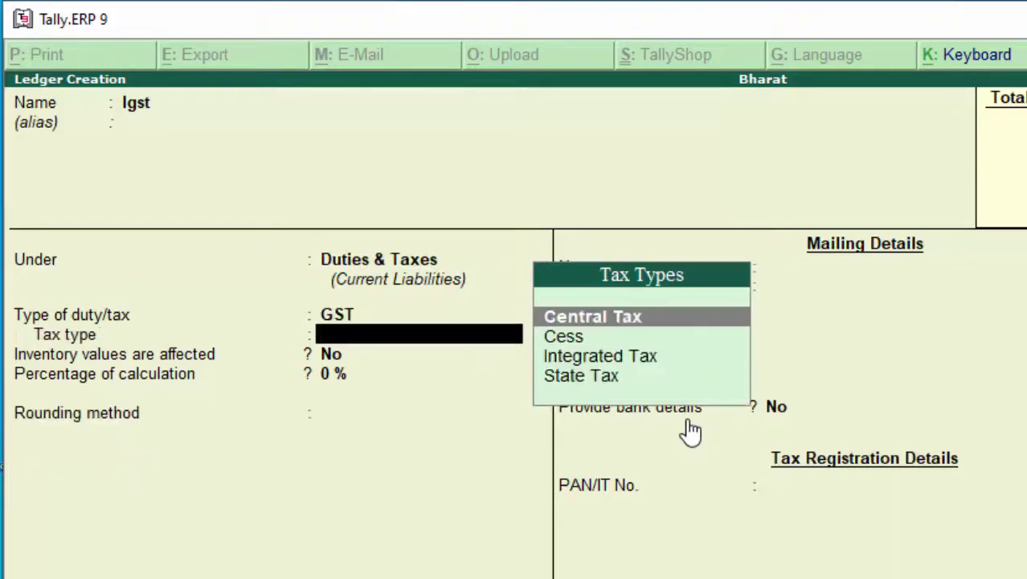
key(Down)
key(Down)
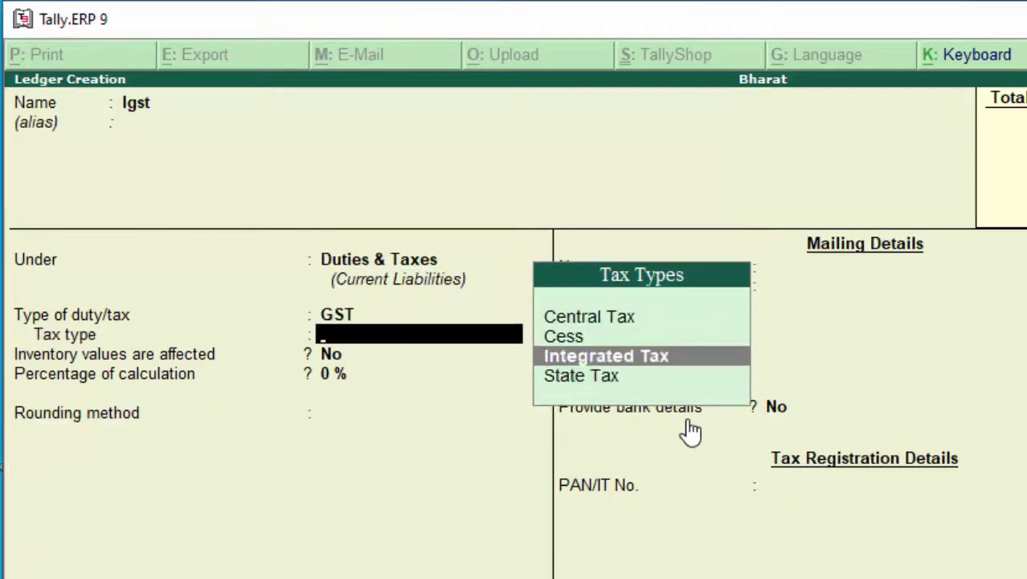
key(Return)
key(Return)
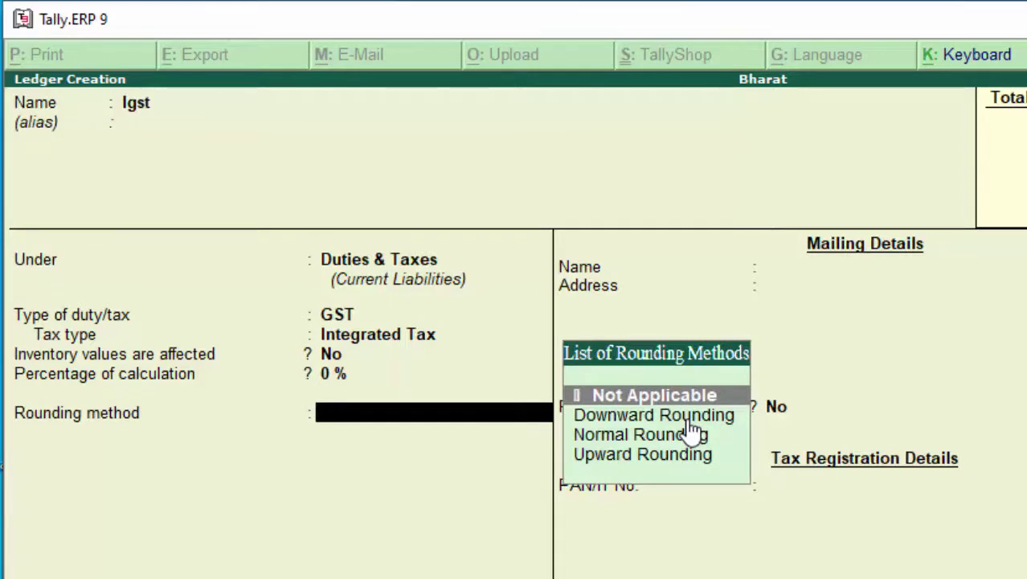
key(Down)
key(Down)
key(Return)
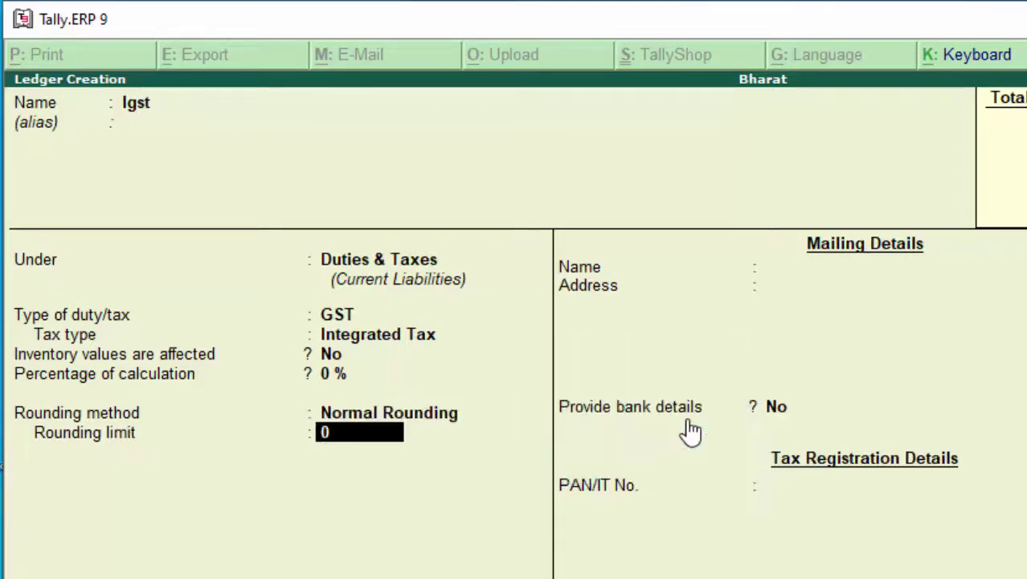
text(3)
key(Return)
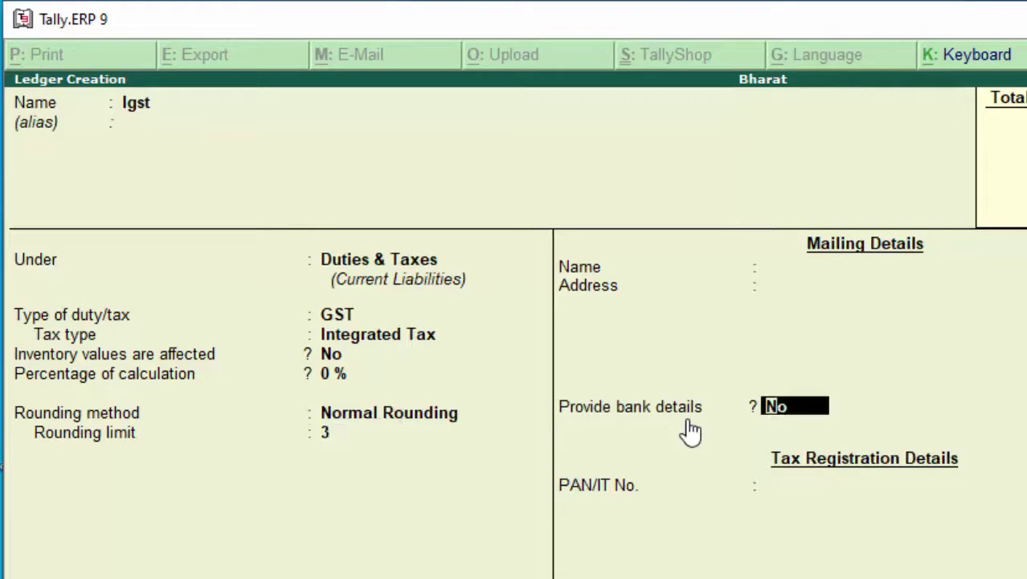
key(Return)
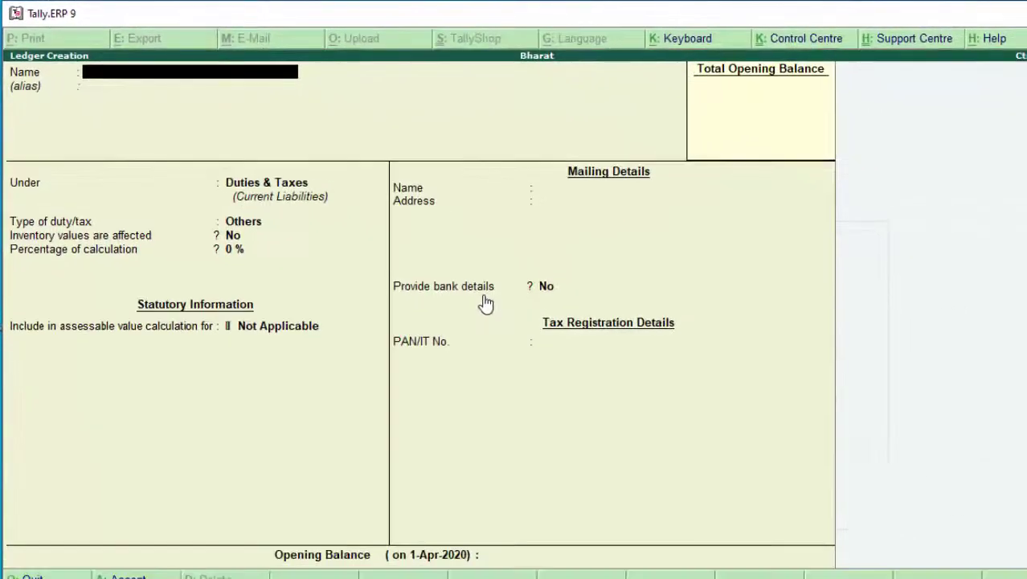
key(Escape)
Quit ledger creation and return to the Gateway of Tally
key(y)
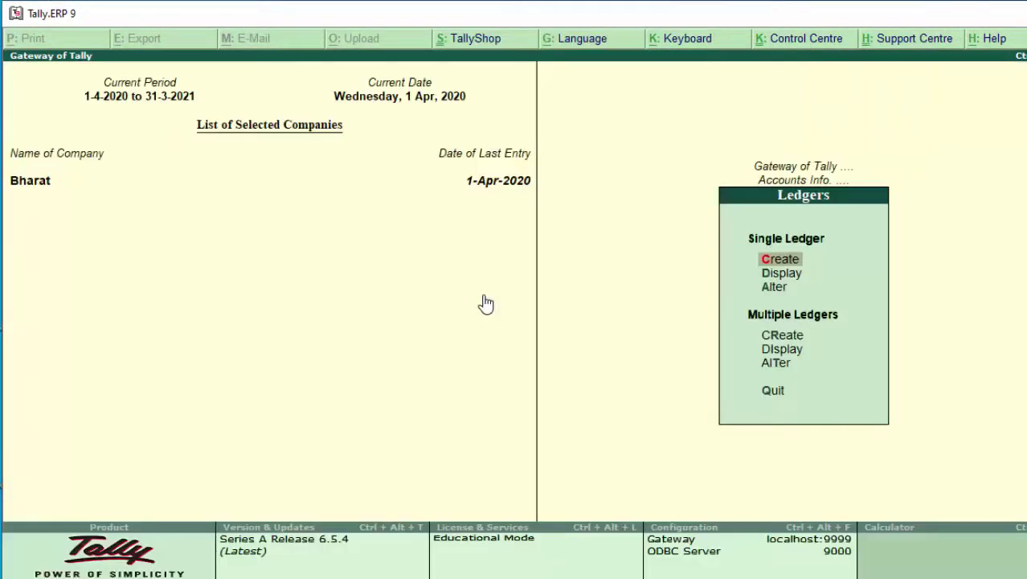
key(Escape)
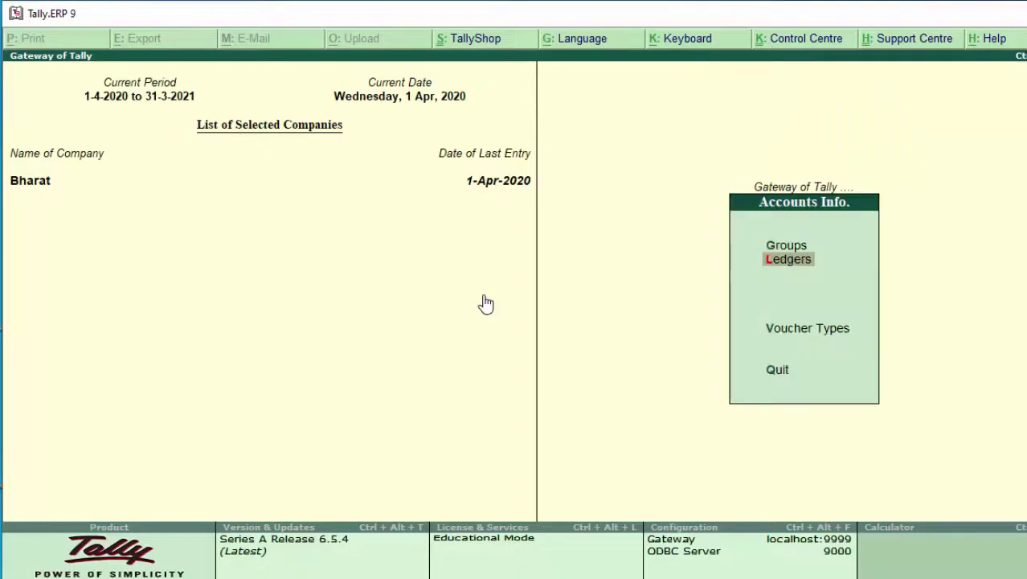
key(Escape)
Start a purchase voucher with supplier invoice 790 and the creditor as party, accepting party details
key(v)
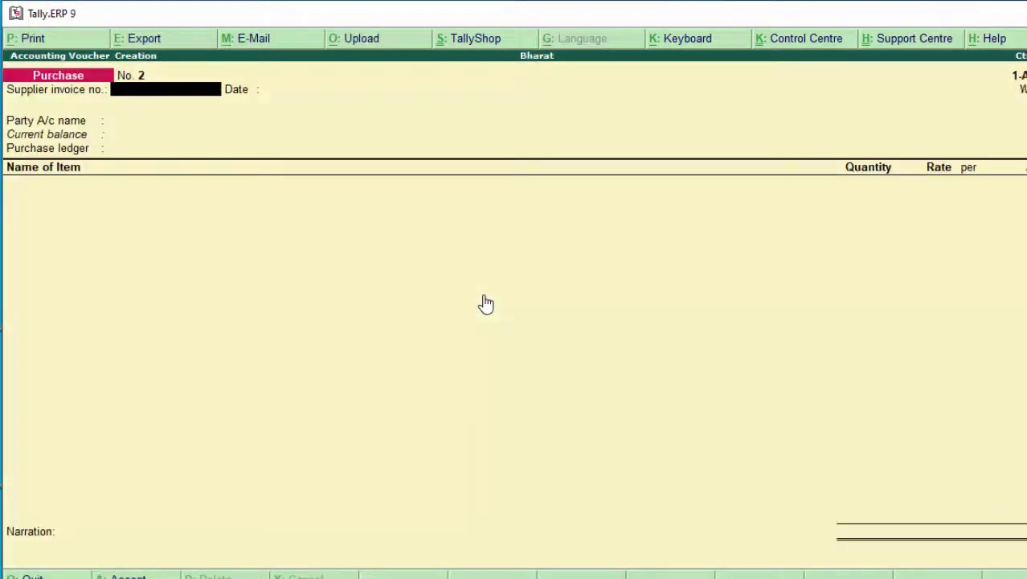
text(7)
text(90)
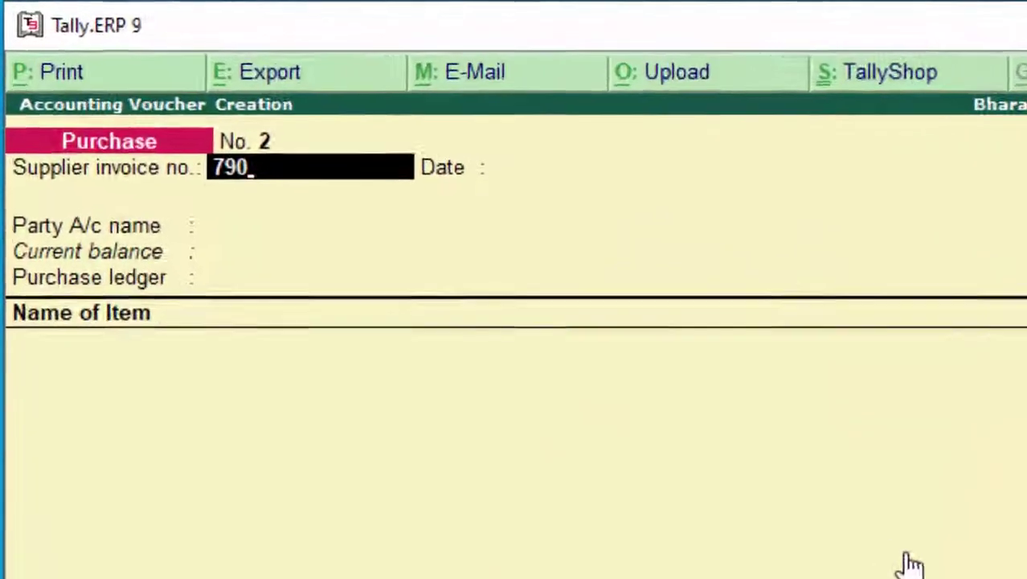
key(Return)
key(Return)
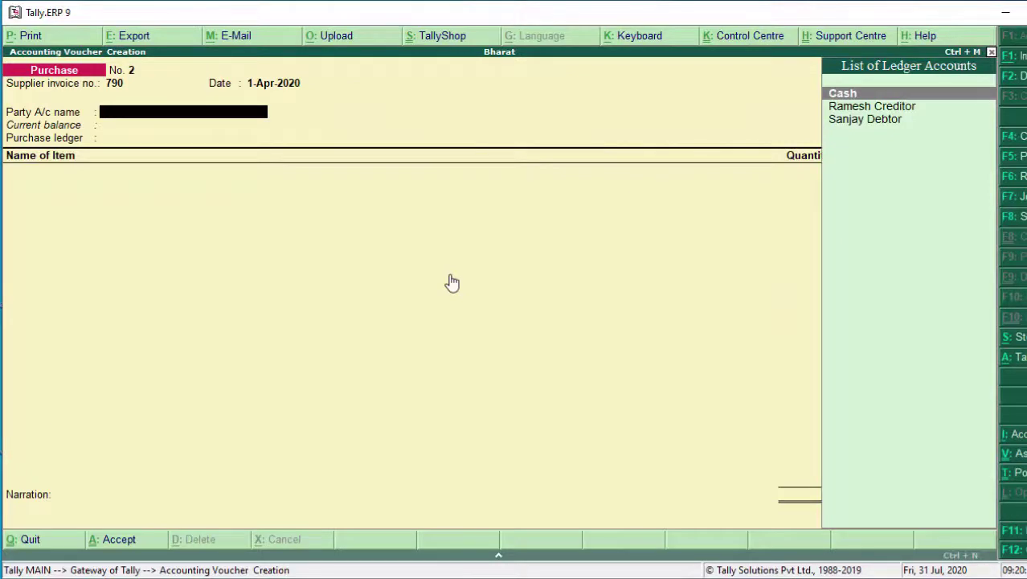
key(Down)
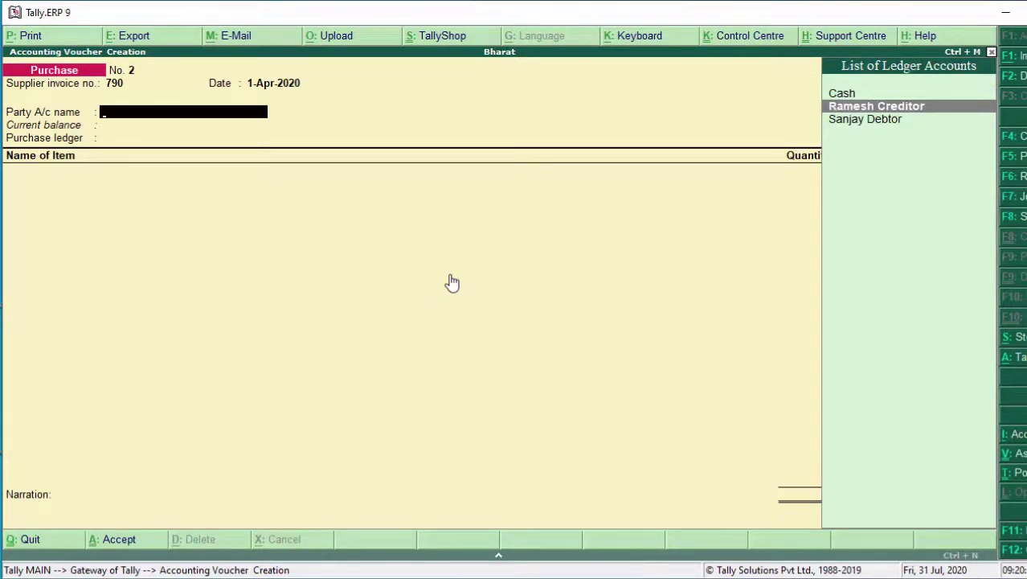
key(Return)
key(Return)
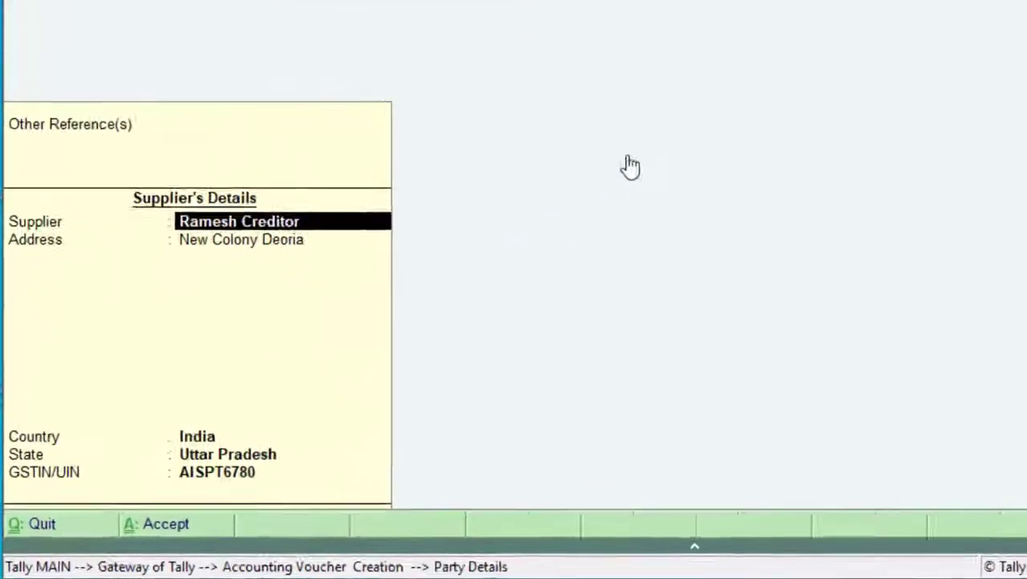
key(Return)
key(Return)
key(Return)
key(Return)
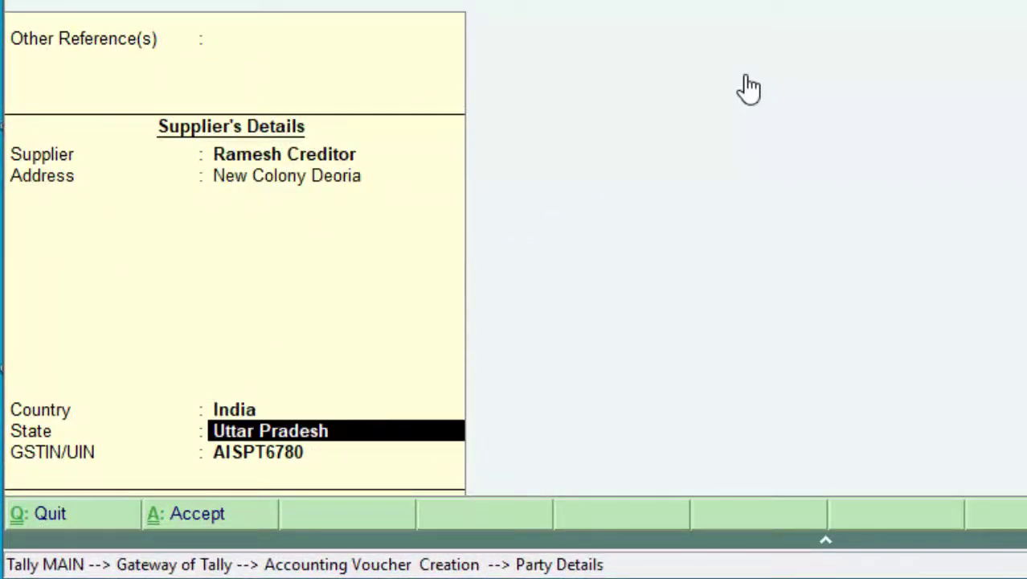
key(Return)
key(Return)
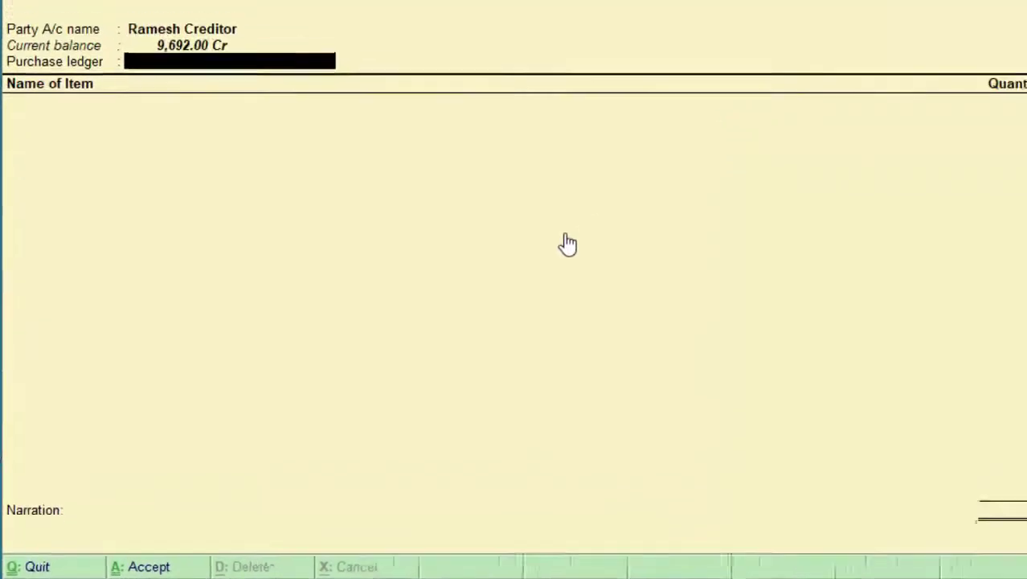
key(Return)
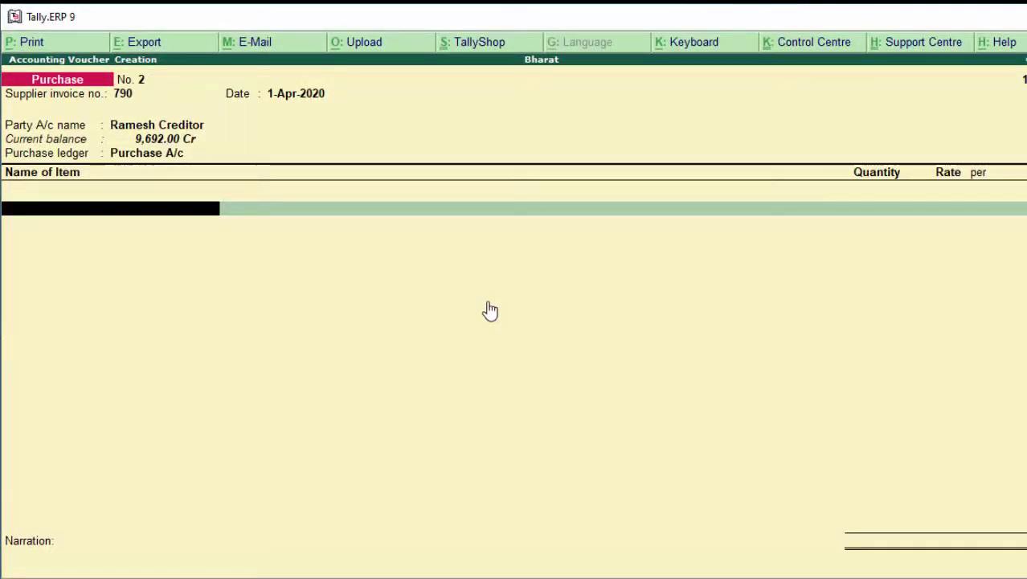
Add Keyboard, quantity 5 at rate 90.00, to the purchase voucher
text(K)
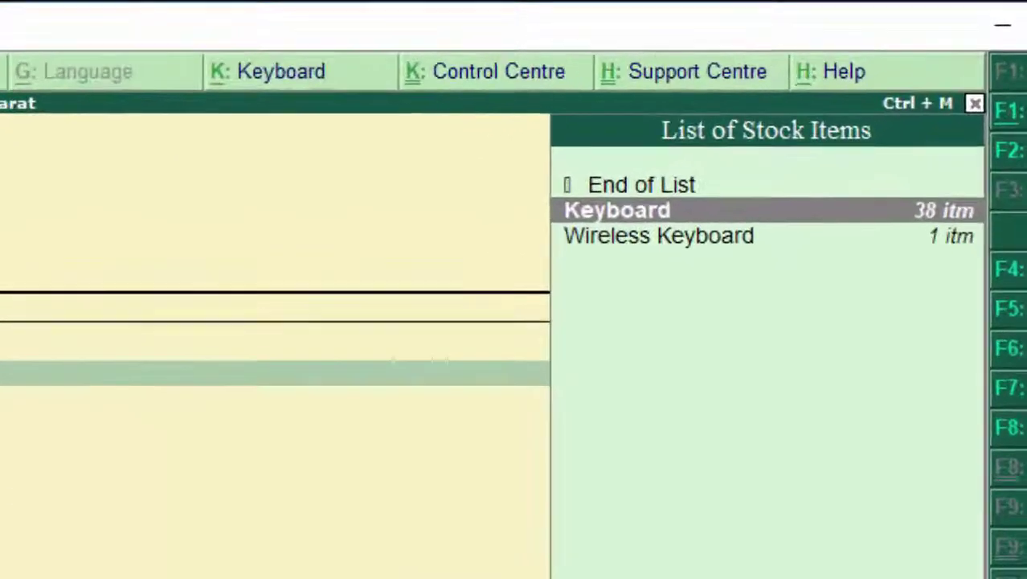
key(Return)
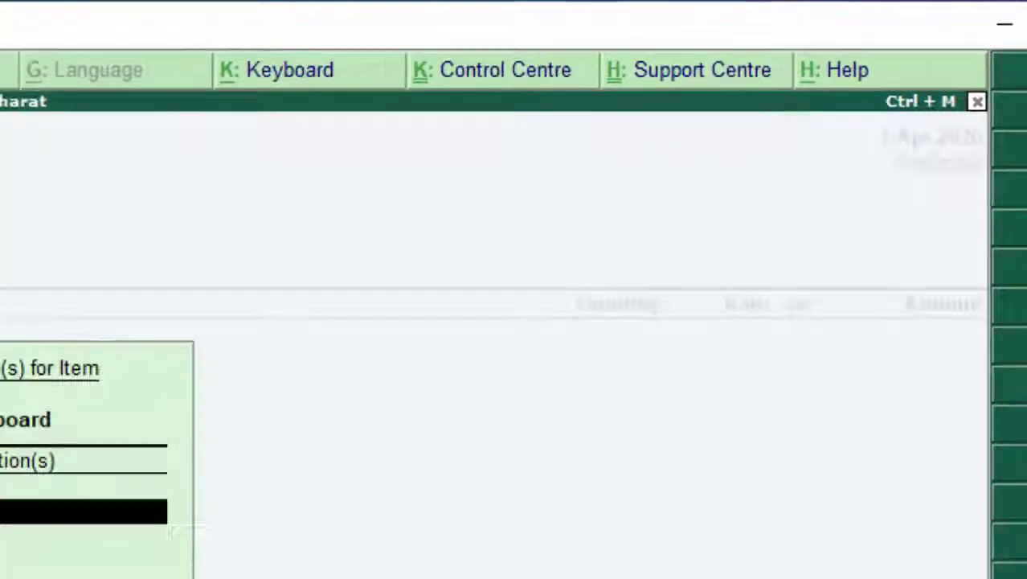
key(Return)
text(5)
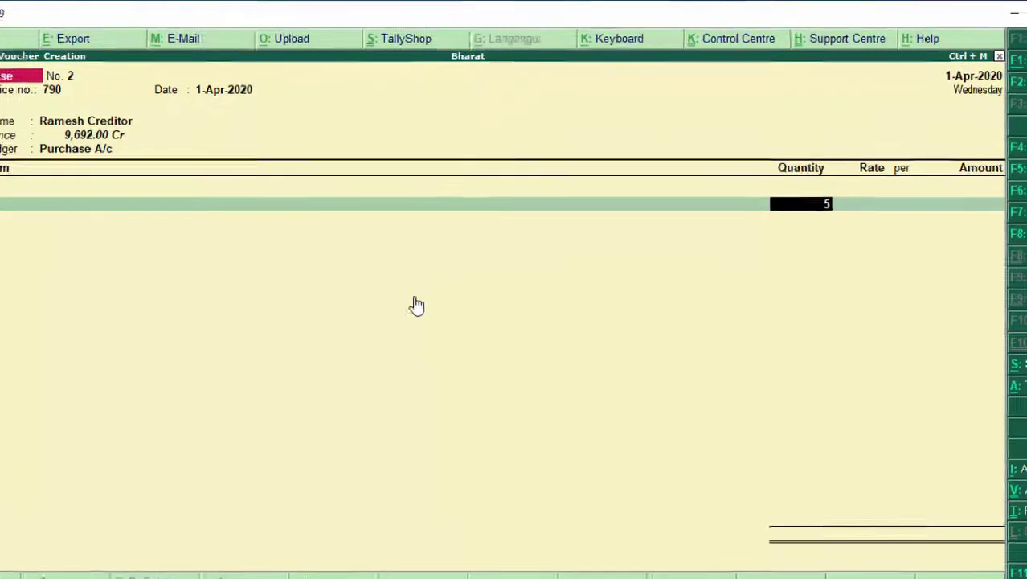
key(Return)
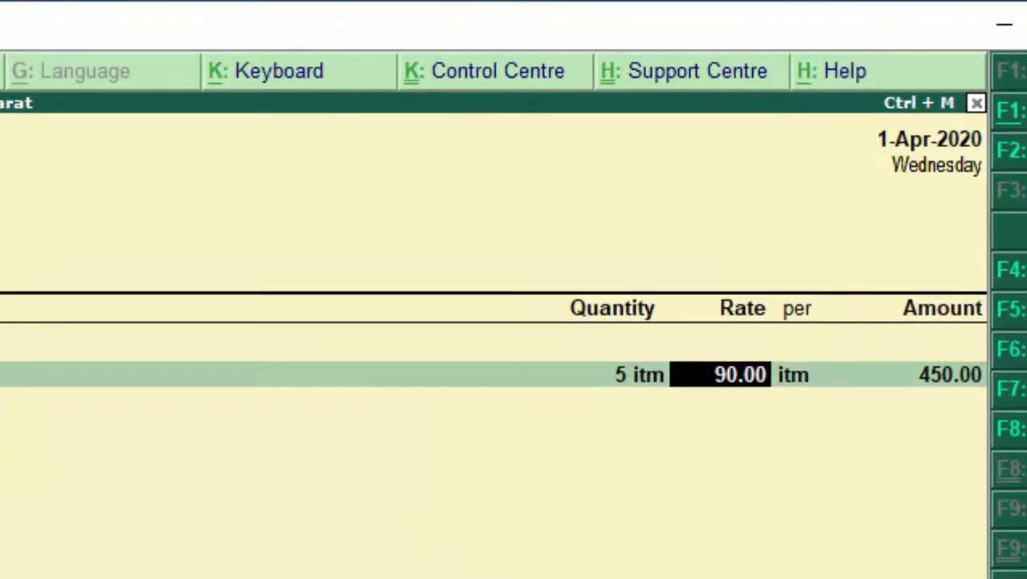
key(Return)
key(Return)
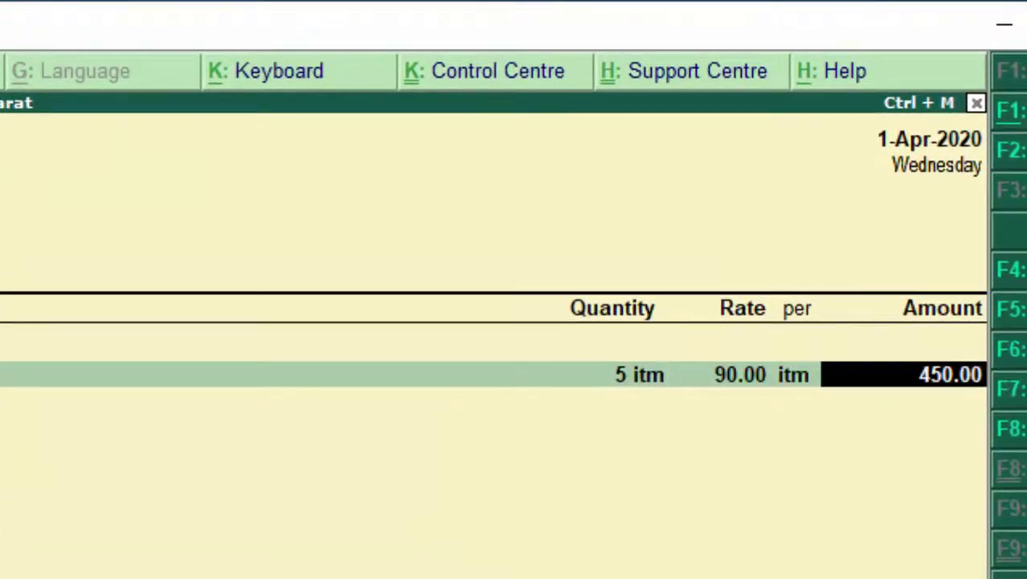
key(Return)
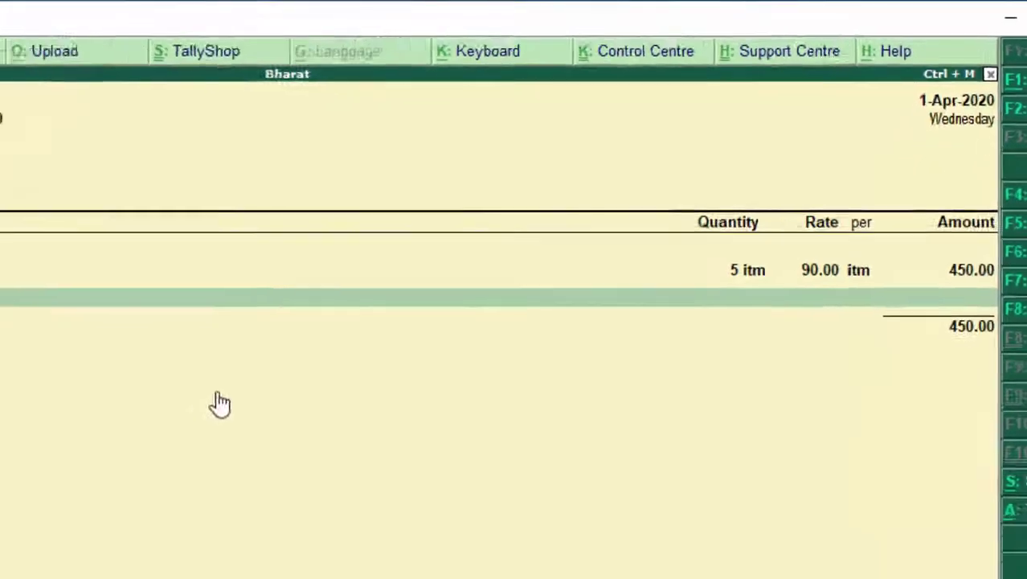
Add Mouse, quantity 70 at rate 80.76, bringing the total to 6,103.20
text(M)
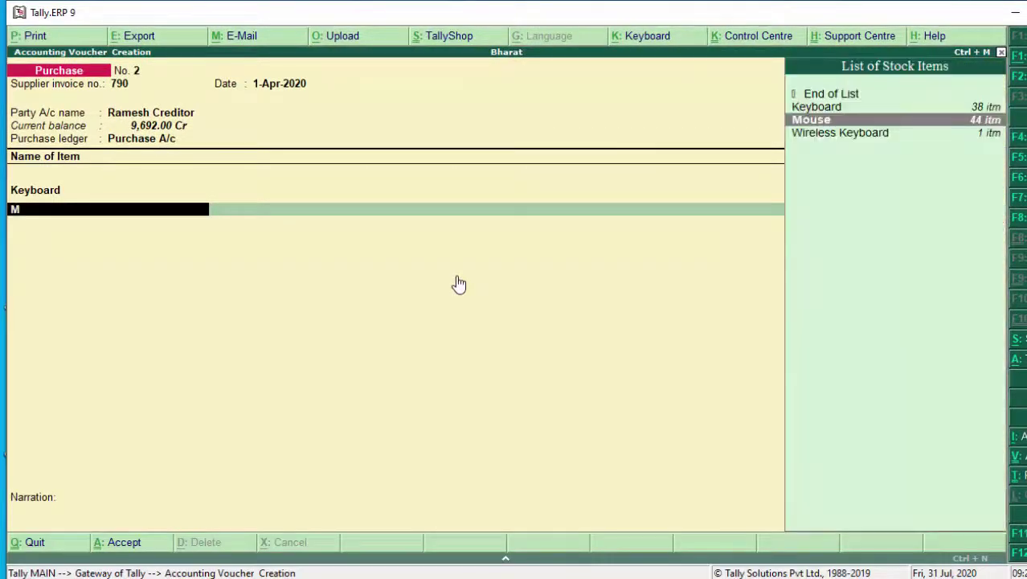
key(Return)
key(Return)
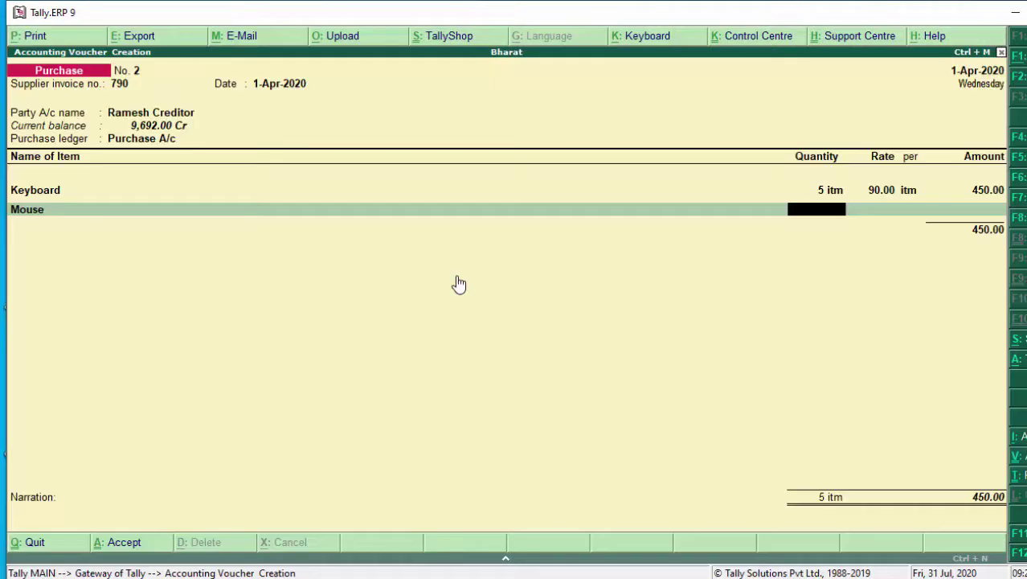
text(70)
key(Return)
key(Return)
key(Return)
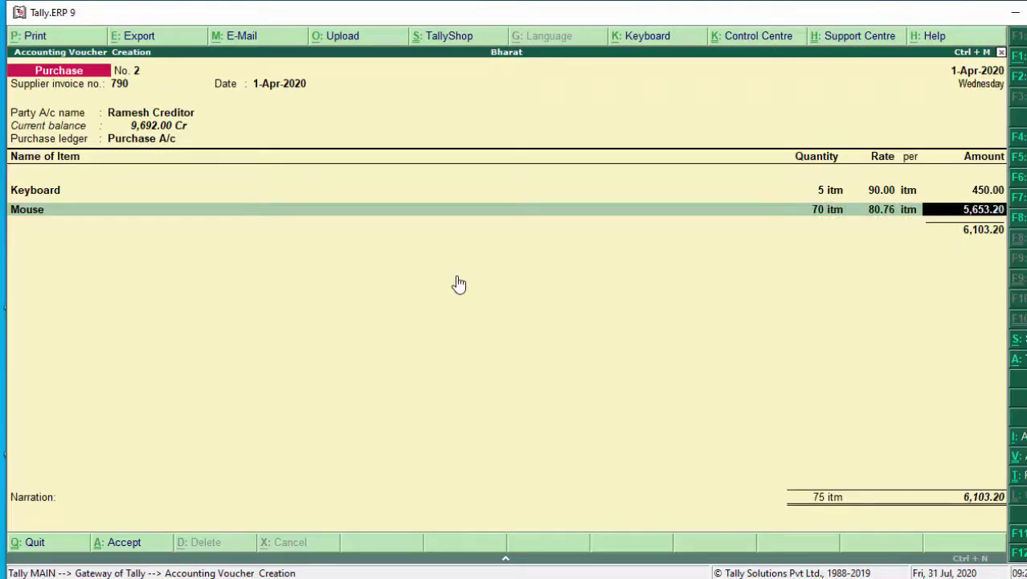
key(Return)
key(Return)
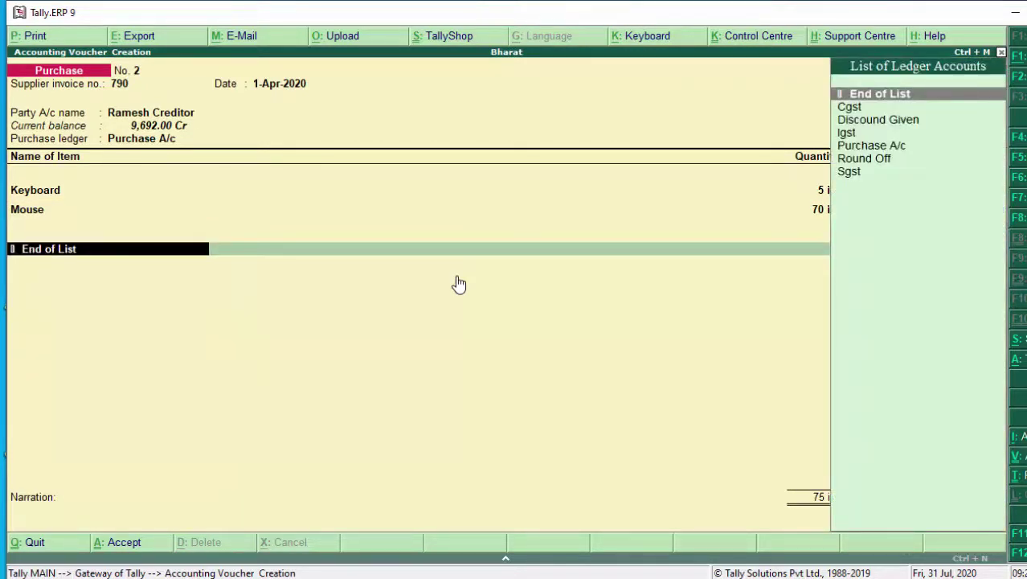
Add the Cgst line of 459.00 and the Sgst line of 457.74
key(Down)
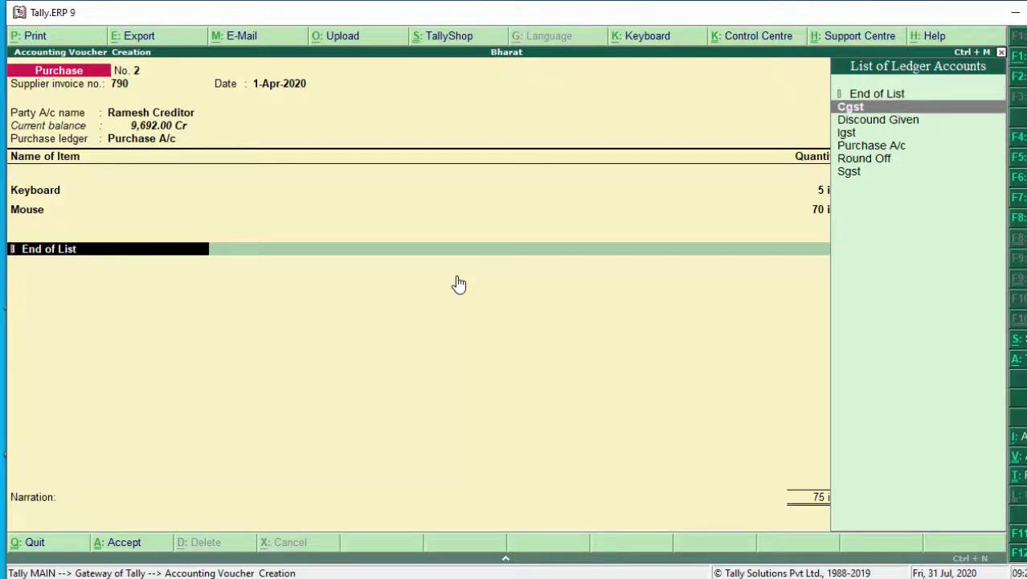
key(Return)
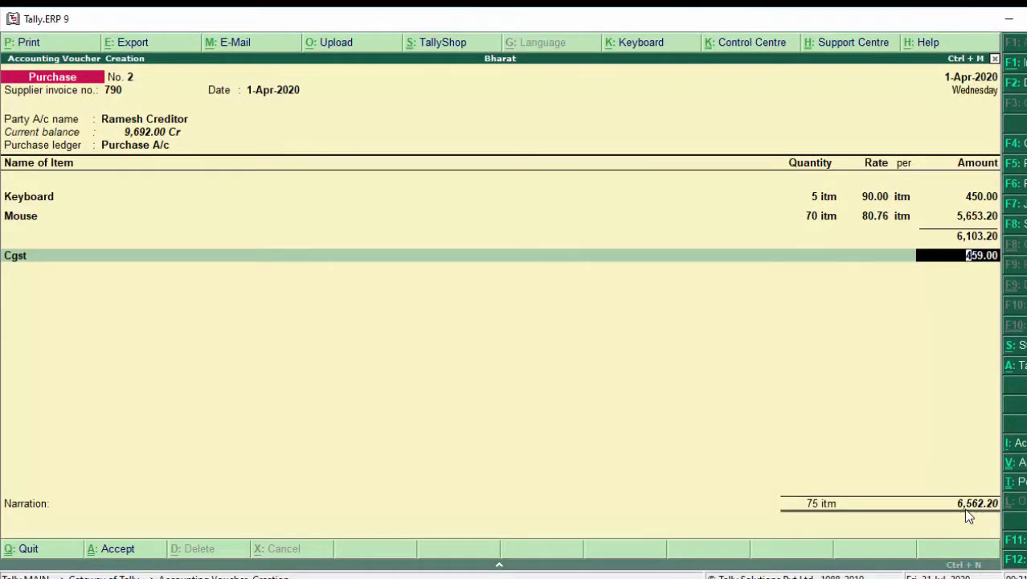
key(Return)
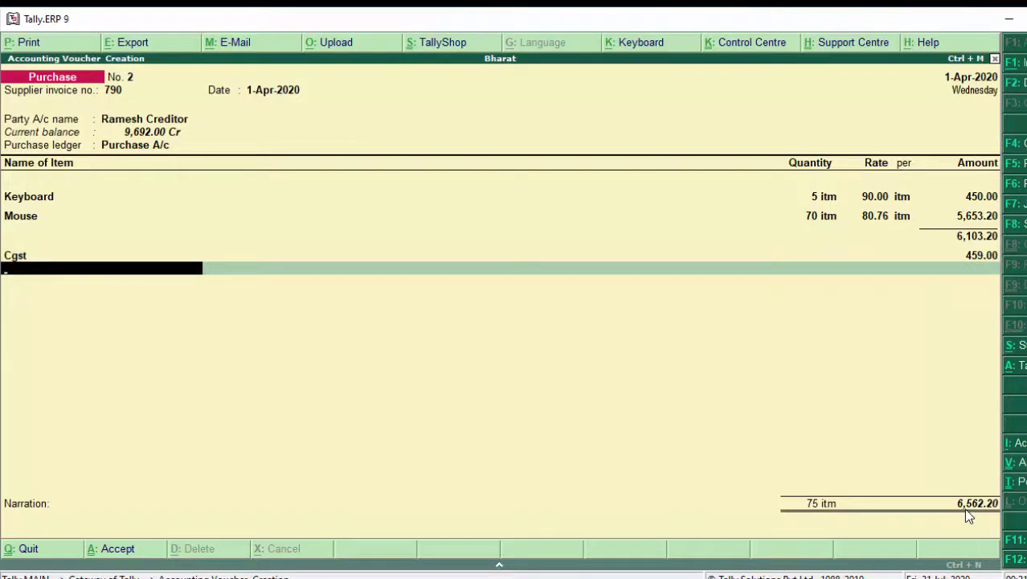
text(S)
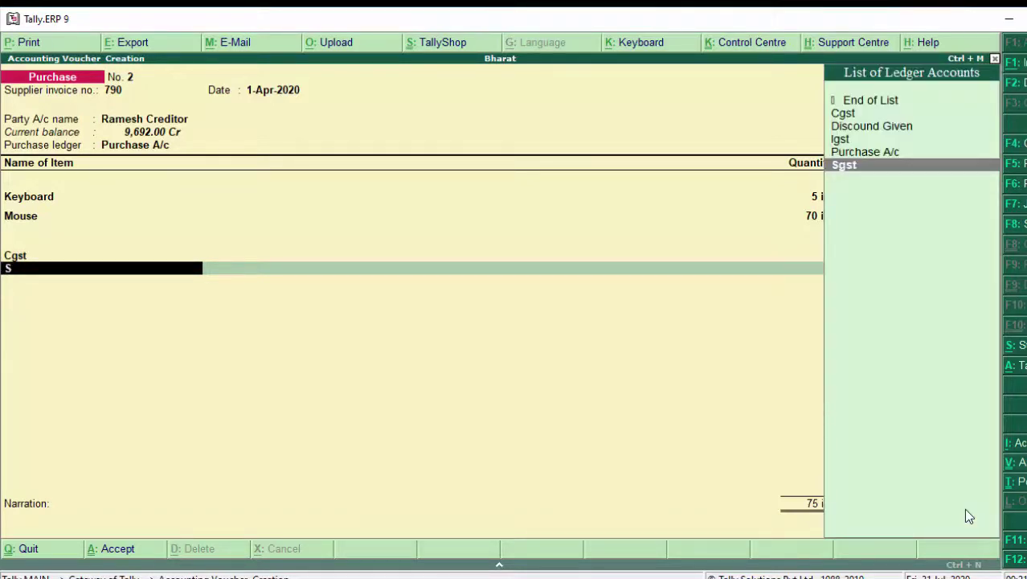
key(Return)
key(Return)
key(Return)
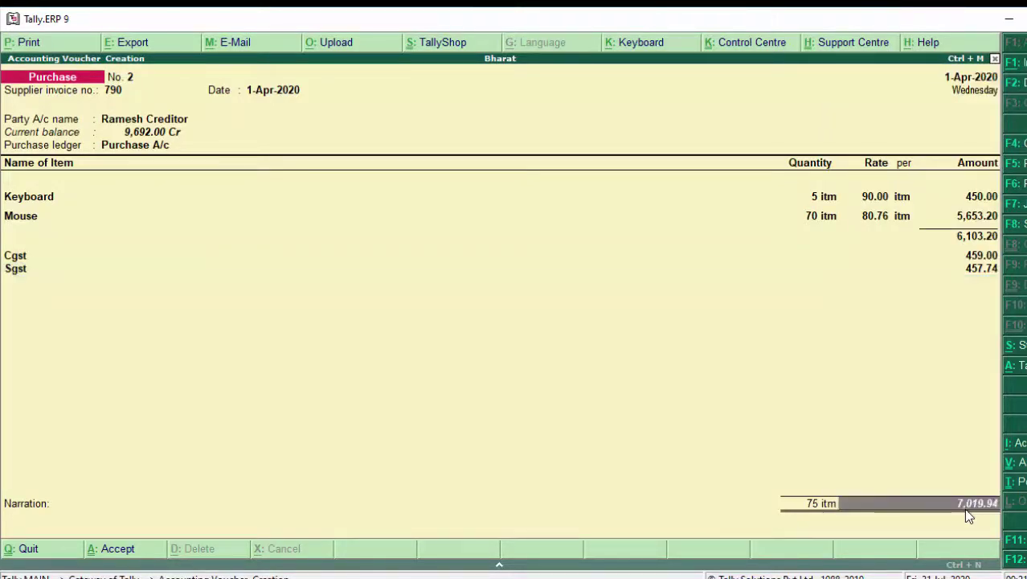
Record bill 790 as a new reference for 7,019.94 and dismiss the tax mismatch warning
key(Return)
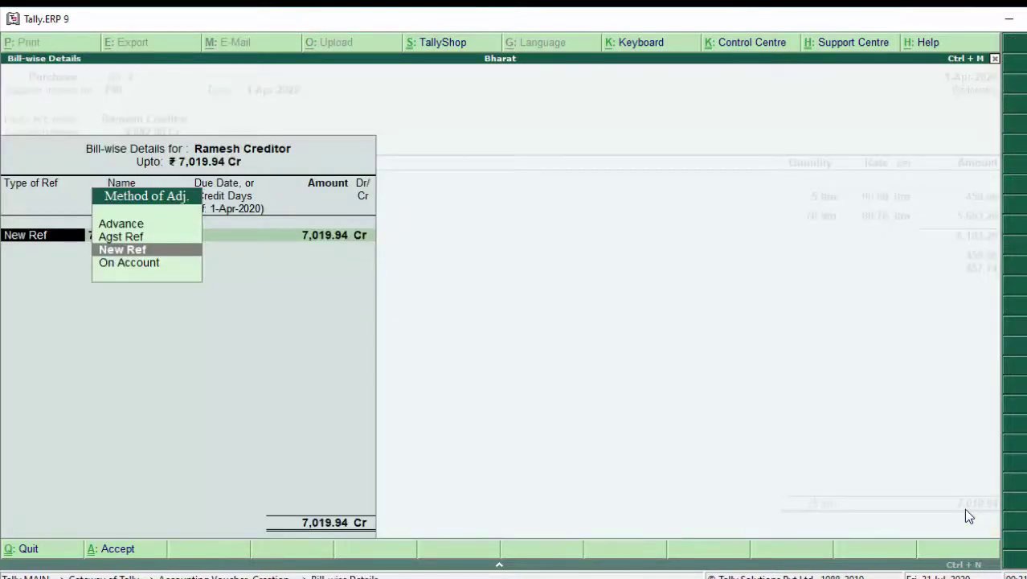
key(Return)
key(Return)
key(Return)
key(Return)
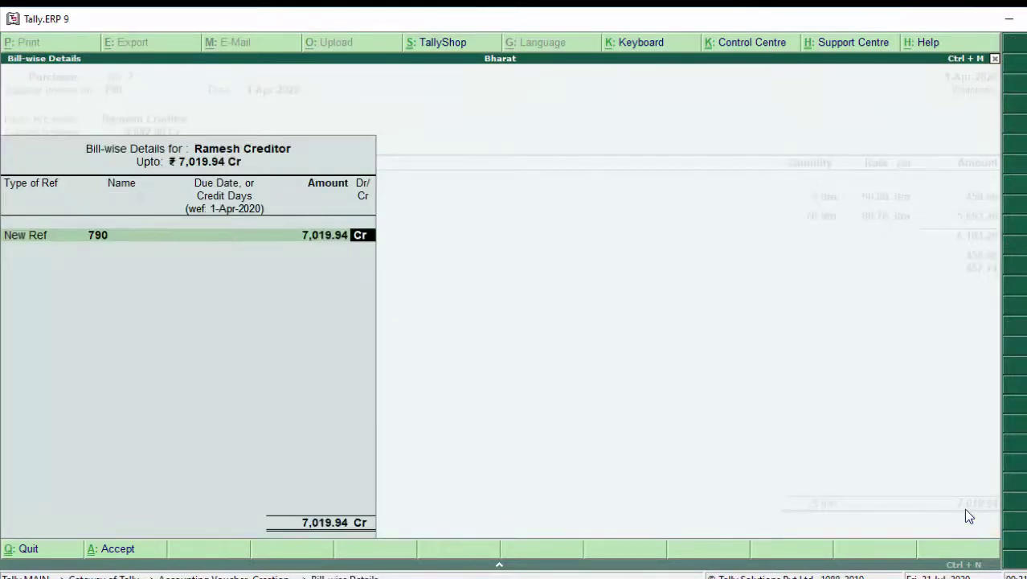
key(Return)
key(Return)
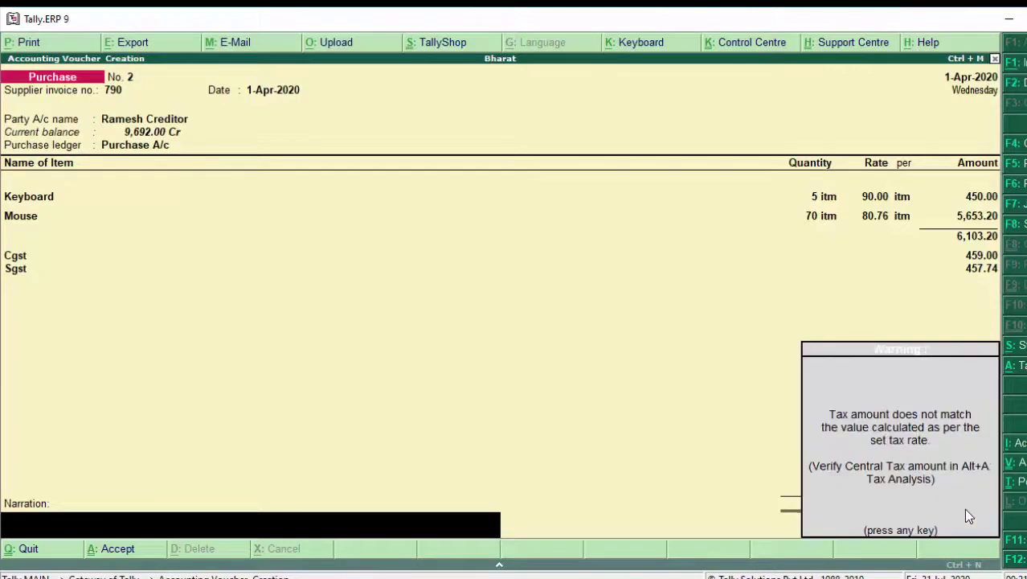
key(Return)
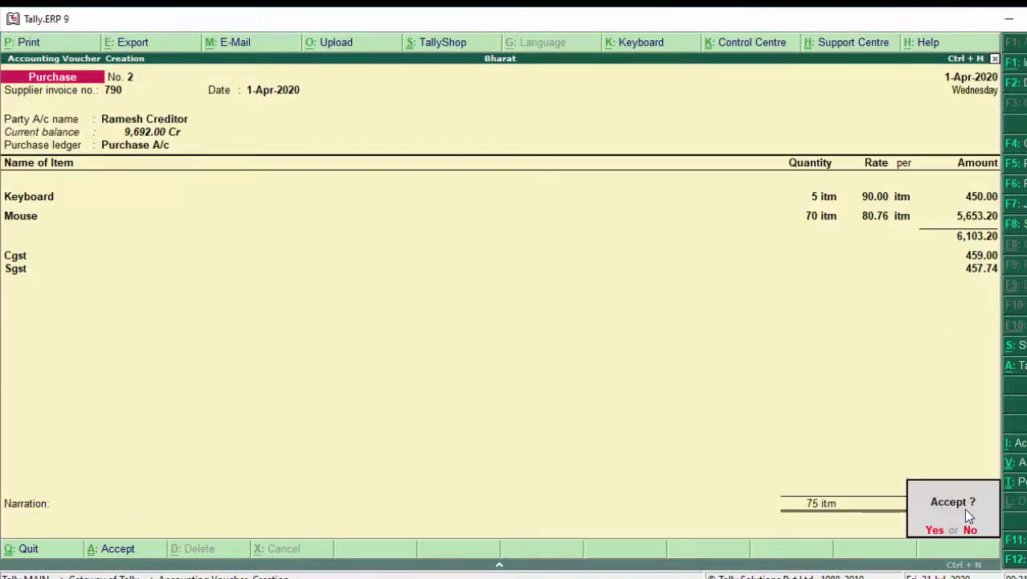
key(Return)
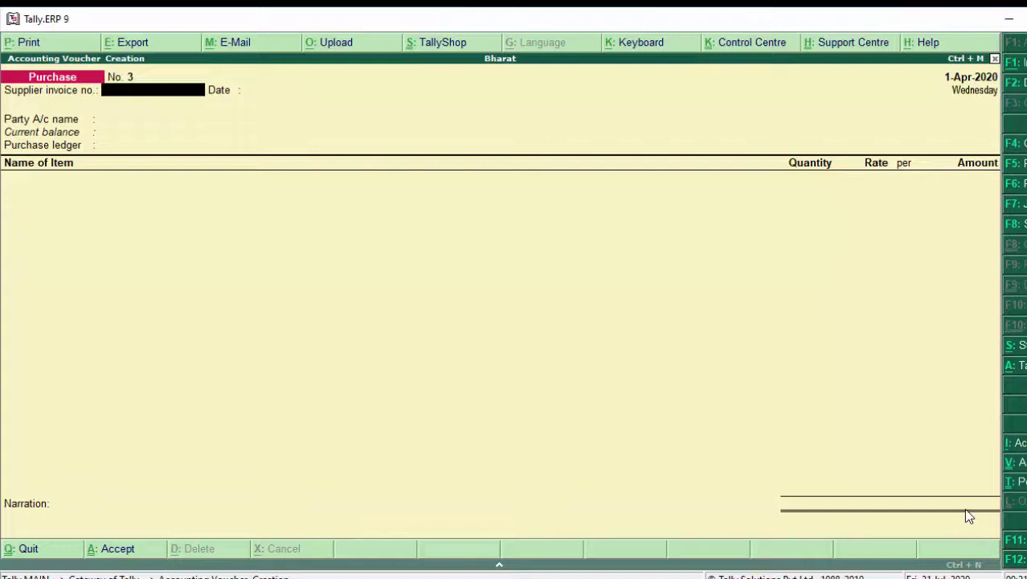
Save the purchase voucher and open the Day Book
key(Escape)
key(Return)
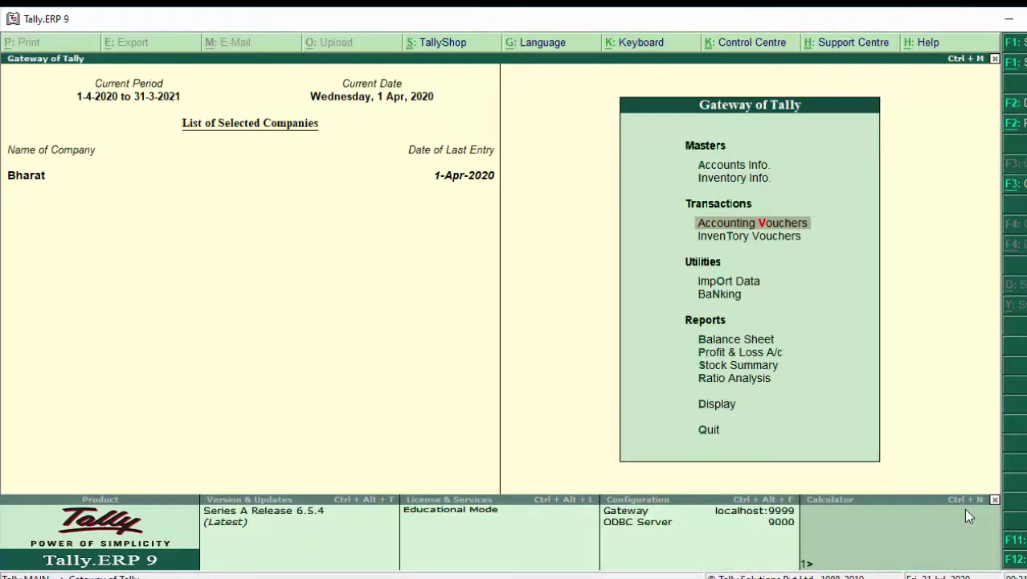
key(d)
key(Down)
key(Return)
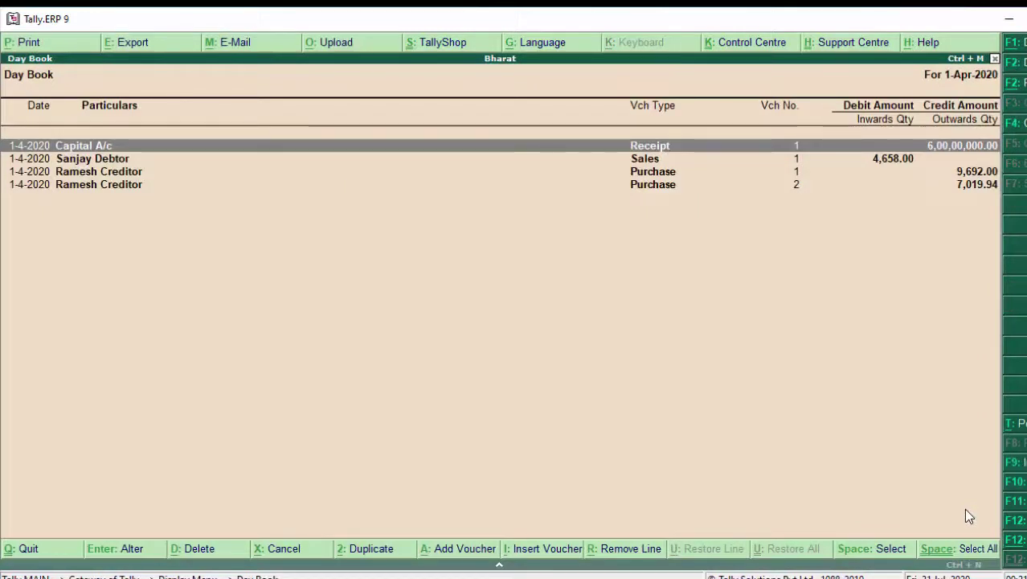
Open the second creditor purchase, voucher No. 2 for 7,019.94, in alteration mode
key(Down)
key(Down)
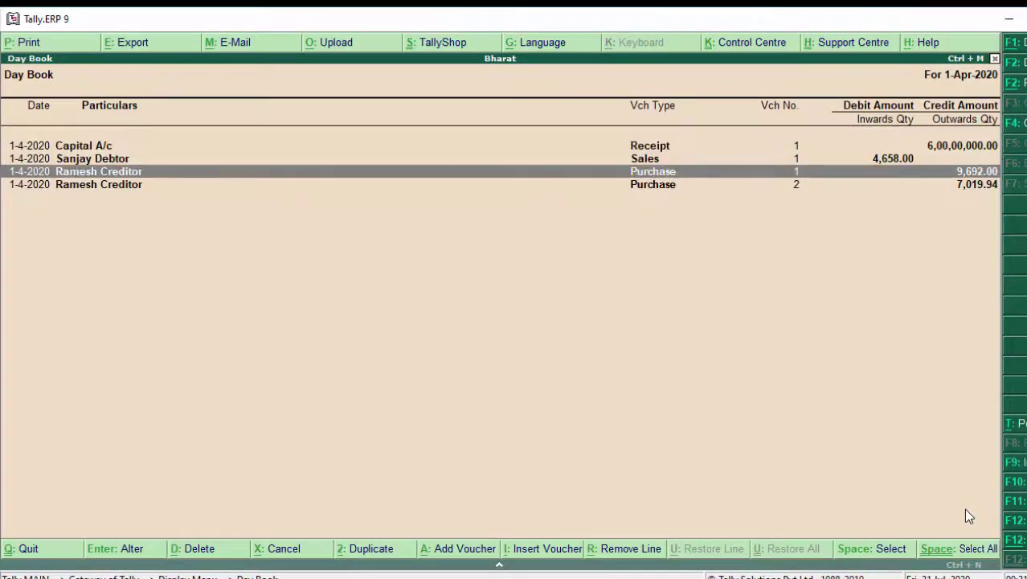
key(Down)
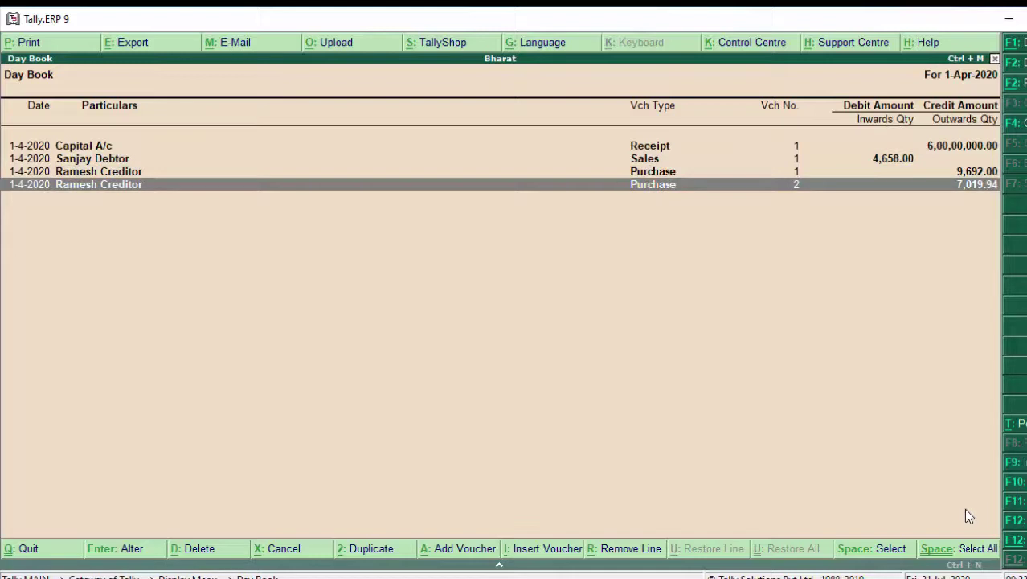
key(Return)
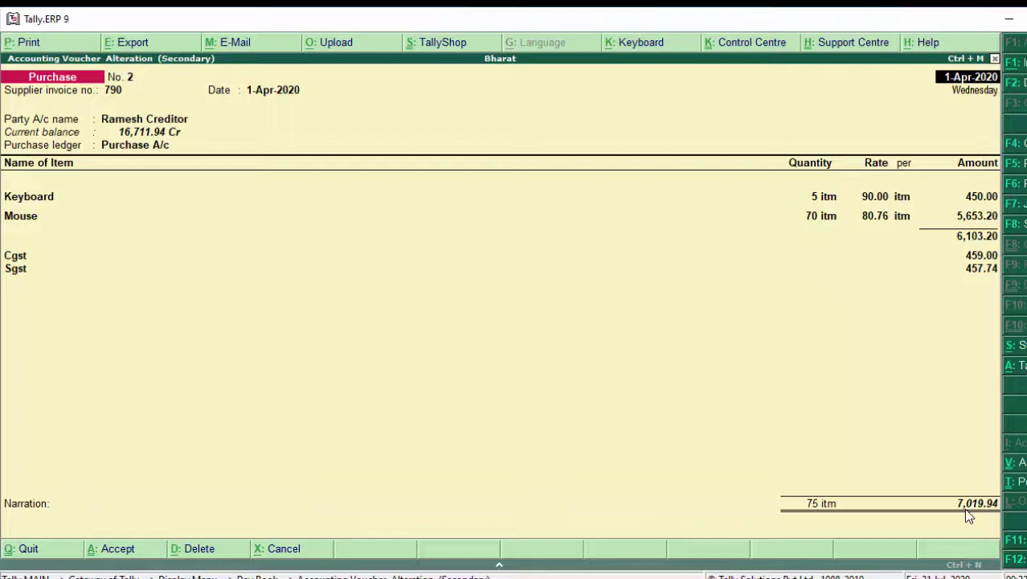
Print purchase voucher No. 2, saving the output as the PDF file Pur on the Desktop
key(ctrl+a)
key(Return)
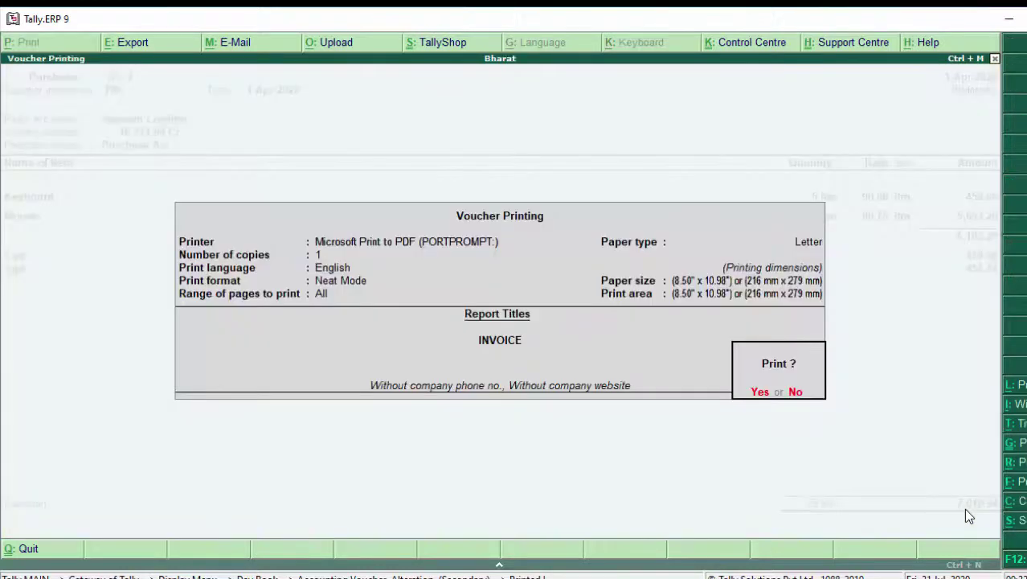
key(Return)
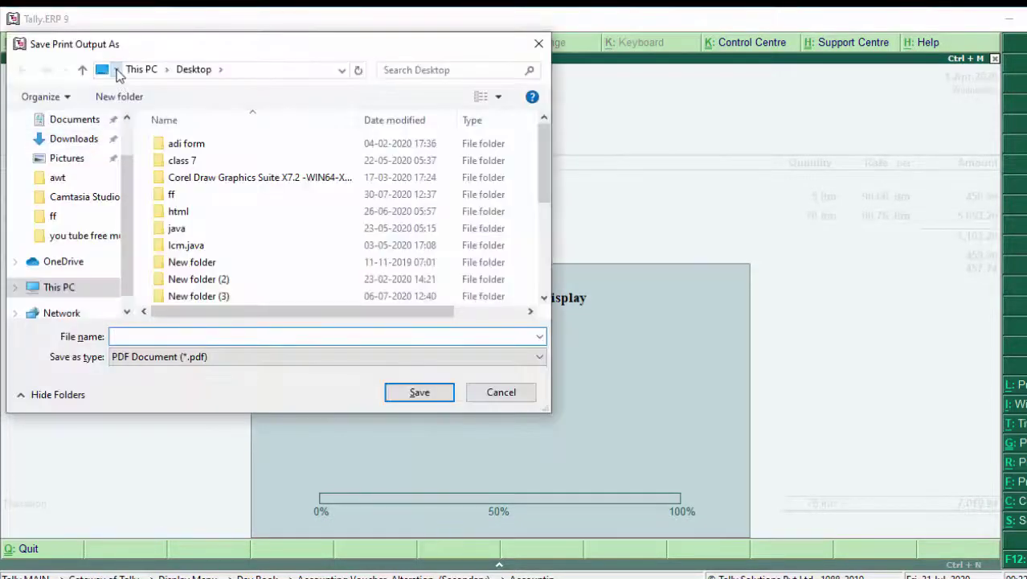
click(116, 71)
click(143, 88)
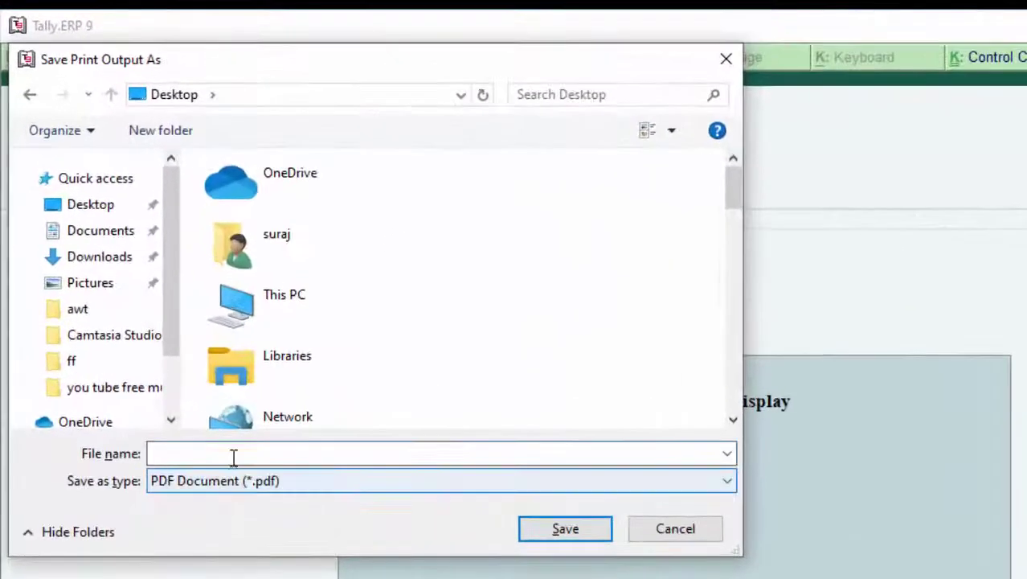
click(233, 456)
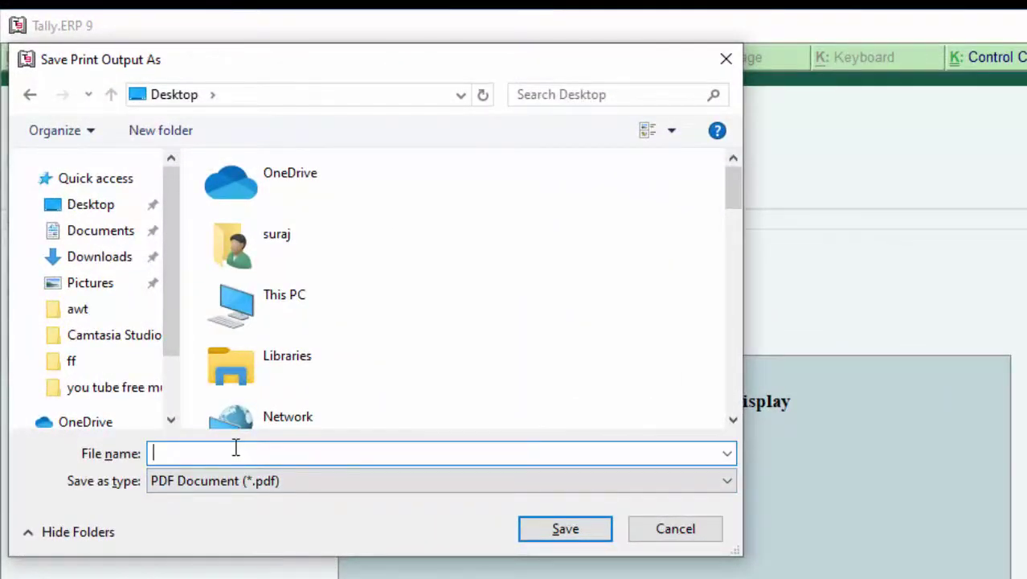
text(Pur)
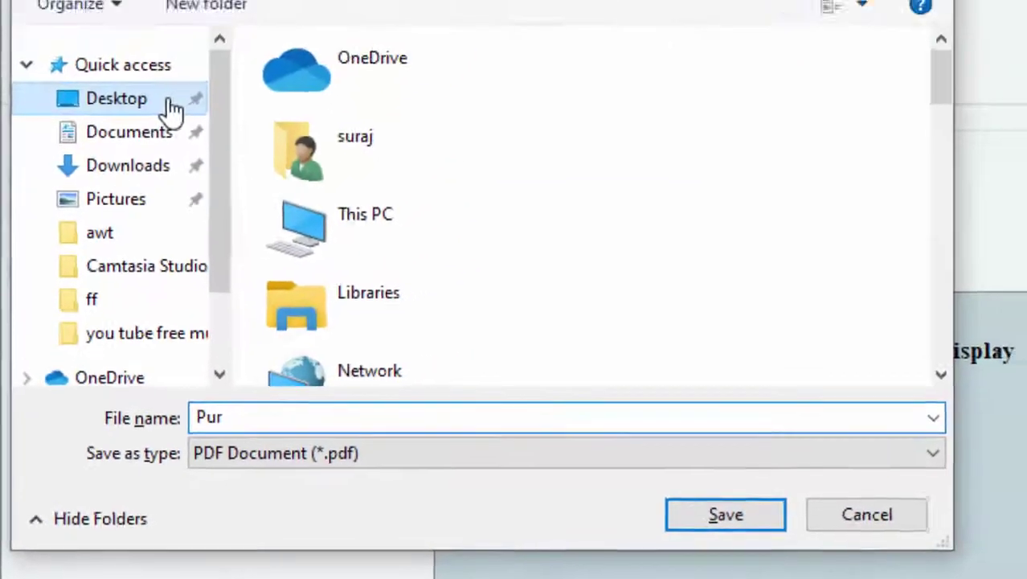
click(132, 199)
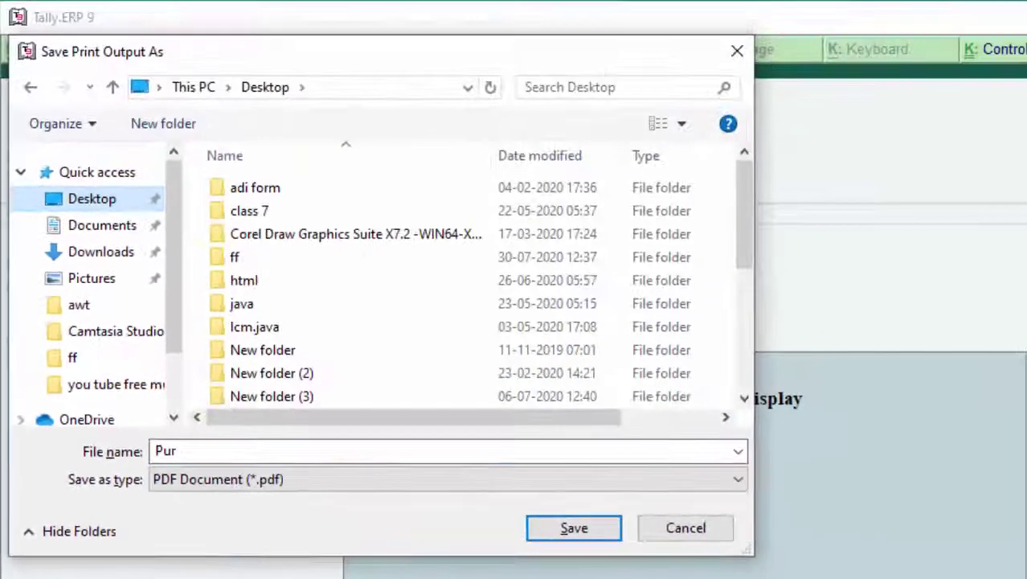
click(580, 540)
click(581, 541)
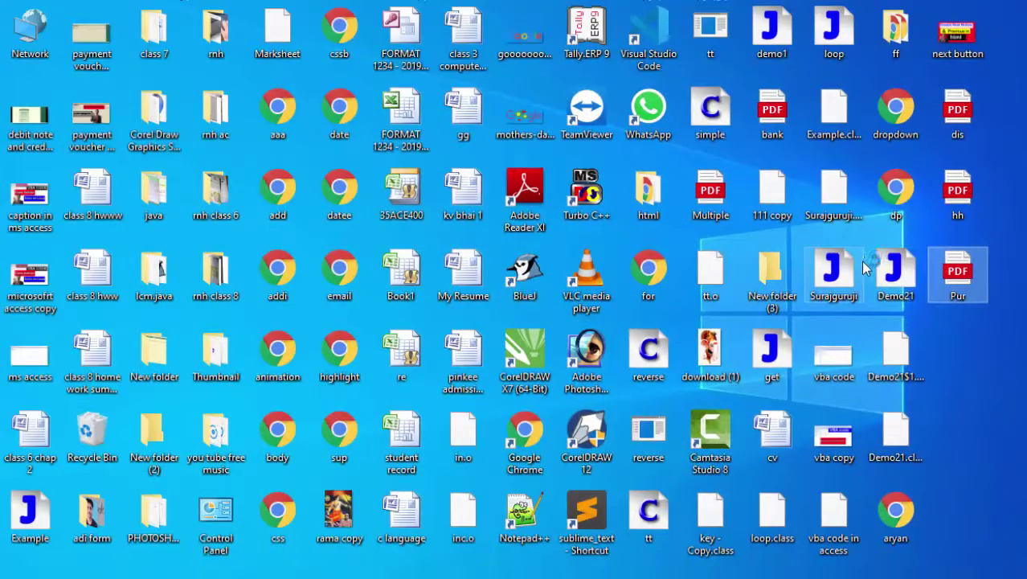
Open Pur.pdf in Edge, scroll through the 7,019.94 invoice, then close all tabs
click(859, 271)
double_click(857, 267)
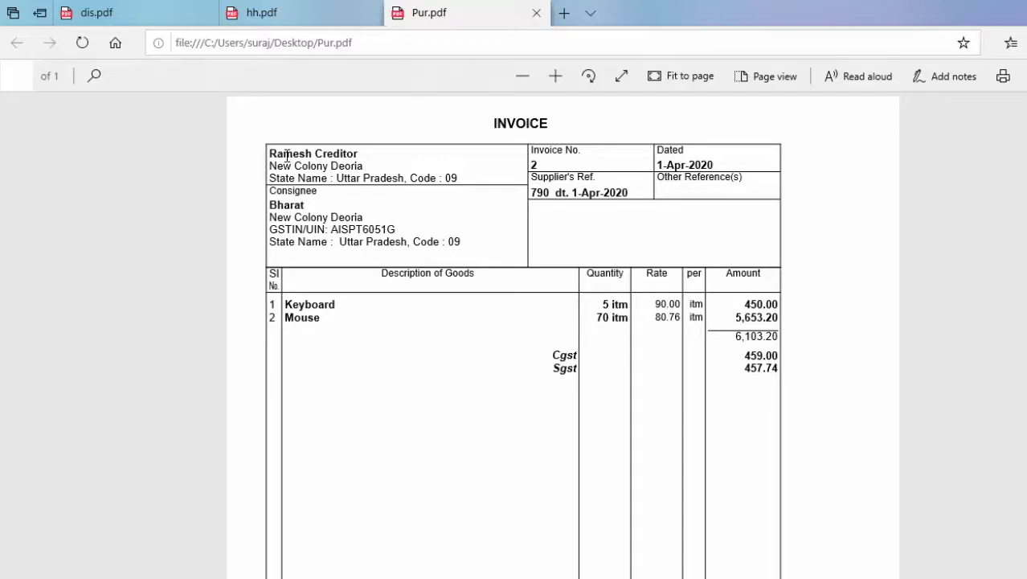
scroll(552, 328, down, 3)
scroll(538, 376, down, 3)
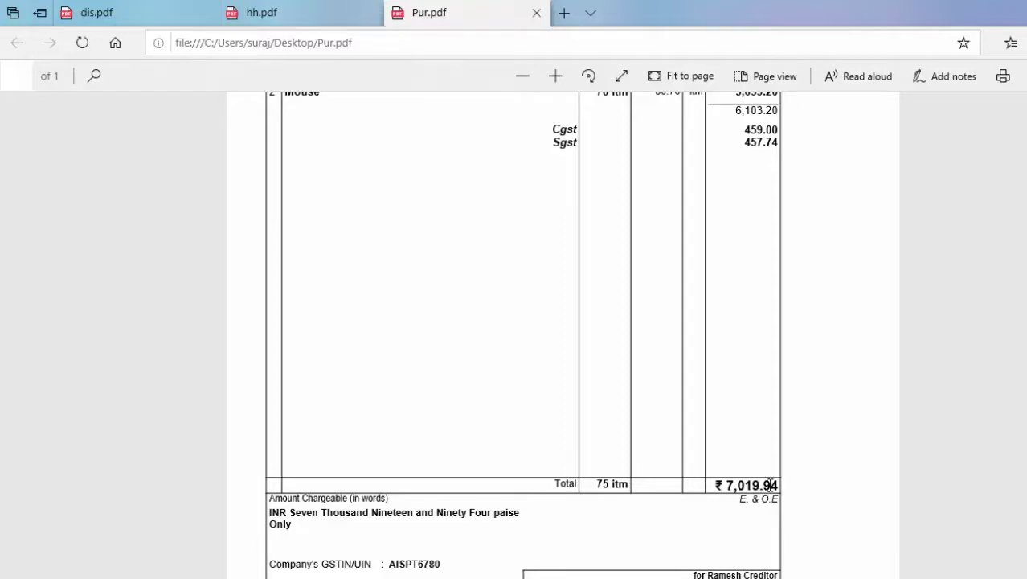
scroll(704, 488, up, 3)
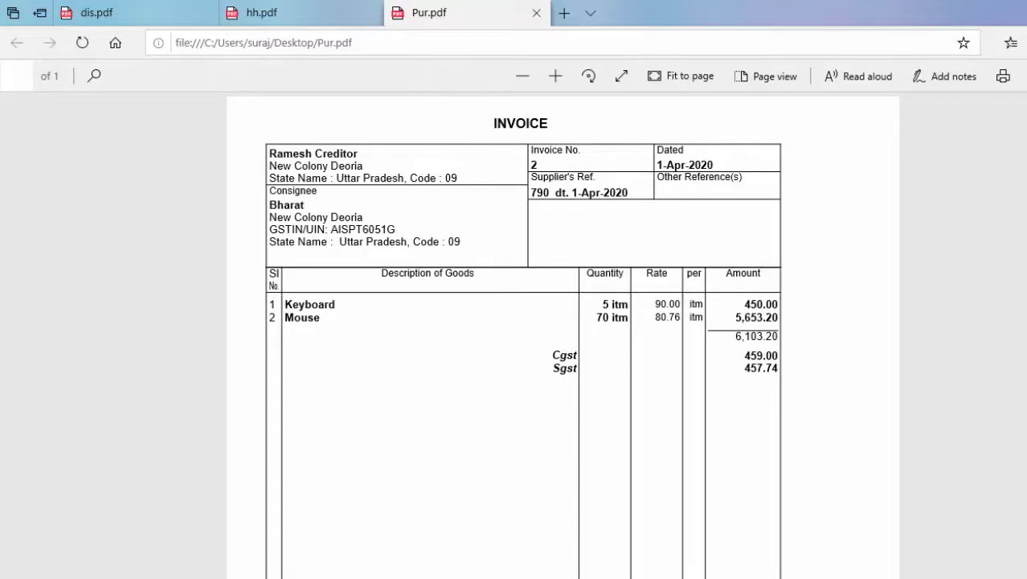
key(alt+F4)
click(462, 345)
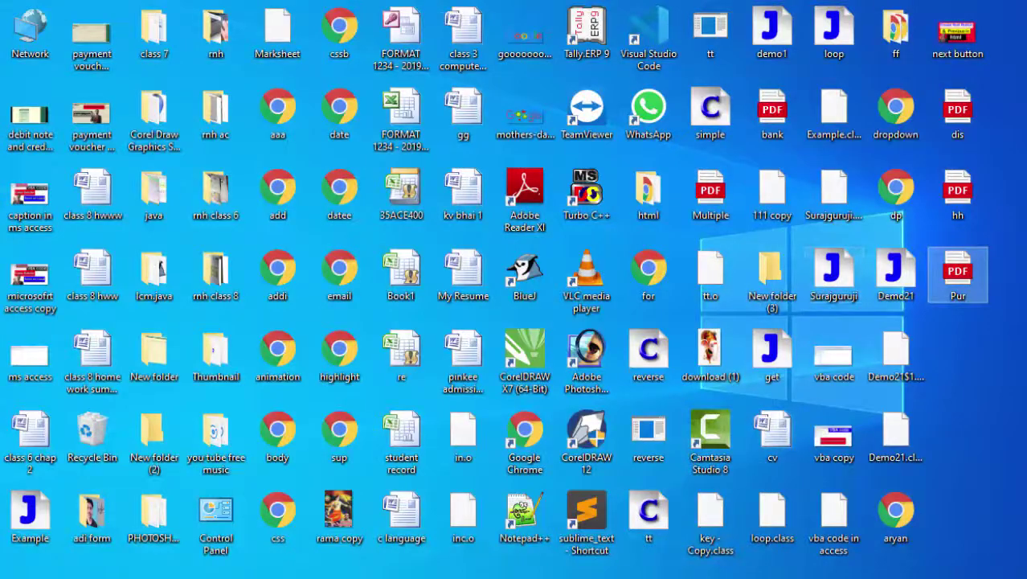
Back in Tally, quit the purchase voucher alteration and Day Book to the Gateway of Tally
key(alt+Tab)
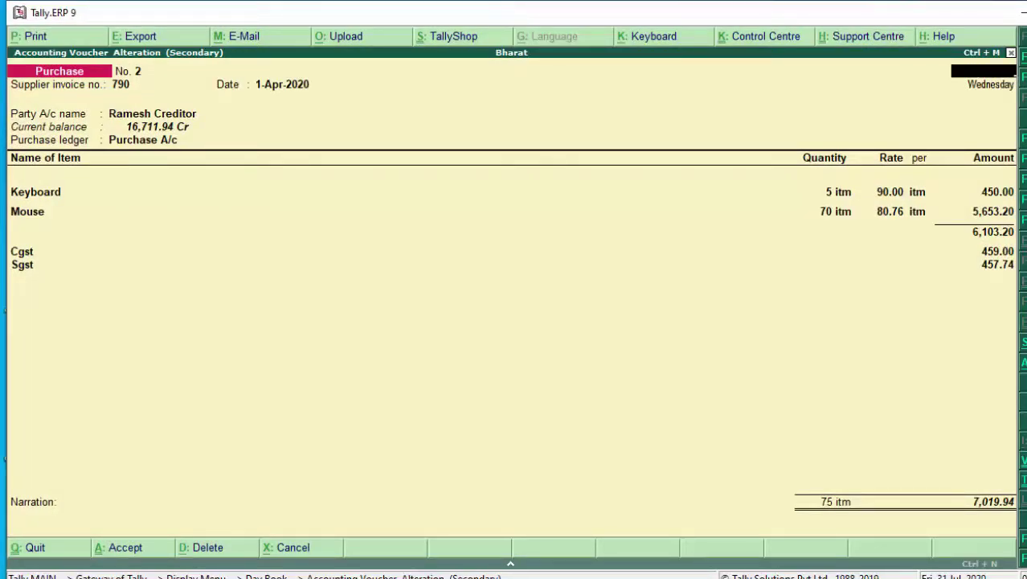
key(Escape)
key(y)
key(Escape)
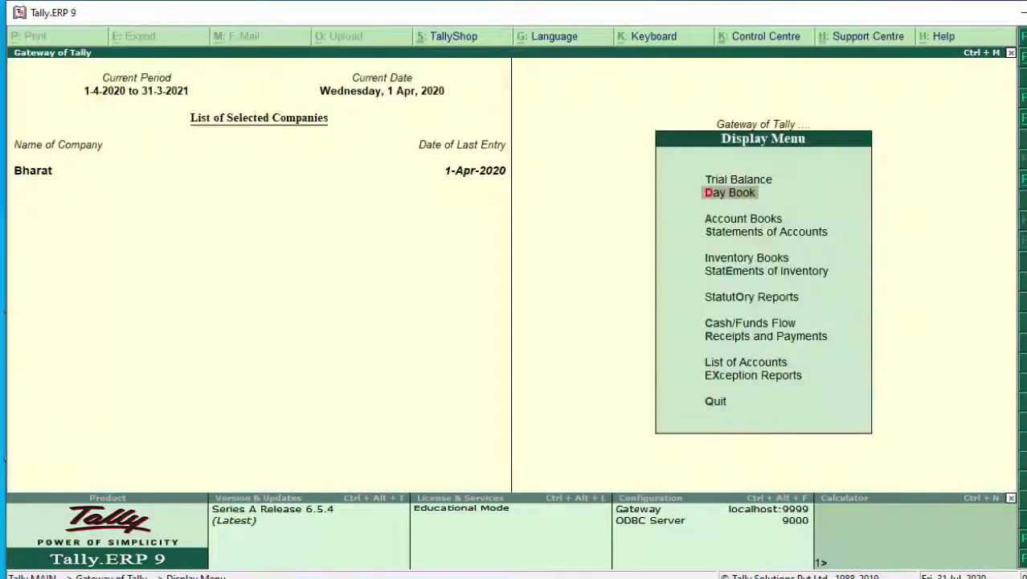
key(Escape)
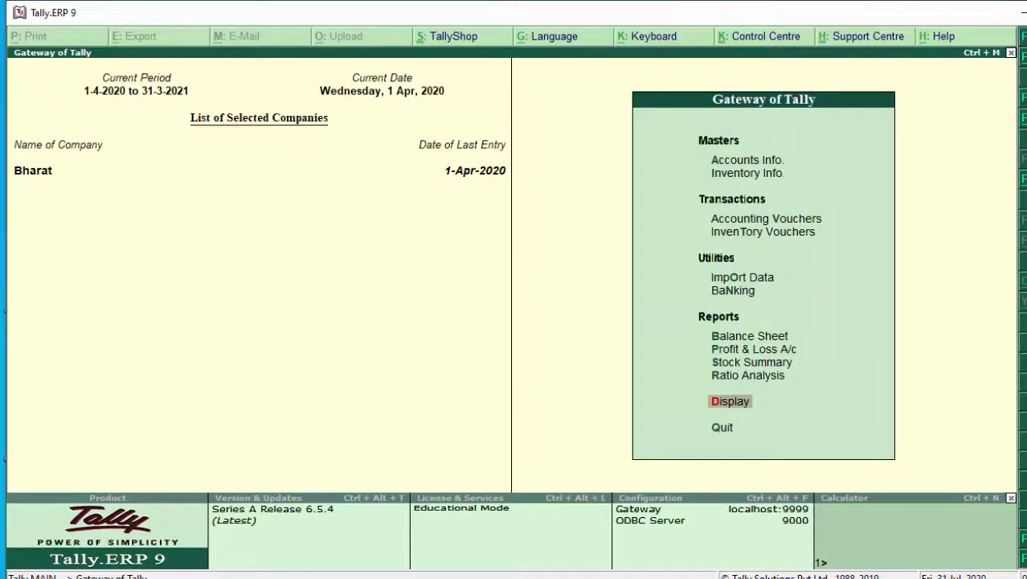
Open accounting voucher entry and switch to a new Sales voucher No. 2 dated 1-Apr-2020
key(Up)
key(Up)
key(Up)
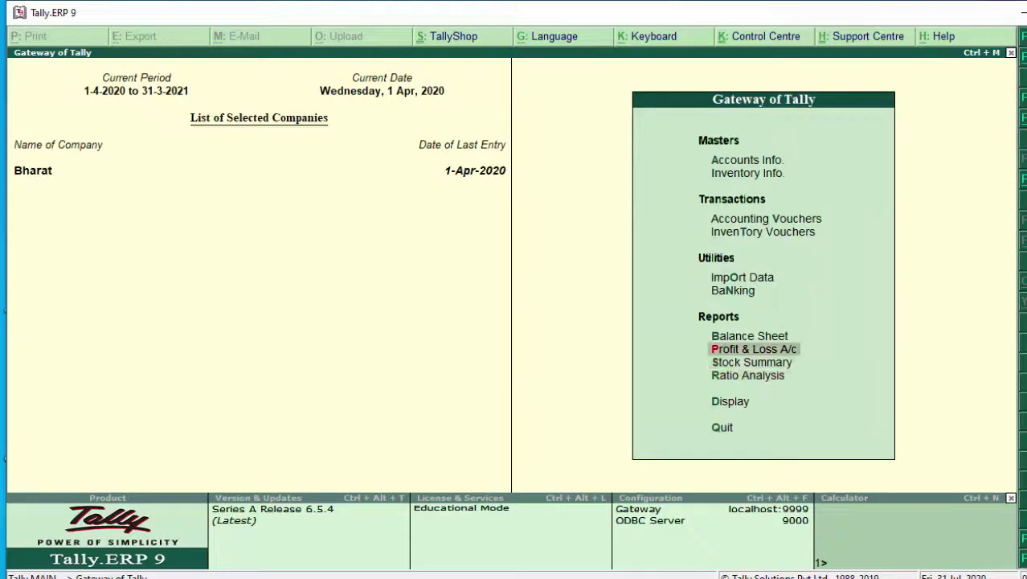
key(Up)
key(Up)
key(Up)
key(Up)
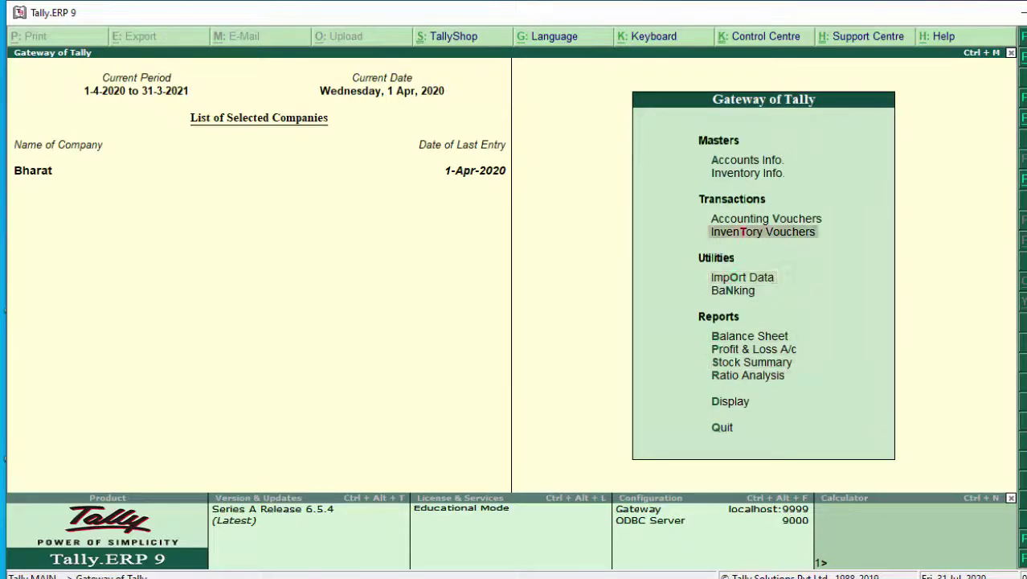
key(Up)
key(Return)
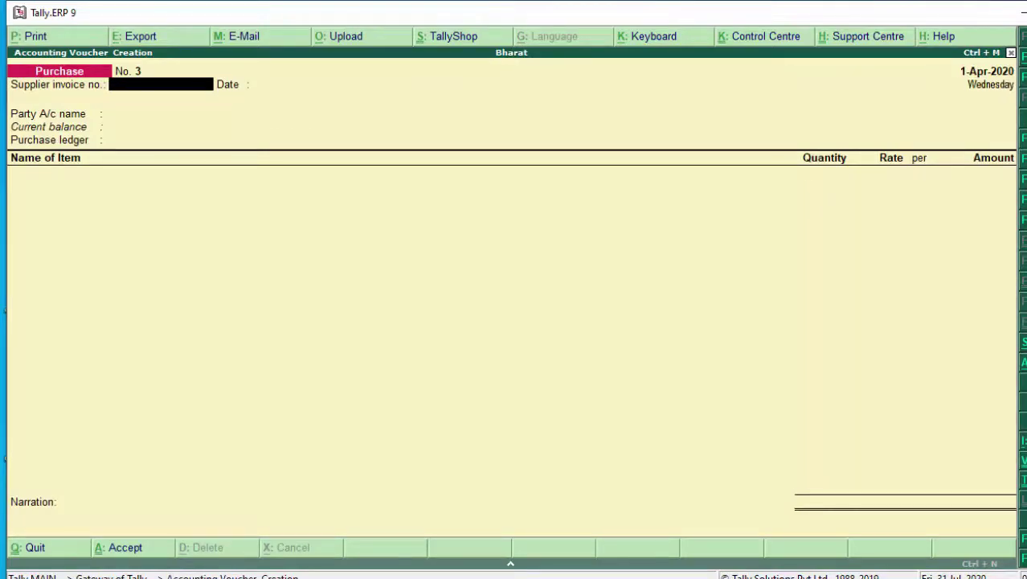
click(988, 211)
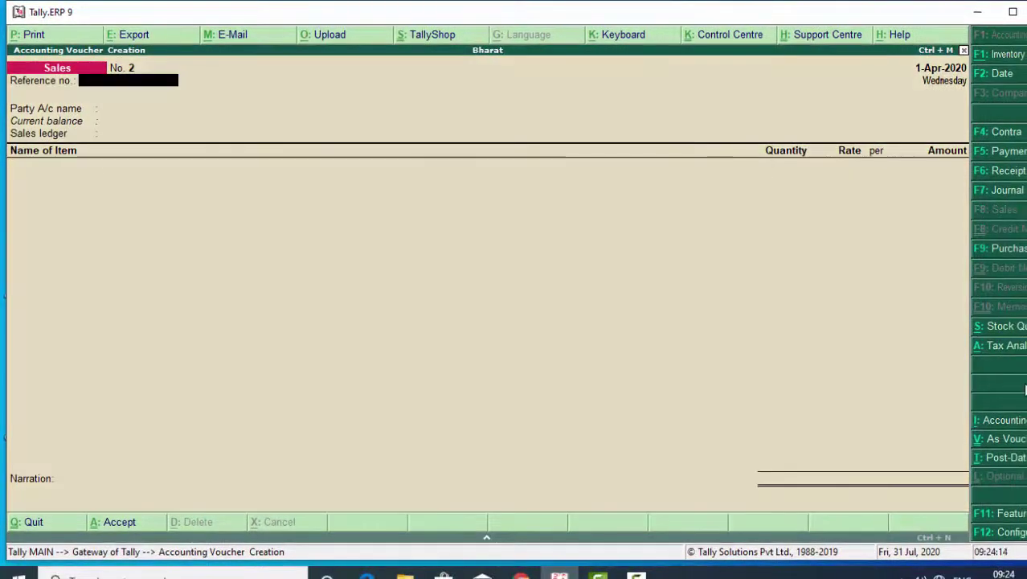
Enter reference 800 and choose the debtor ledger as the sales party
text(800)
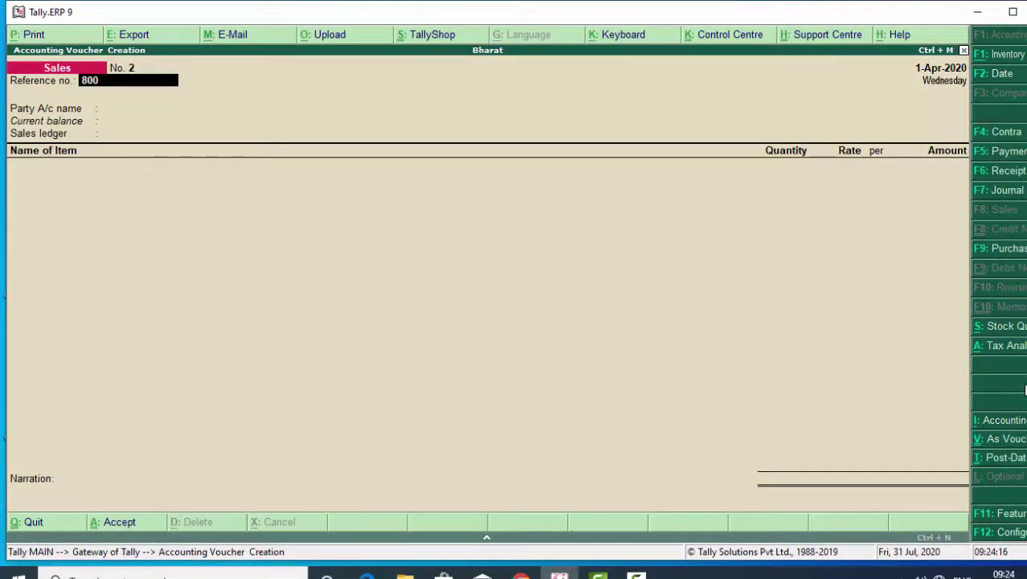
key(Return)
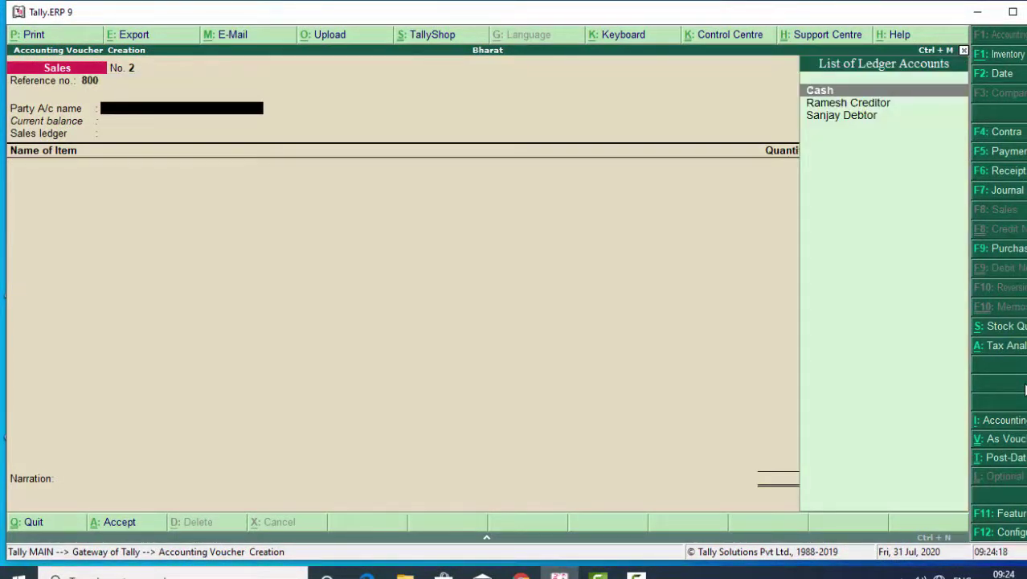
key(Down)
key(Down)
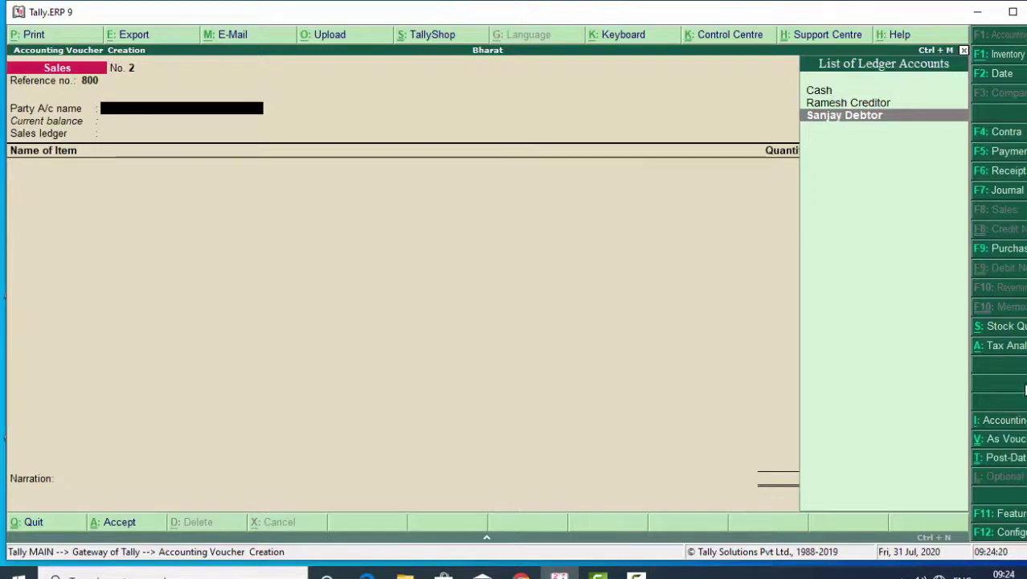
key(Return)
key(Return)
key(Return)
key(Return)
key(Return)
key(Return)
key(Return)
key(Return)
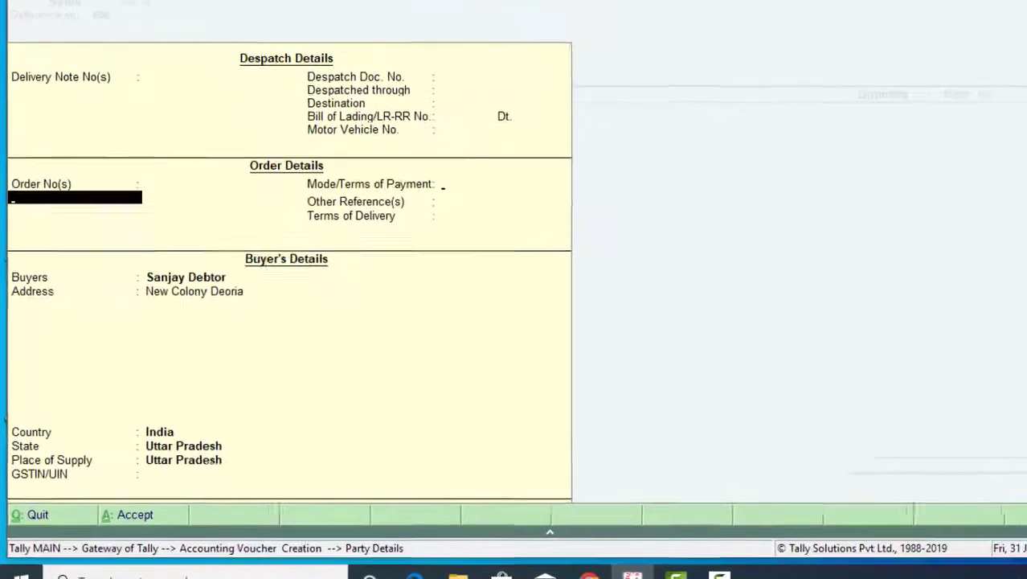
key(Return)
key(Return)
key(Return)
key(Return)
key(Return)
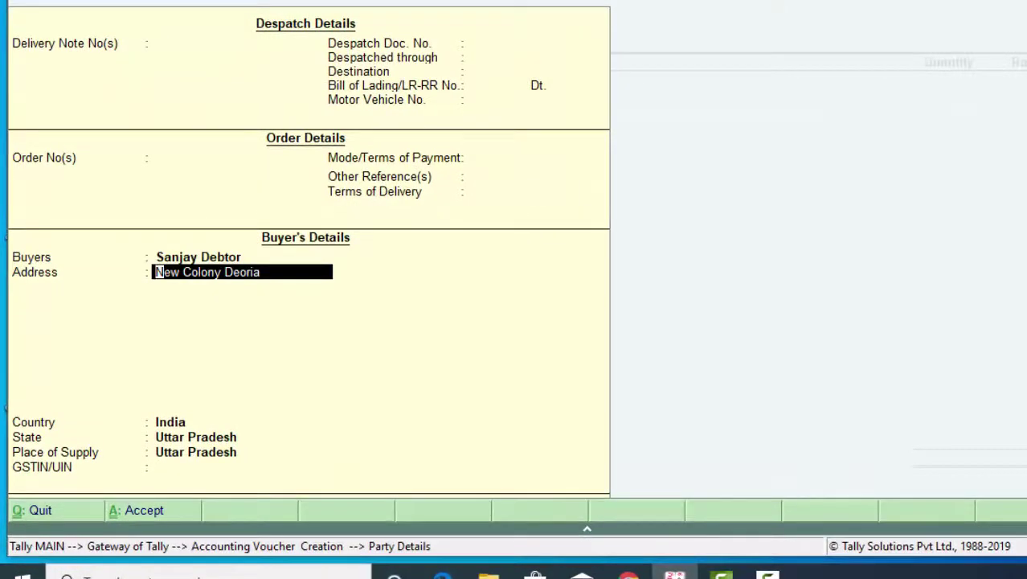
Fill in the buyer's address, set state to Madhya Pradesh, and enter the buyer's GSTIN
text(MP)
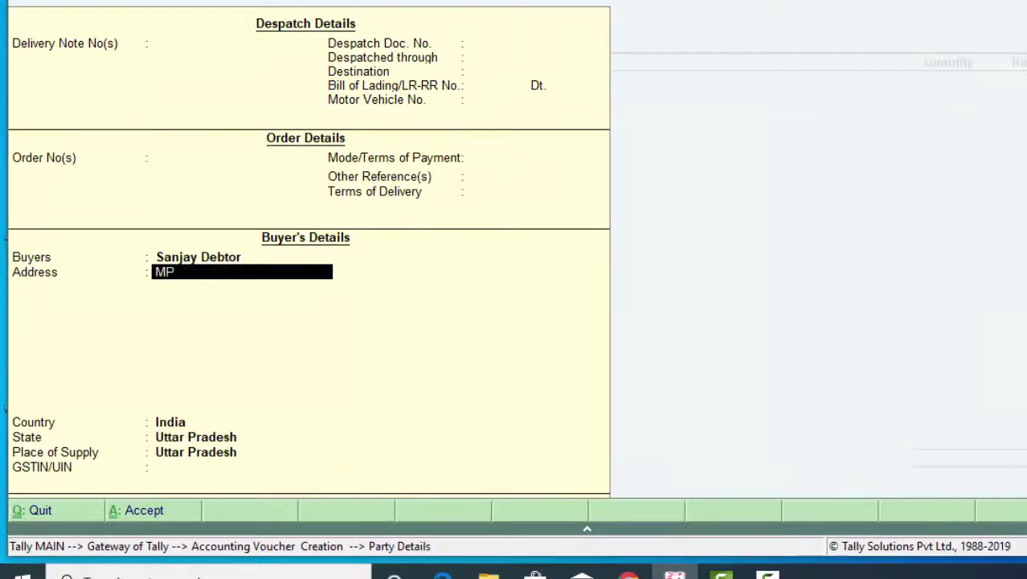
text( B)
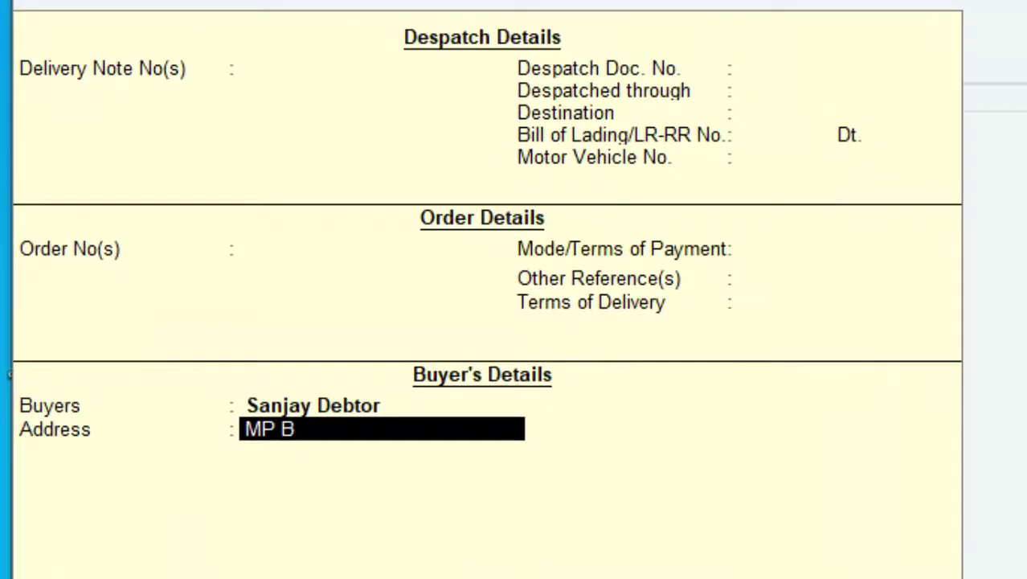
text(hopa)
text(l)
key(Return)
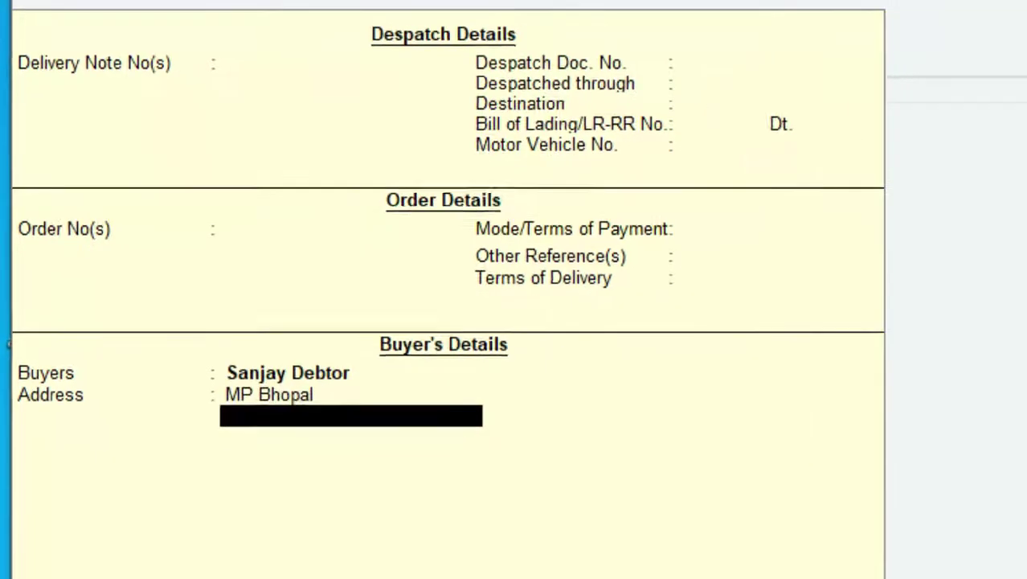
key(Return)
key(Return)
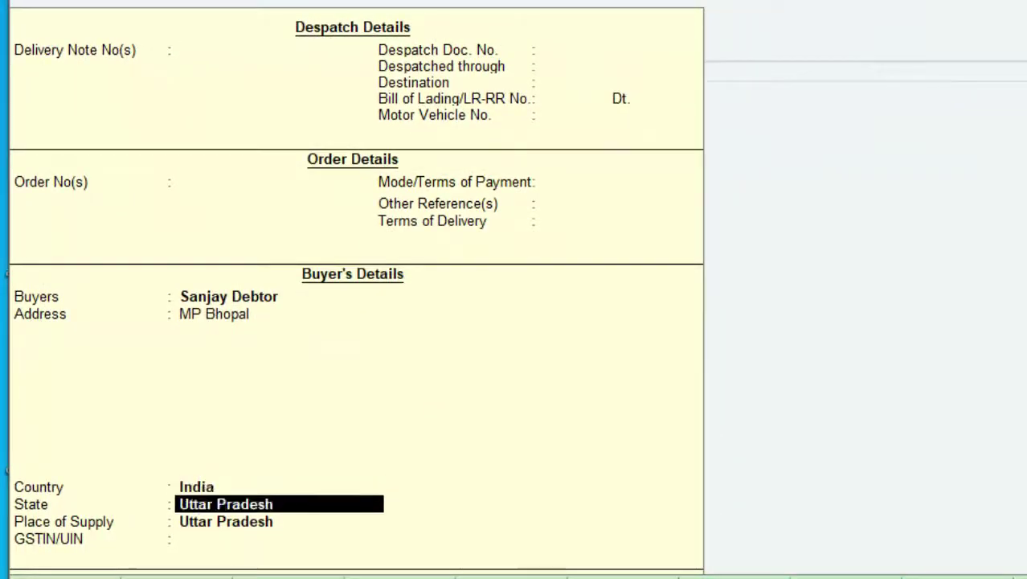
text(M)
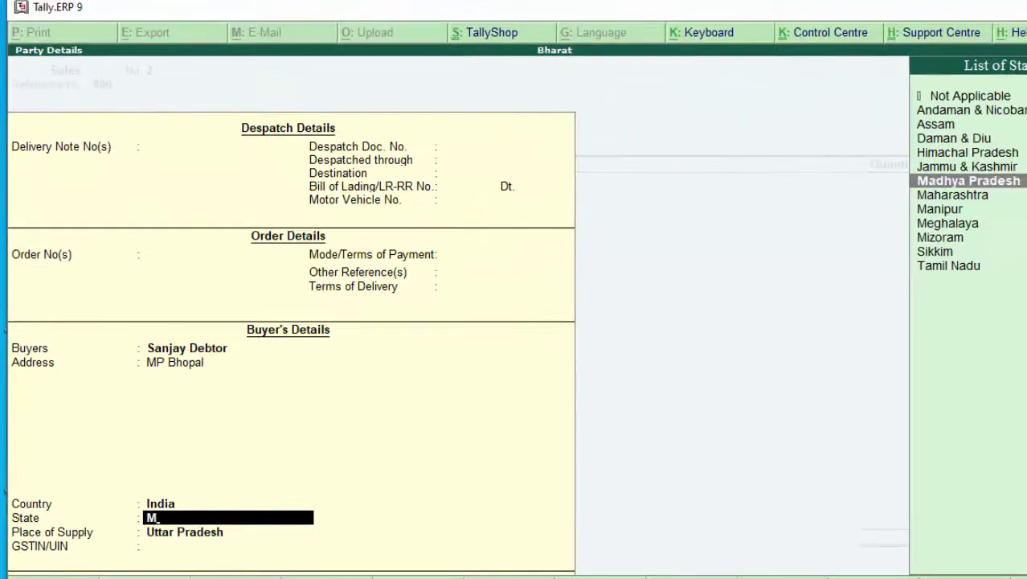
key(Return)
key(Return)
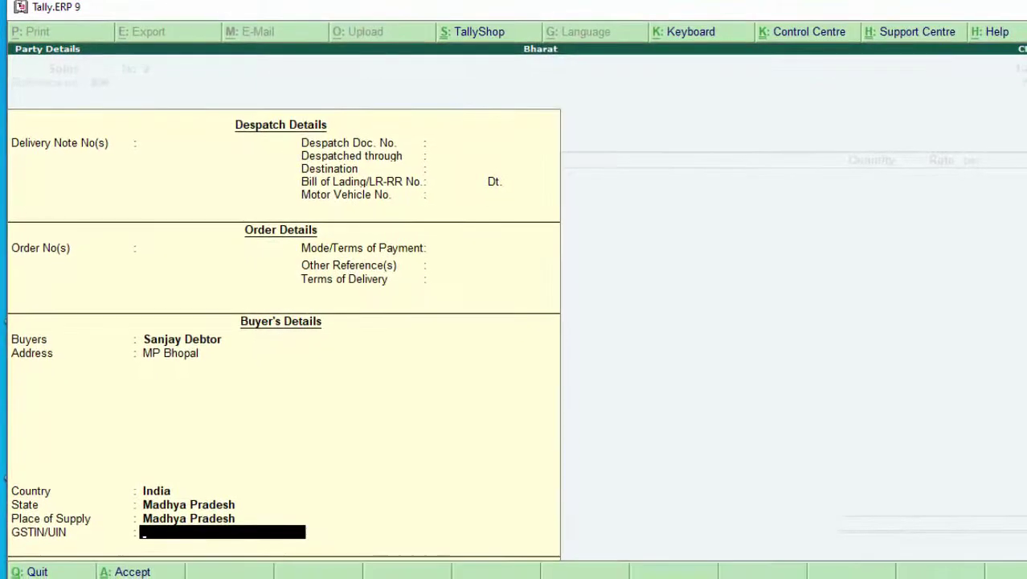
text(MP)
text(8)
text(9)
text(087)
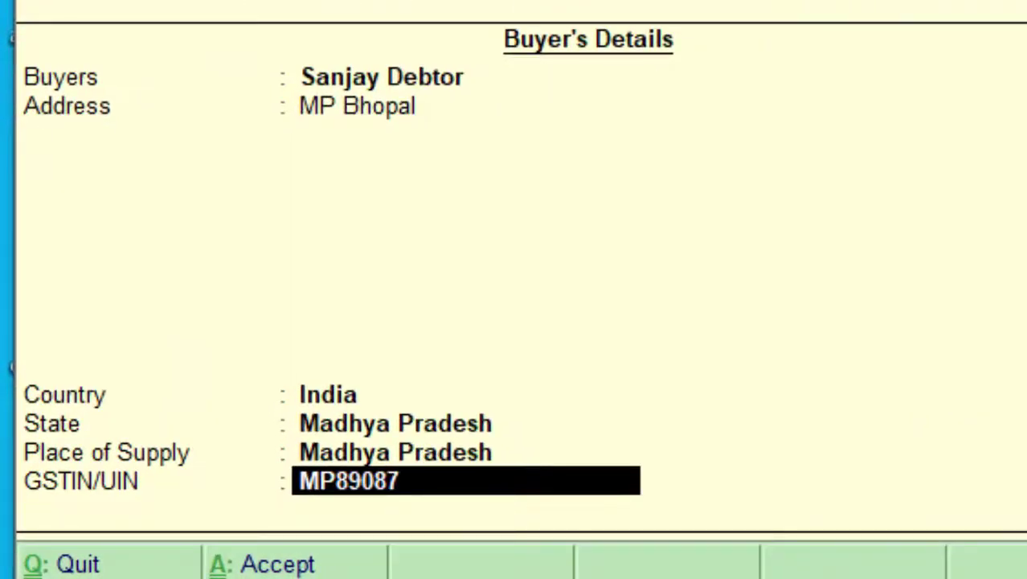
text(65544)
key(Return)
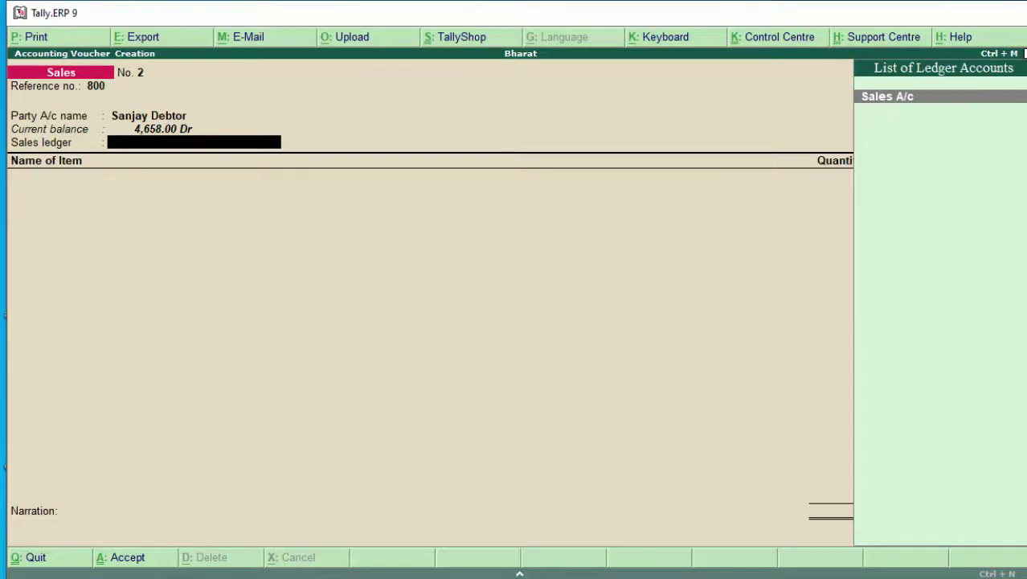
Choose Sales A/c and add Keyboard, quantity 40 at rate 260
key(Return)
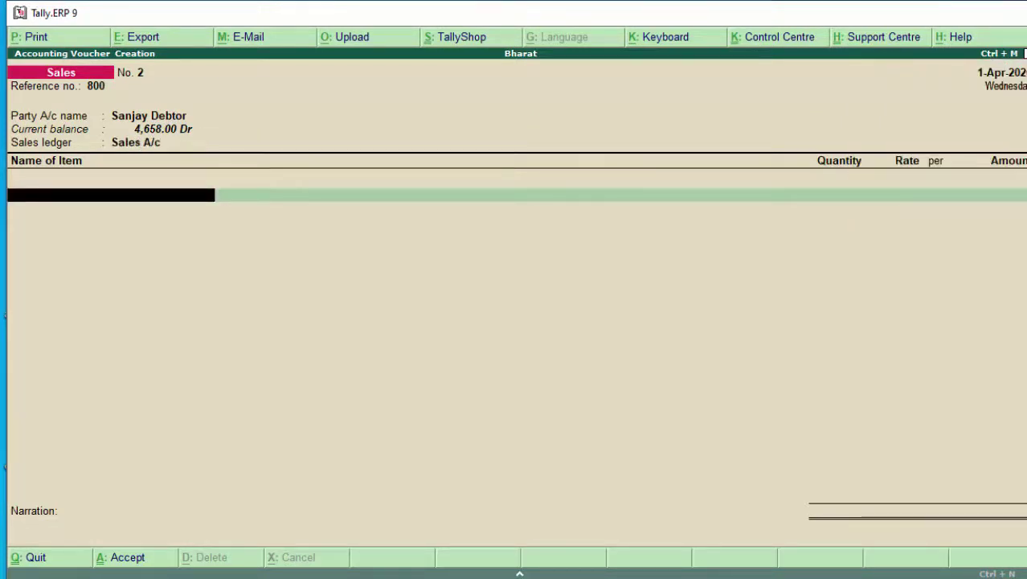
text(K)
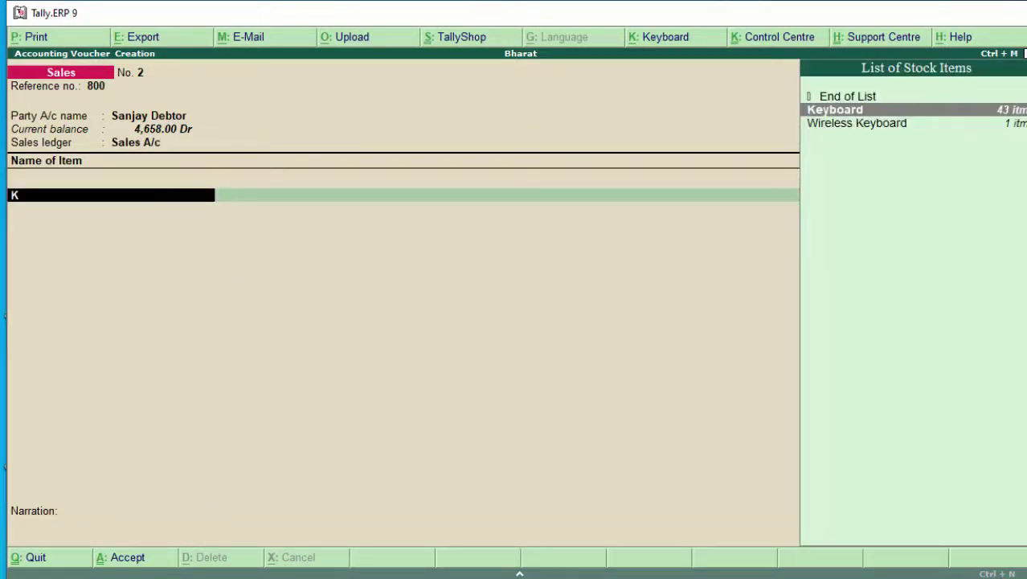
key(Return)
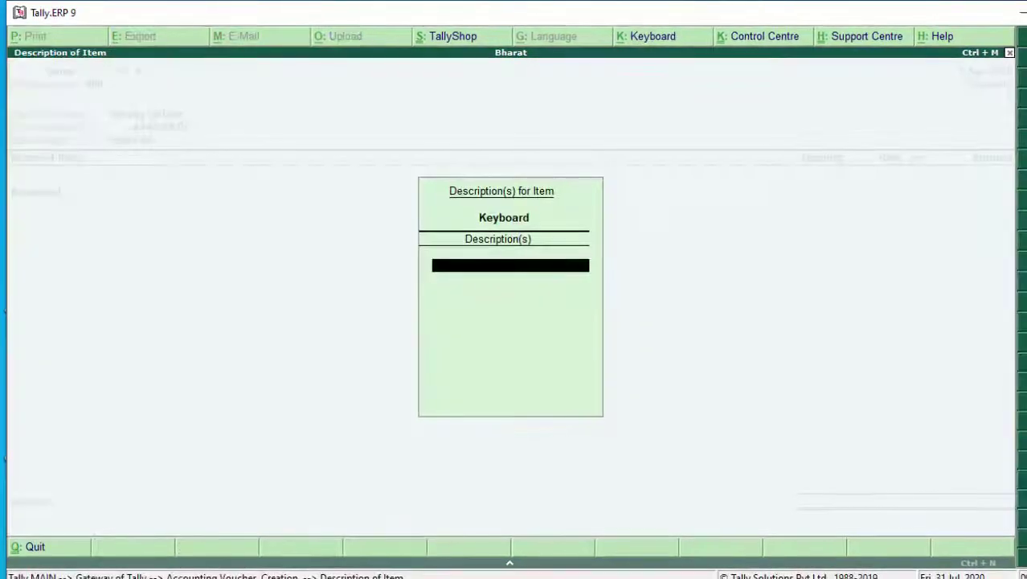
key(Return)
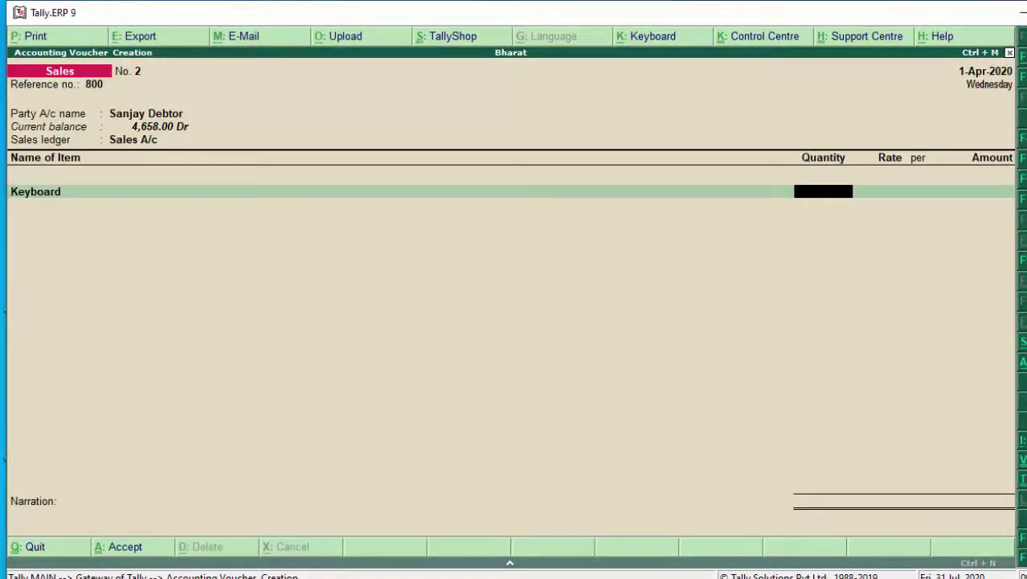
text(40)
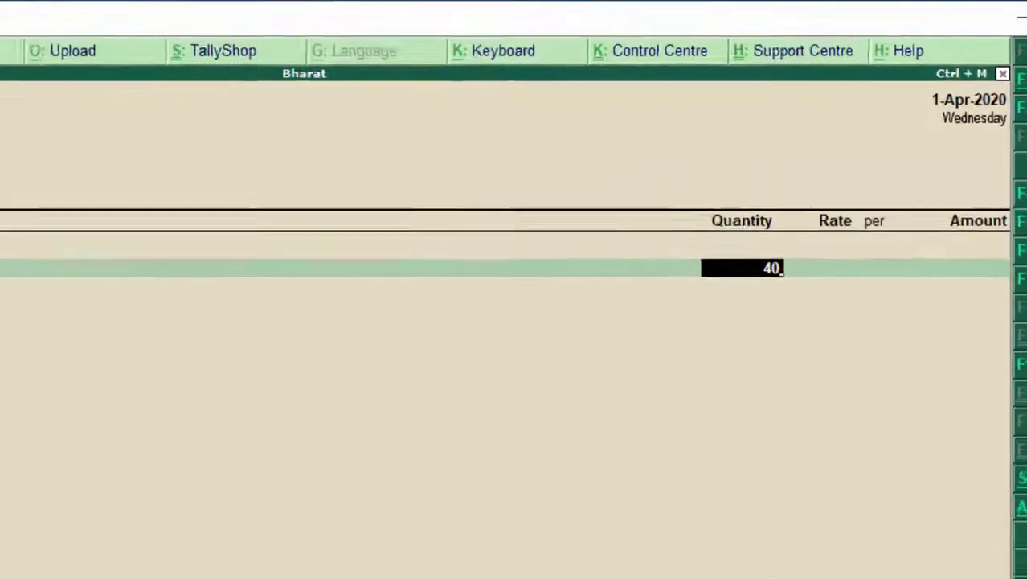
key(Return)
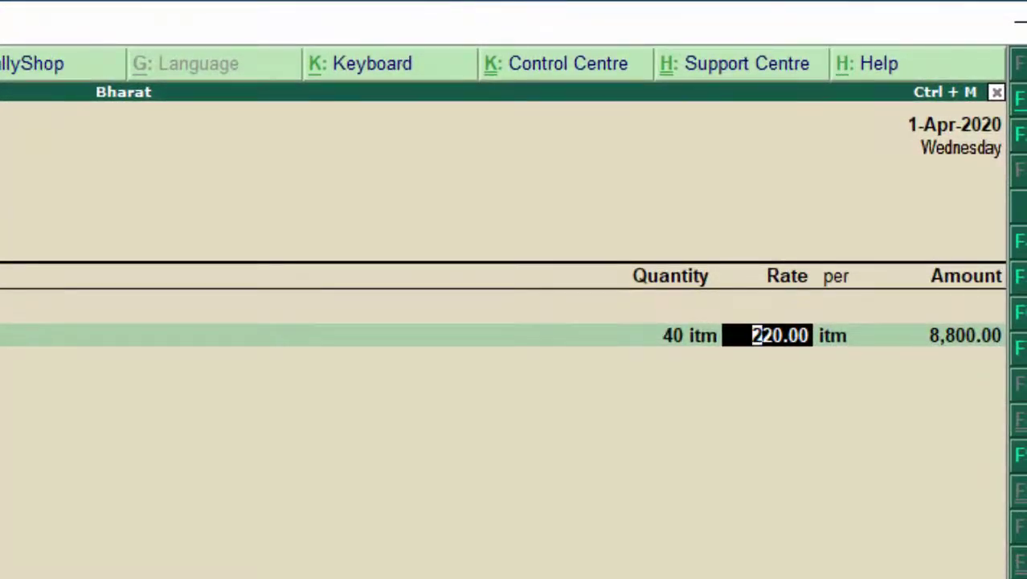
text(260)
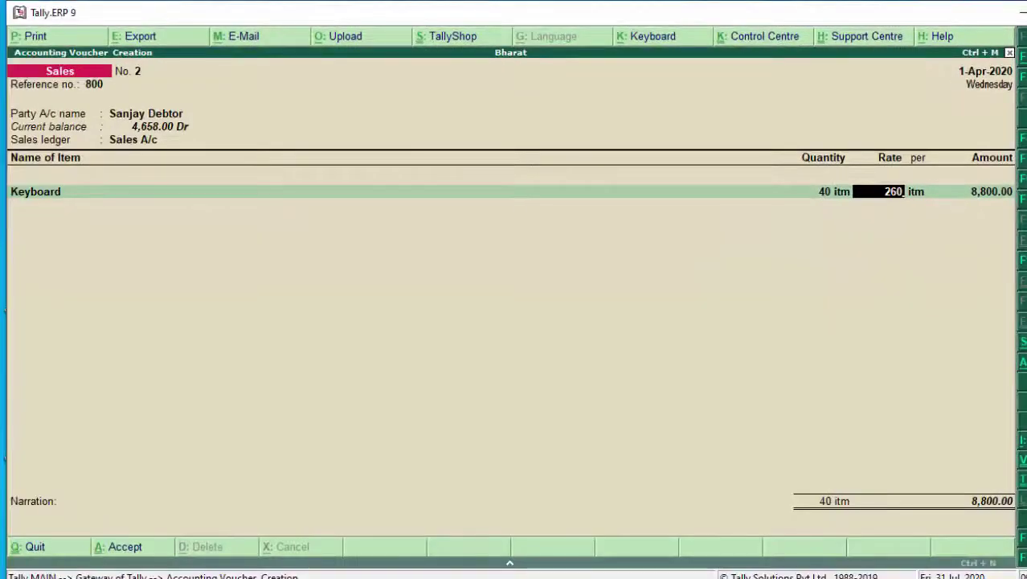
key(Return)
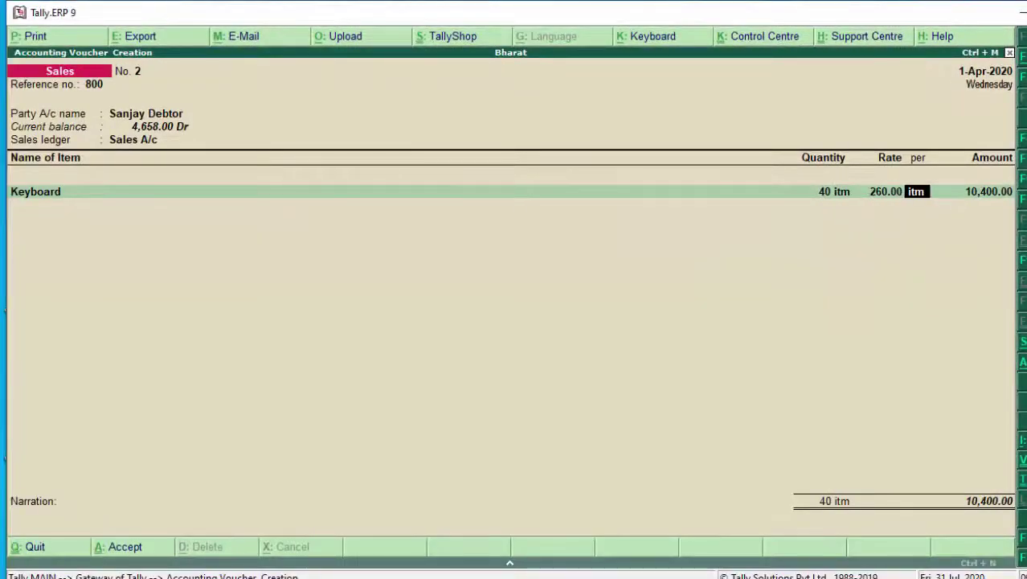
key(Return)
key(Return)
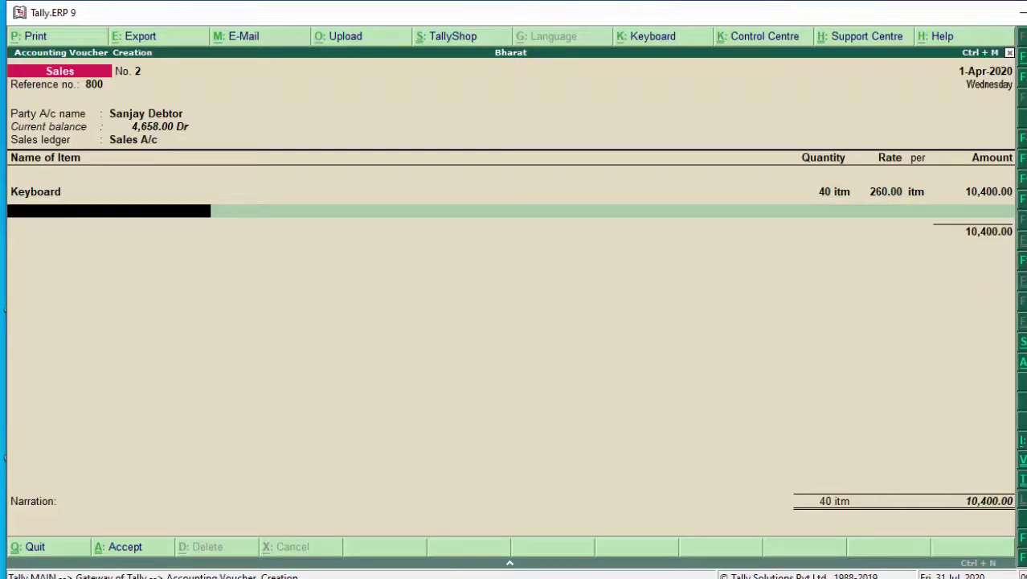
Add Mouse with a quantity of 100
text(M)
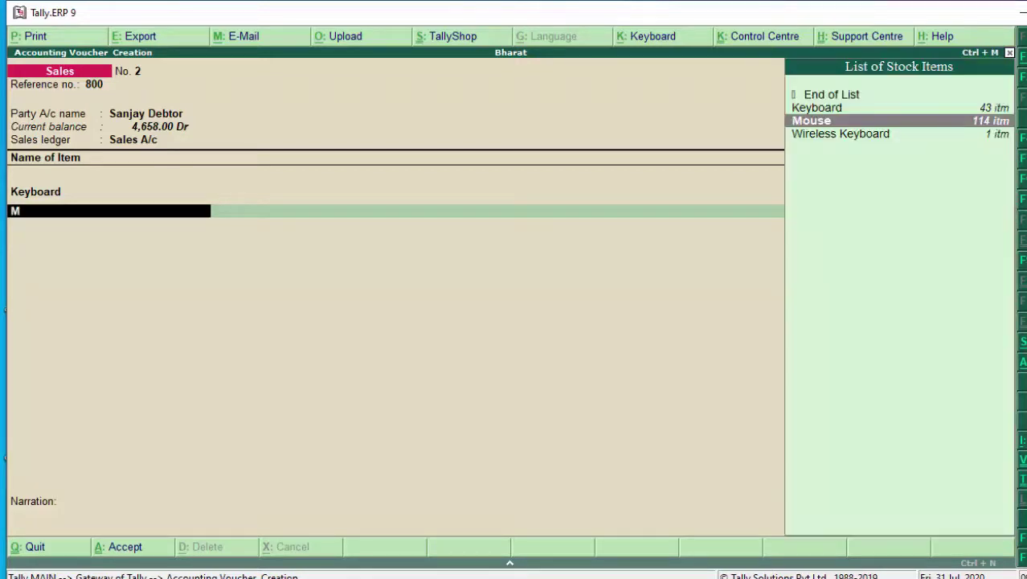
key(Return)
key(Return)
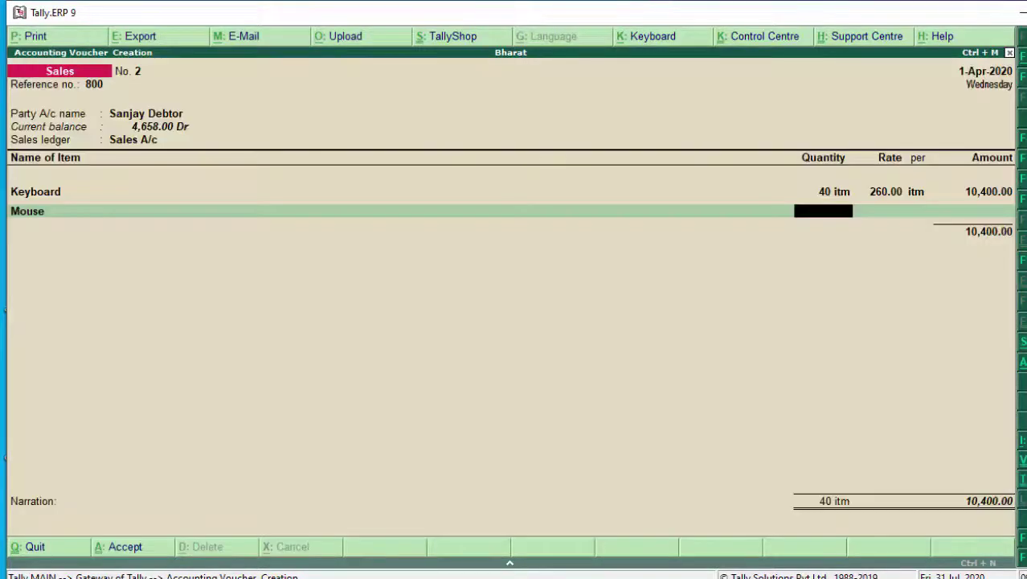
text(100)
key(Return)
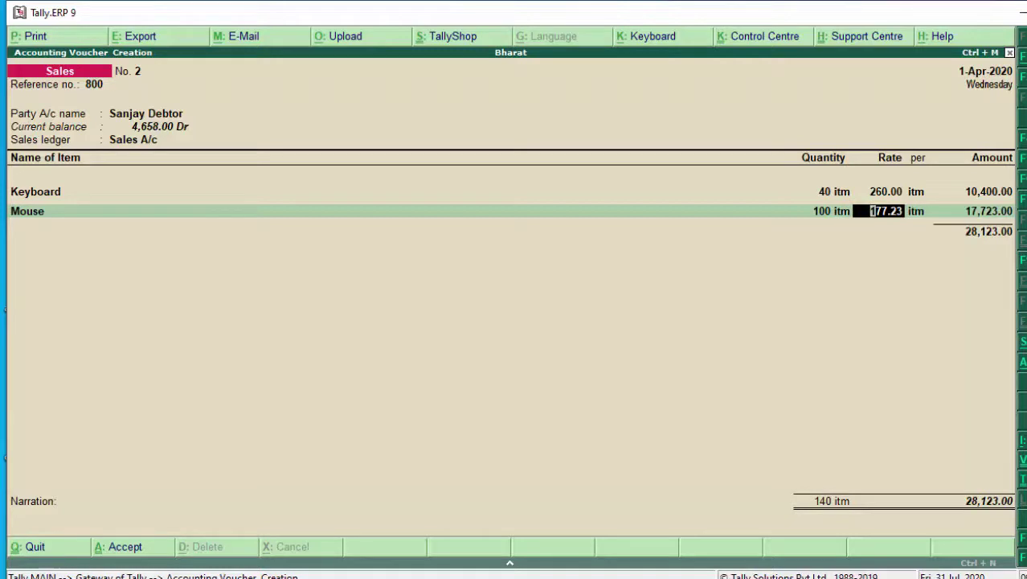
key(Return)
key(Return)
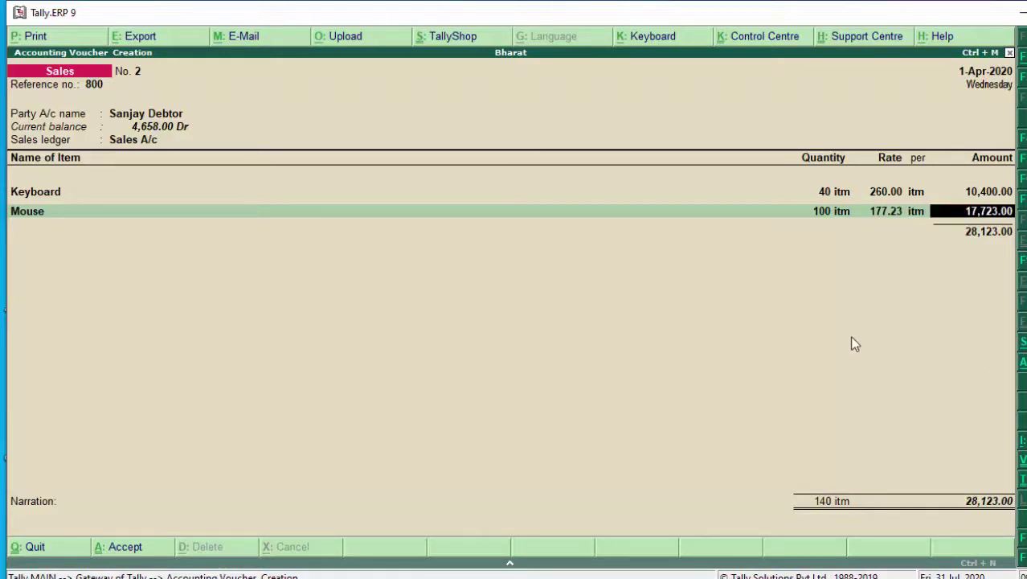
Correct the Mouse rate to 200, making the total 30,400.00
click(880, 215)
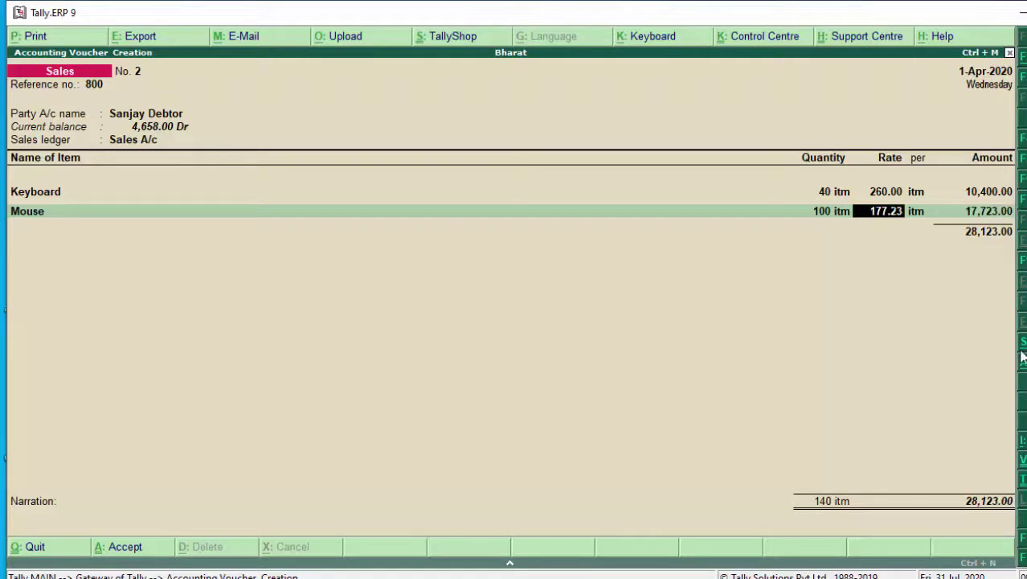
text(2000)
key(BackSpace)
key(Return)
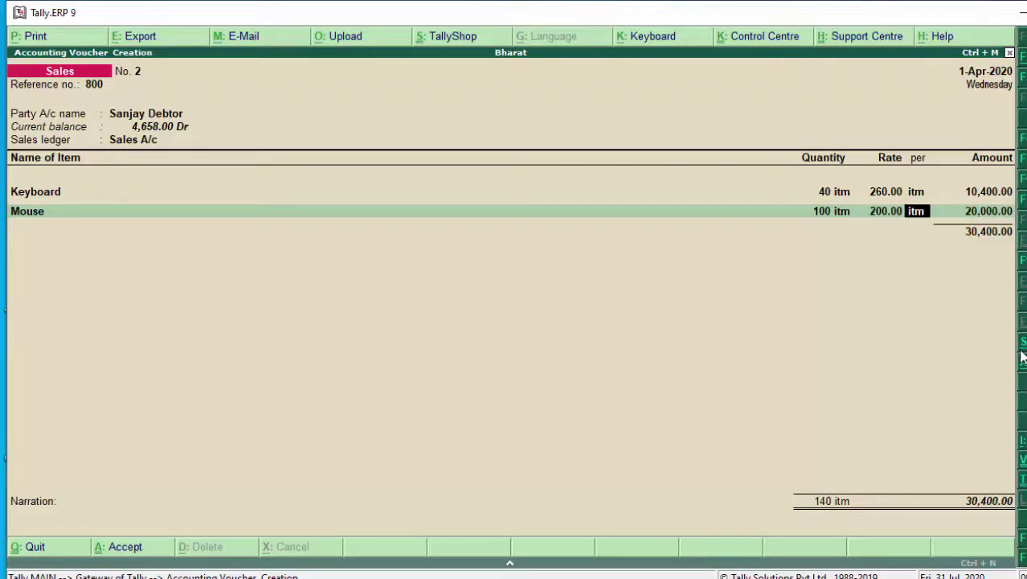
key(Return)
key(Return)
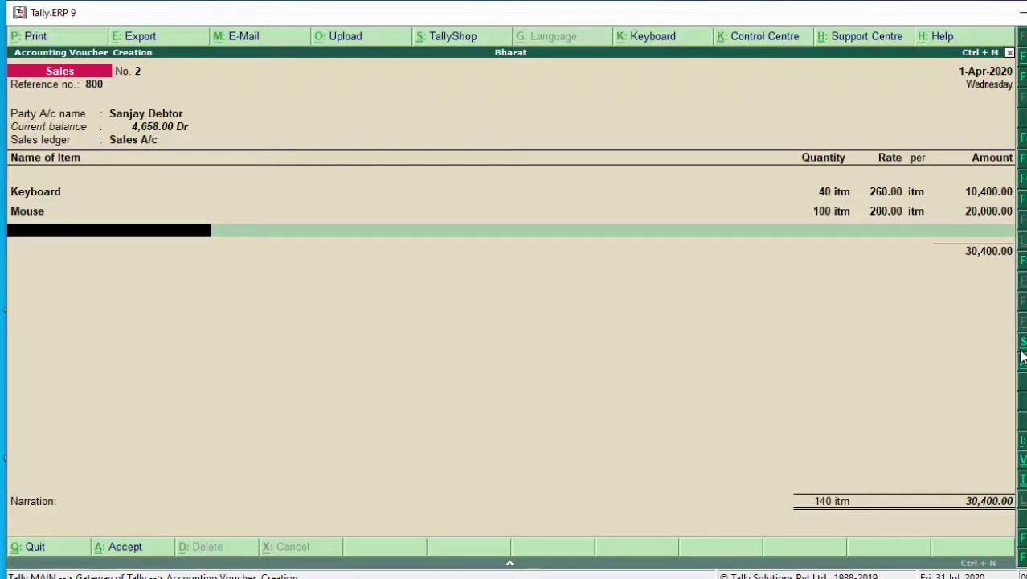
key(Return)
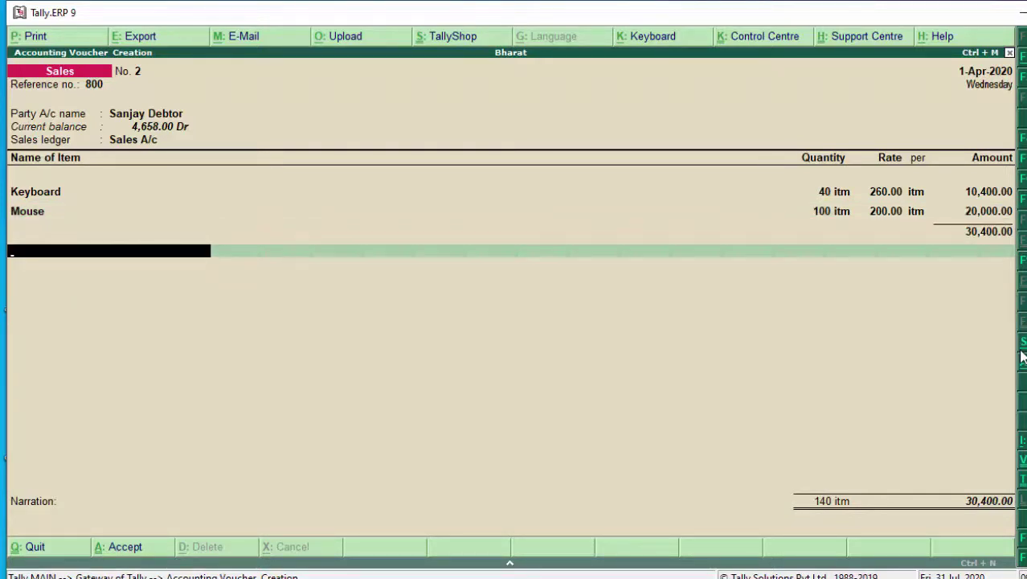
End the item list and add the Igst ledger line of 4,560.00
key(Return)
key(Return)
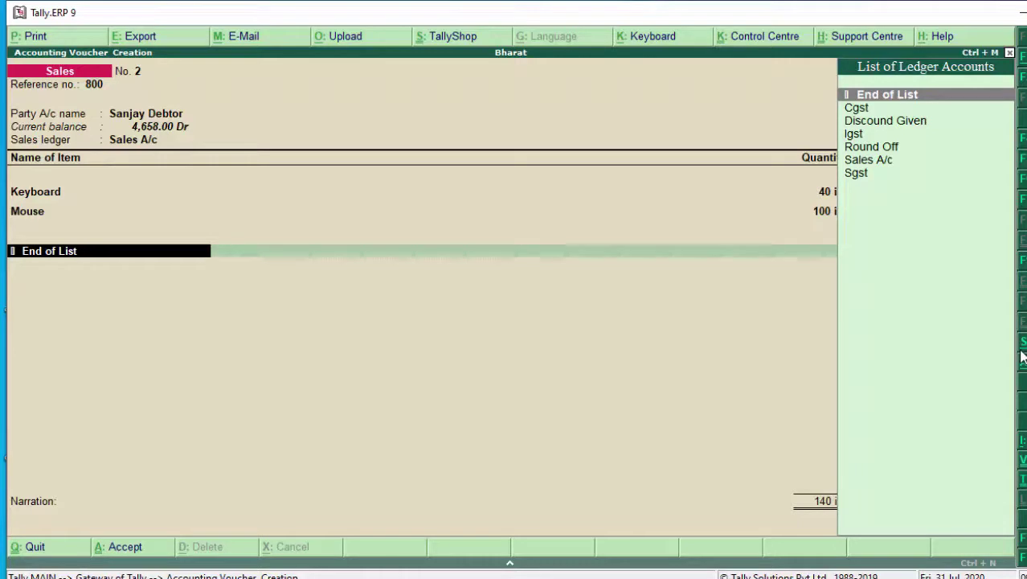
key(Down)
key(Down)
key(Down)
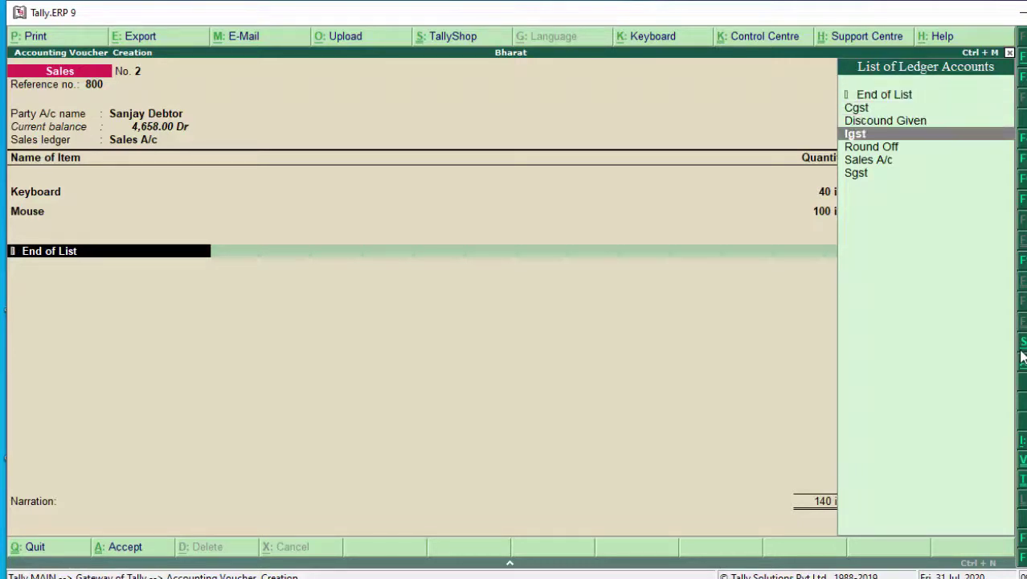
key(Return)
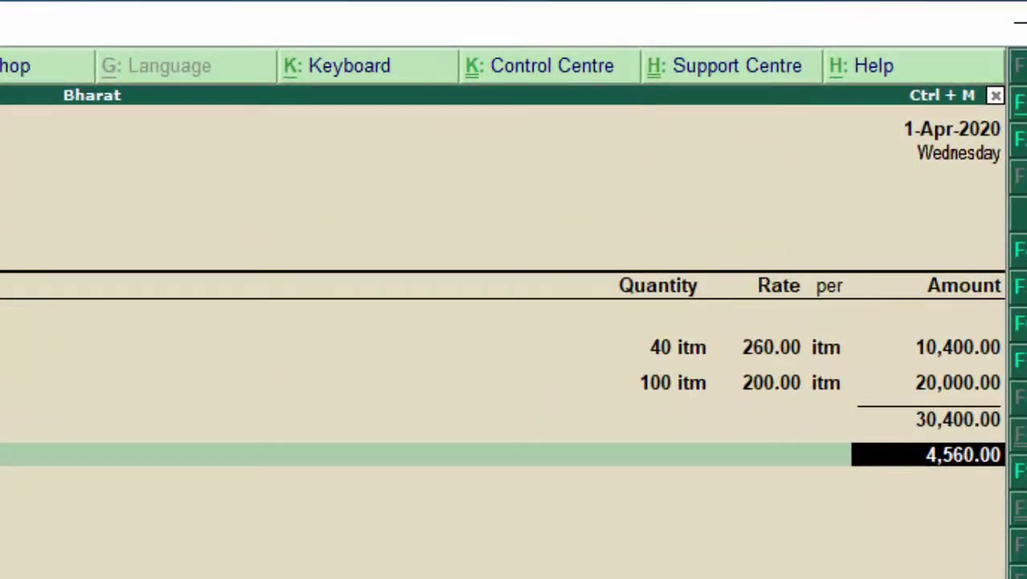
key(Return)
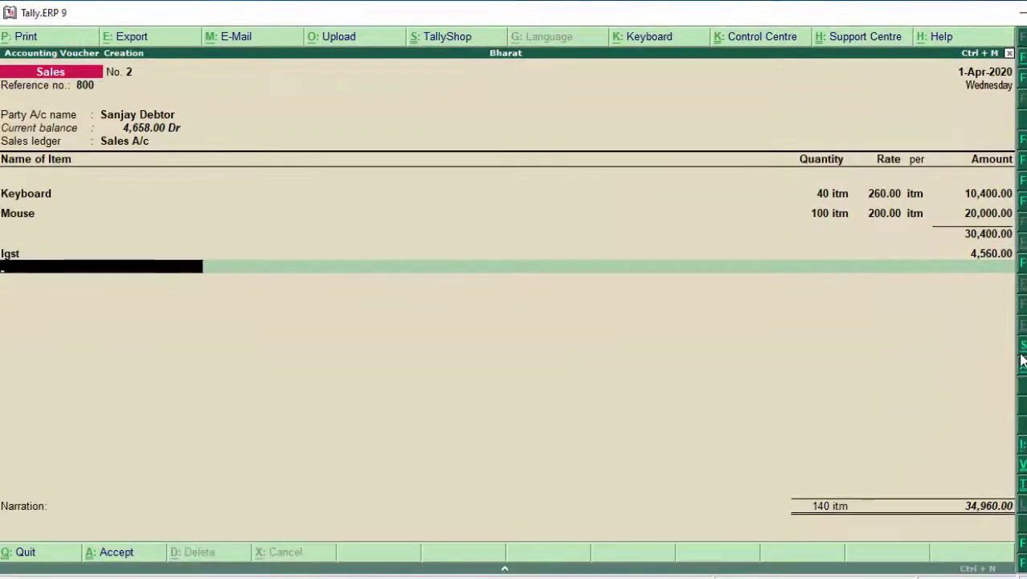
key(Return)
Accept the new bill reference for 34,960.00, then quit the blank next voucher to Gateway
key(Return)
key(Return)
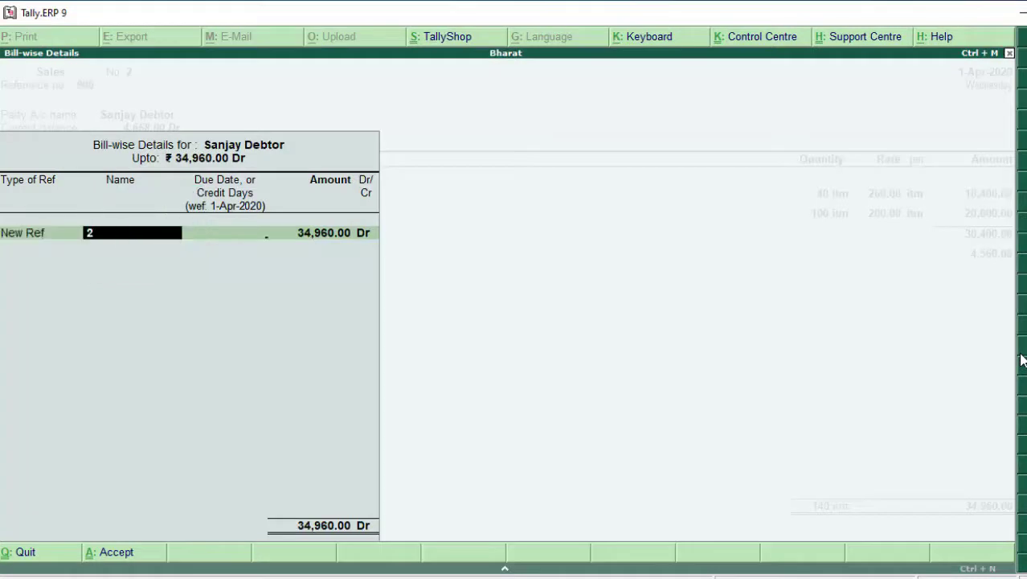
key(Return)
key(Return)
key(Return)
key(Return)
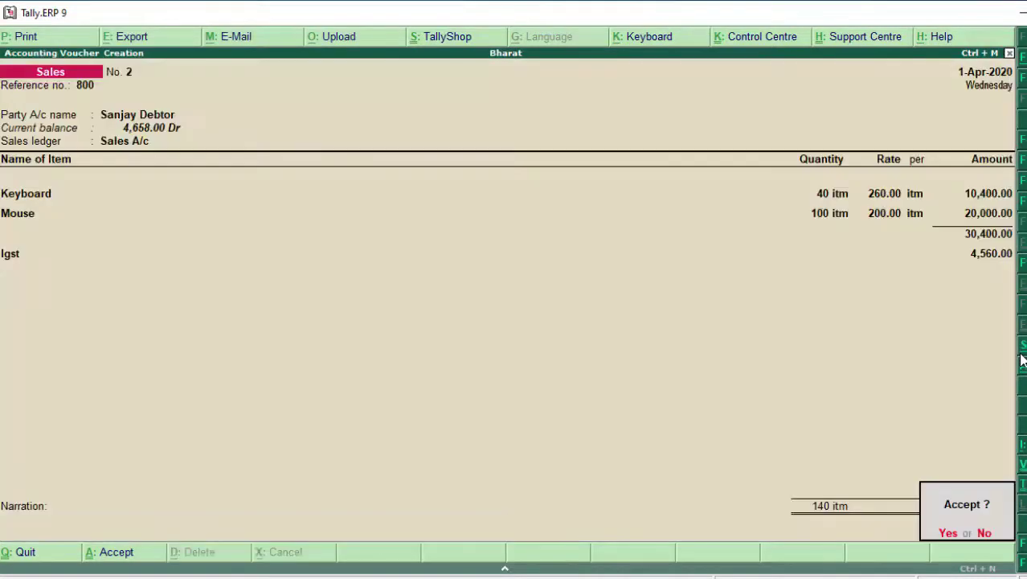
key(Return)
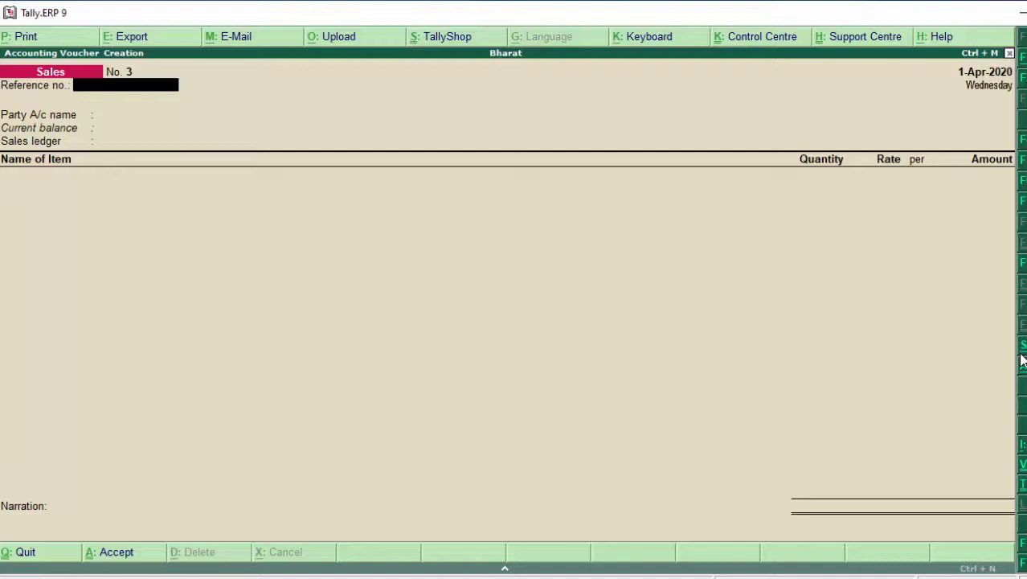
key(Escape)
key(y)
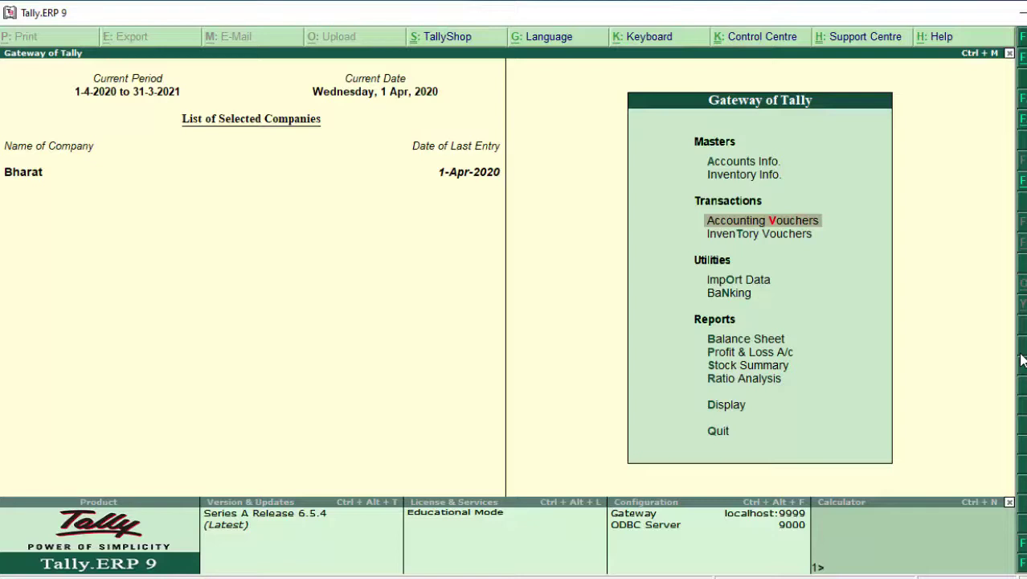
Start creating a new company named Fan Club
key(alt+F3)
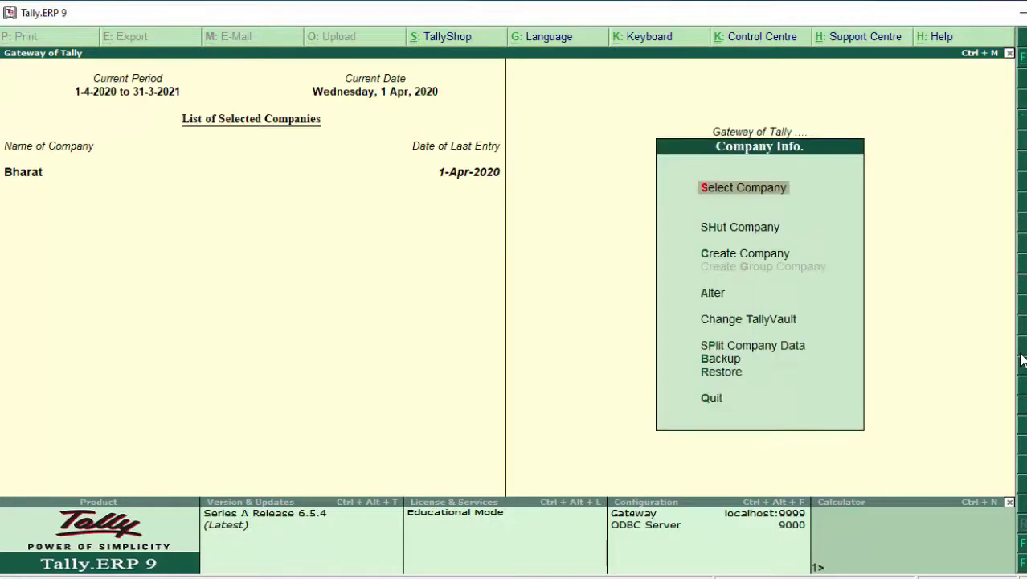
key(Down)
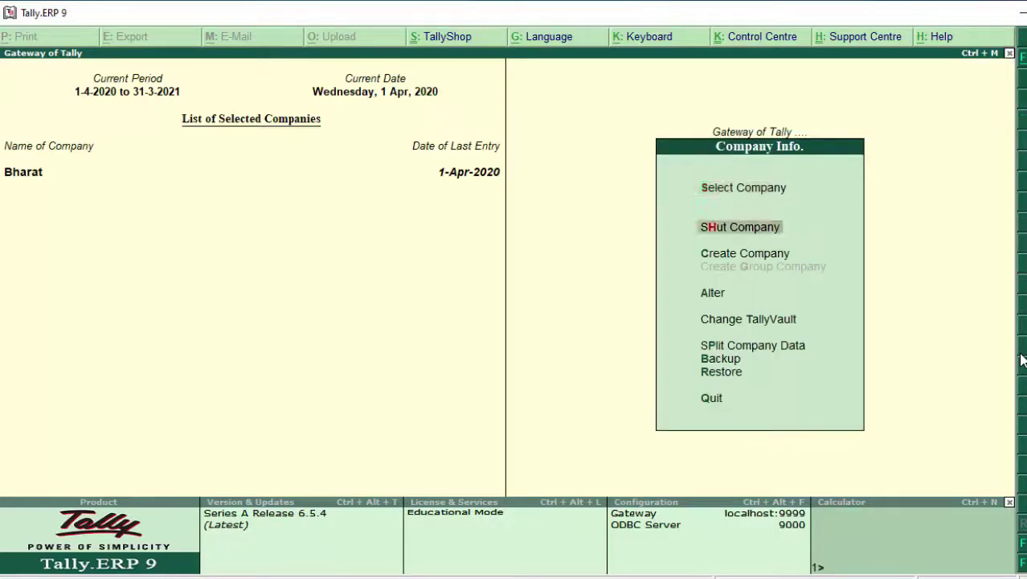
key(Down)
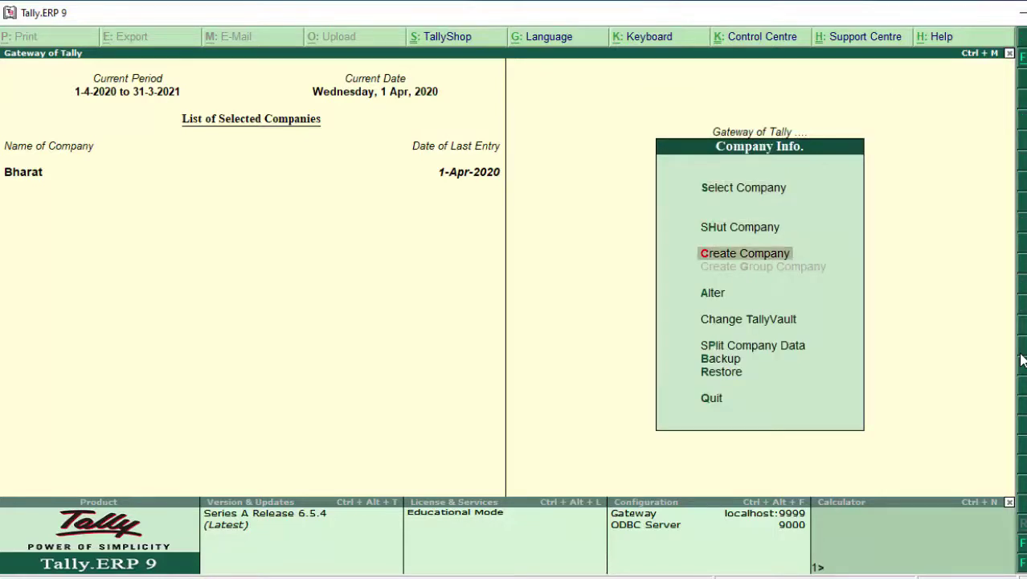
key(Return)
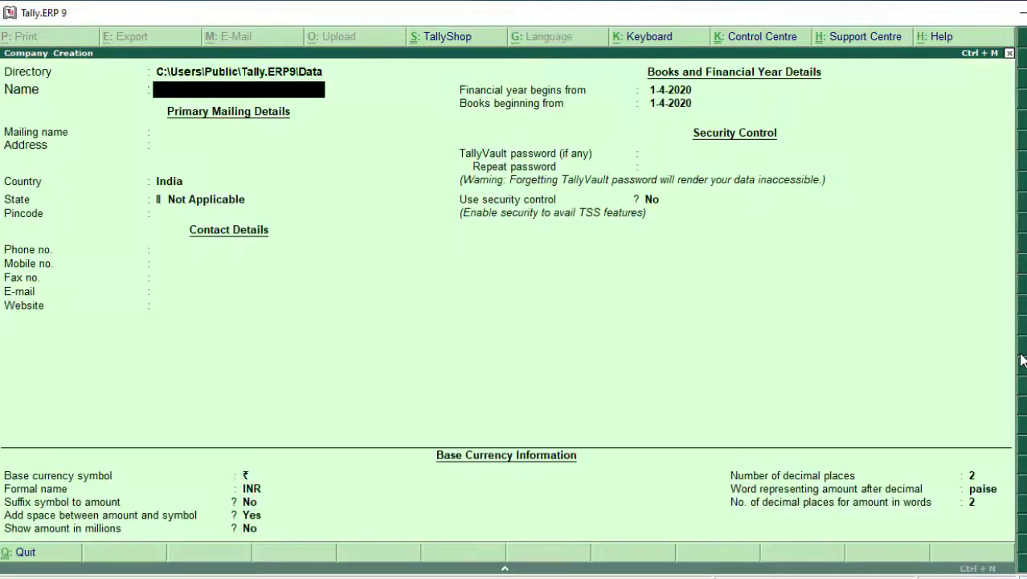
text(F)
text(an C)
text(lub)
key(Return)
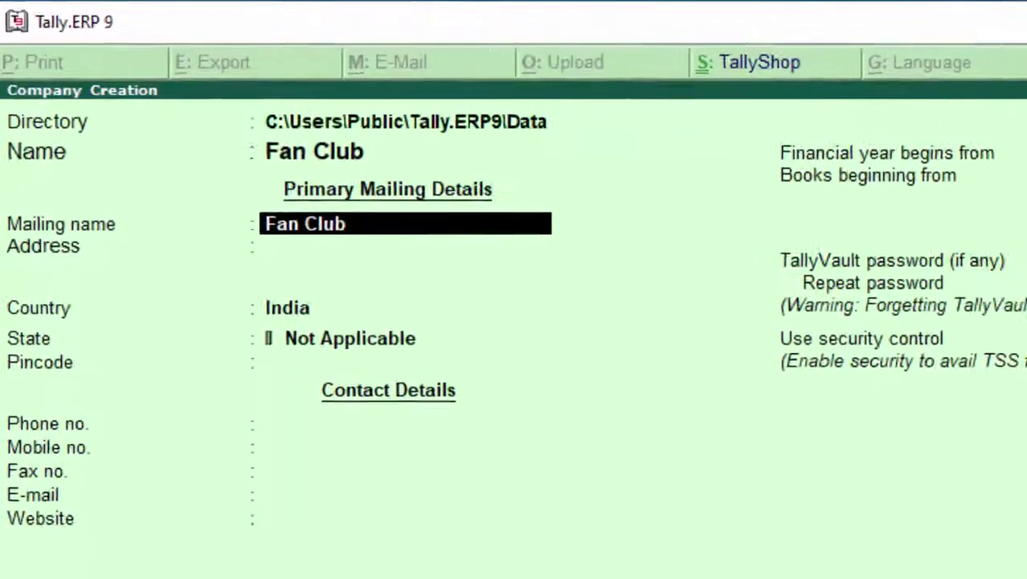
Keep the mailing name, enter address 'Andaman Nicobar island', and accept country India
key(Return)
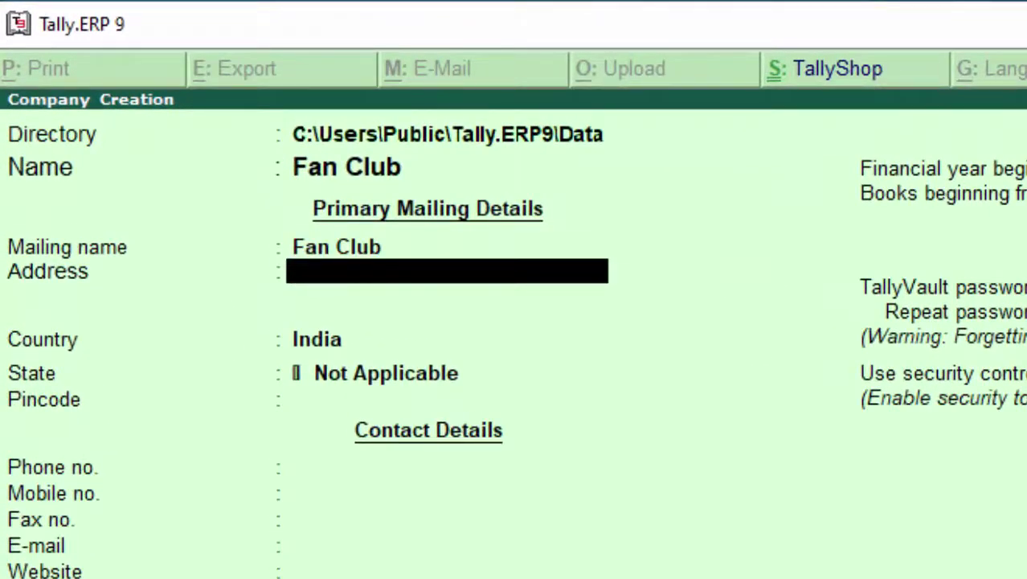
text(Anda)
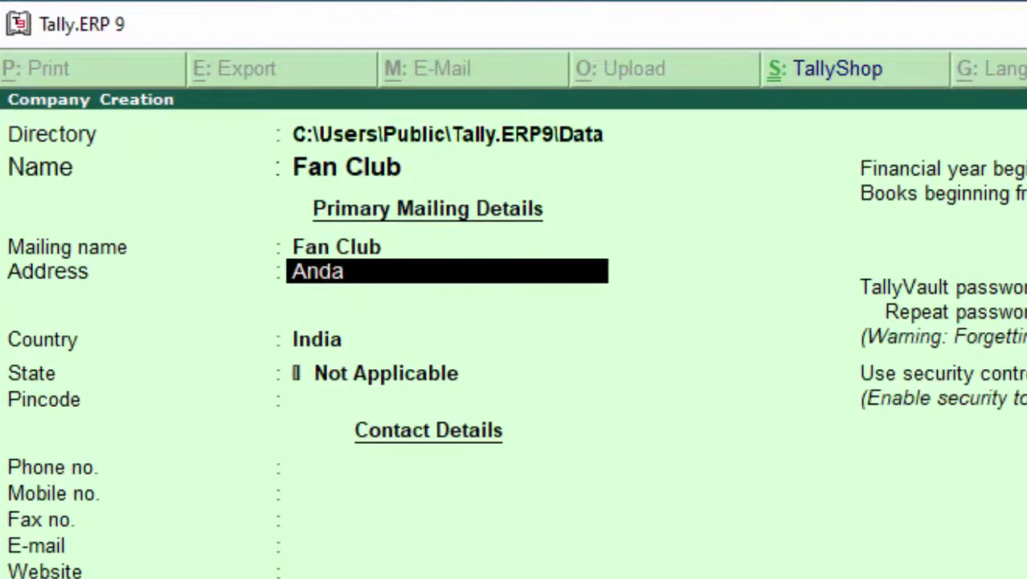
text(man)
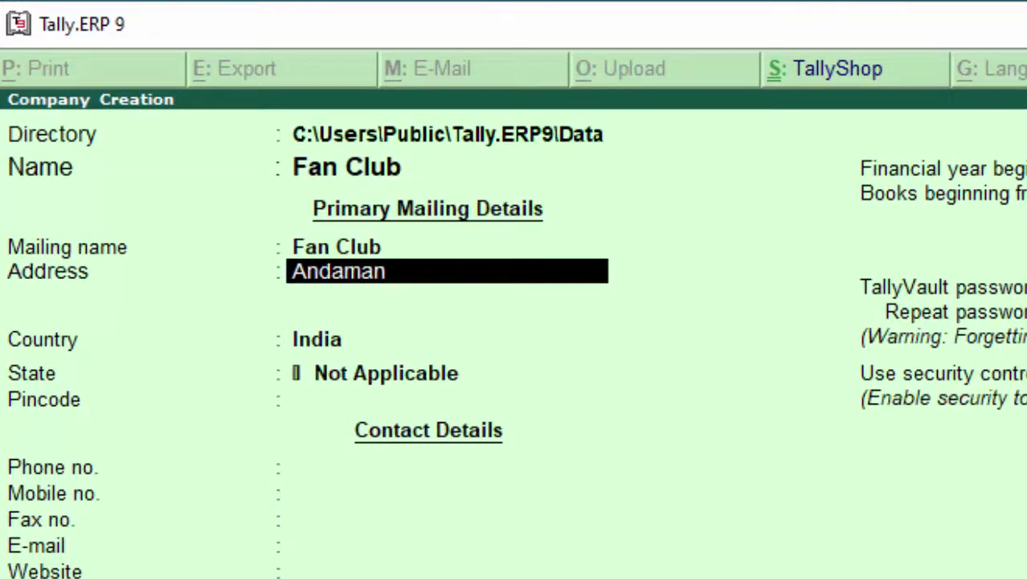
text( Nico)
text(ba)
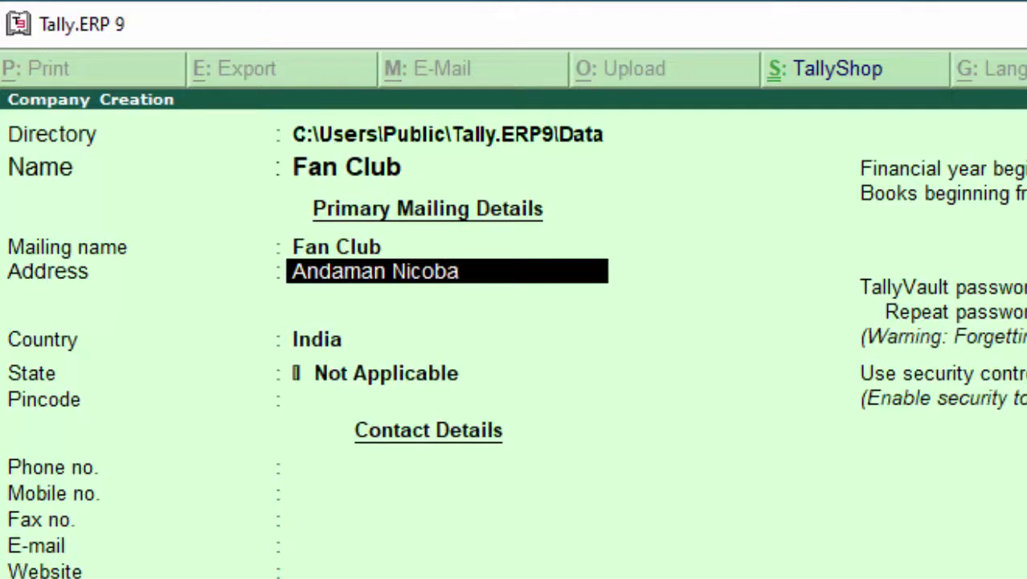
text(r i)
text(sla)
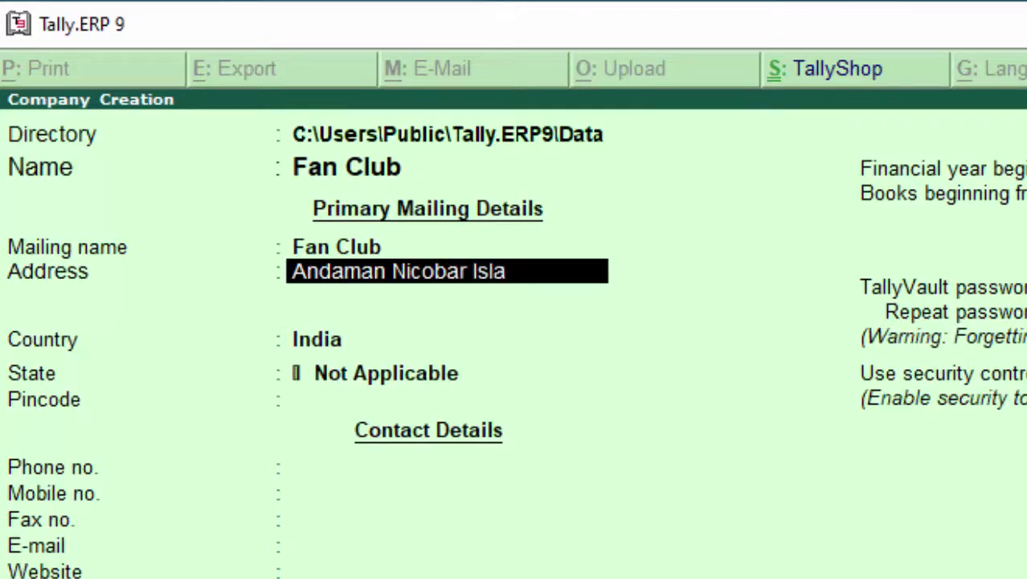
text(nd)
key(Return)
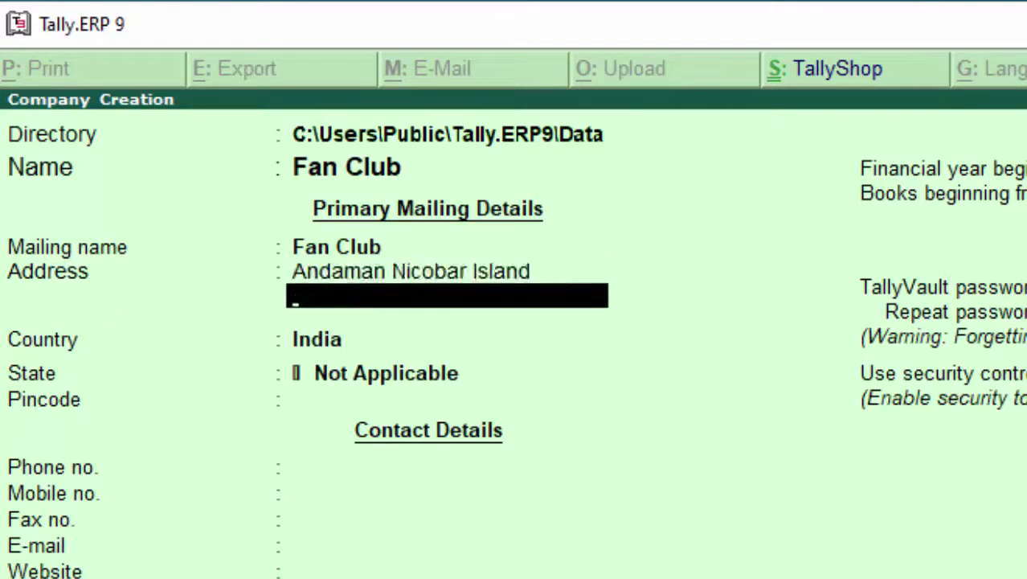
key(Return)
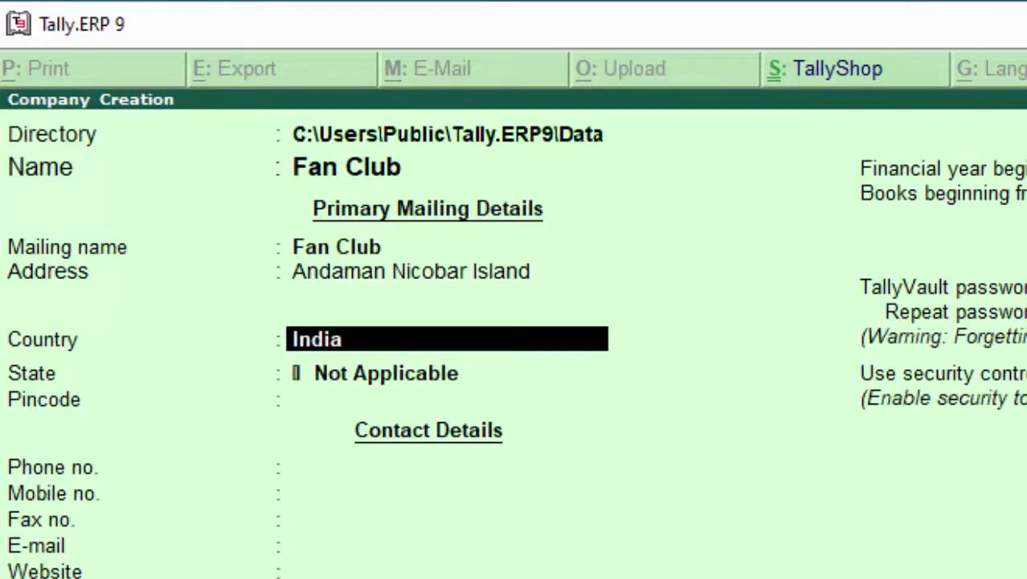
key(Return)
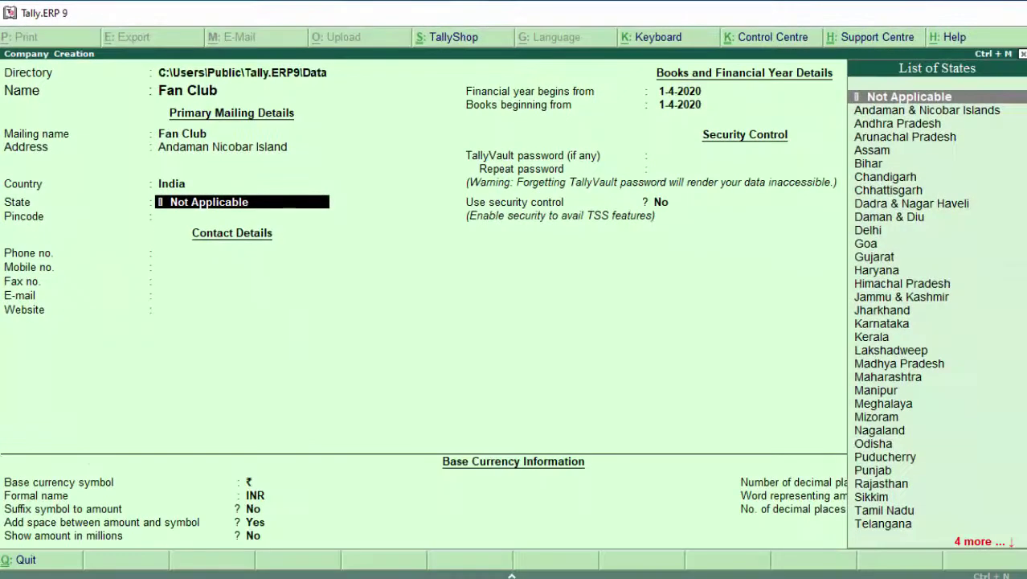
Pick Andaman & Nicobar Islands as the state, skip remaining fields, and save Fan Club
text(A)
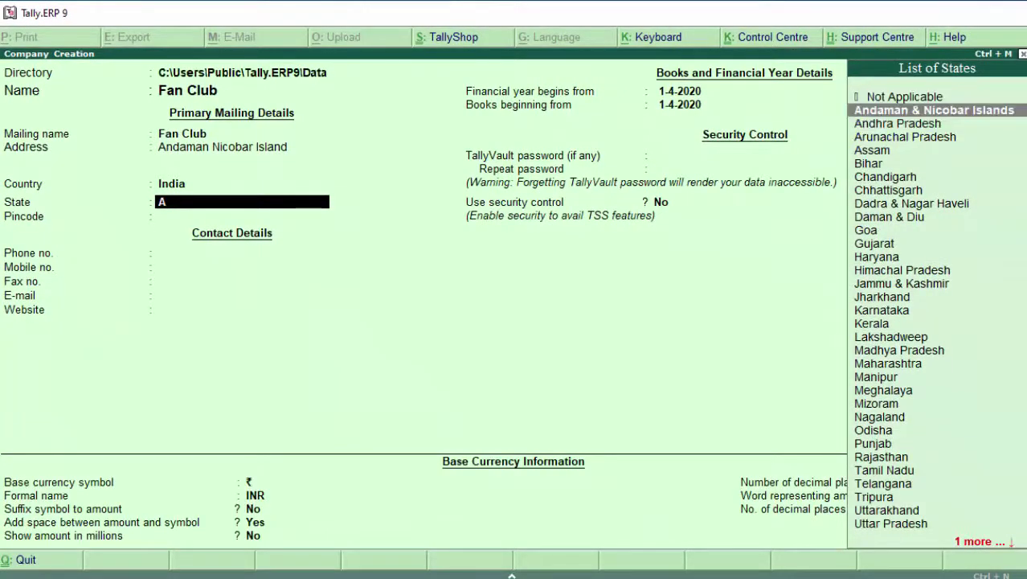
key(Return)
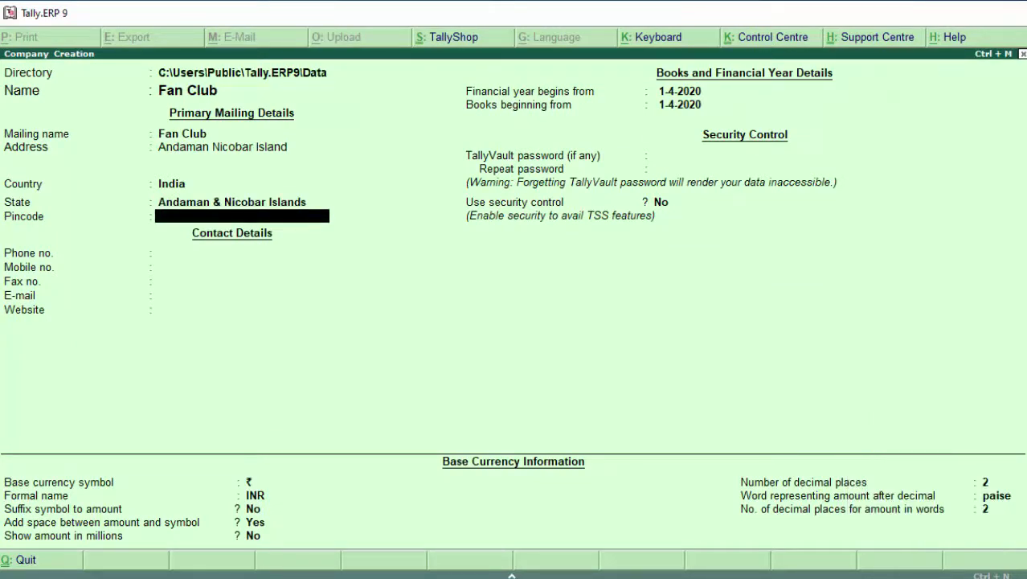
key(Return)
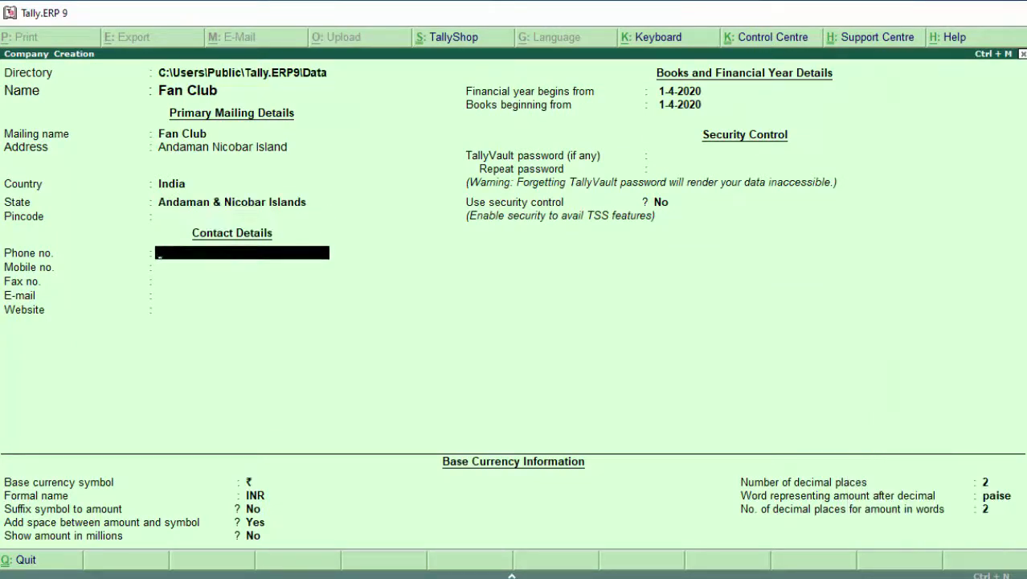
key(Return)
key(Return)
key(Return)
key(Return)
key(Return)
key(Return)
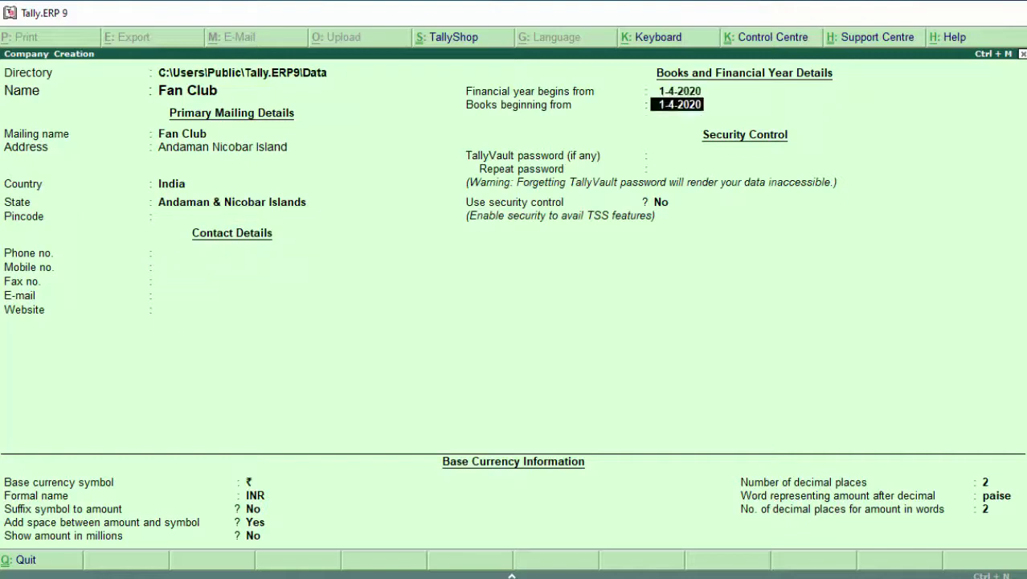
key(Return)
key(Return)
key(Return)
key(Return)
key(Return)
key(Return)
key(Return)
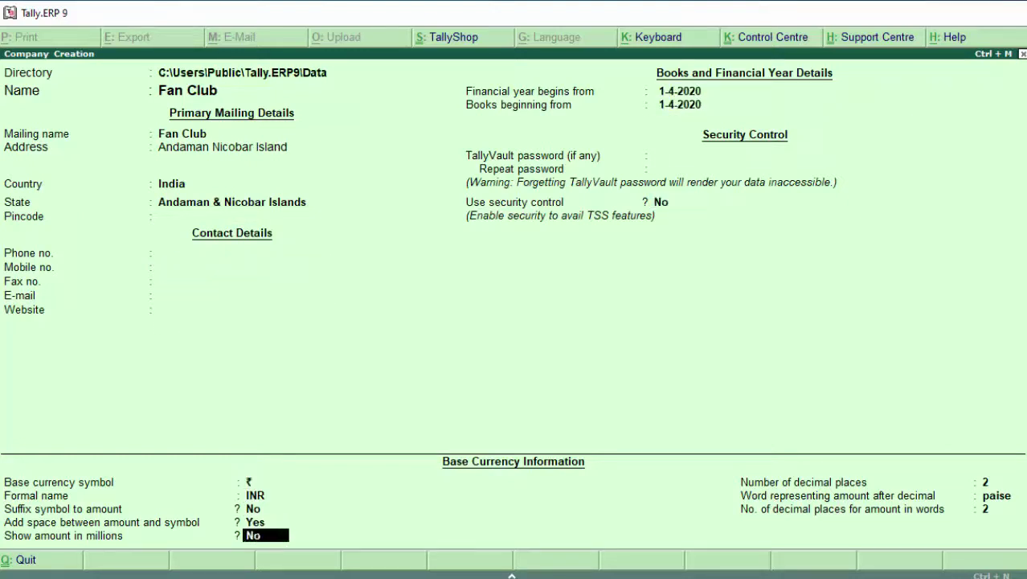
key(Return)
key(Return)
key(Return)
key(Return)
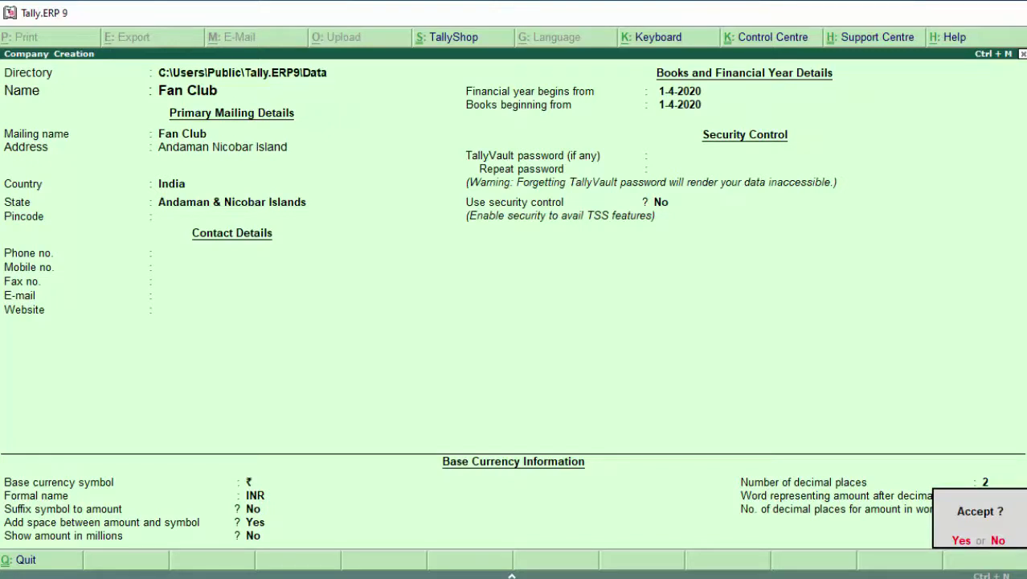
key(Return)
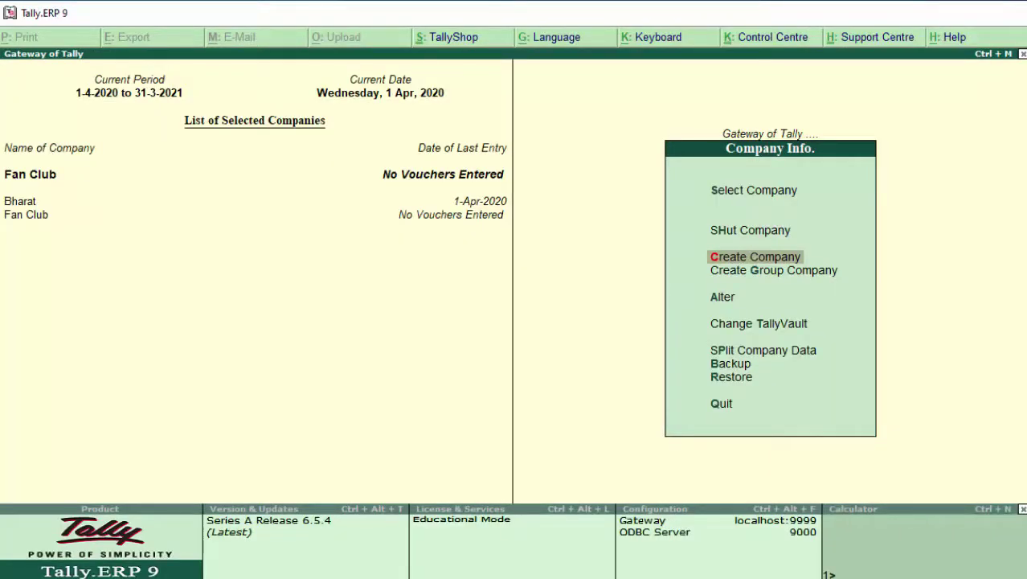
Quit the blank company form and start Receipt voucher No. 1 dated 1-Apr-2020
key(Return)
key(Escape)
key(Return)
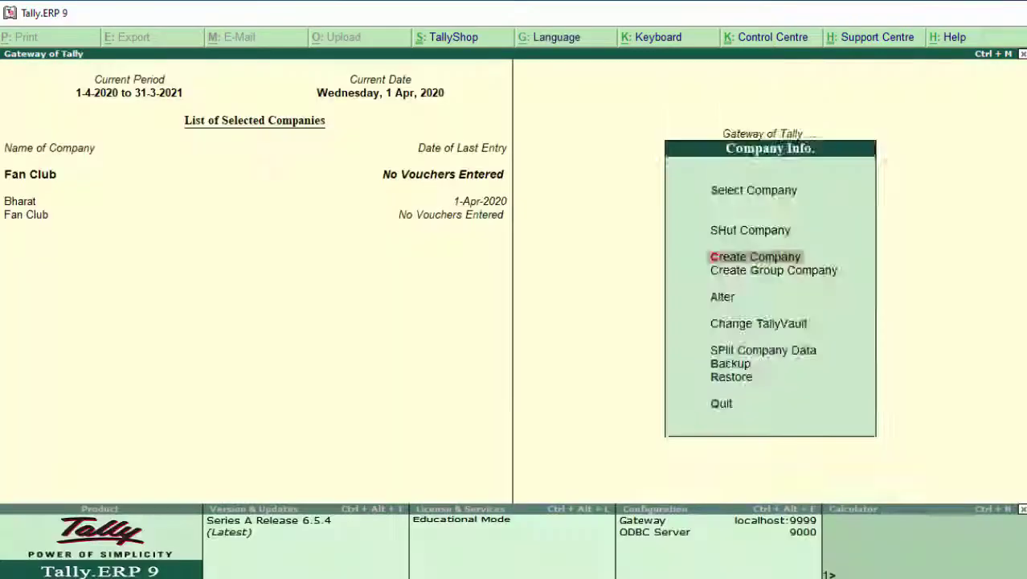
key(Escape)
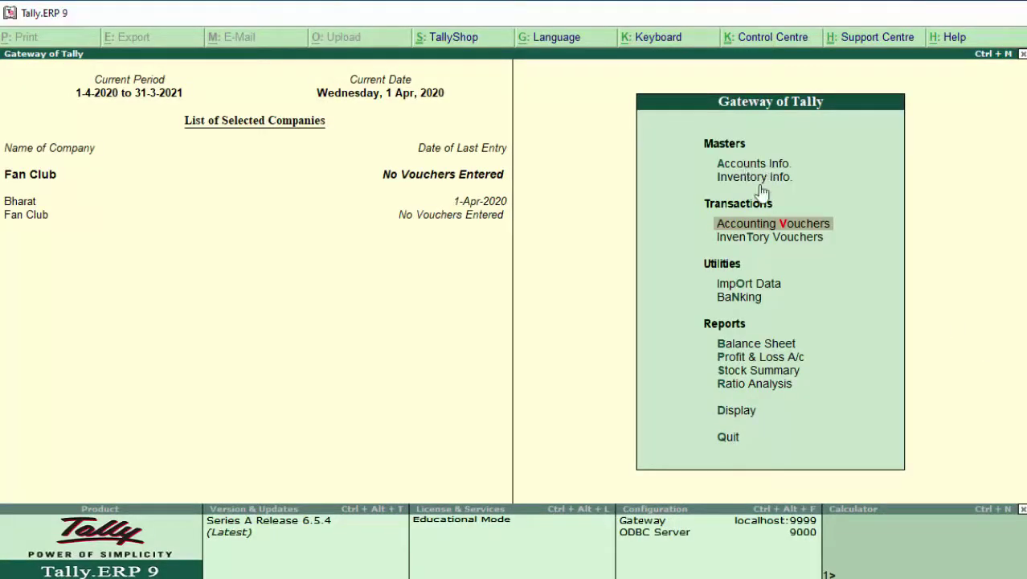
click(769, 223)
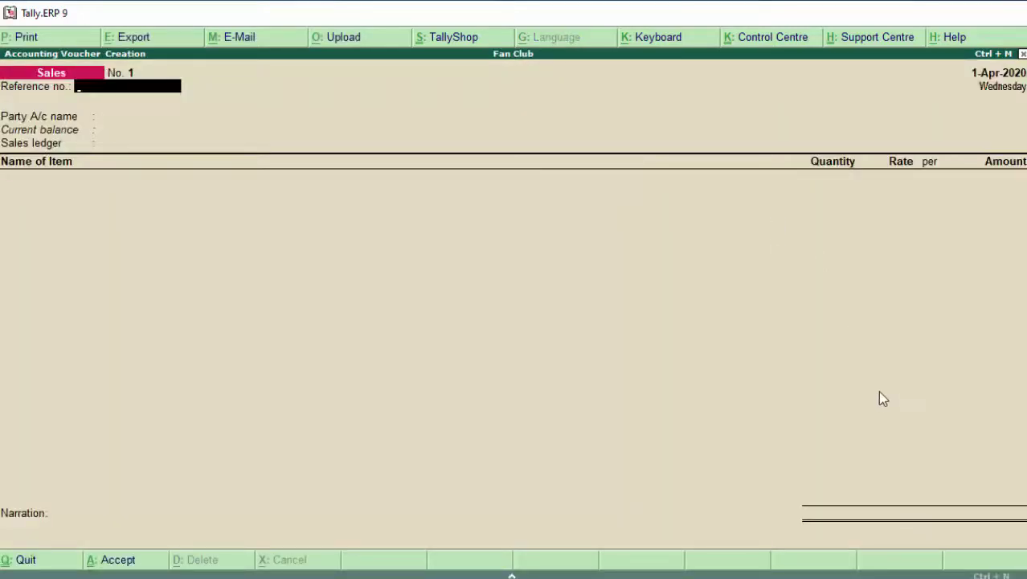
click(994, 172)
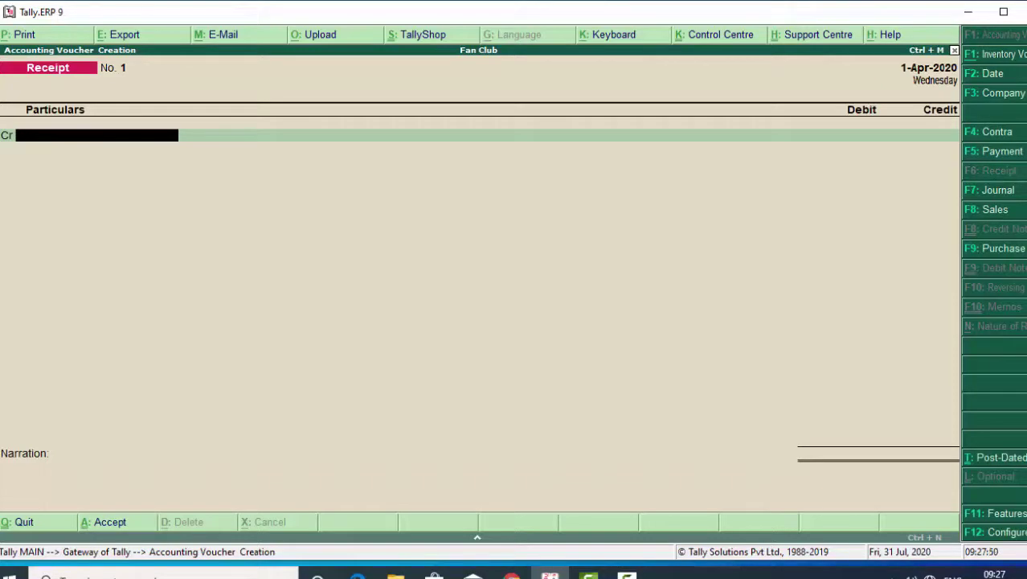
From the receipt voucher, create ledger Capital A/c under the Capital Account group
key(alt+c)
text(Ca)
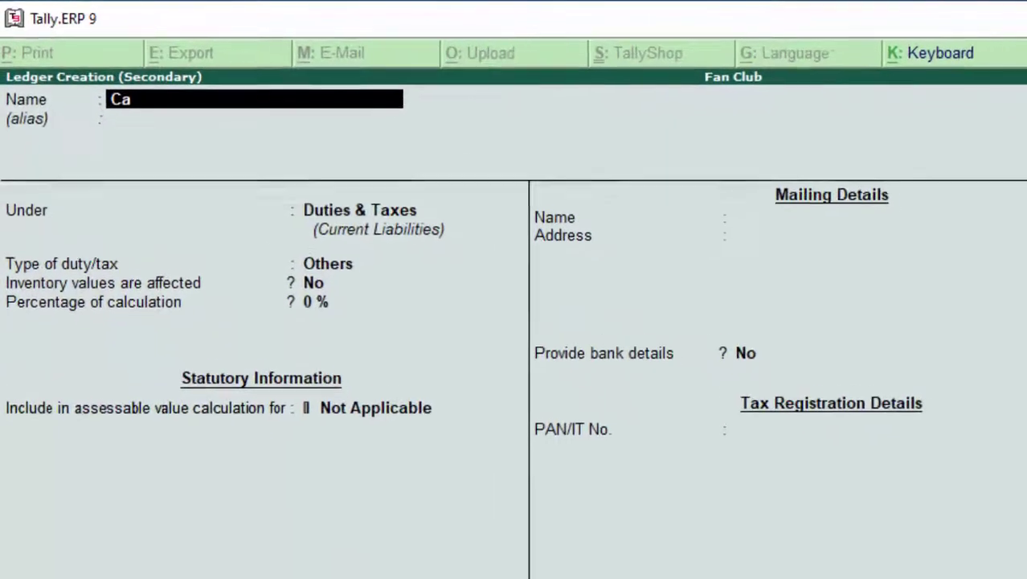
text(pita)
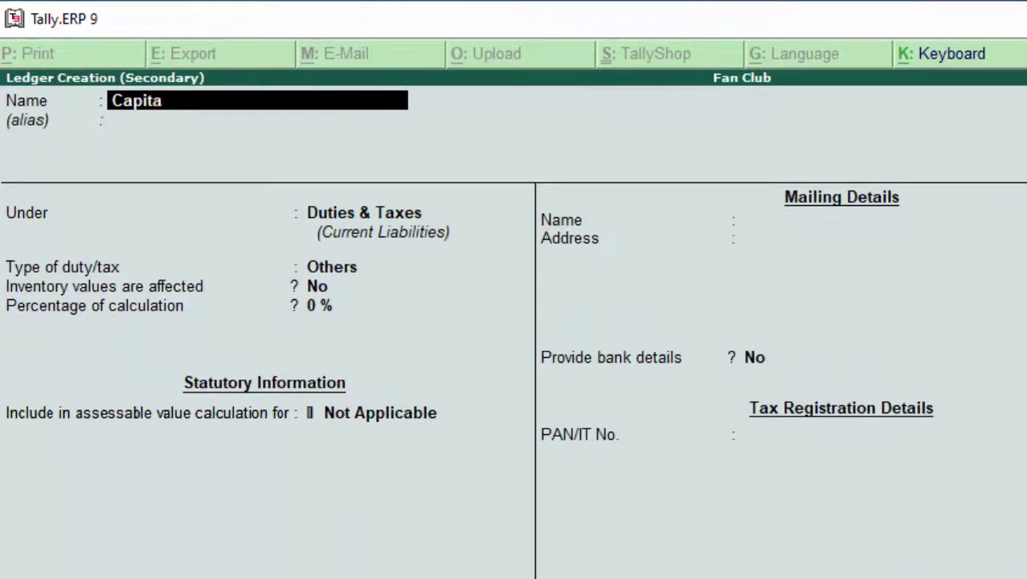
text(l a/)
text(c)
key(Return)
key(Return)
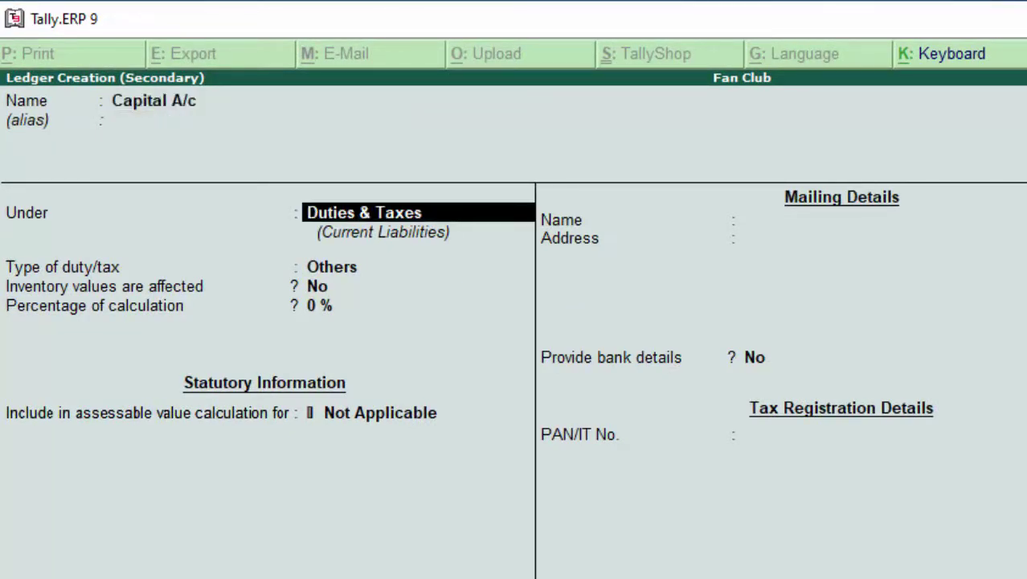
text(c)
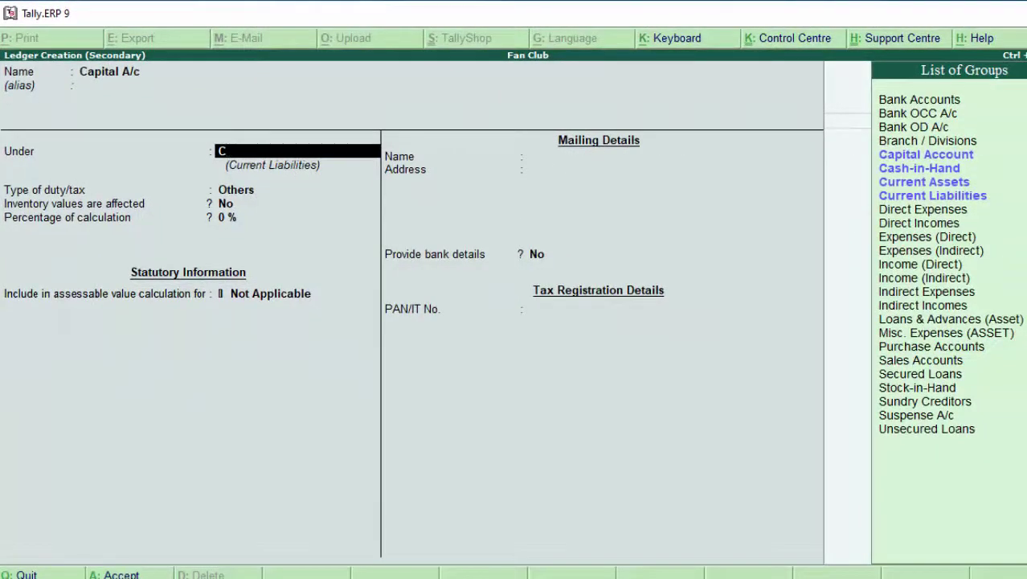
key(Return)
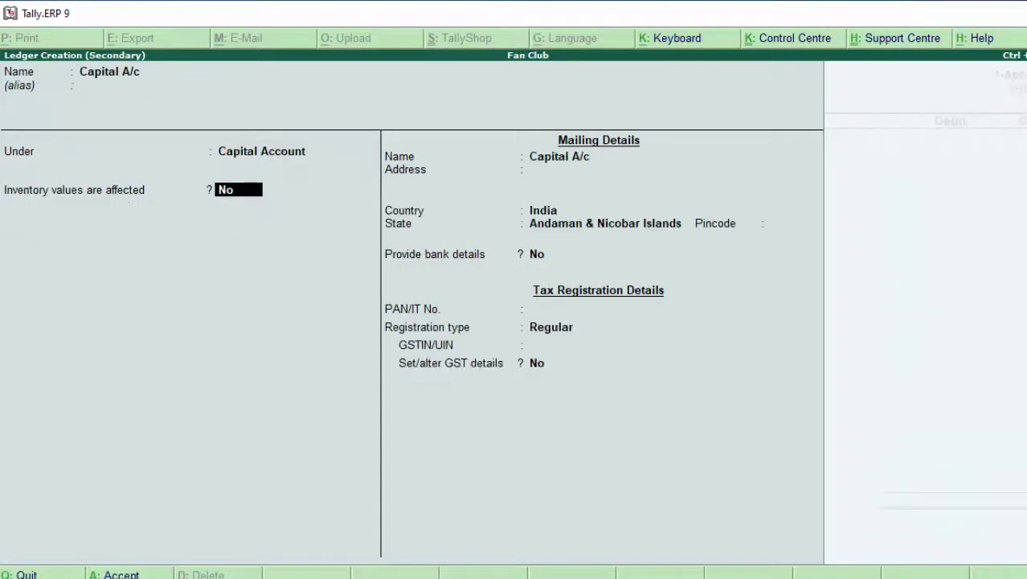
key(Return)
key(Return)
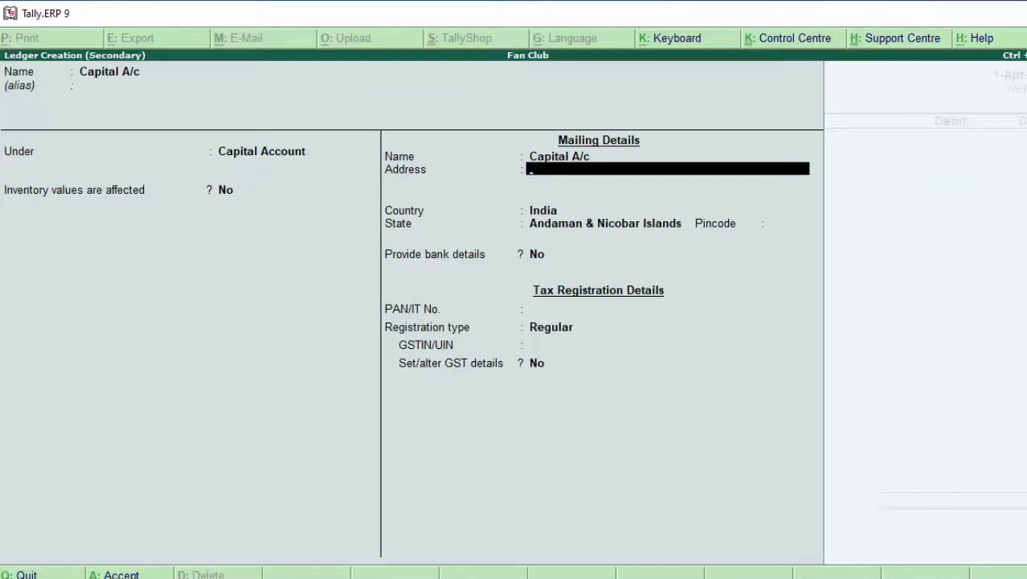
key(Up)
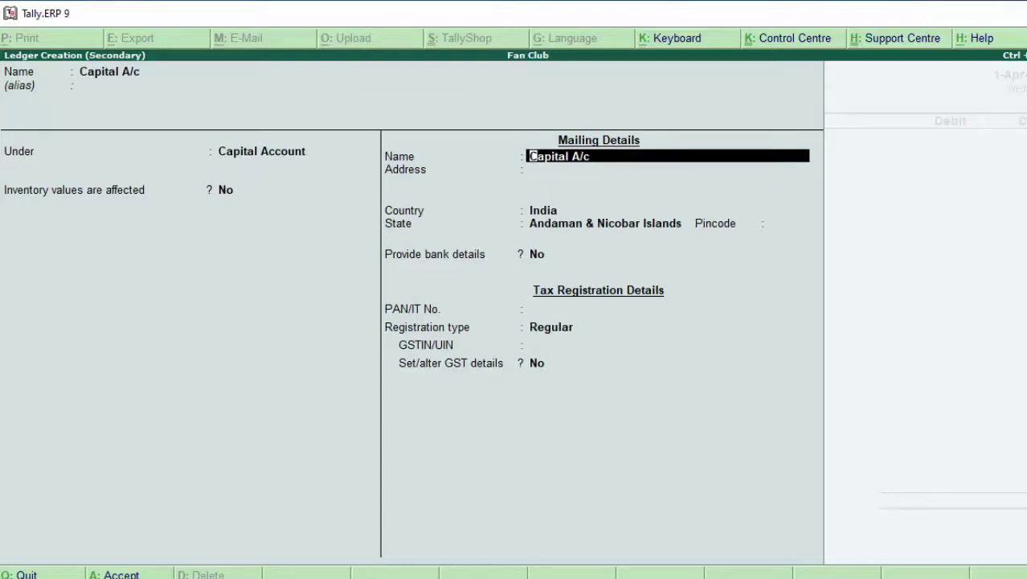
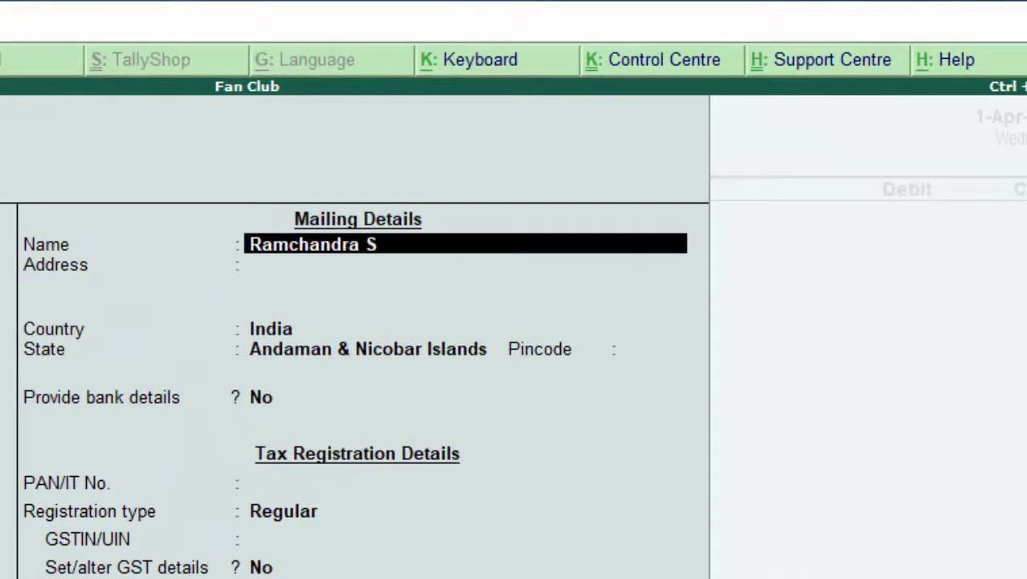
Enter the ledger's mailing name and address, keep India and the state, and add the GSTIN
key(Return)
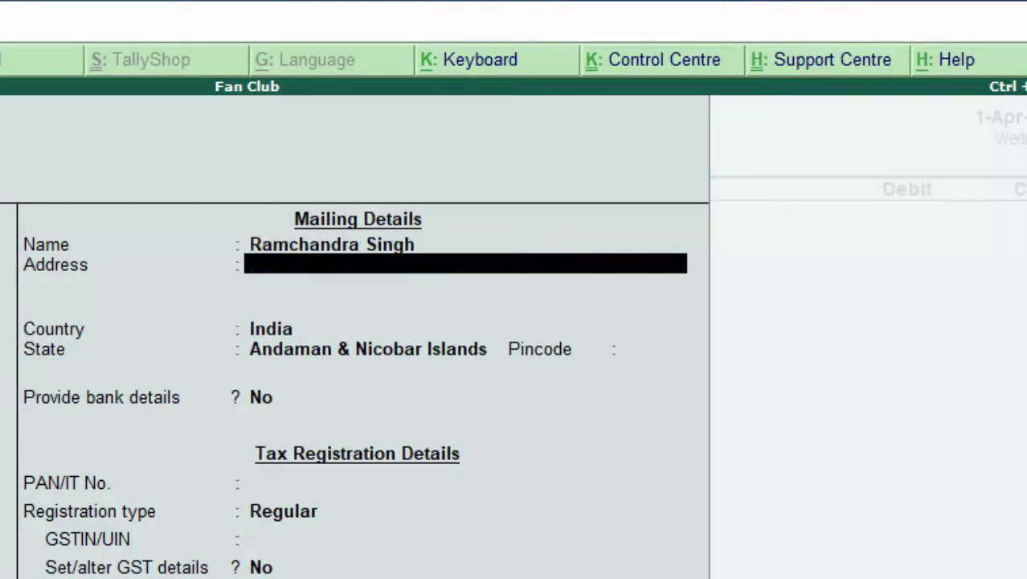
text(A)
text(n)
text(dman)
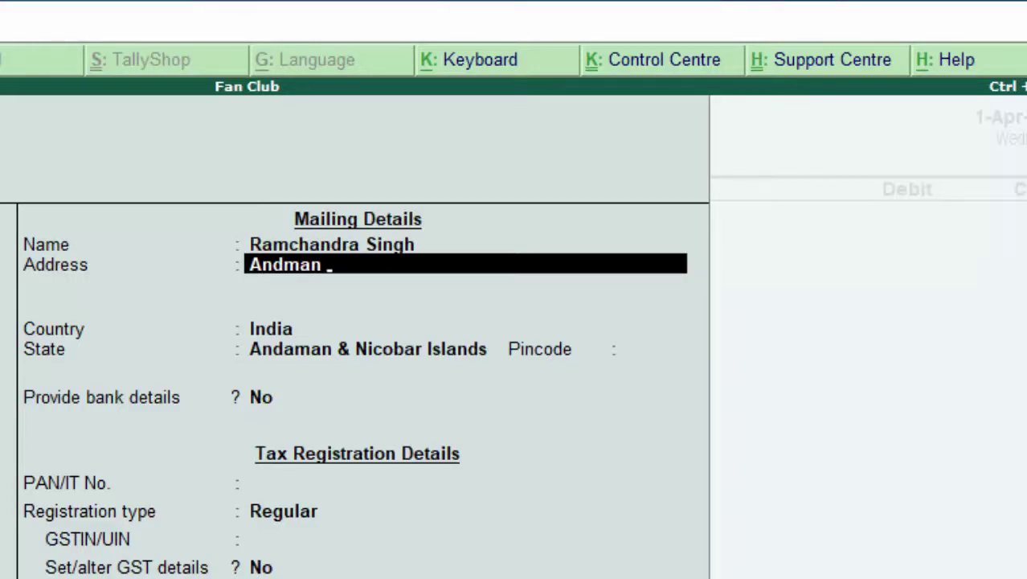
text(N)
text(icob)
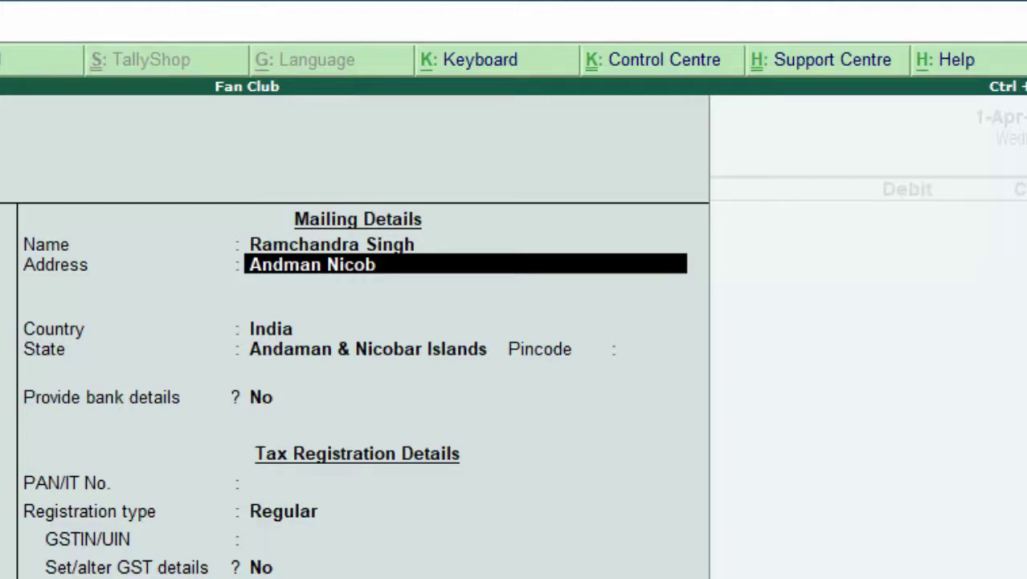
text(ar)
key(Return)
key(Return)
key(Return)
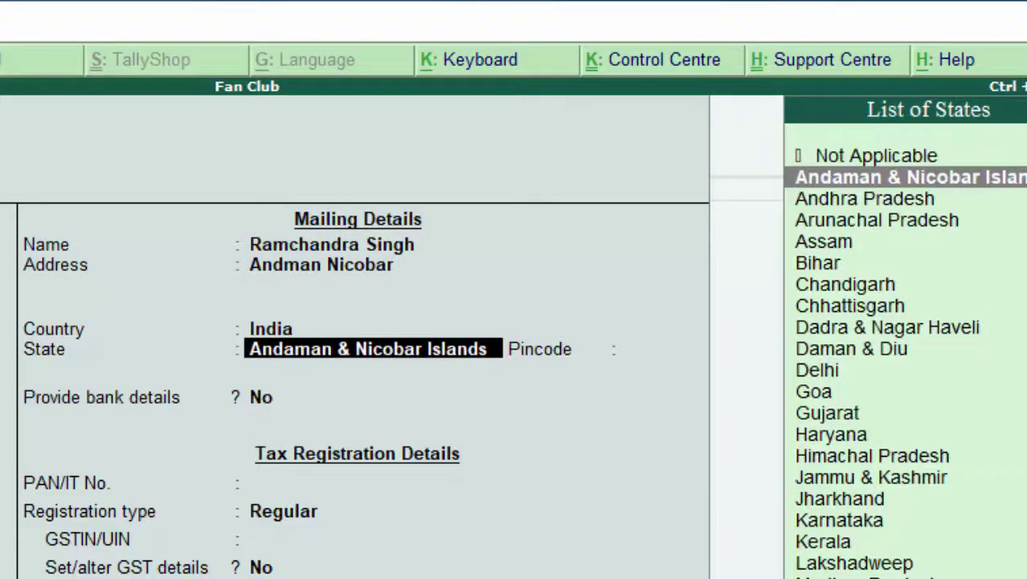
key(Return)
key(Return)
key(Return)
key(Return)
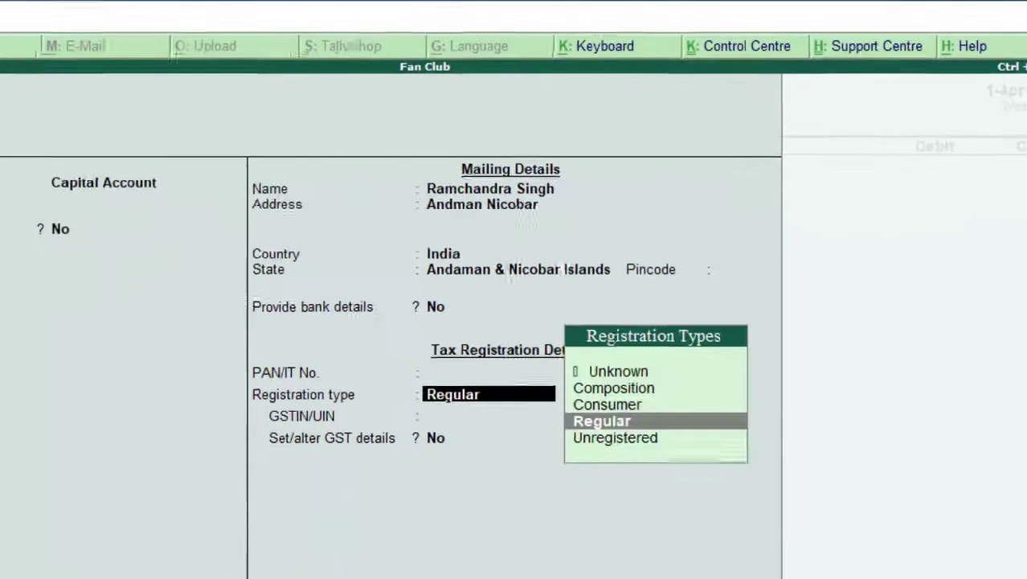
key(Return)
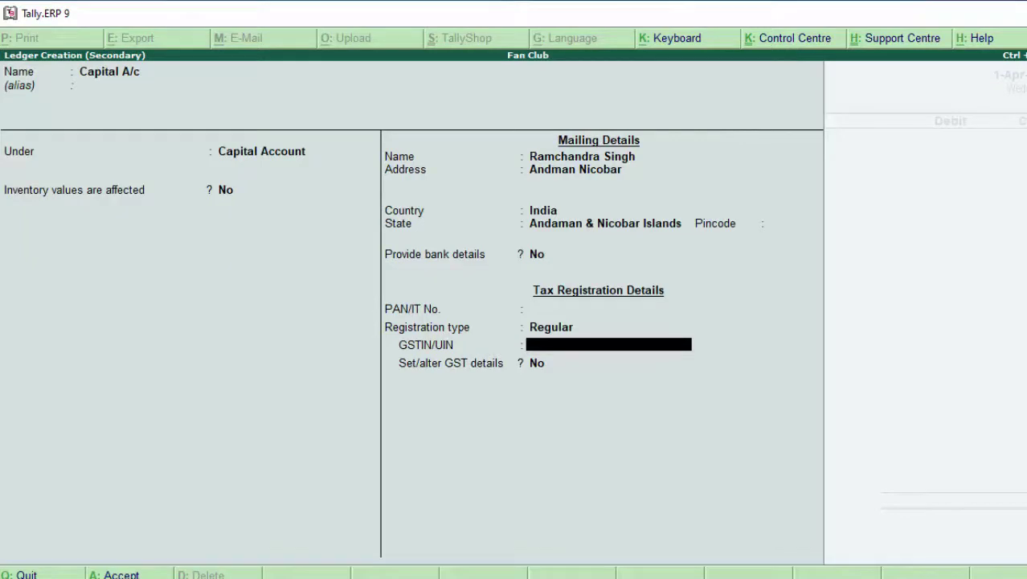
text(A)
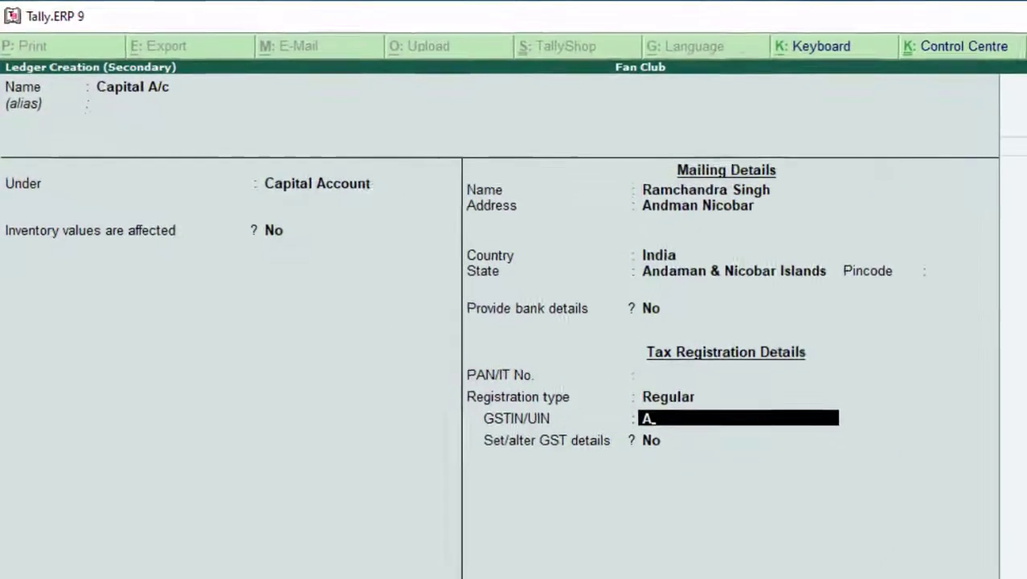
text(UUIIOOOOP)
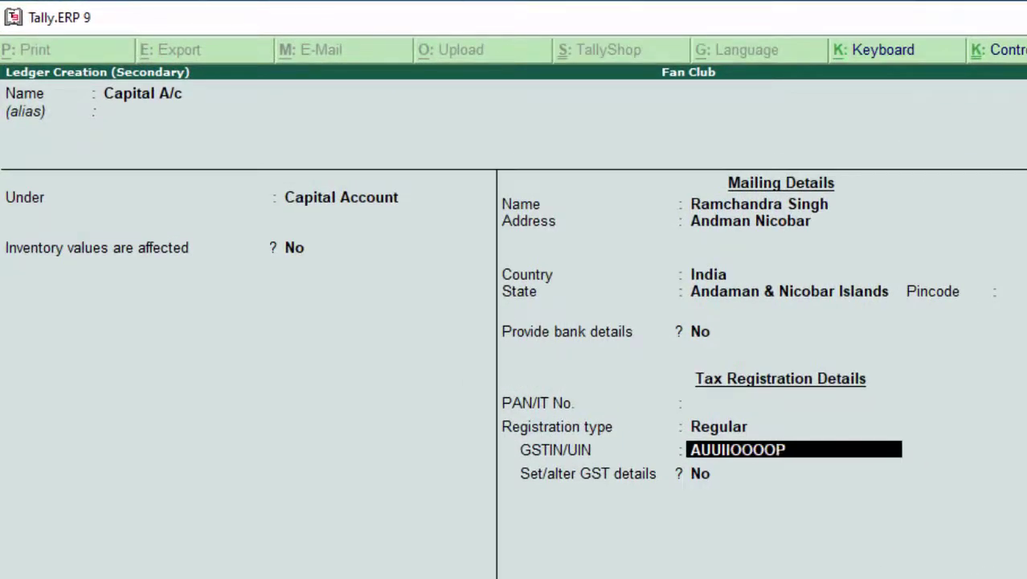
key(Return)
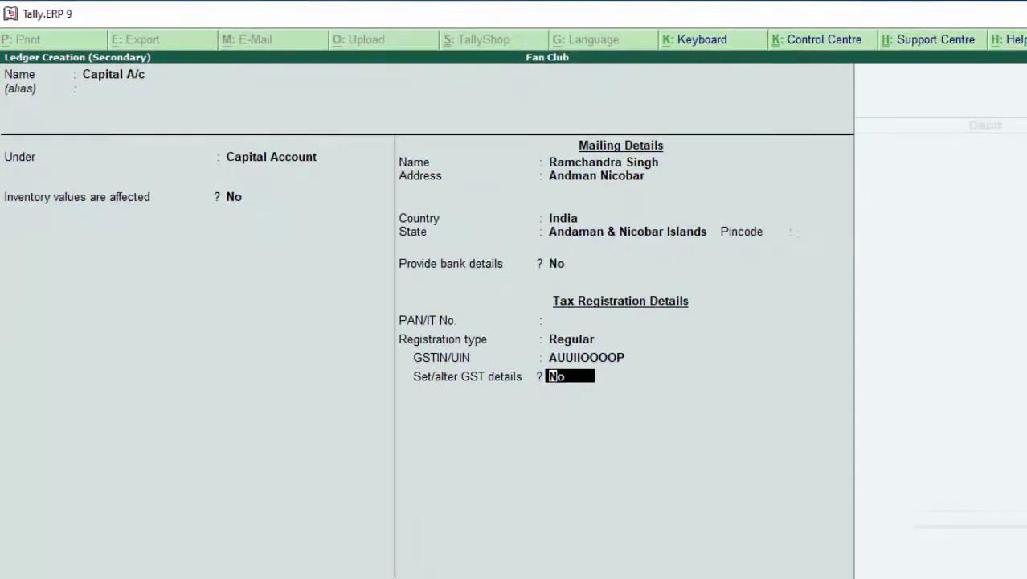
Finish the ledger, then credit Capital A/c 7,00,000 and debit Cash to save the receipt
key(Return)
key(Return)
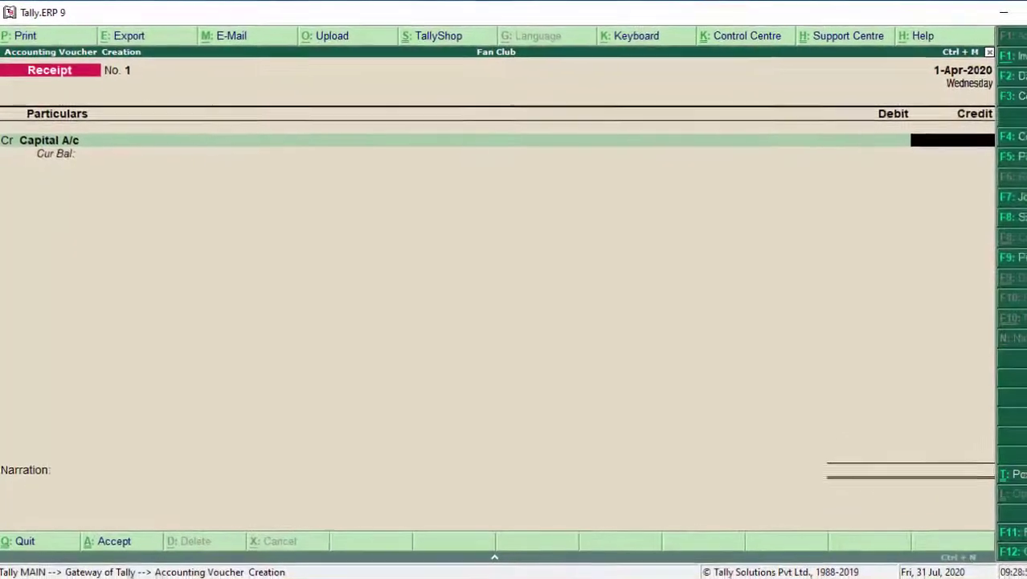
text(7)
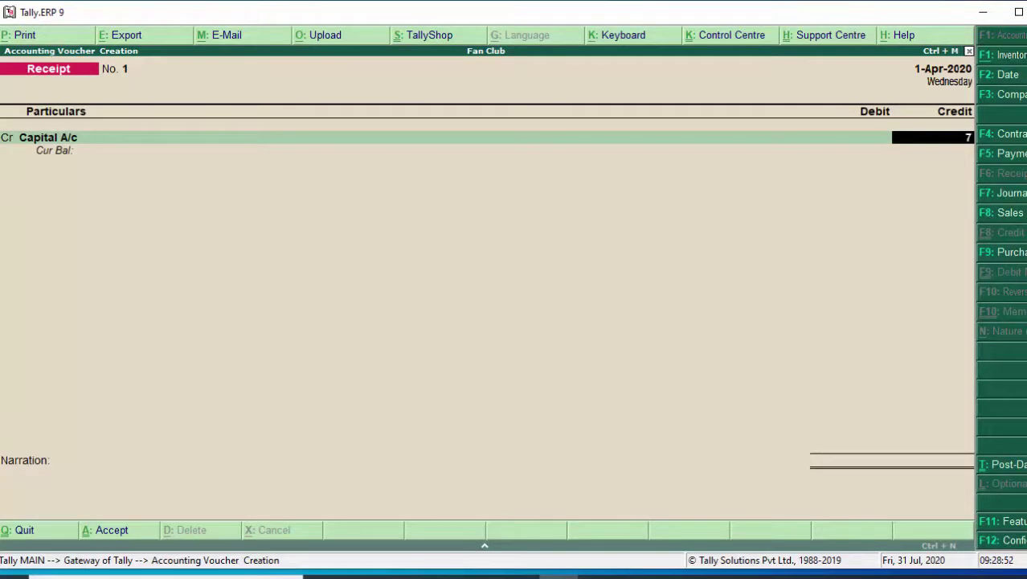
text(,00)
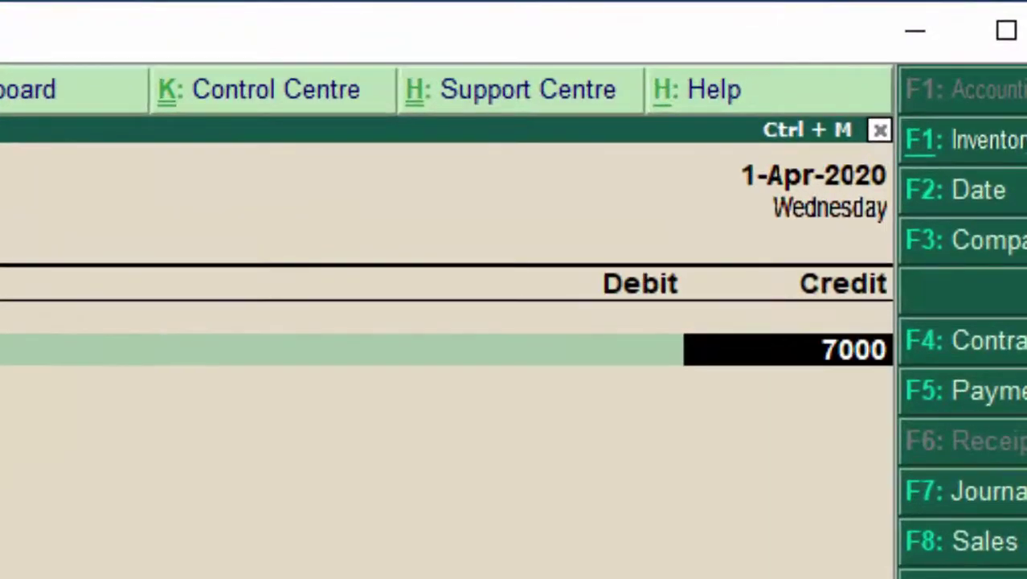
text(,0000)
key(Return)
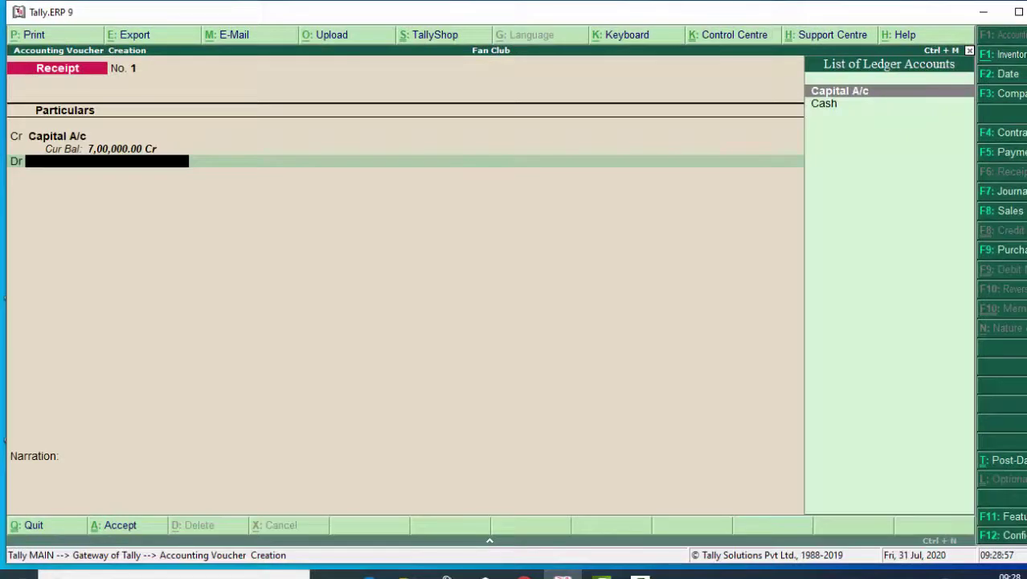
click(824, 103)
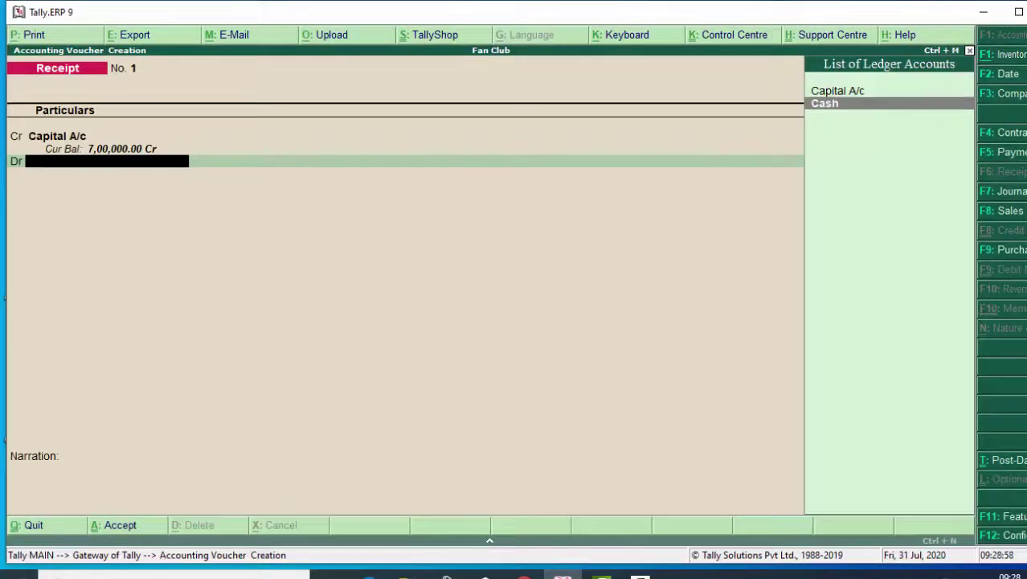
key(Return)
key(Return)
key(Return)
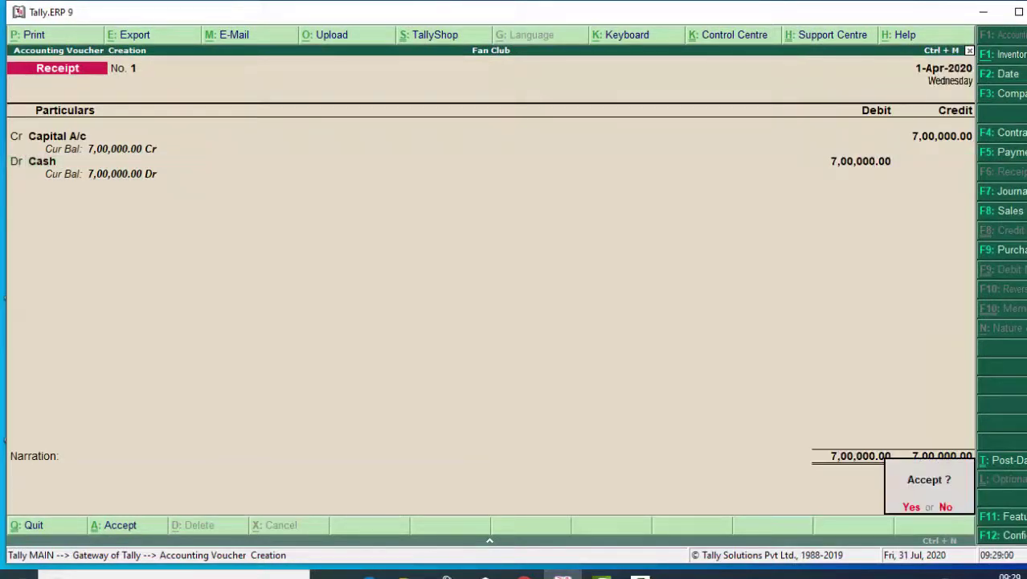
key(Return)
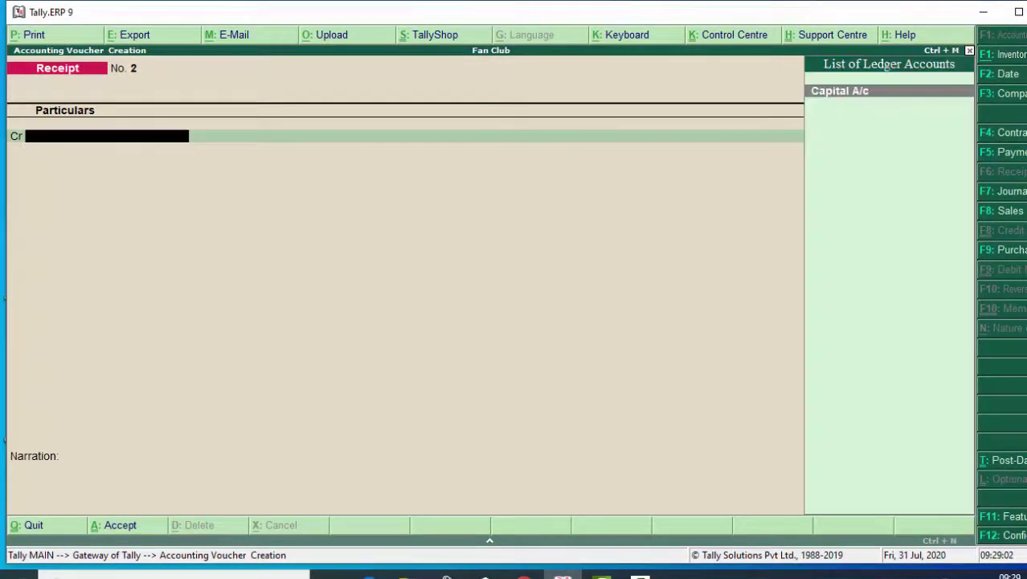
key(Escape)
key(Return)
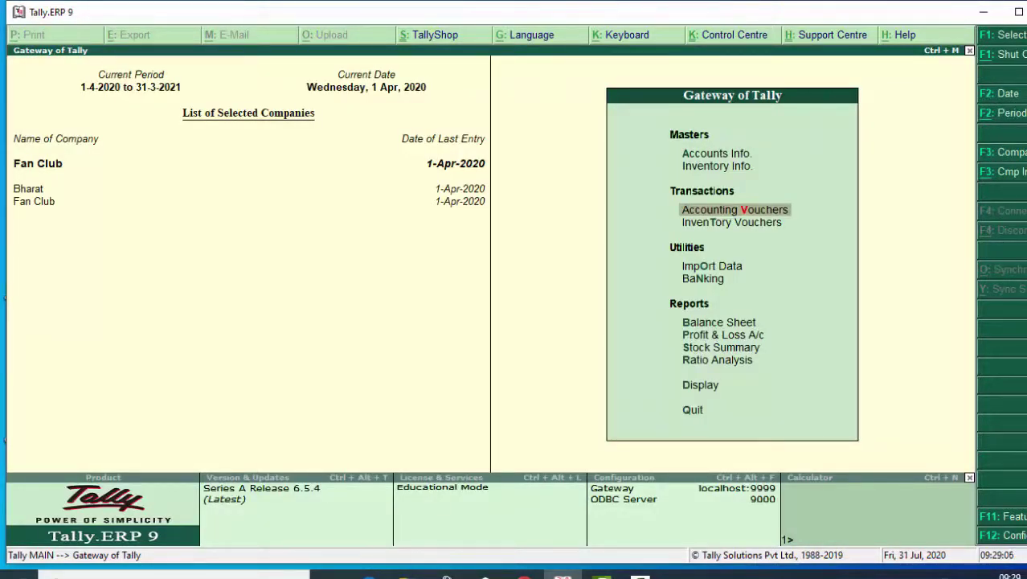
Start Purchase voucher No. 1 with supplier invoice 600 dated 1-Apr-2020
key(Return)
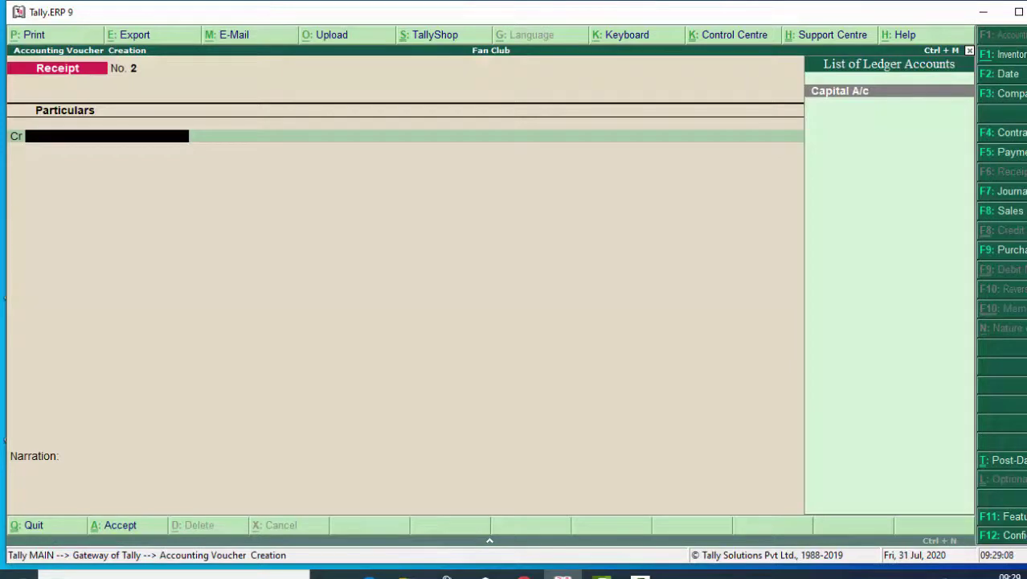
click(1000, 258)
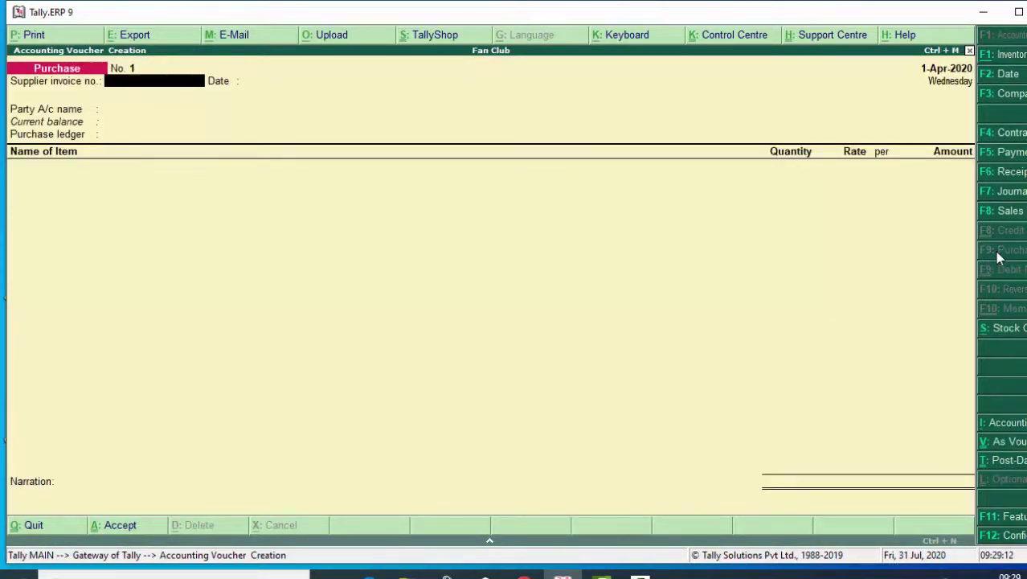
text(600)
key(Return)
key(Return)
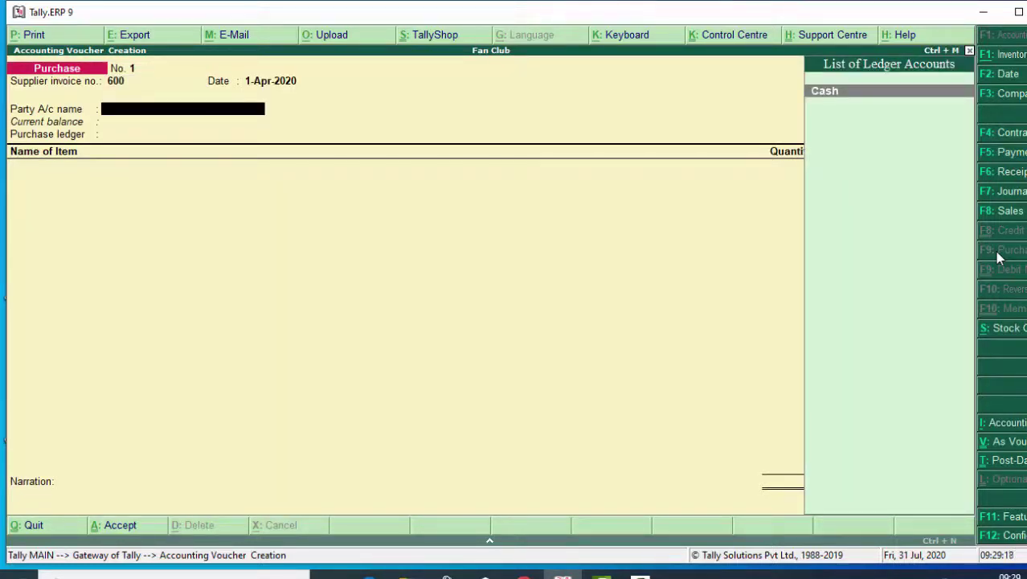
key(alt+c)
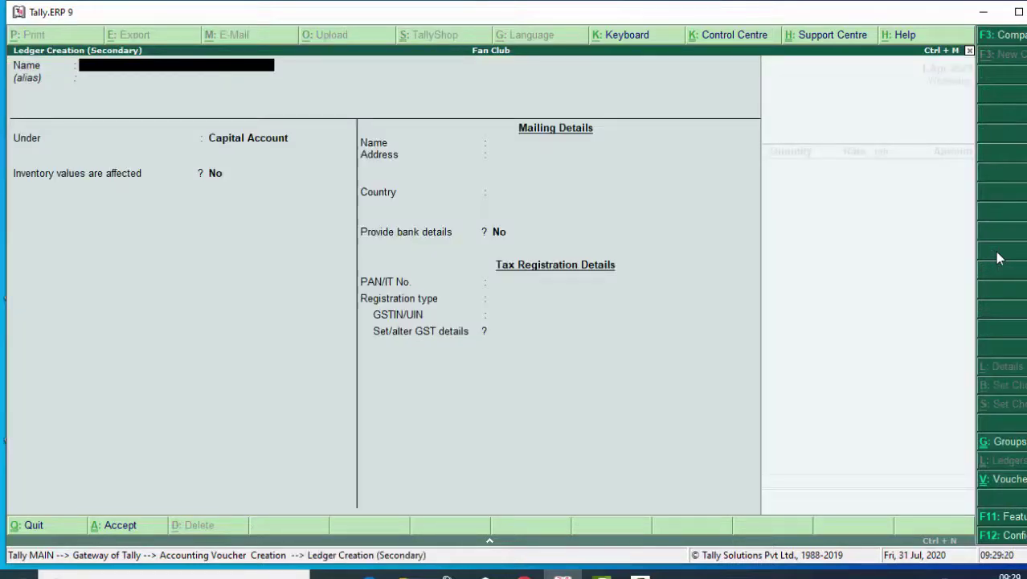
Create the creditor party ledger under Sundry Creditors with bill-by-bill balances and no credit period
text(Cre)
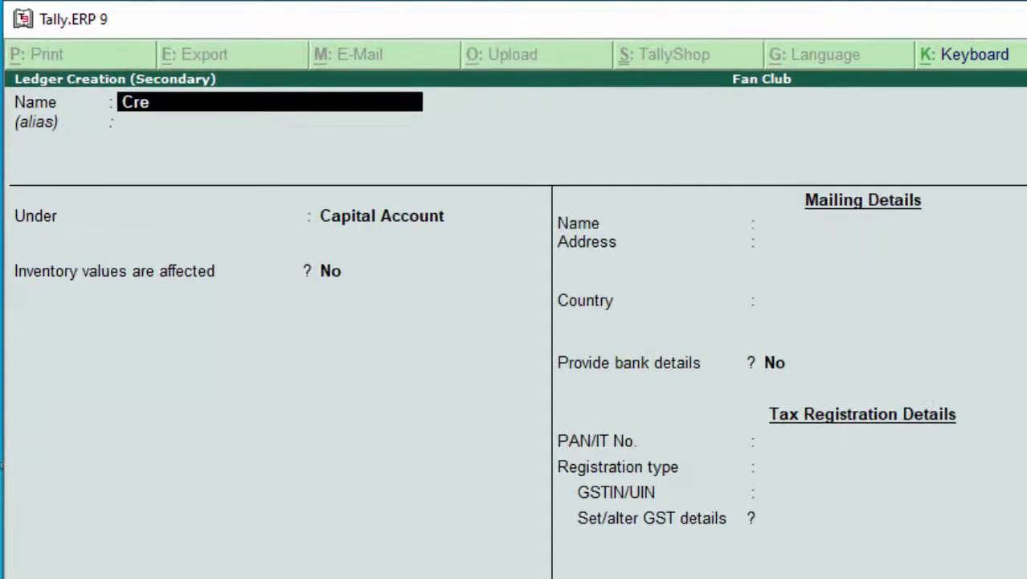
text(dito)
text(r S)
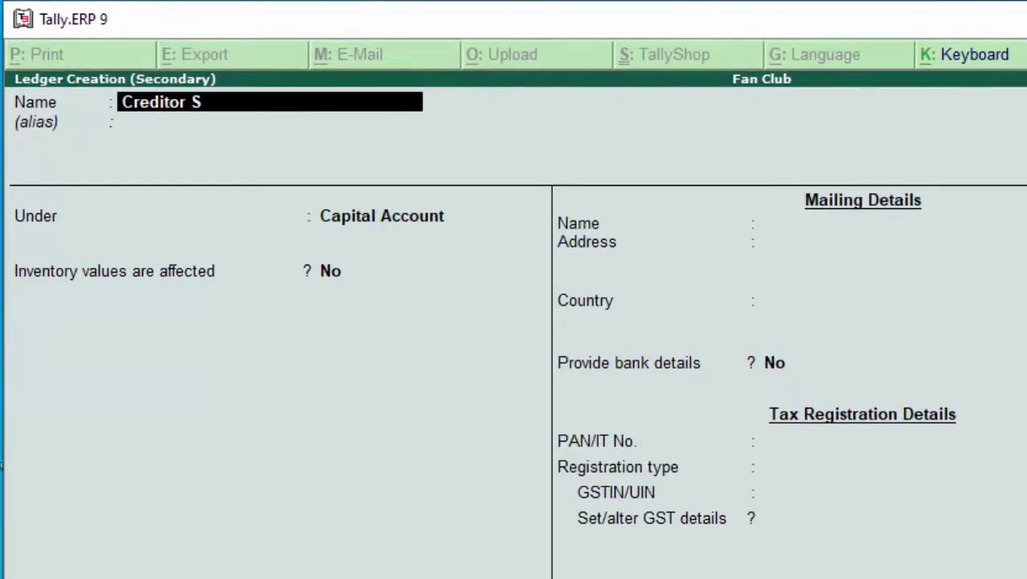
text(us)
text(hant)
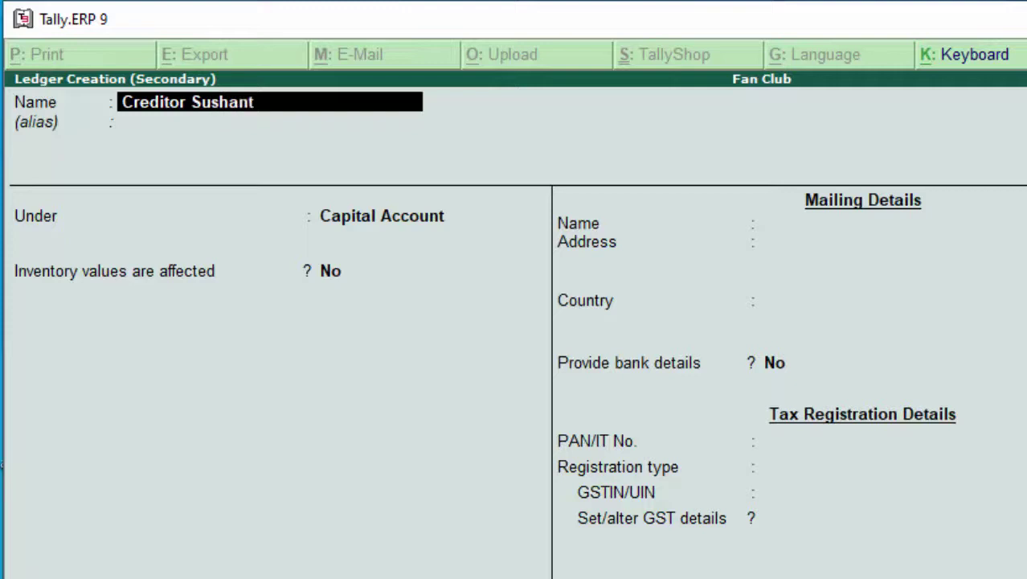
key(Return)
key(Return)
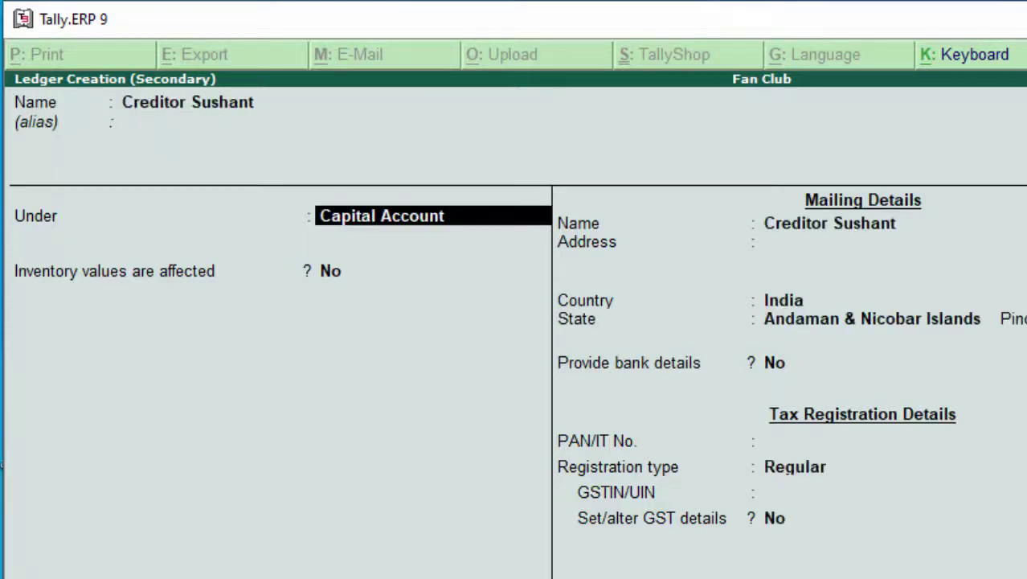
text(S)
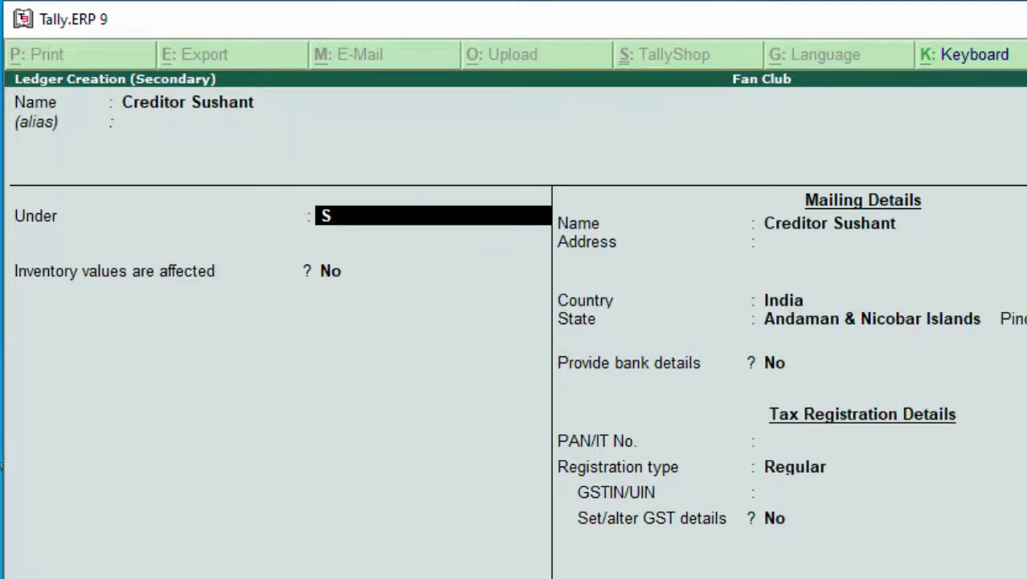
text(u)
key(Return)
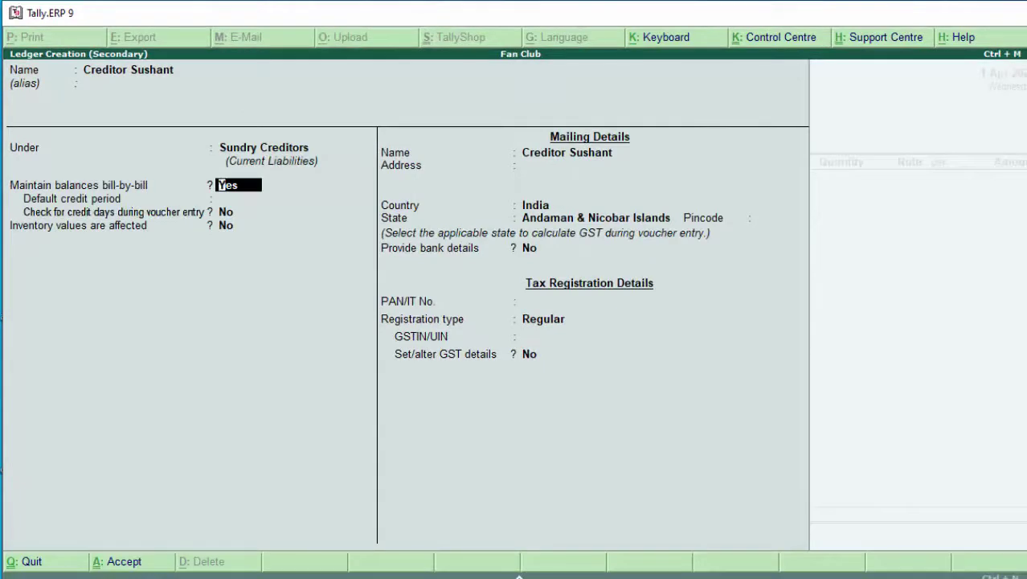
key(Return)
key(Return)
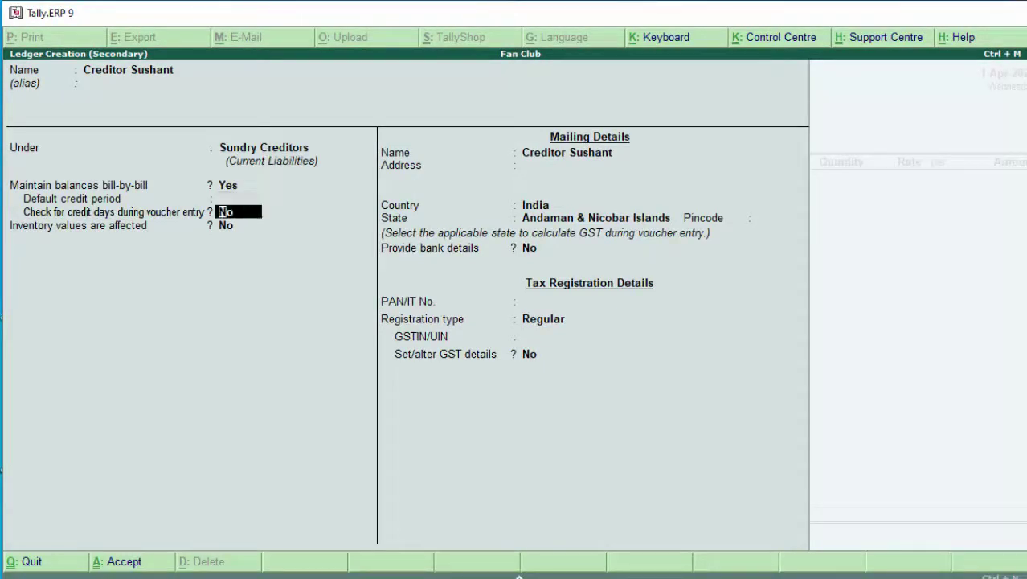
key(Return)
Add the creditor's Andaman Nicobar address, save the ledger, and confirm the supplier details
key(Return)
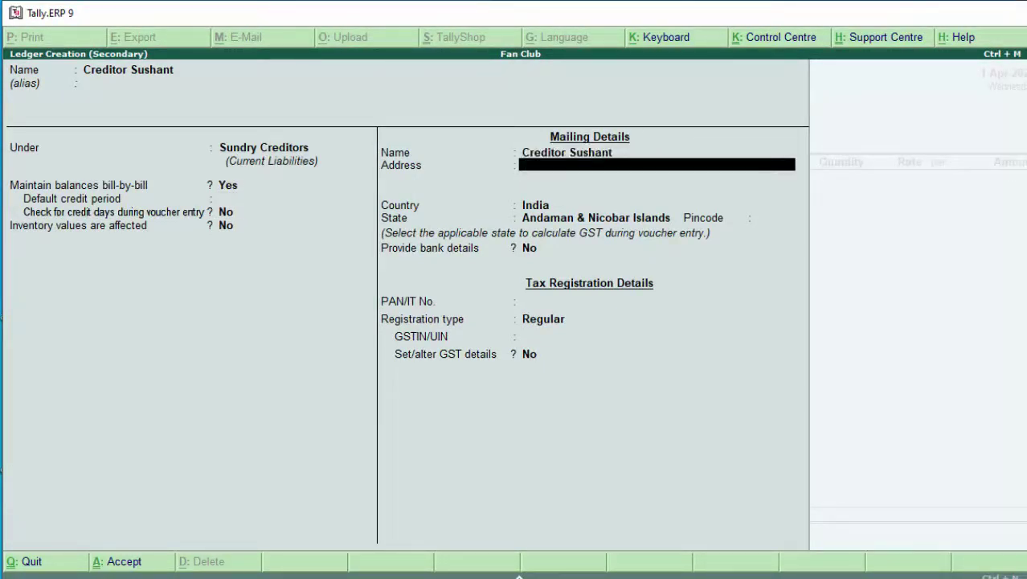
text(An)
text(dman Nicobar)
key(Return)
key(Return)
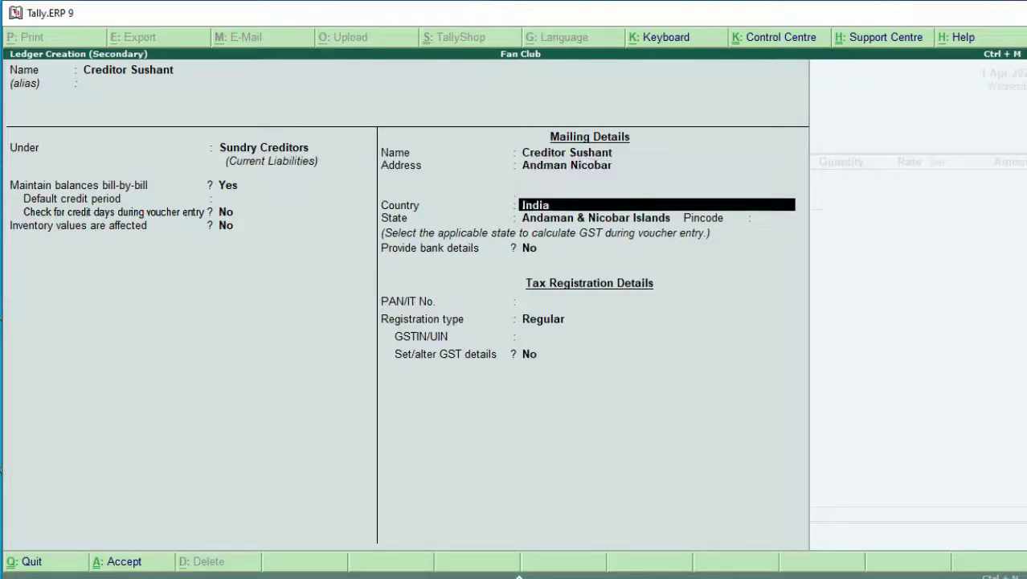
key(Return)
key(Return)
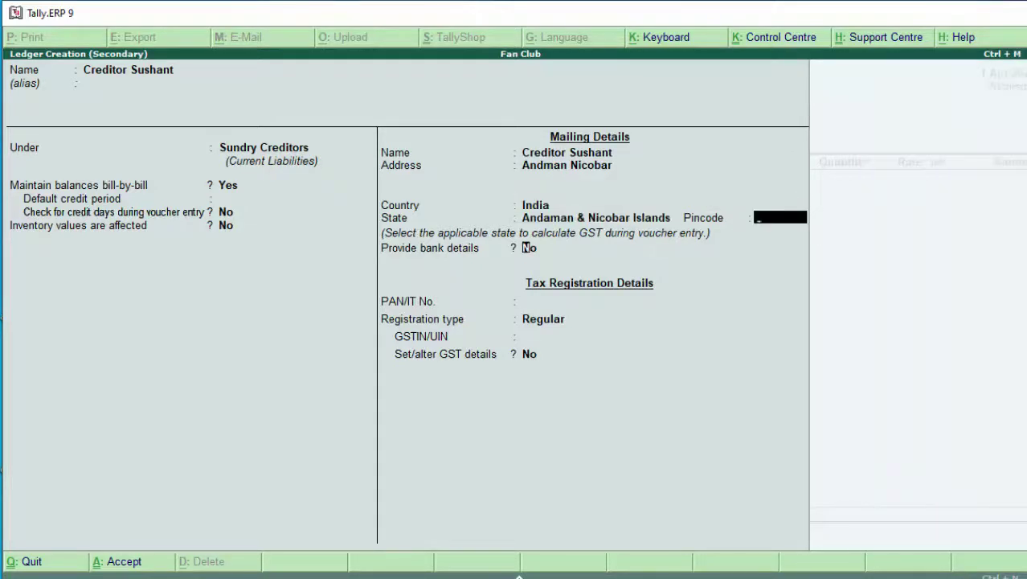
key(Return)
key(Return)
key(Return)
key(Return)
key(Return)
key(Return)
key(Return)
key(Return)
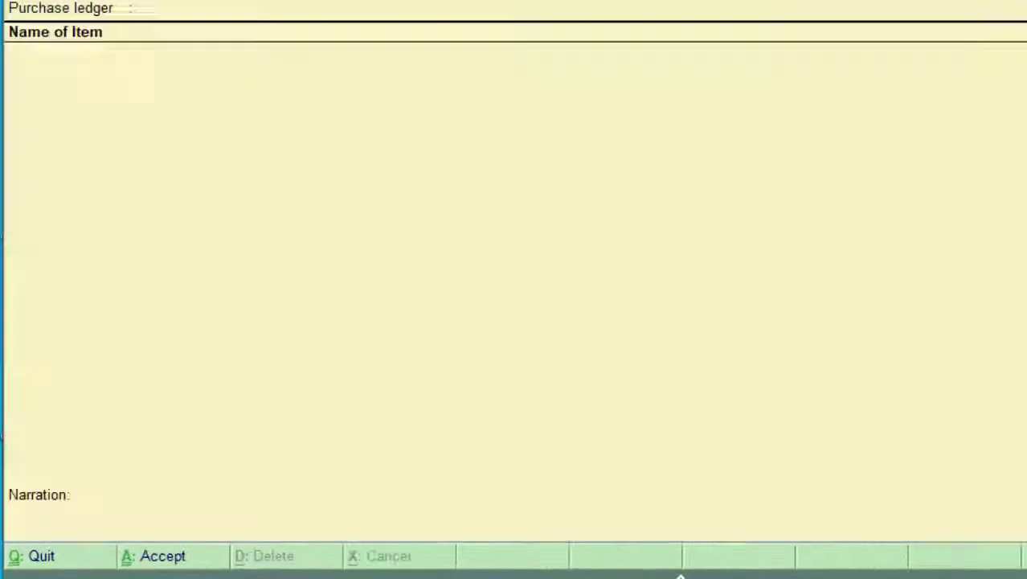
key(Return)
key(Return)
key(Return)
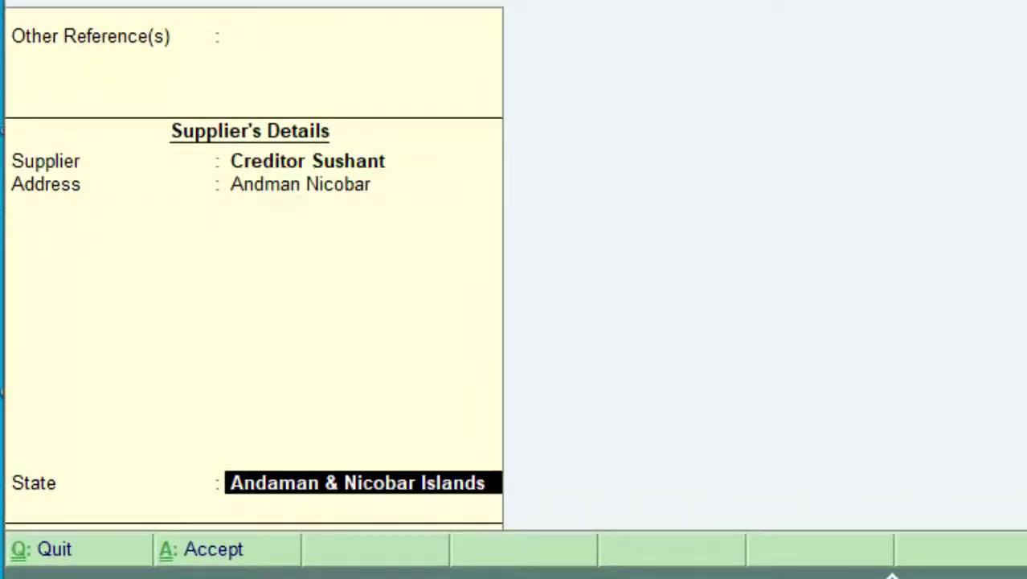
key(Return)
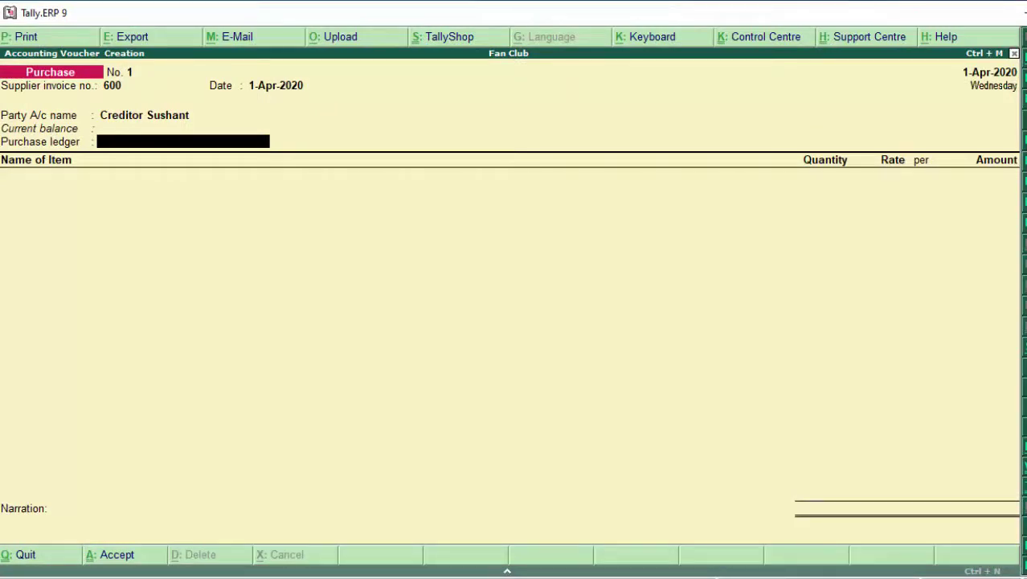
Create Purchase A/c under Purchase Accounts with supply type Goods as the purchase ledger
key(alt+c)
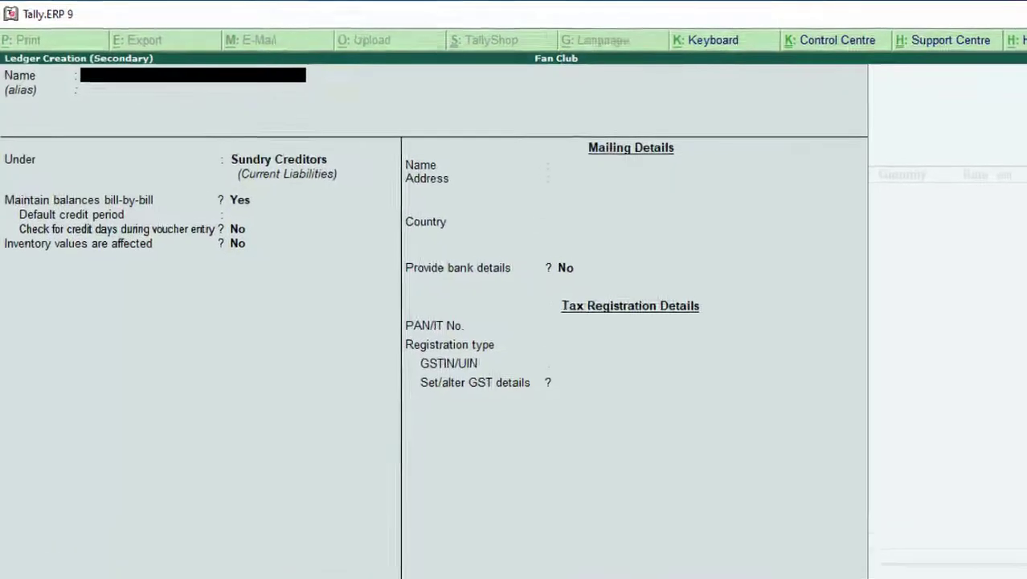
text(Purc)
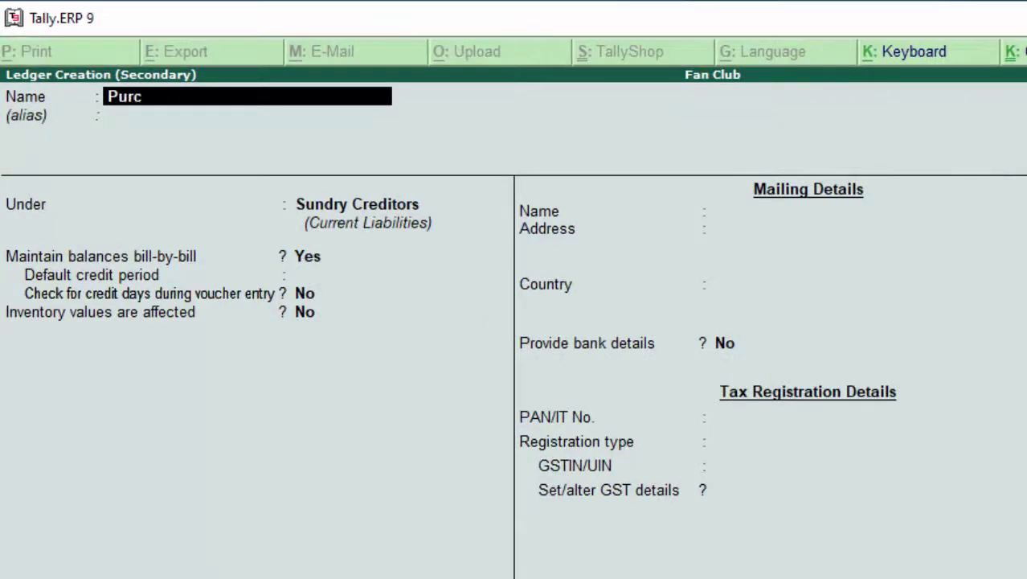
text(hase A)
text(/c)
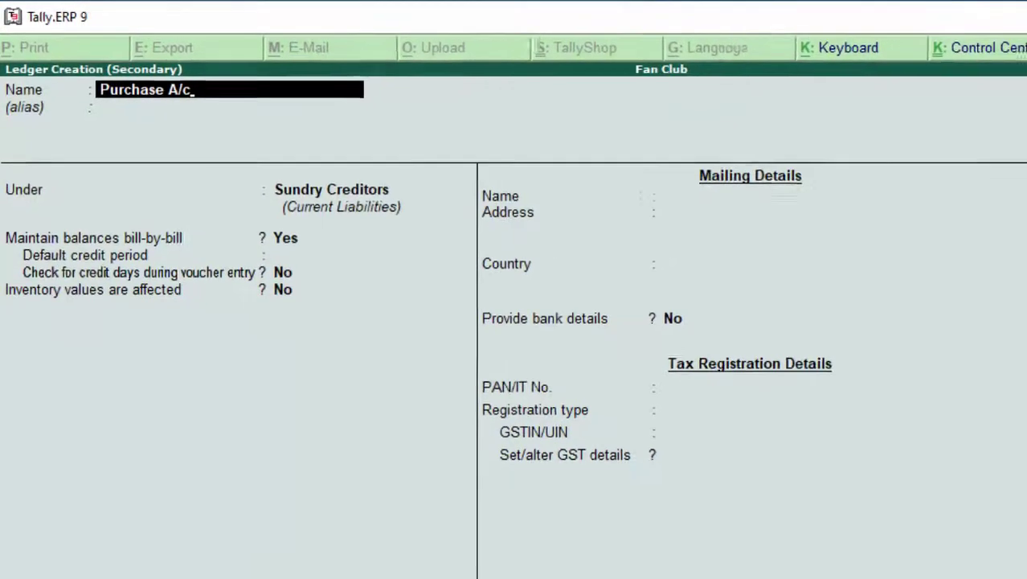
key(Return)
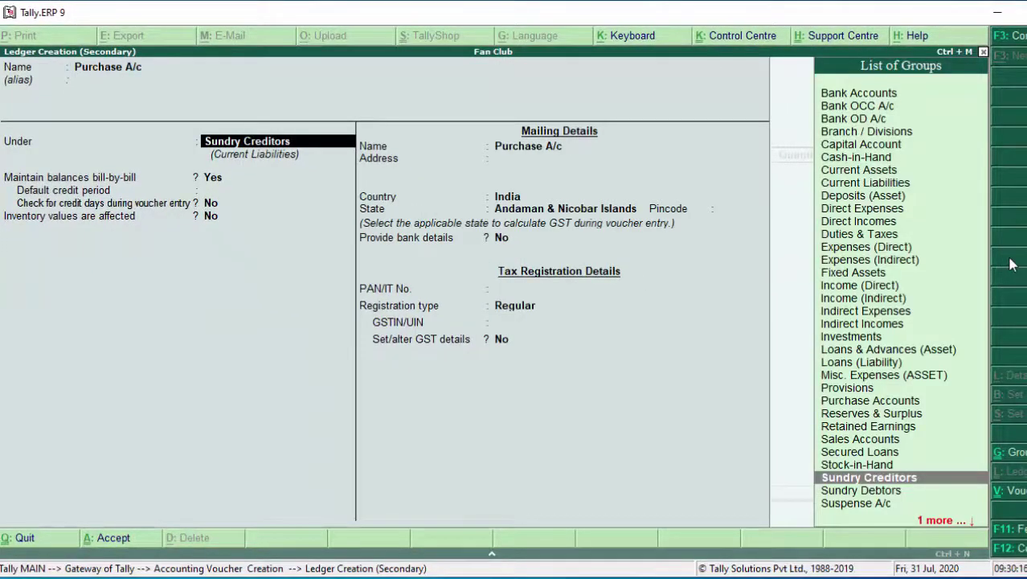
text(P)
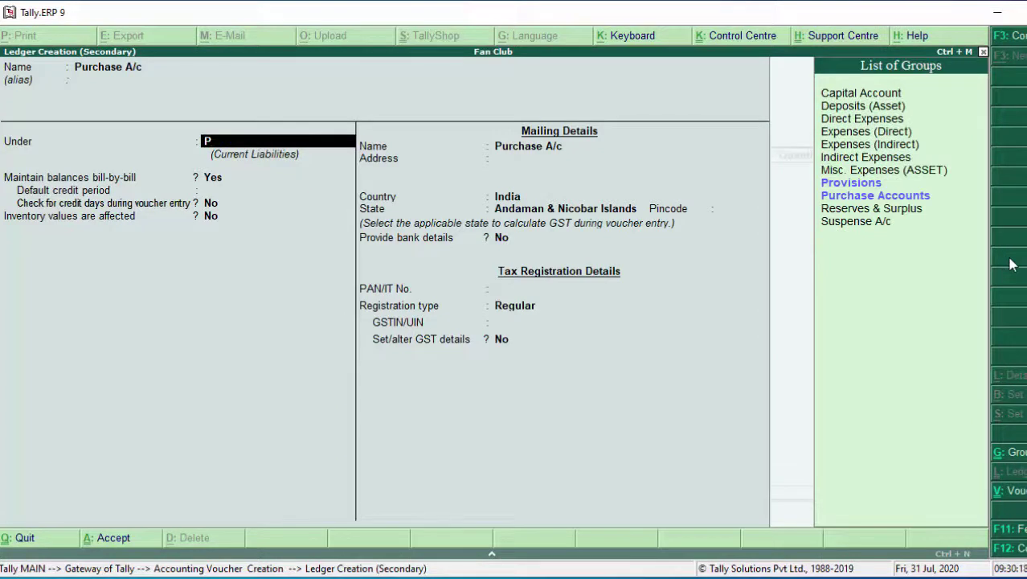
key(Down)
key(Return)
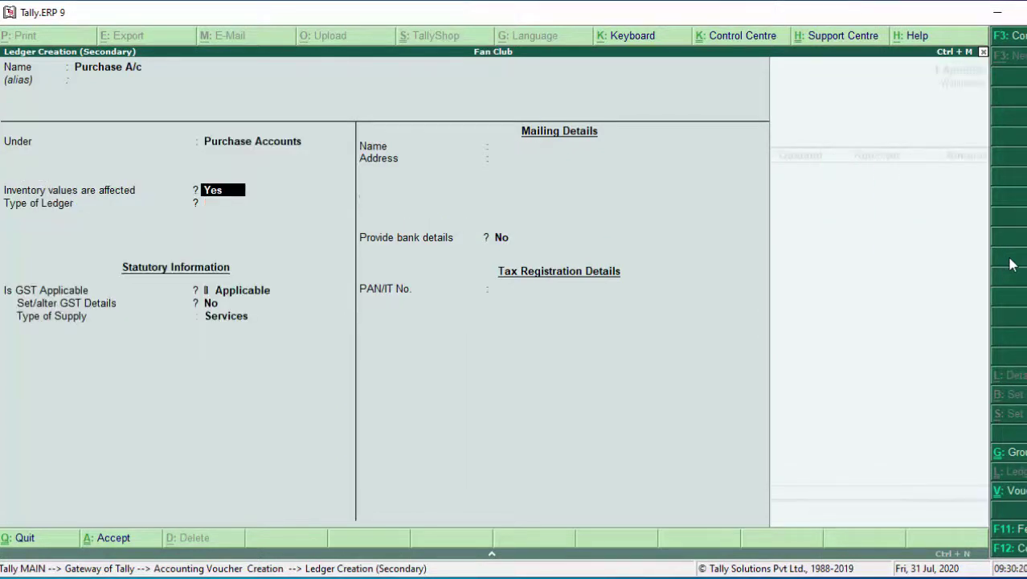
key(Return)
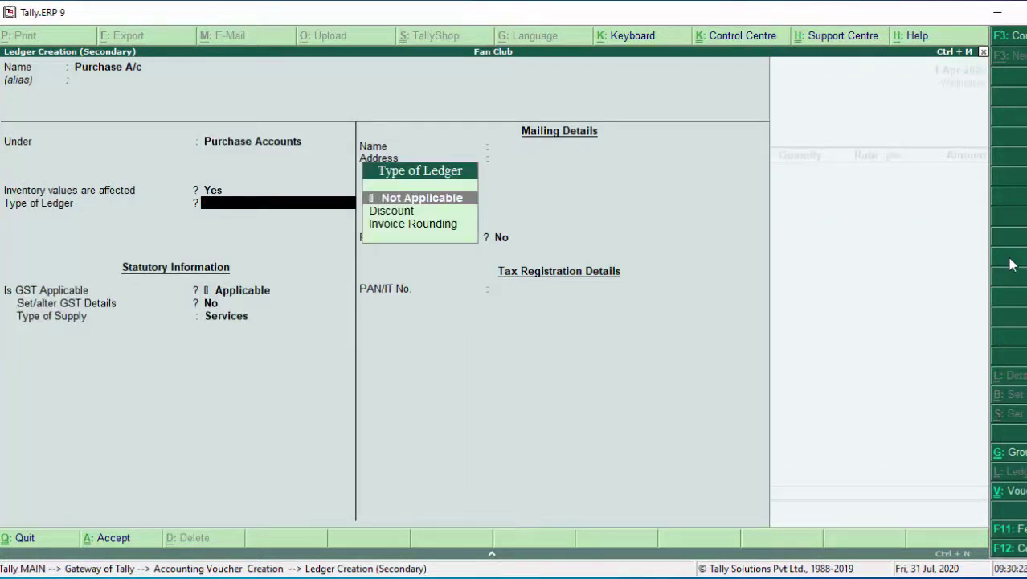
key(Return)
key(Return)
key(Return)
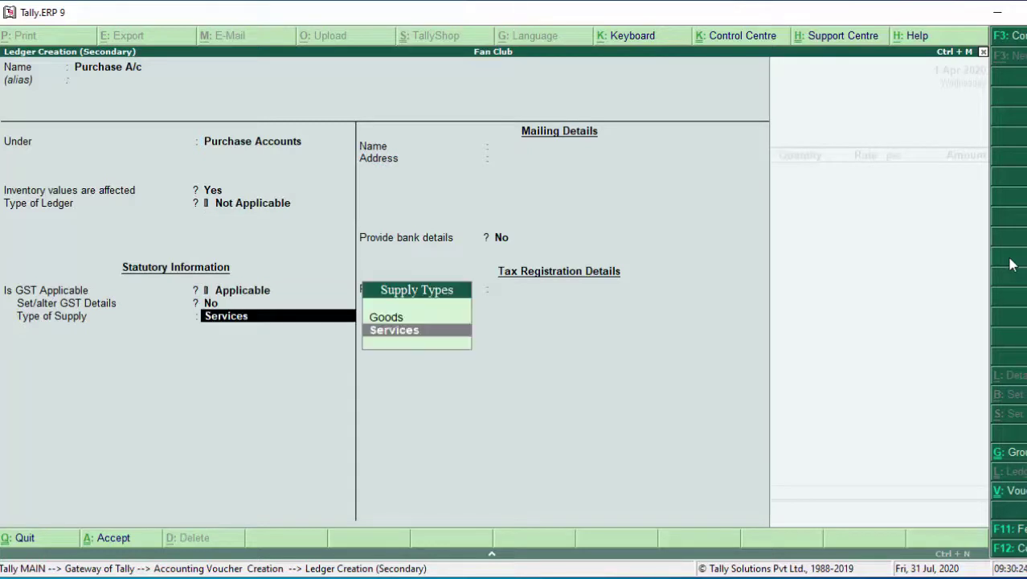
key(Up)
key(Return)
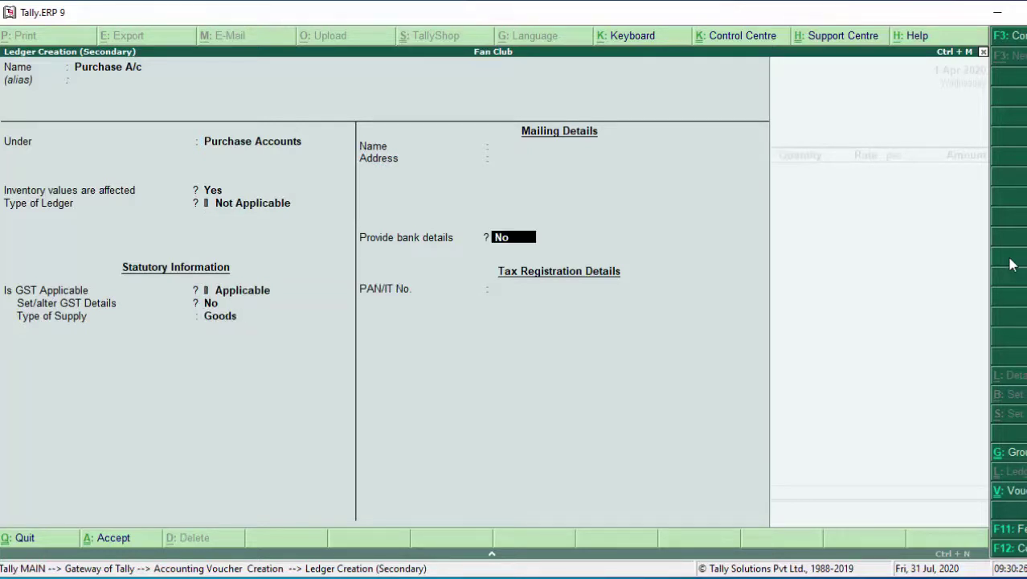
key(Return)
key(Return)
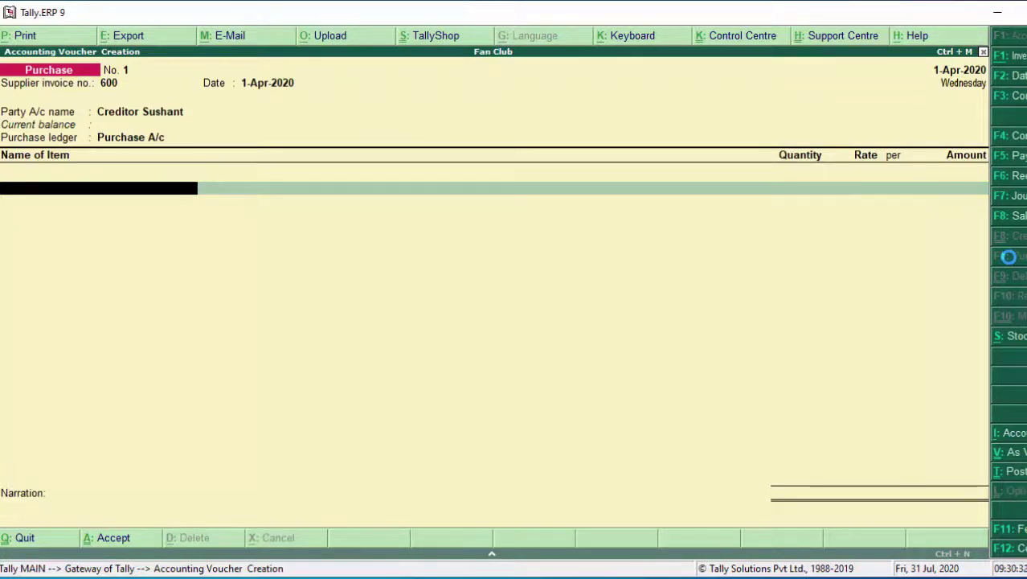
Start a new stock item named Keyboard
key(alt+c)
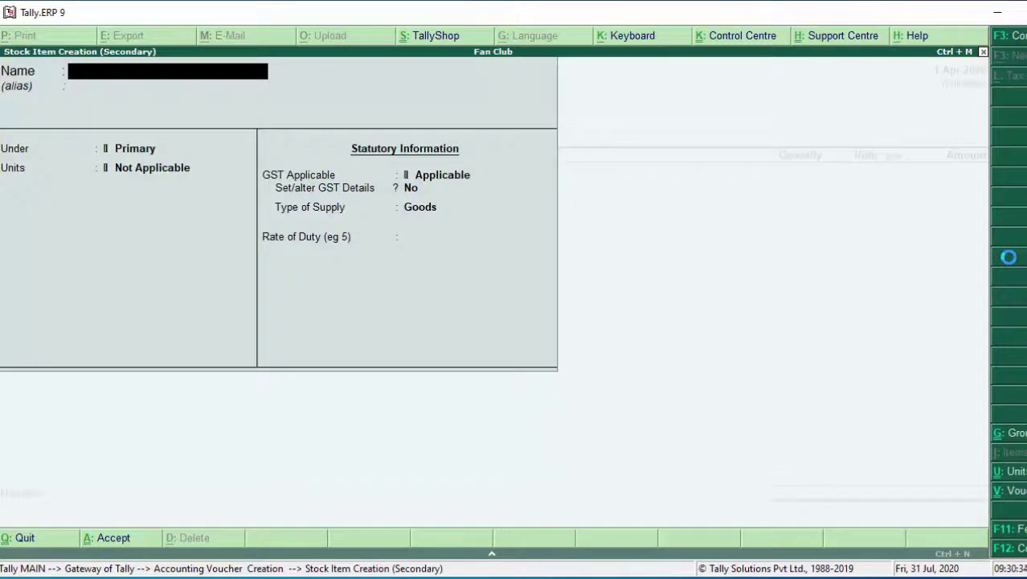
text(K)
text(eybo)
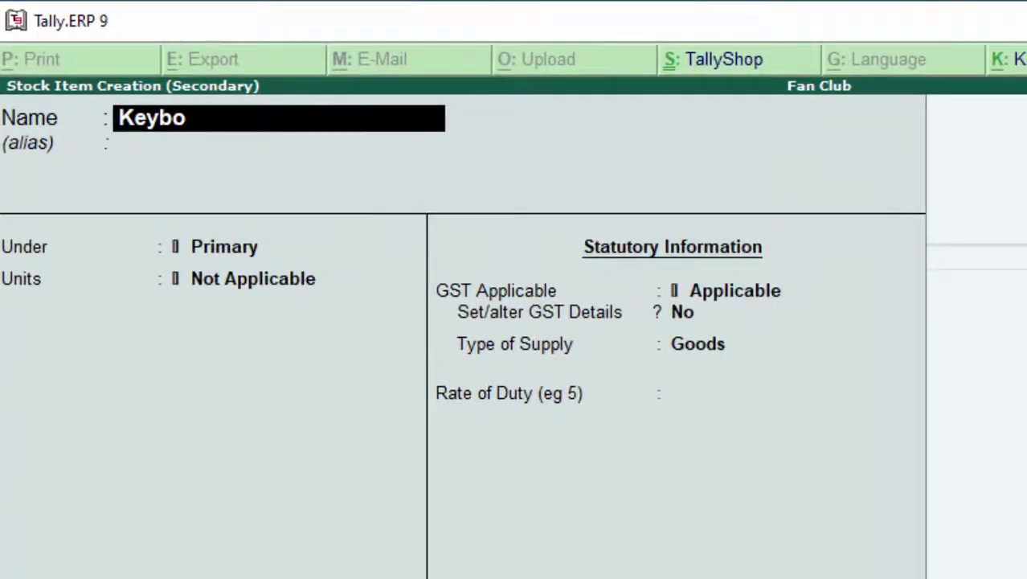
text(ard)
key(Return)
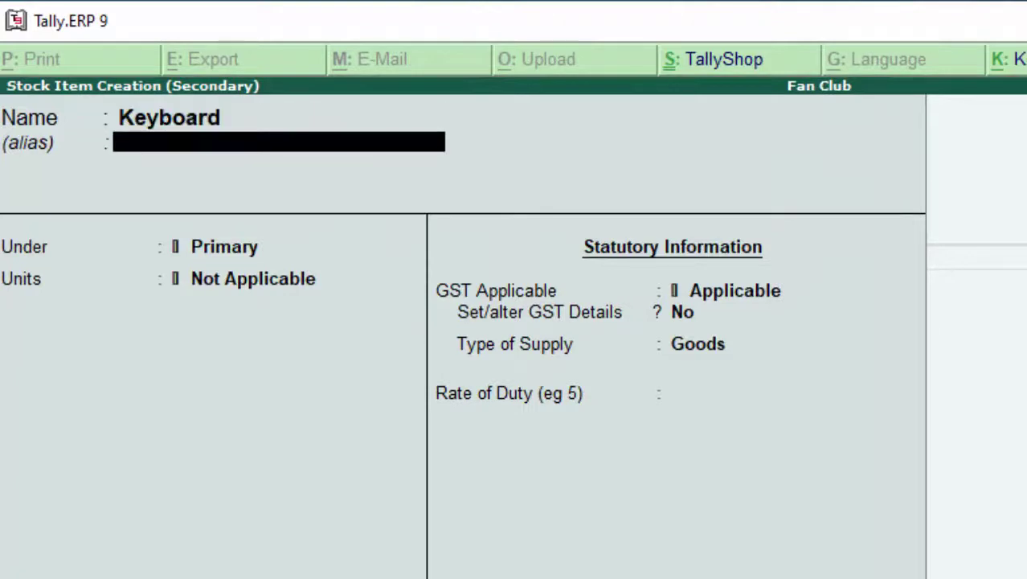
key(Return)
key(Return)
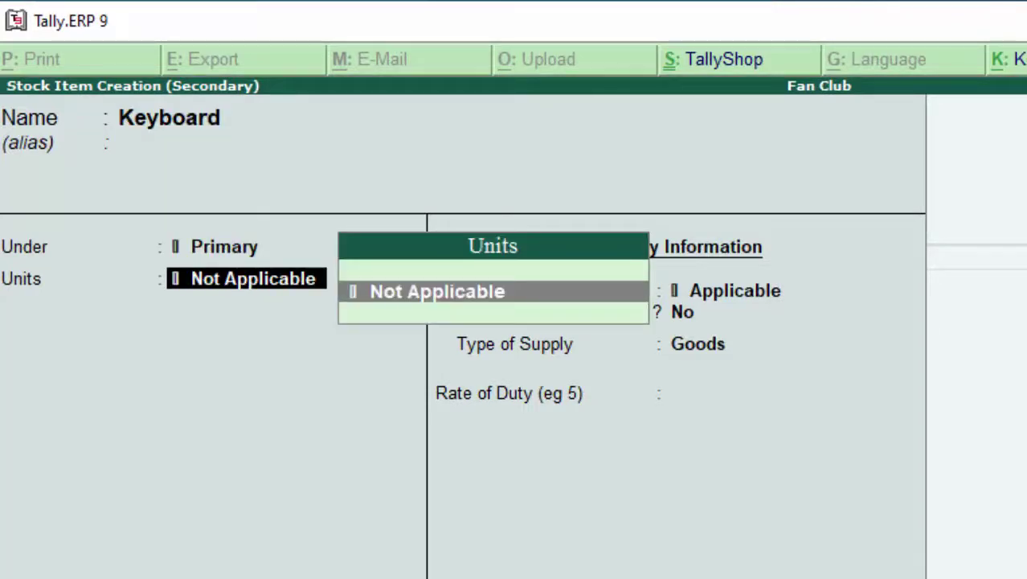
Create unit itm (Item, PCS-PIECES) for Keyboard and confirm Goods supply with duty rate 0
key(alt+c)
text(t)
key(BackSpace)
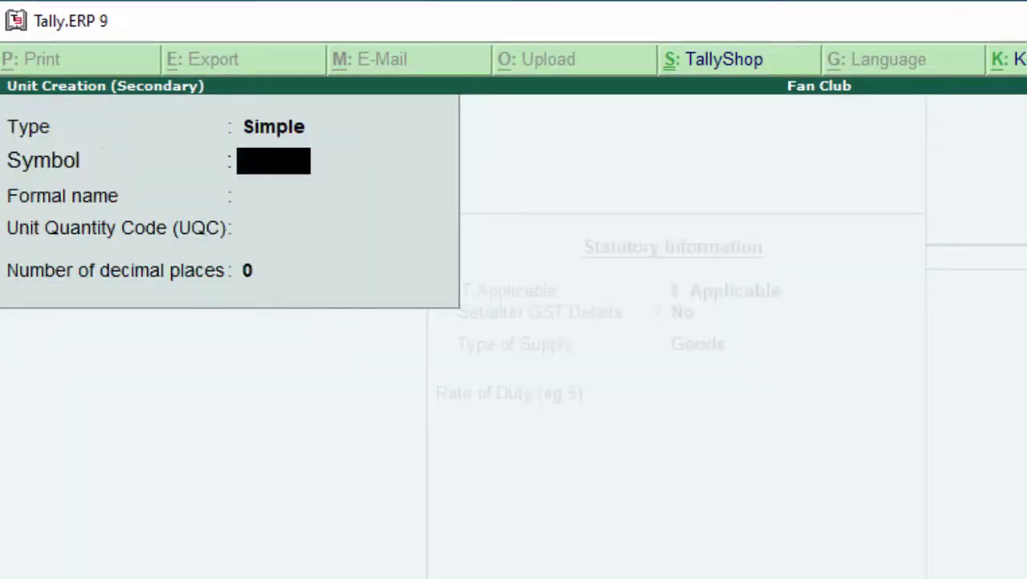
text(itm)
key(Return)
text(I)
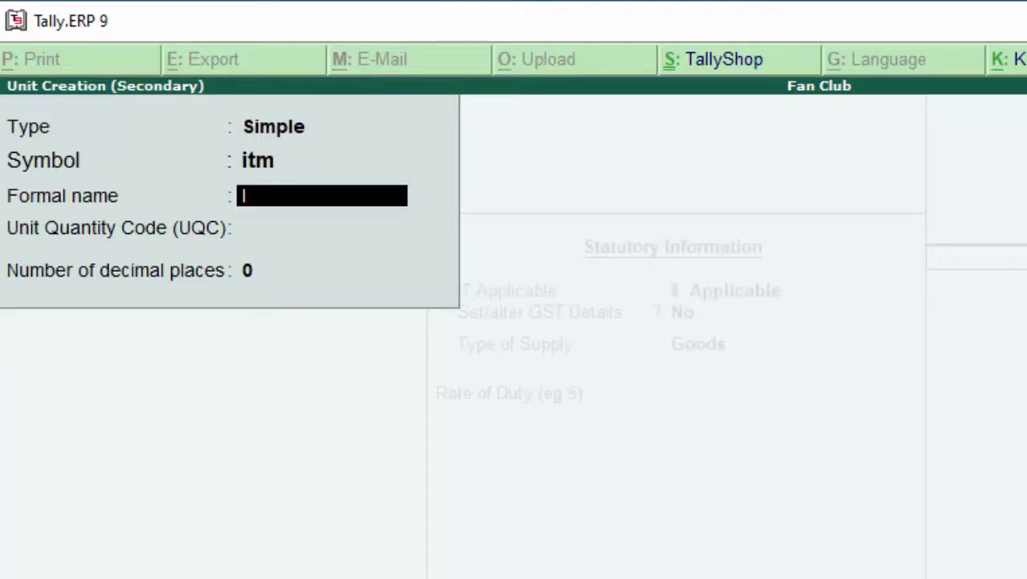
text(tem)
key(Return)
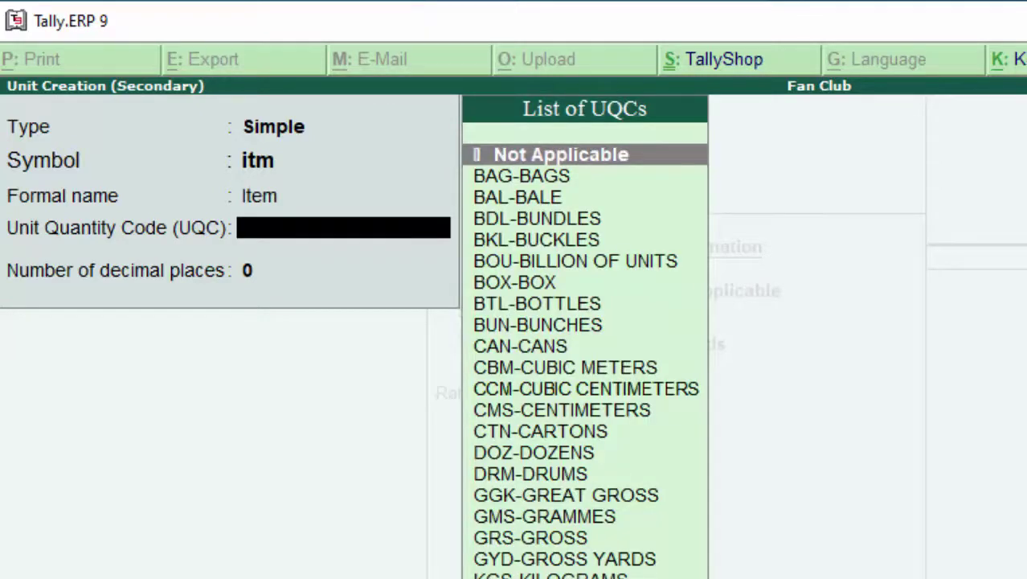
text(p)
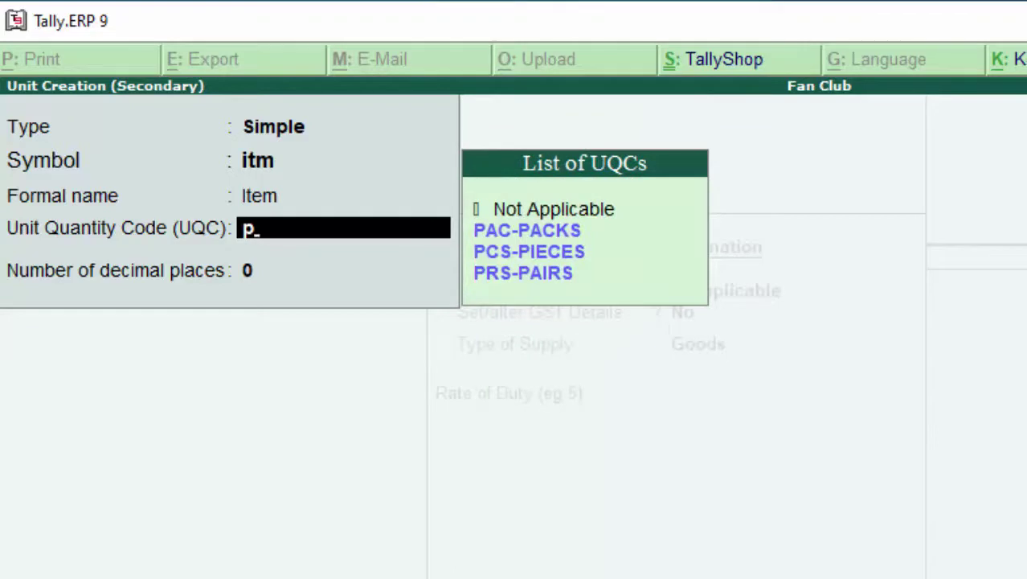
key(Down)
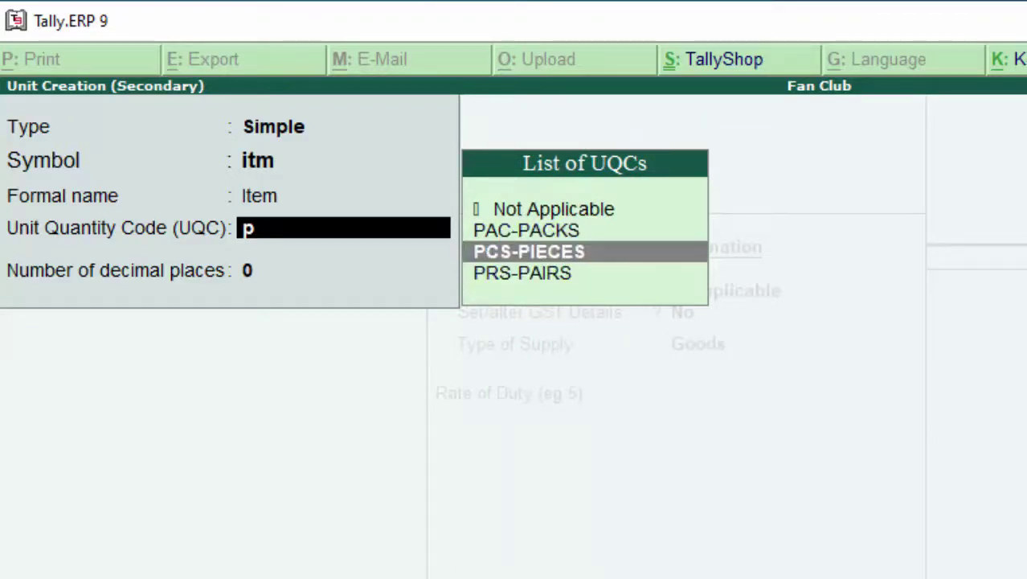
key(Return)
key(Return)
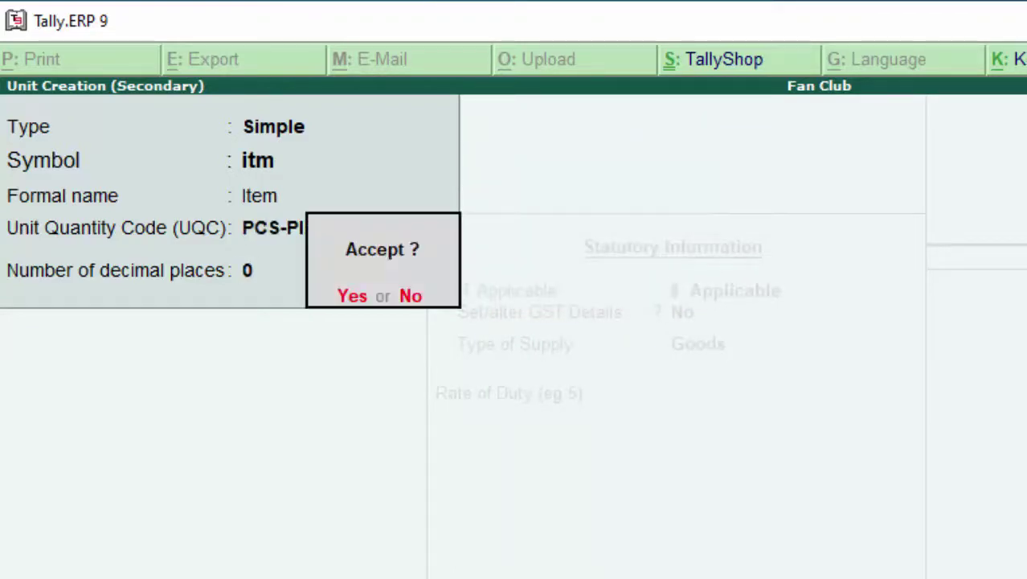
key(Return)
key(Return)
key(Return)
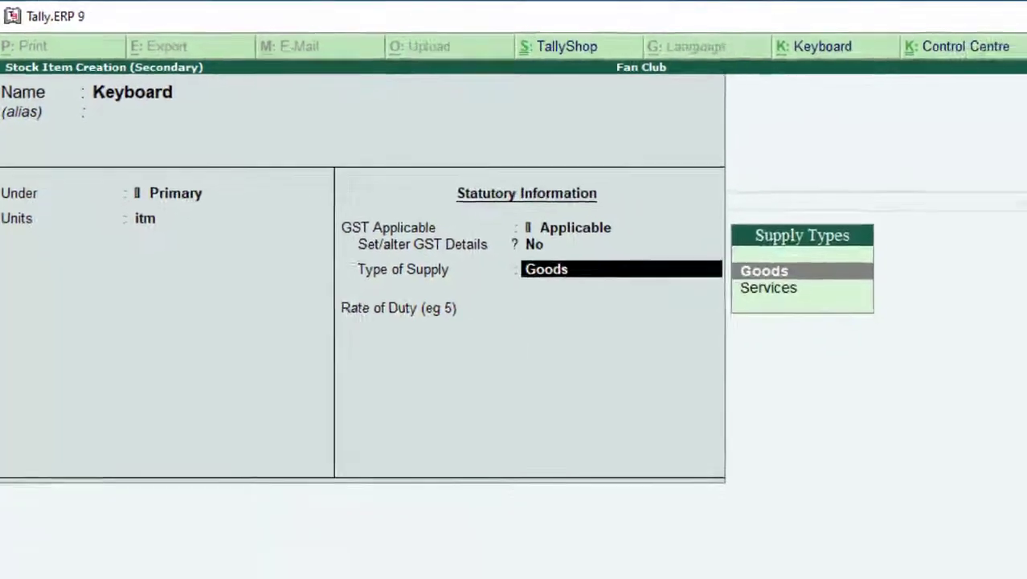
key(Return)
key(Return)
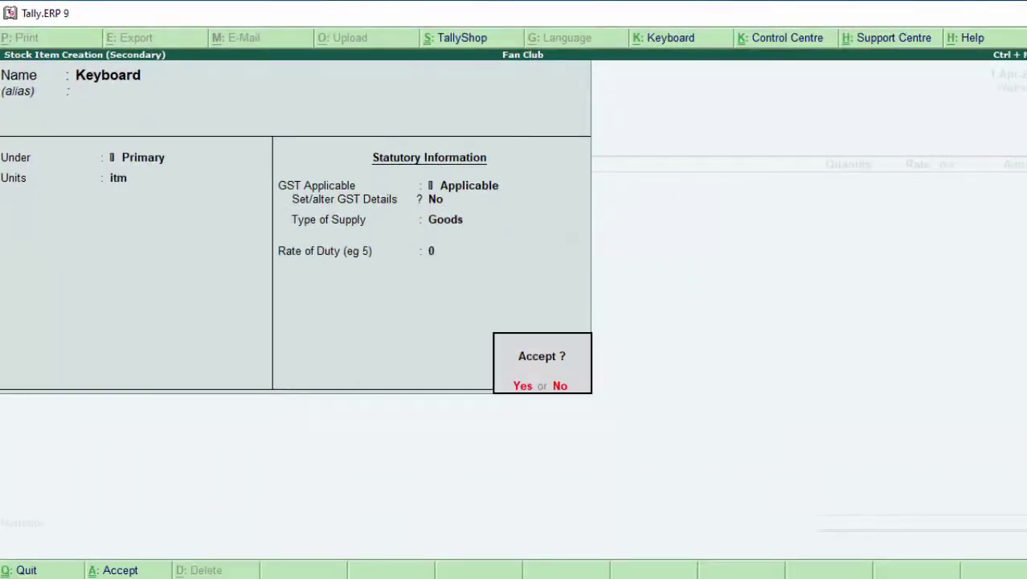
key(Return)
key(Return)
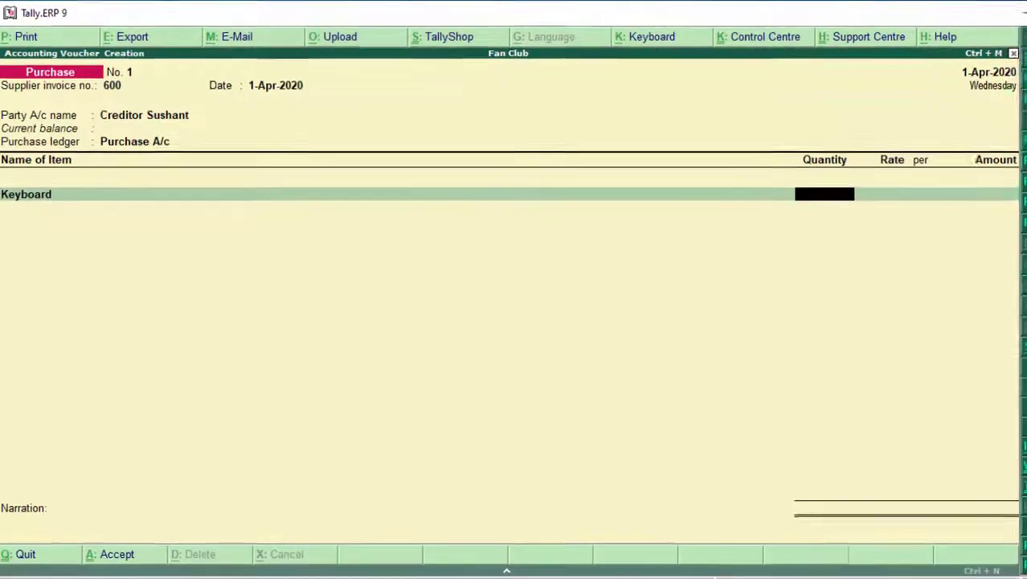
Enter 500 Keyboard units at a rate of 200.00 each
text(500)
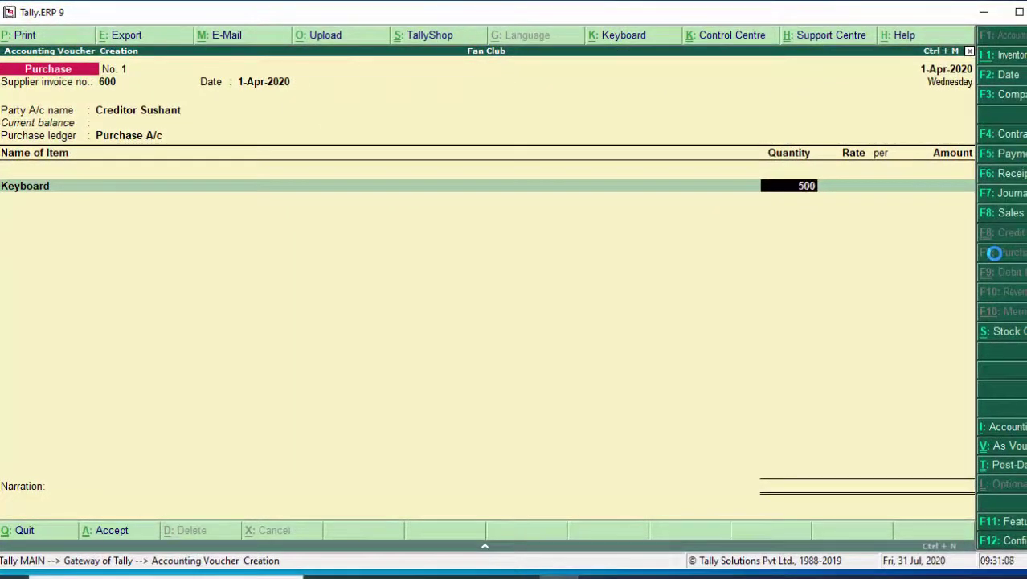
key(Return)
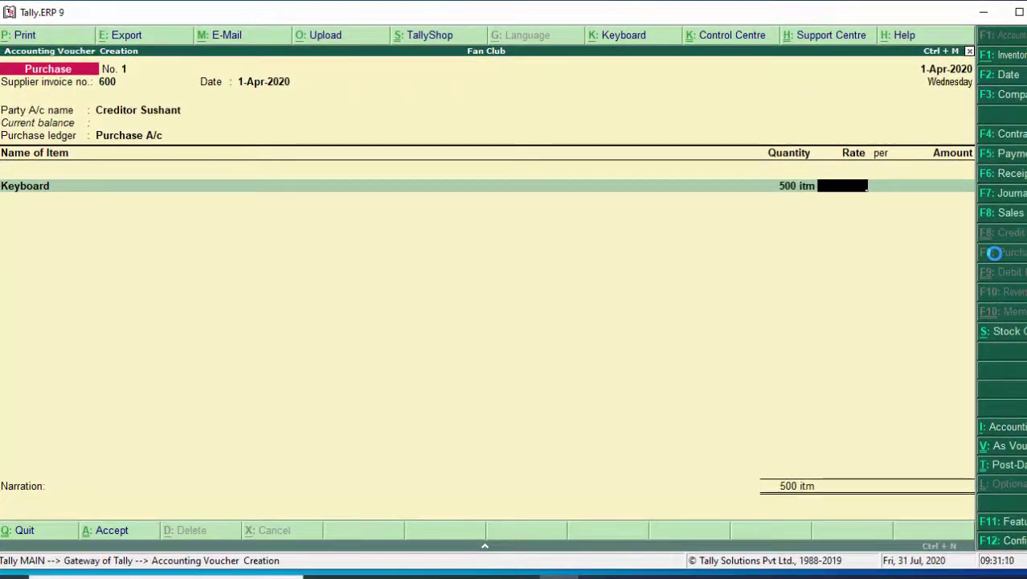
text(2)
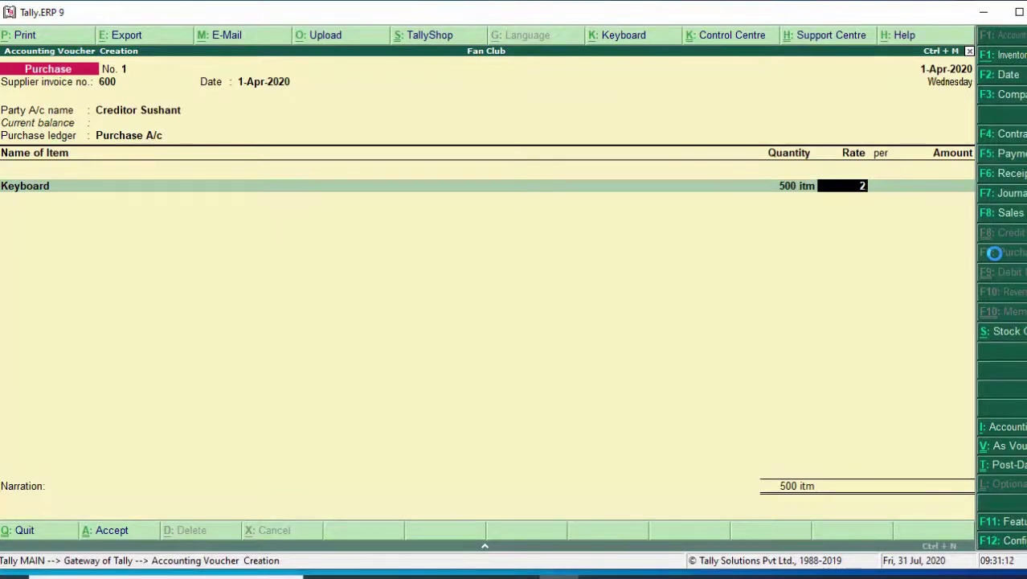
text(00)
key(Return)
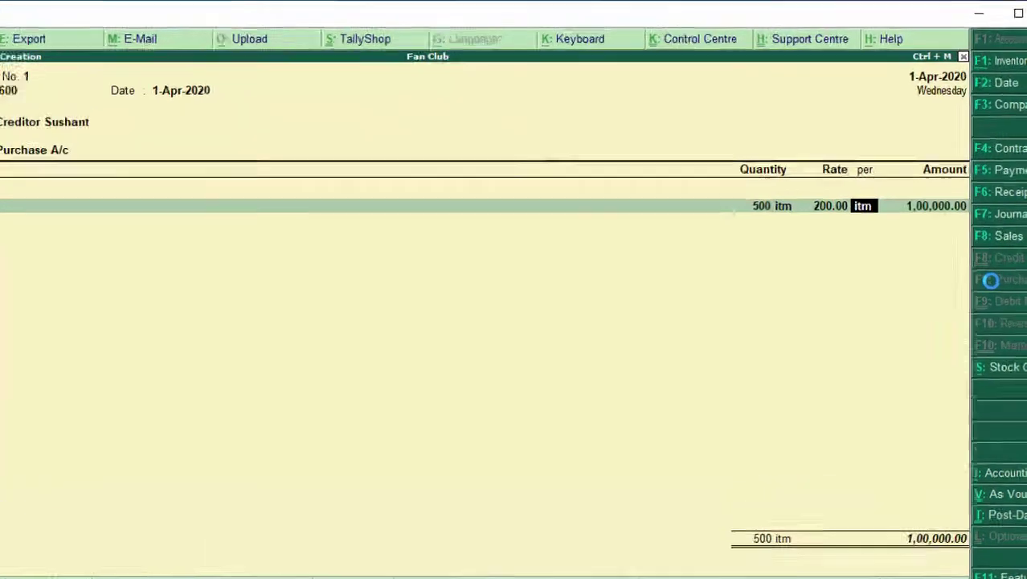
key(Return)
key(Return)
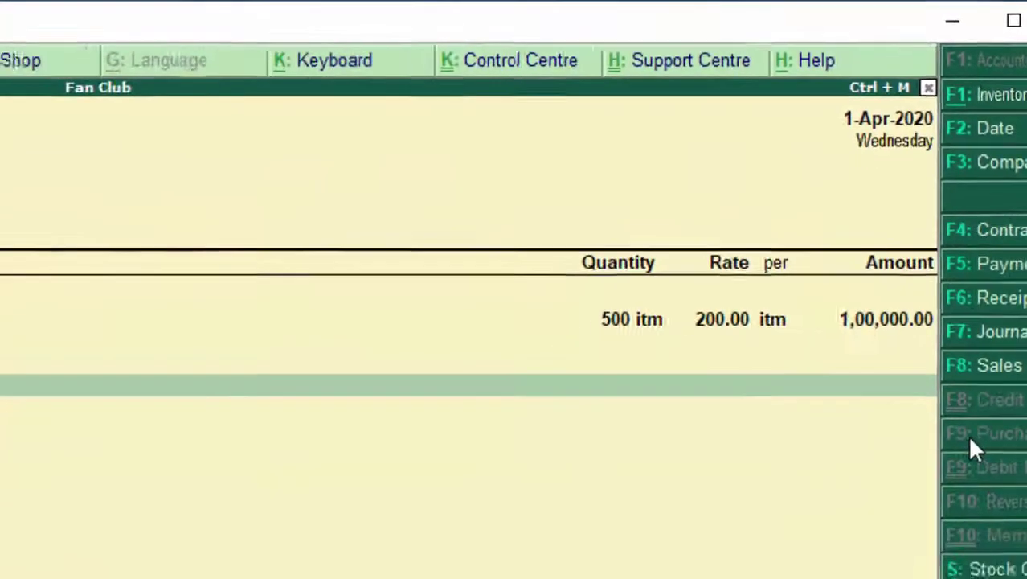
Discard the stray ledger form, accept the 1,00,000.00 Keyboard amount, and start a new stock item
key(alt+c)
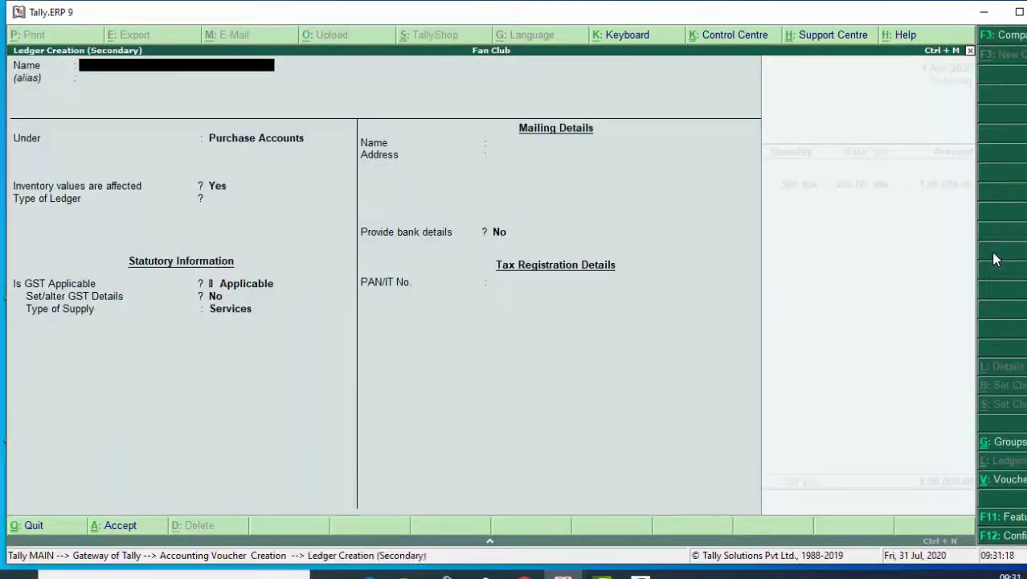
key(Escape)
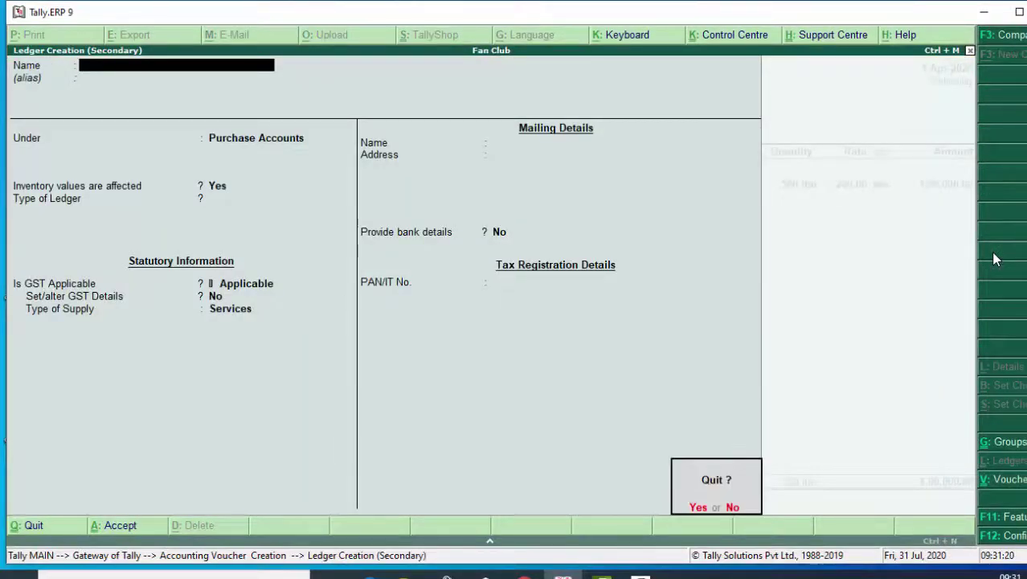
key(y)
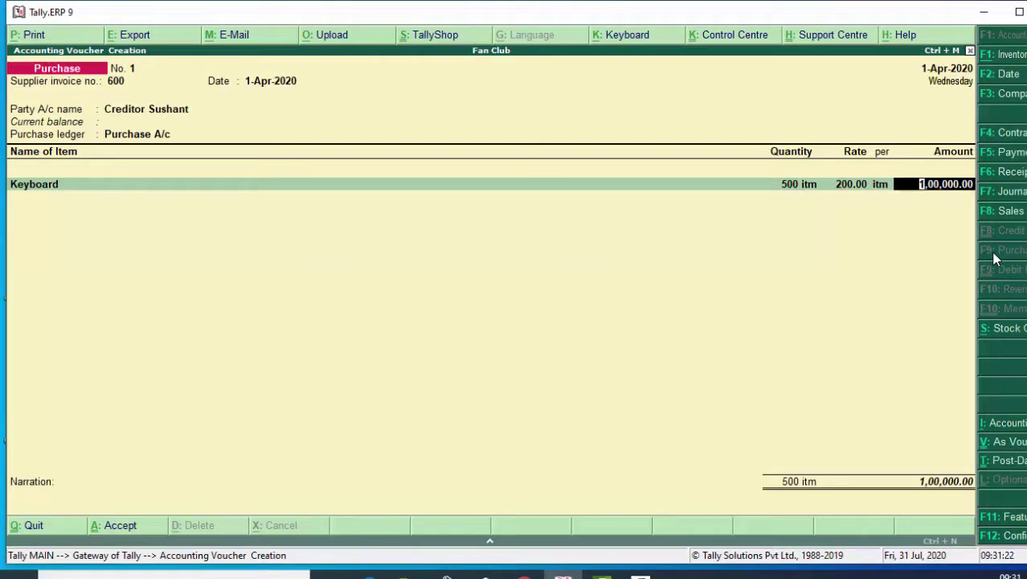
key(Return)
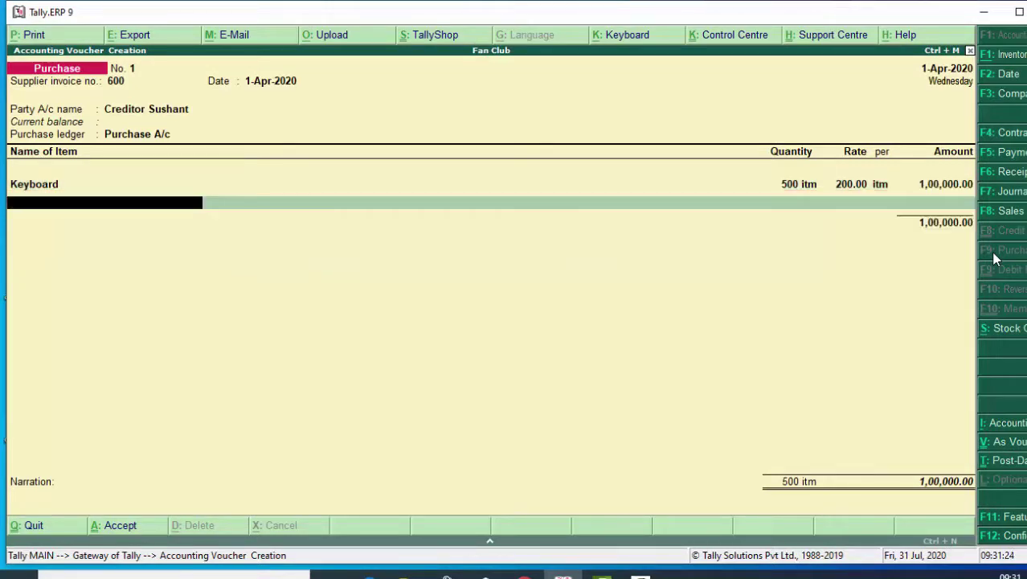
key(alt+c)
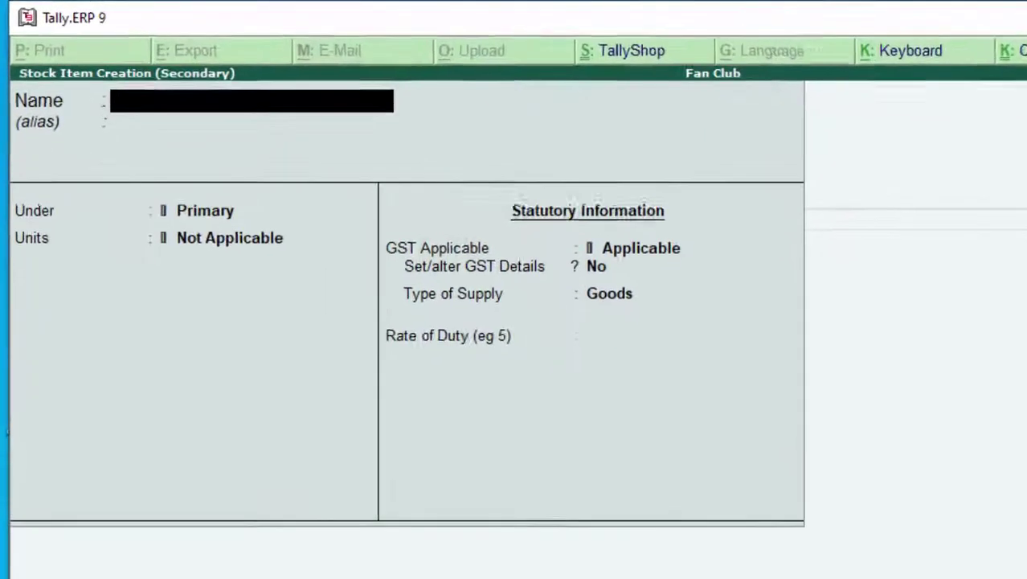
Create the stock item 'Mother board' with units set to itm
text(M)
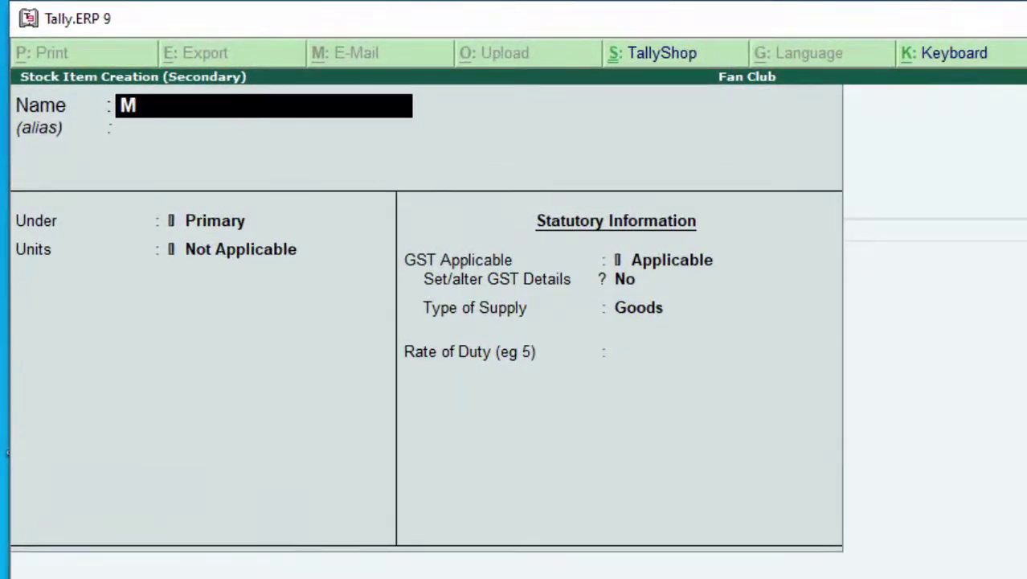
text(other)
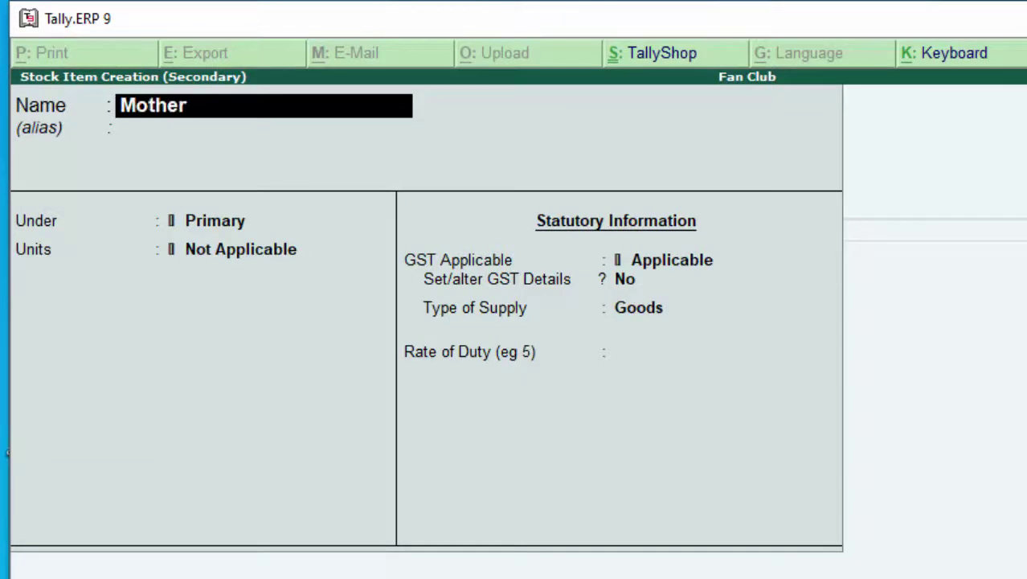
text( boar)
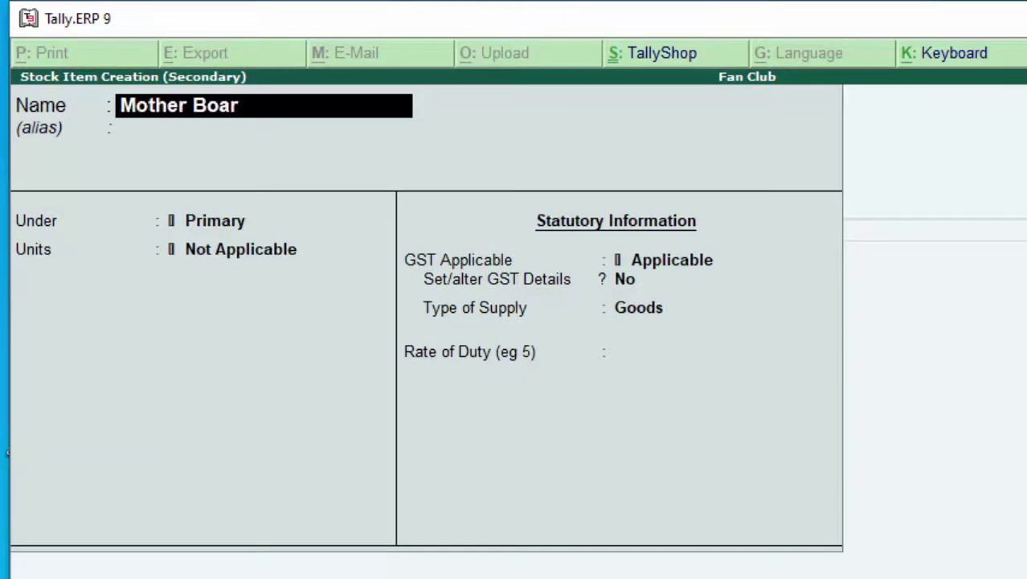
text(d)
key(Return)
key(Return)
key(Return)
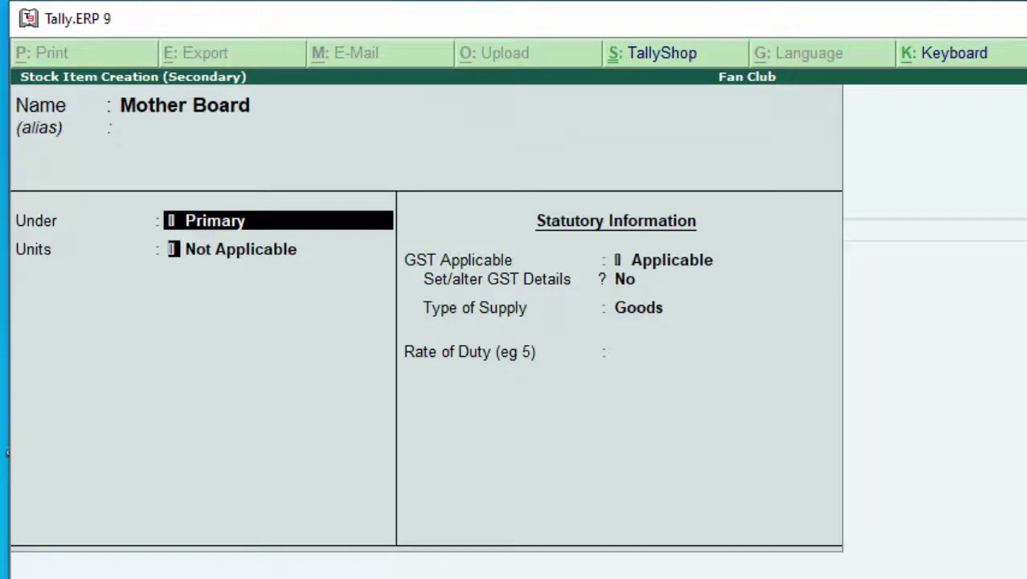
key(Down)
key(Return)
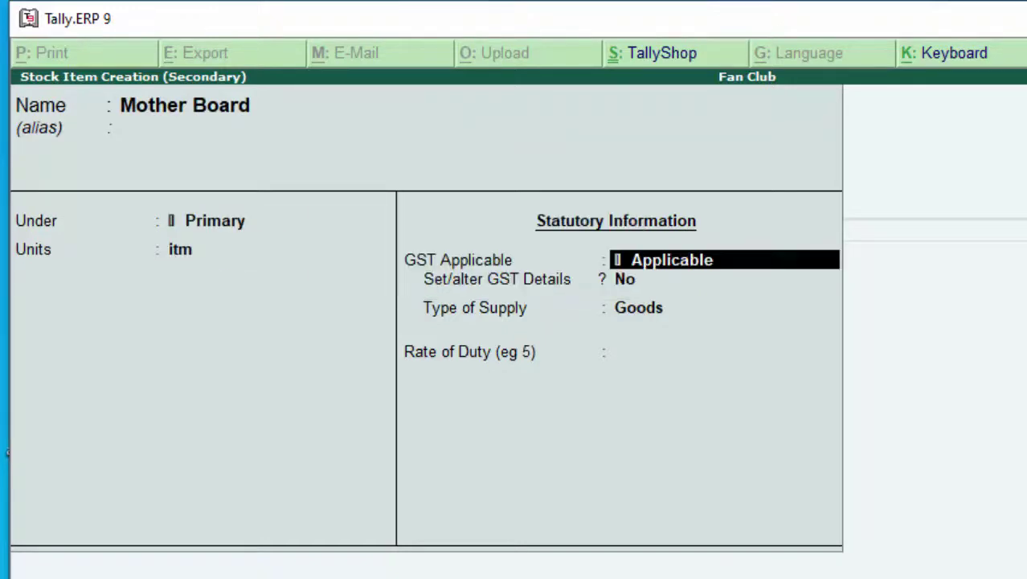
key(Return)
key(Return)
key(Return)
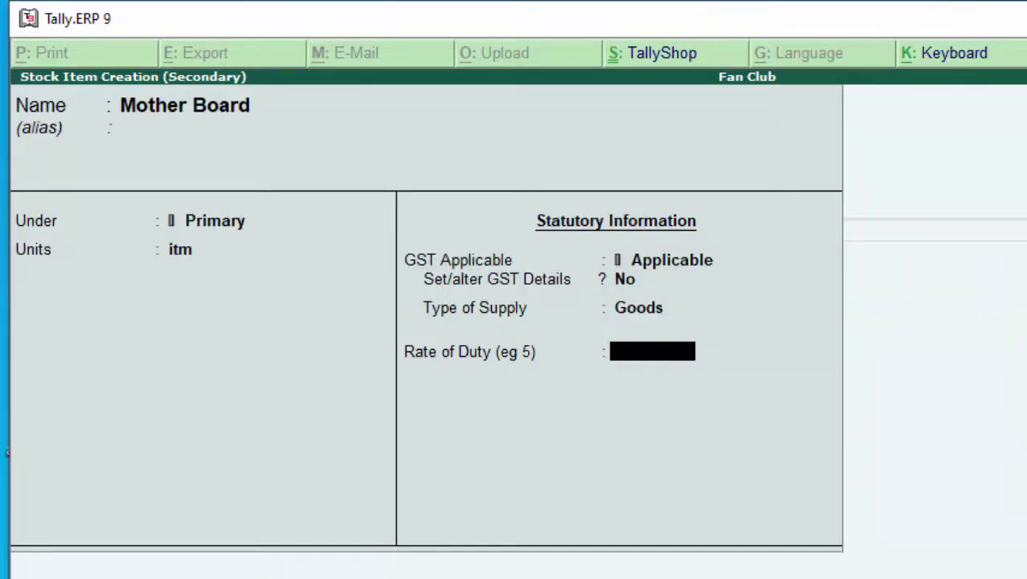
key(Return)
key(Return)
key(Return)
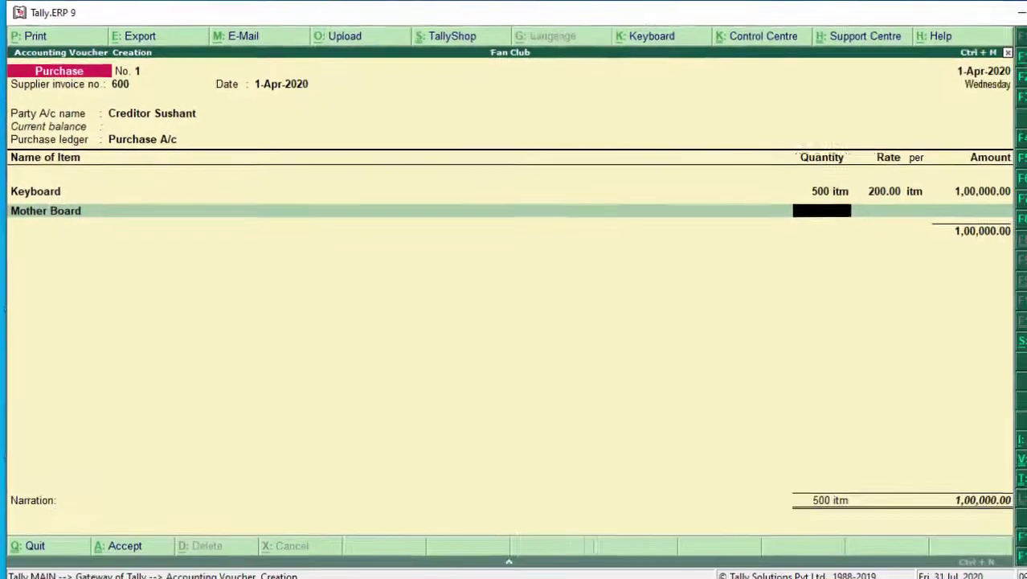
Enter 10 itm of Mother Board at 3,400.00, giving 34,000.00
text(10)
key(Return)
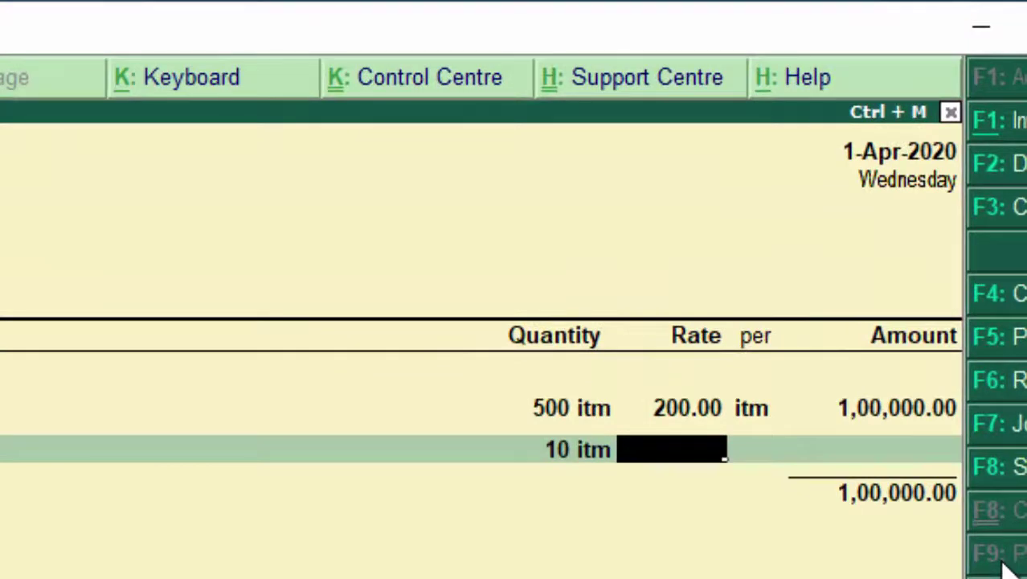
text(3,)
text(400)
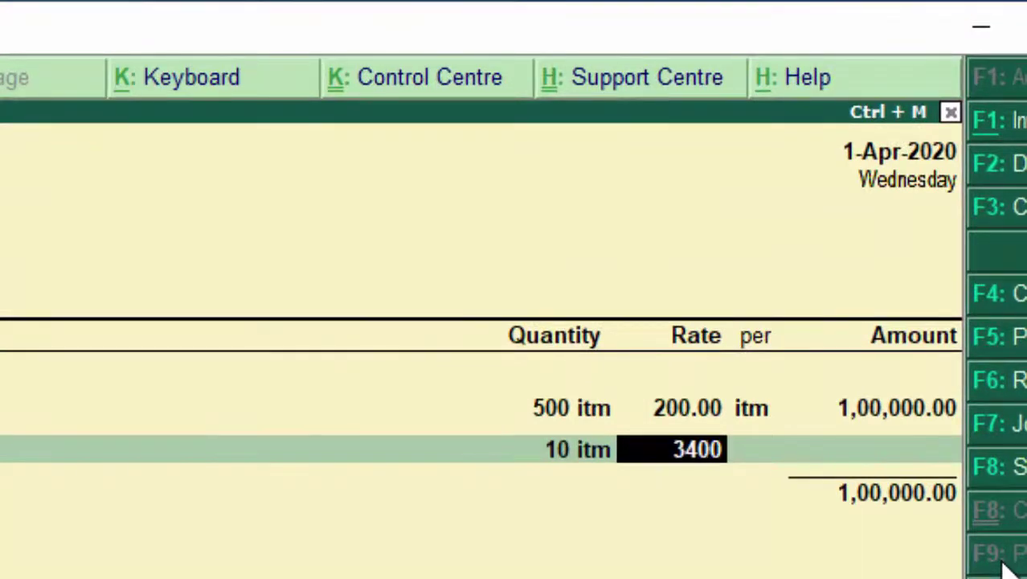
key(Return)
key(Return)
key(Return)
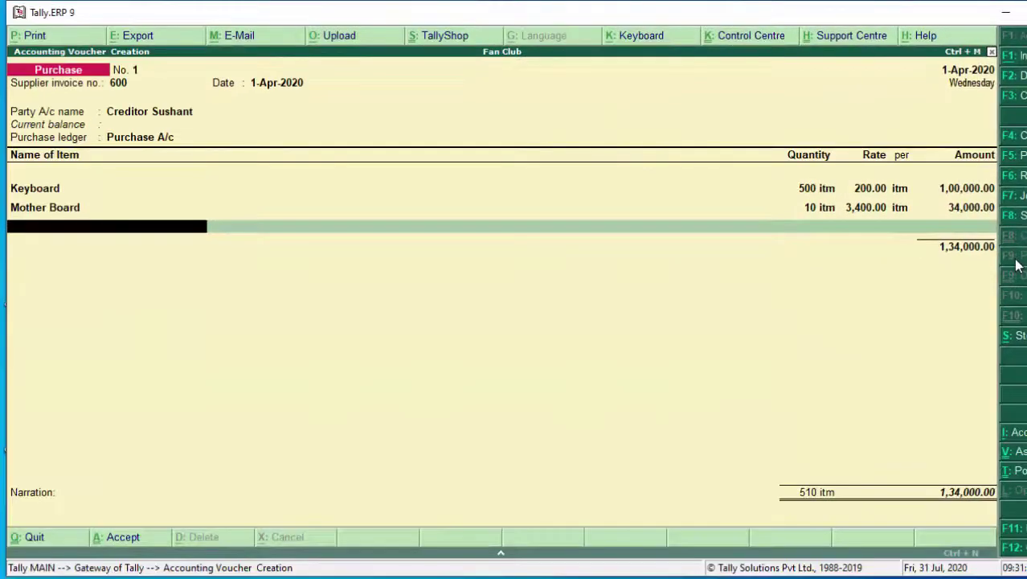
key(Return)
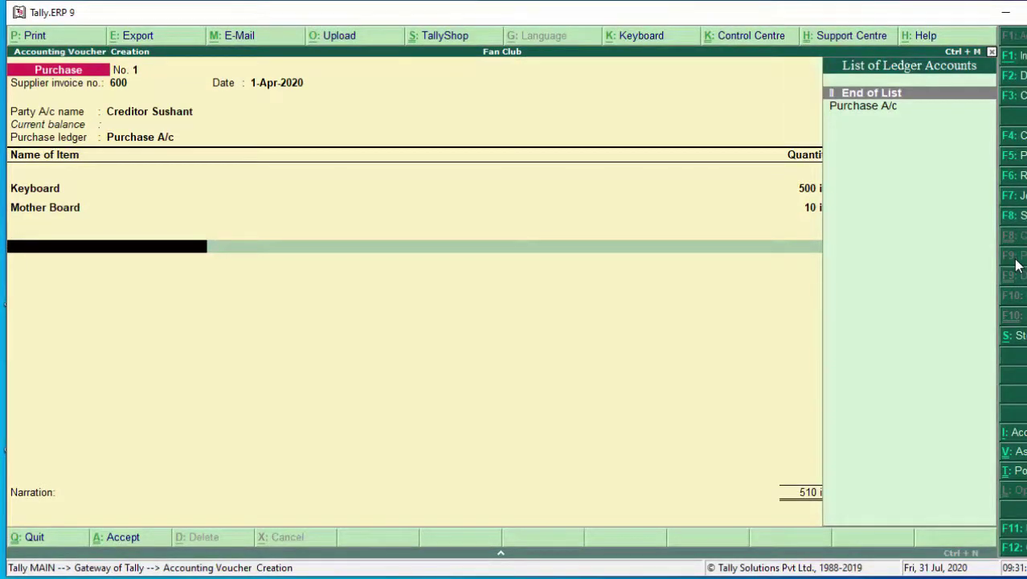
Leave inventory features and enable GST details under Statutory & Taxation features
key(F11)
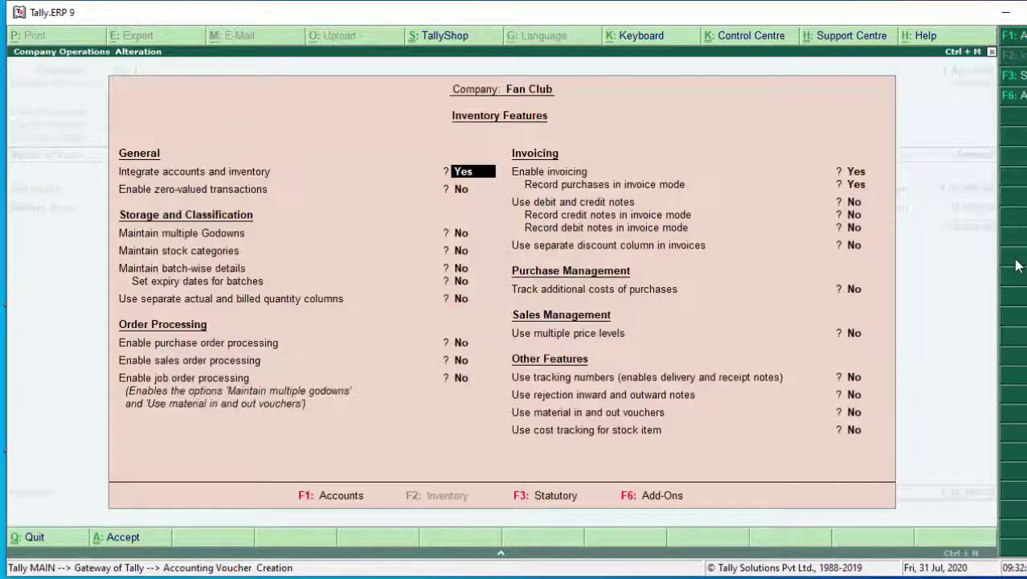
key(Escape)
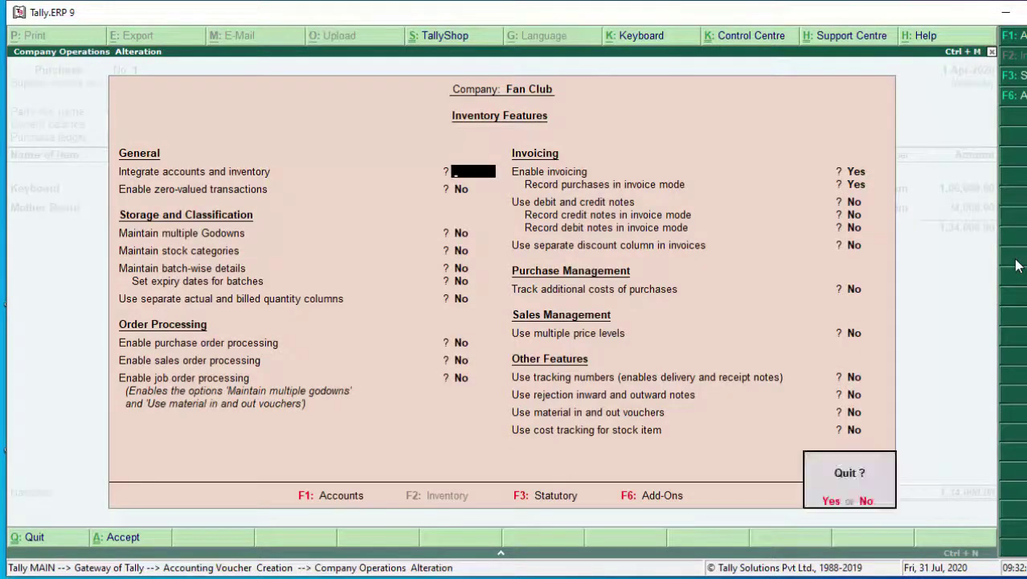
key(Return)
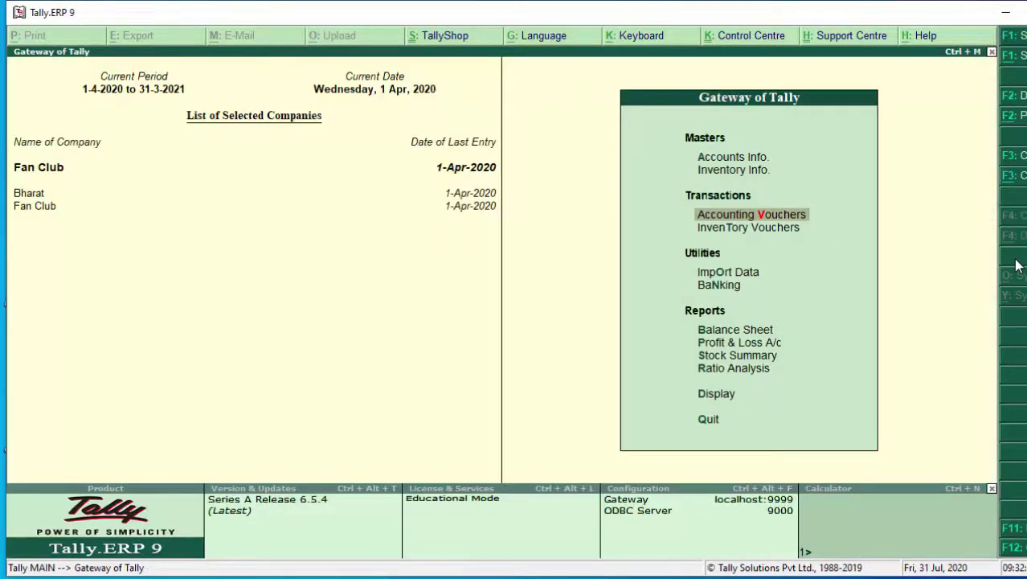
key(F11)
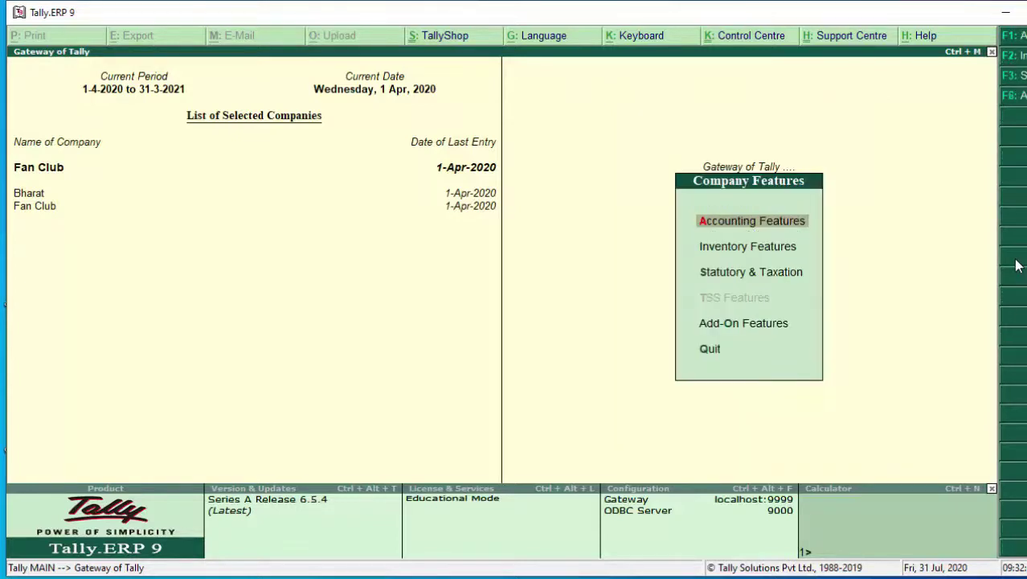
key(Down)
key(Down)
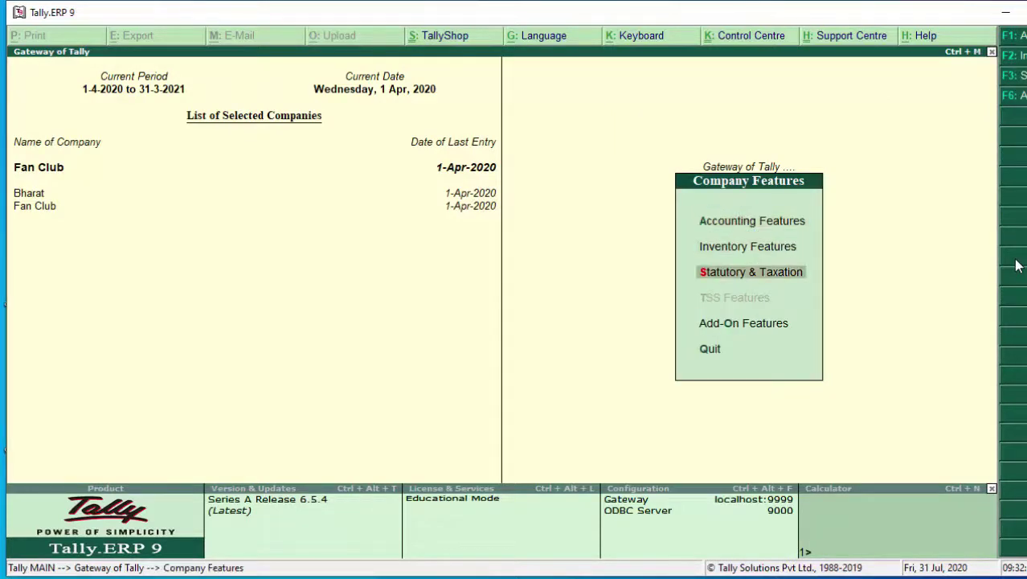
key(Return)
key(Return)
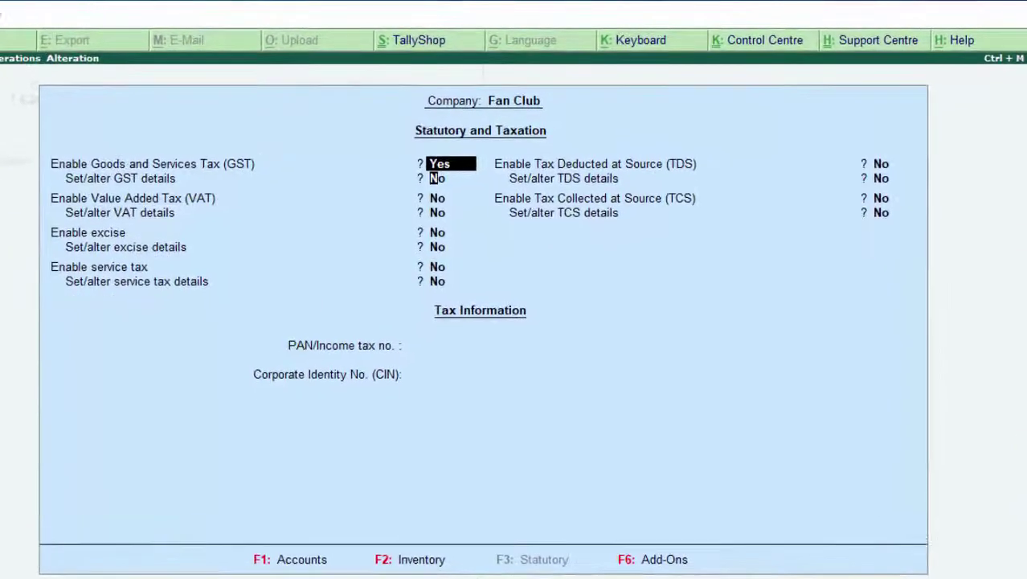
key(Return)
text(y)
key(Return)
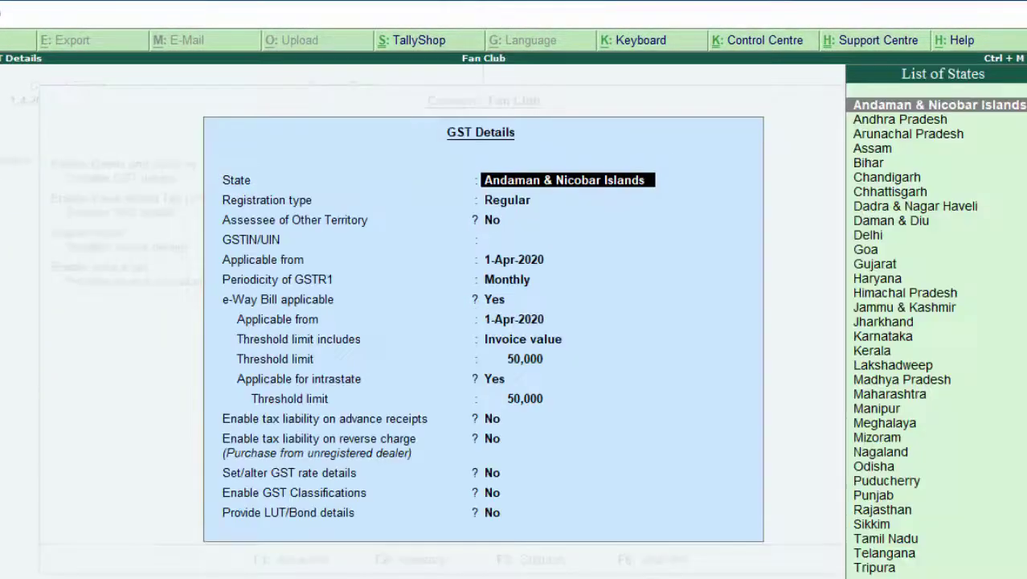
Keep Andaman & Nicobar Islands and Regular registration, enter the GSTIN, and enable GST rate details
key(Return)
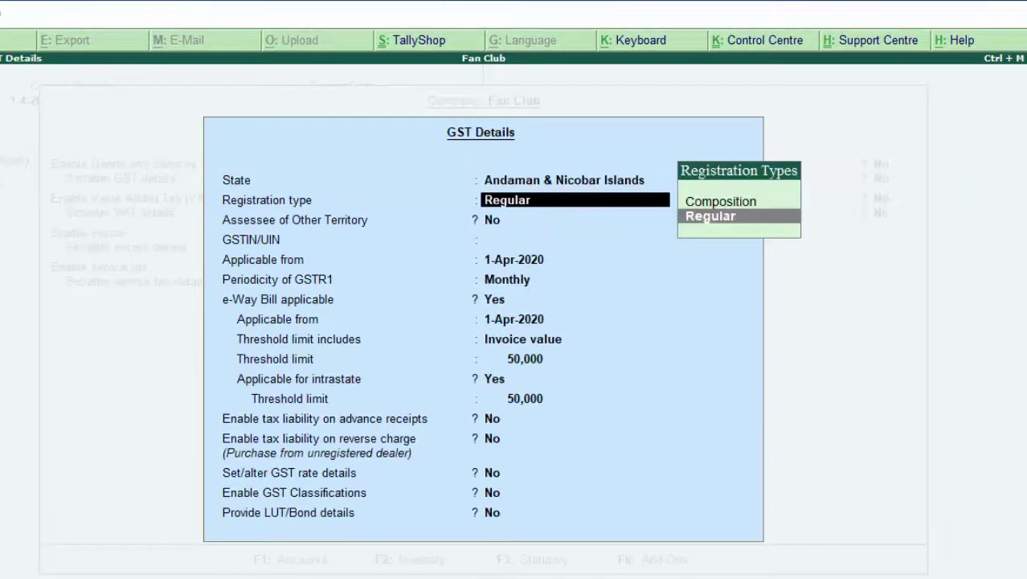
key(Return)
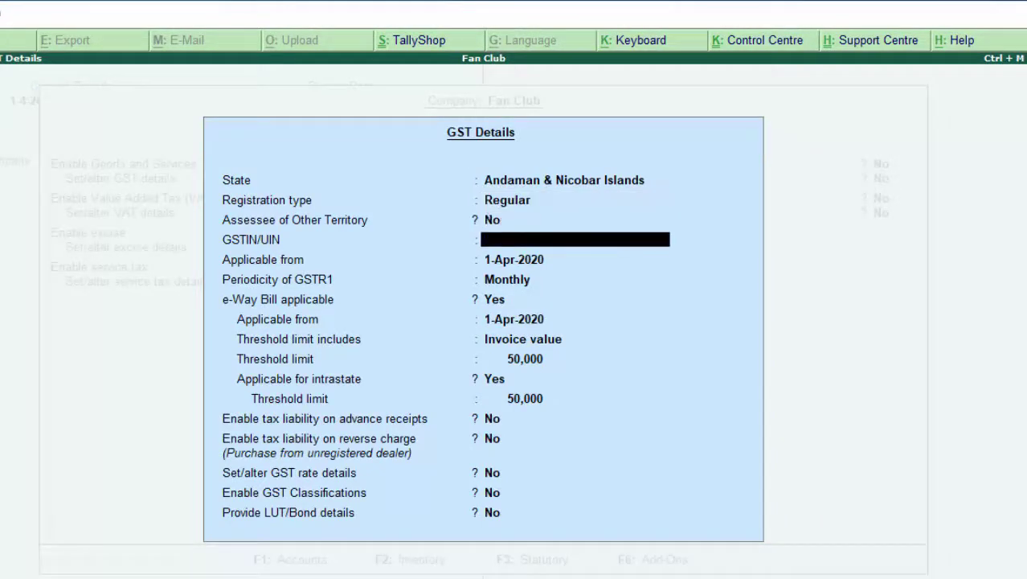
text(A)
text(I)
text(GHJJ889)
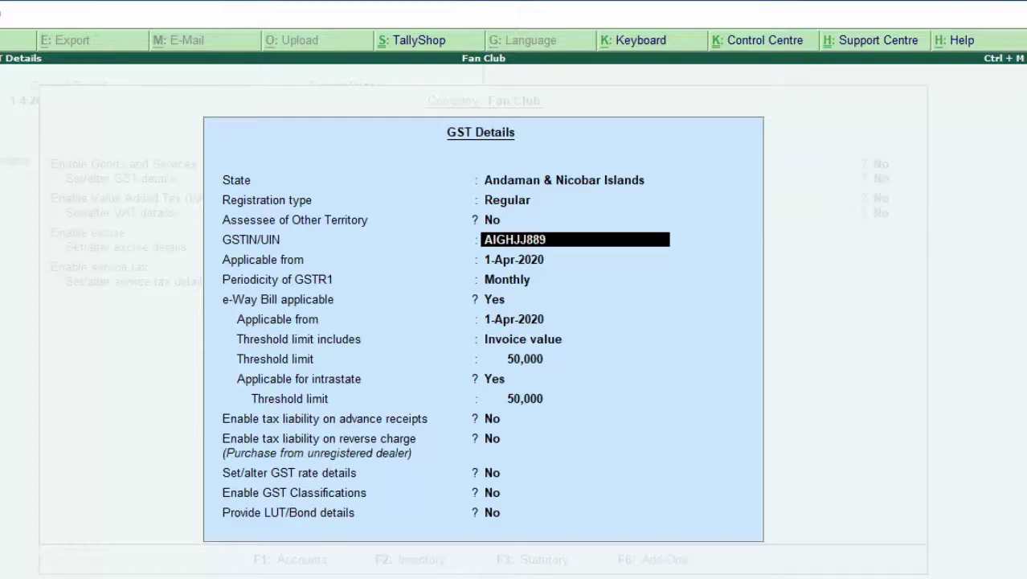
text(-0)
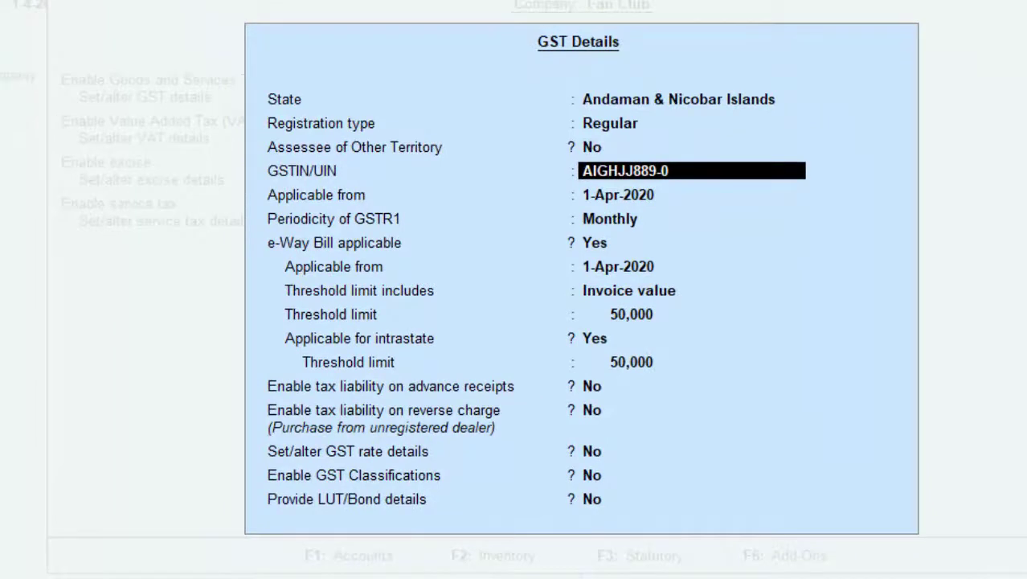
key(BackSpace)
key(BackSpace)
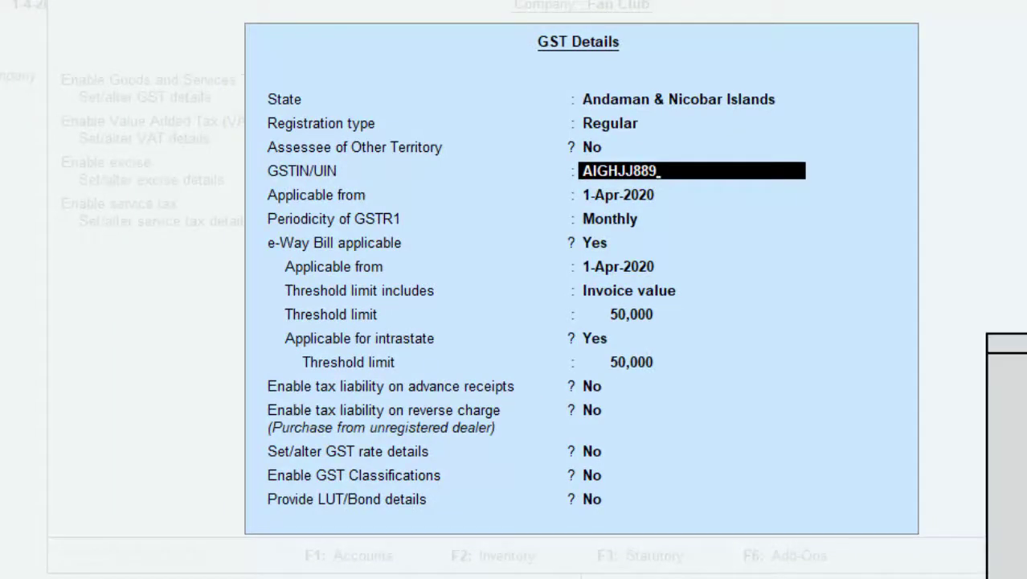
key(Return)
key(Return)
key(Return)
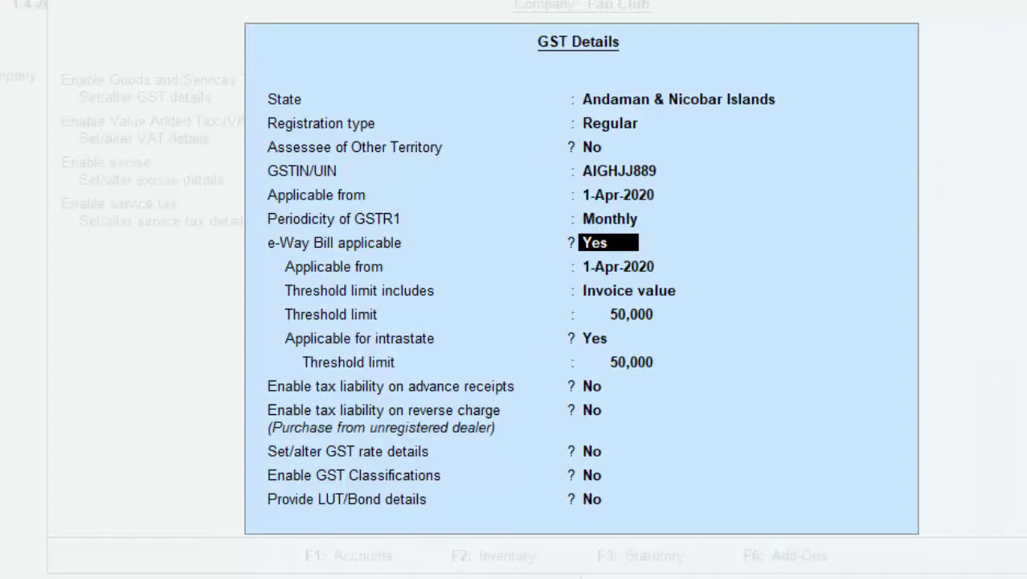
key(Return)
key(Return)
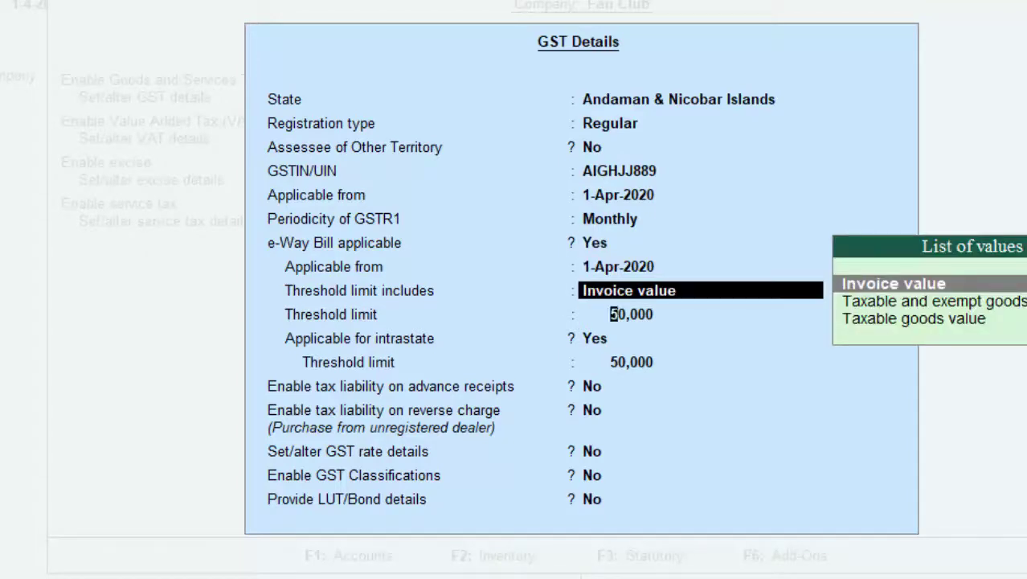
key(Return)
key(Return)
key(Return)
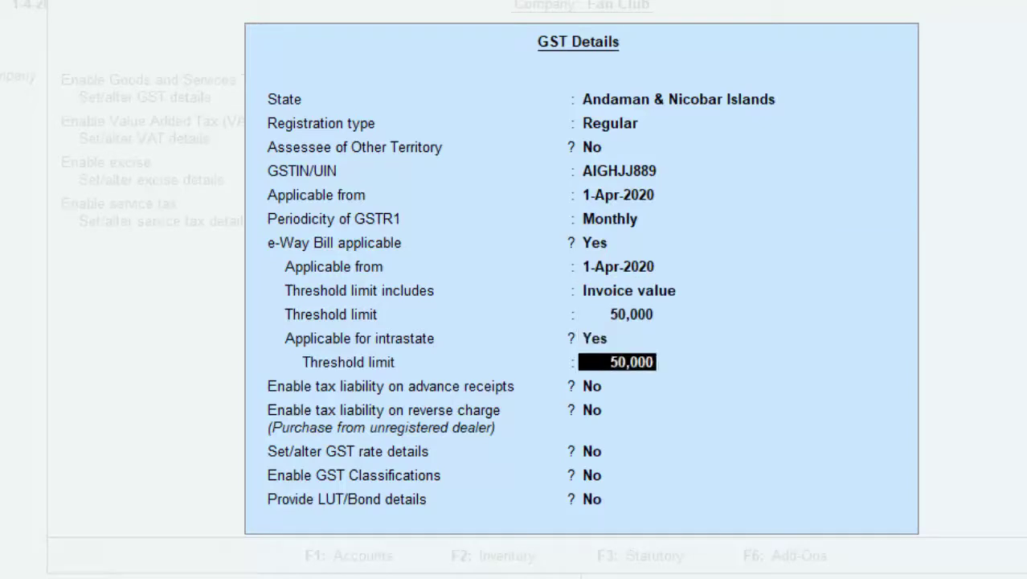
key(Return)
key(Return)
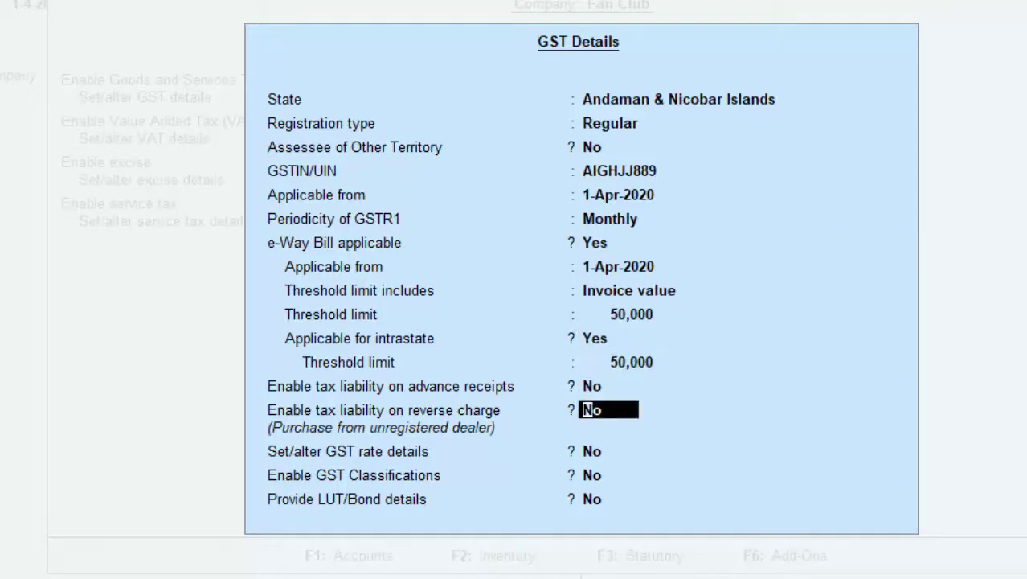
key(Return)
text(y)
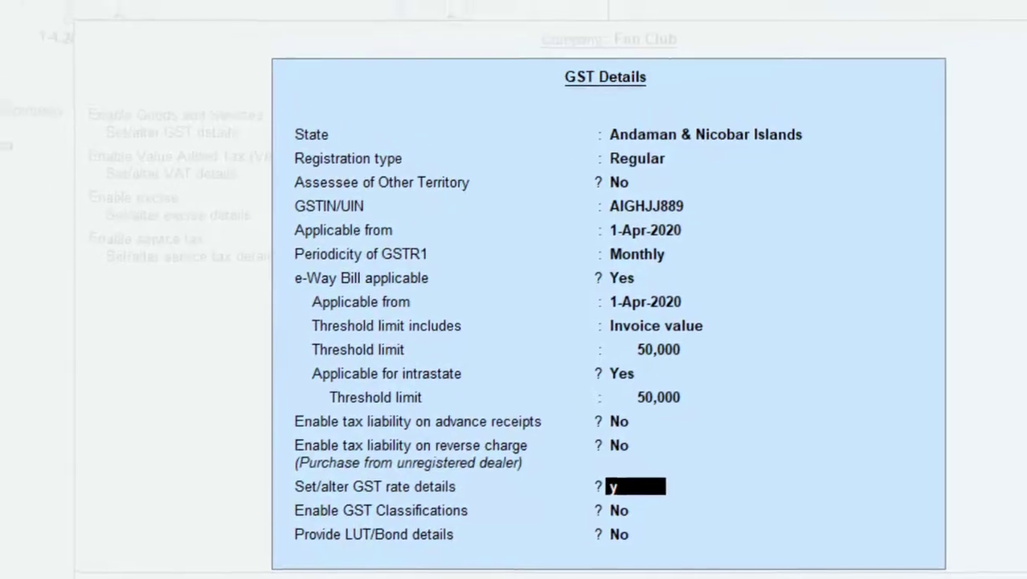
key(Return)
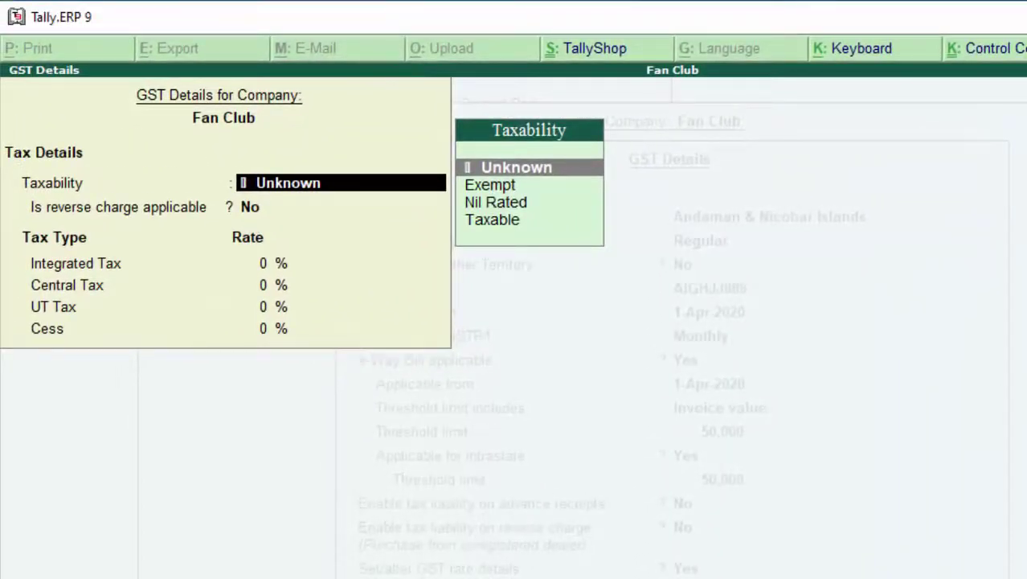
Set the company's taxability to Taxable with a 12% integrated tax rate
key(Down)
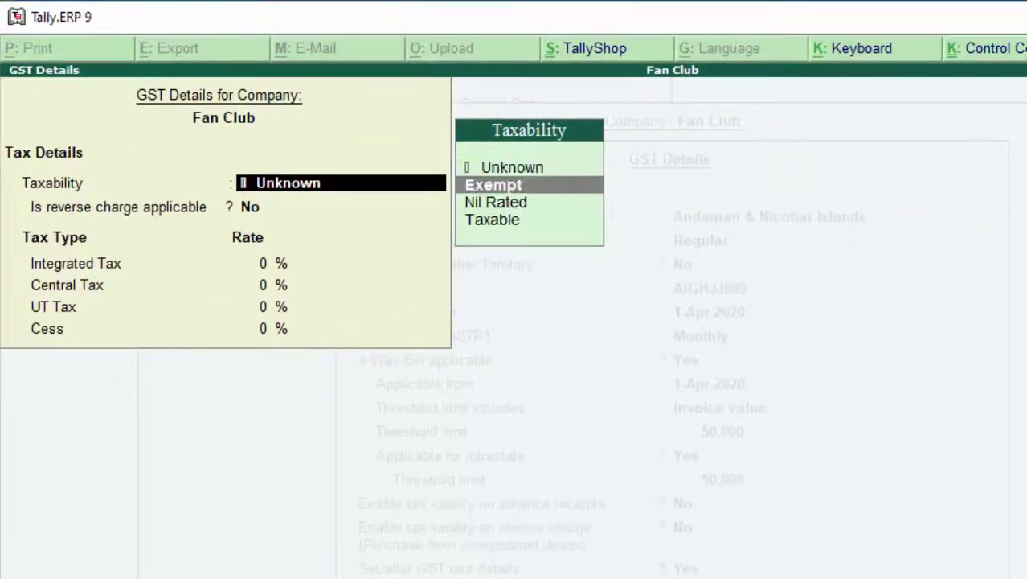
key(Down)
key(Down)
key(Return)
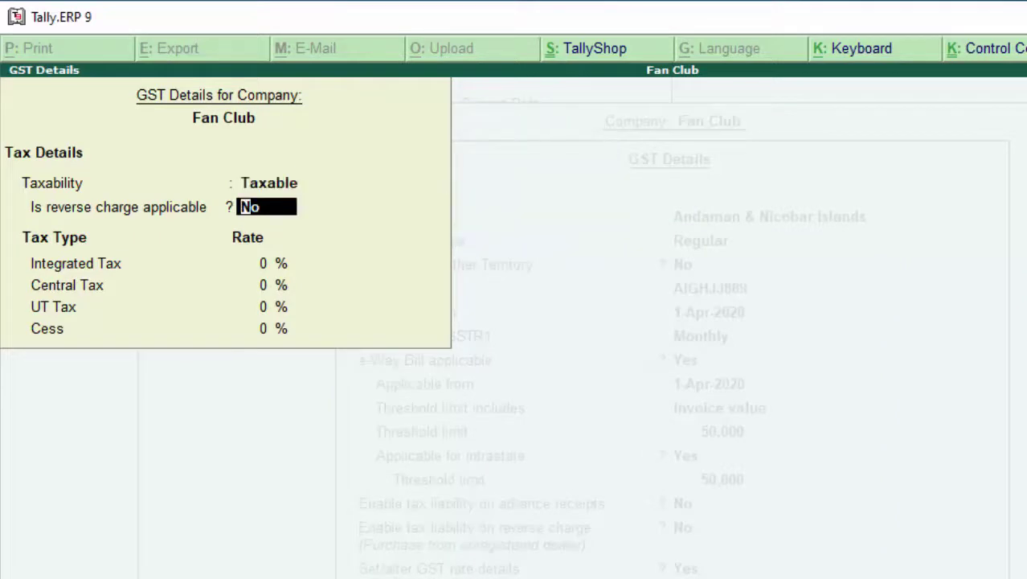
key(Return)
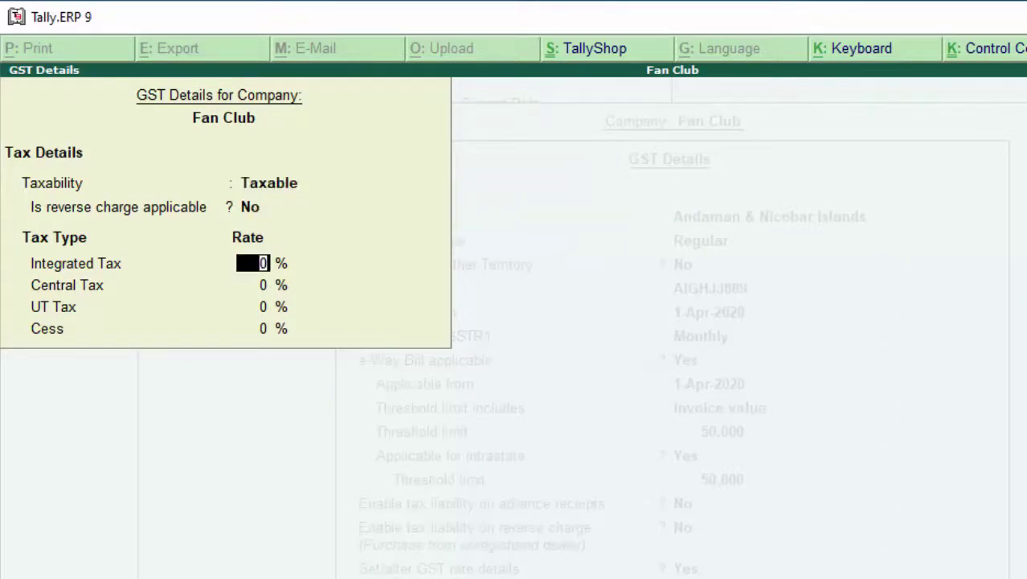
text(1)
text(2)
key(Return)
key(Return)
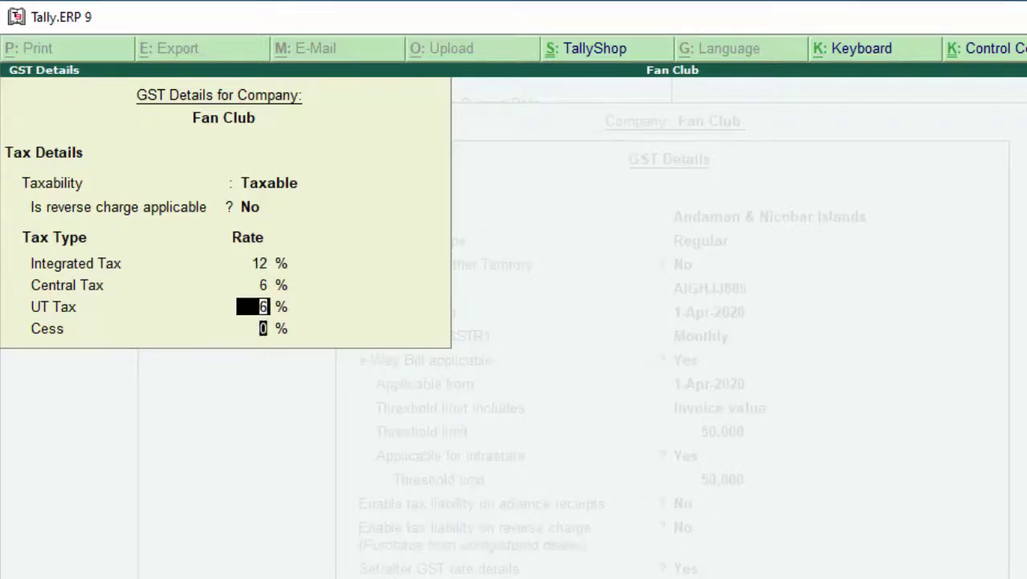
key(Return)
key(Return)
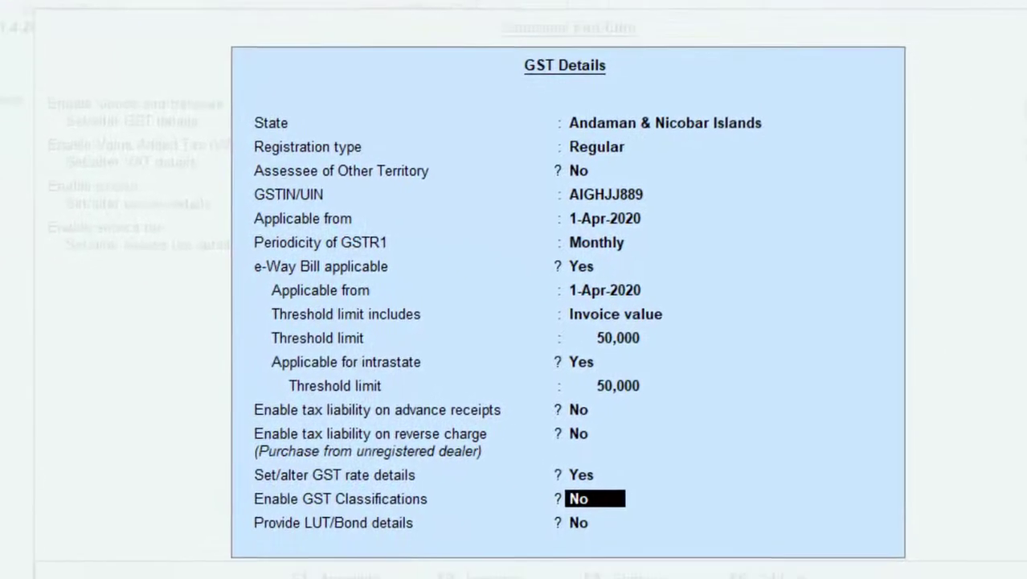
key(Up)
key(Up)
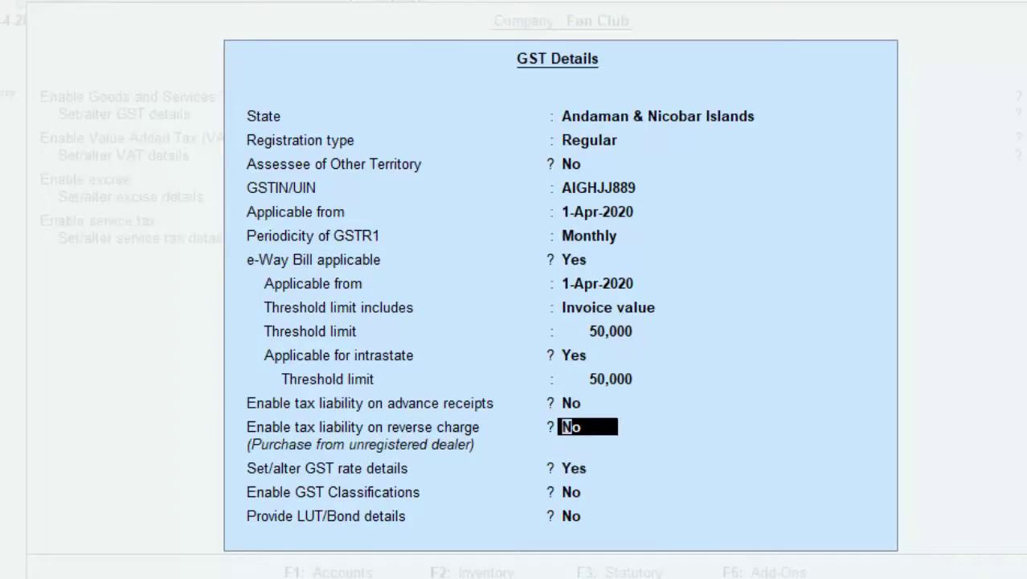
key(Up)
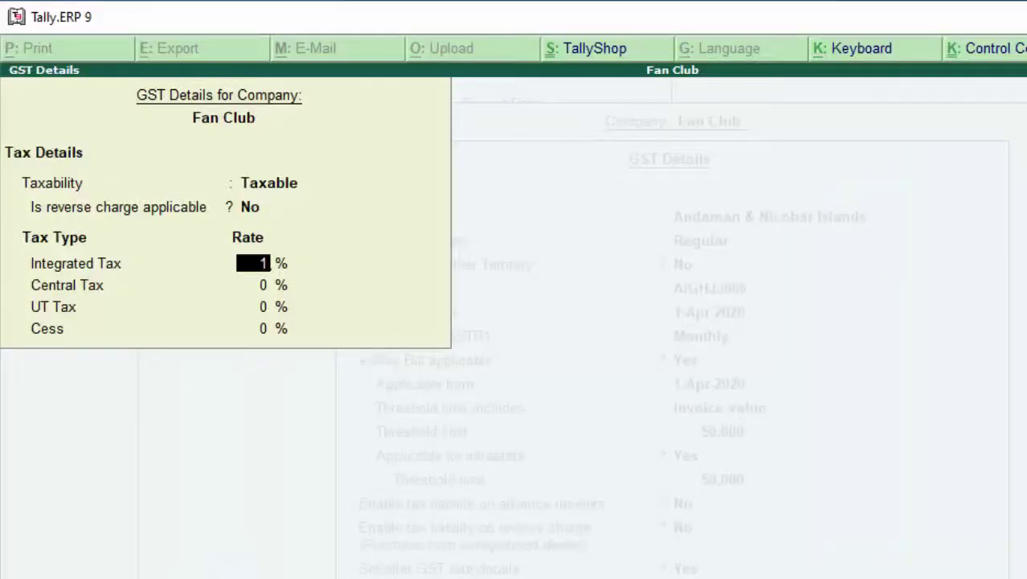
text(2)
key(Return)
key(Return)
key(Return)
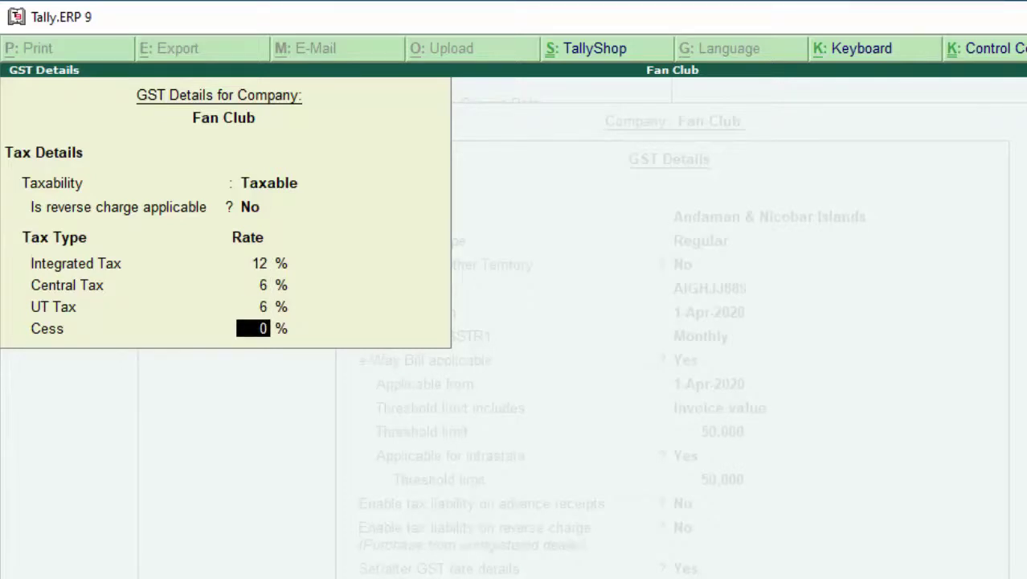
key(Return)
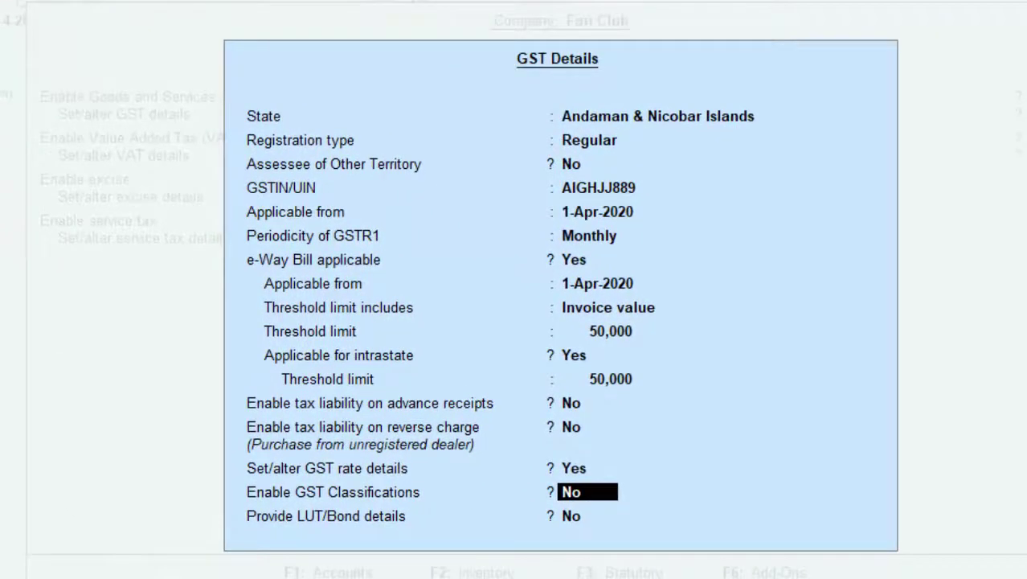
Accept the 6% central and 6% UT tax rates and finish the GST rate details
key(Up)
key(Up)
key(Up)
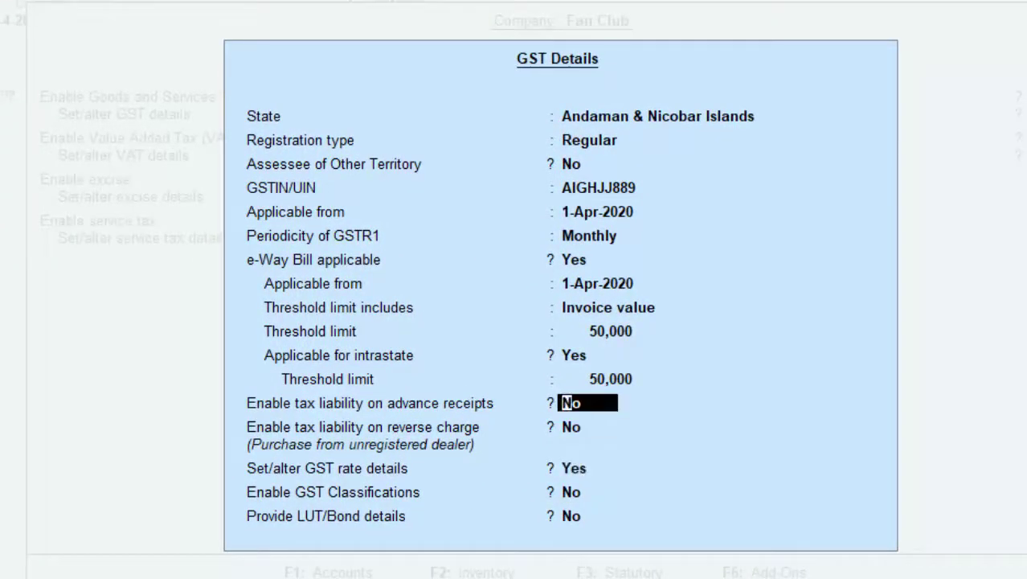
key(Up)
key(Up)
key(Up)
key(Up)
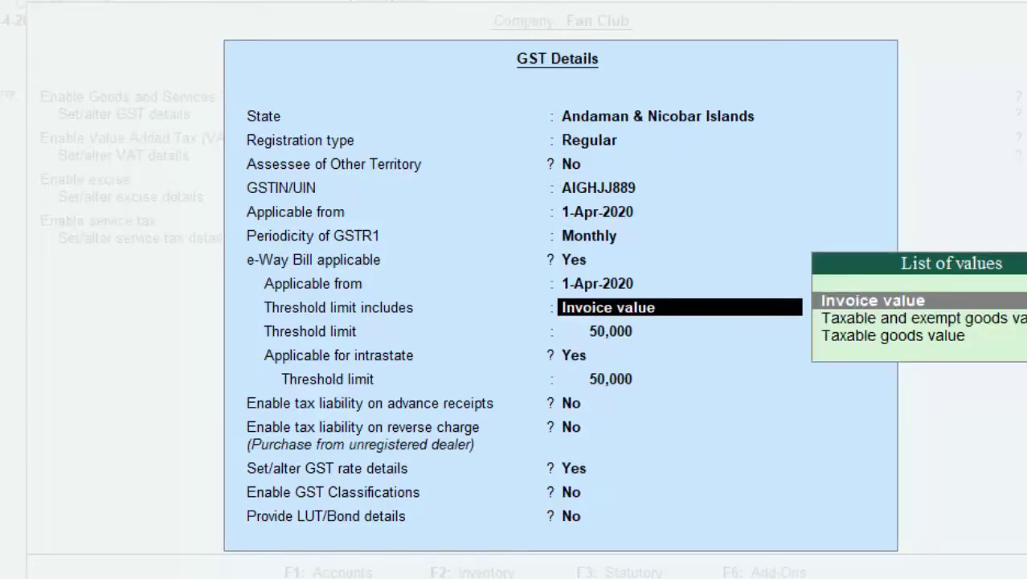
key(Return)
key(Return)
key(Return)
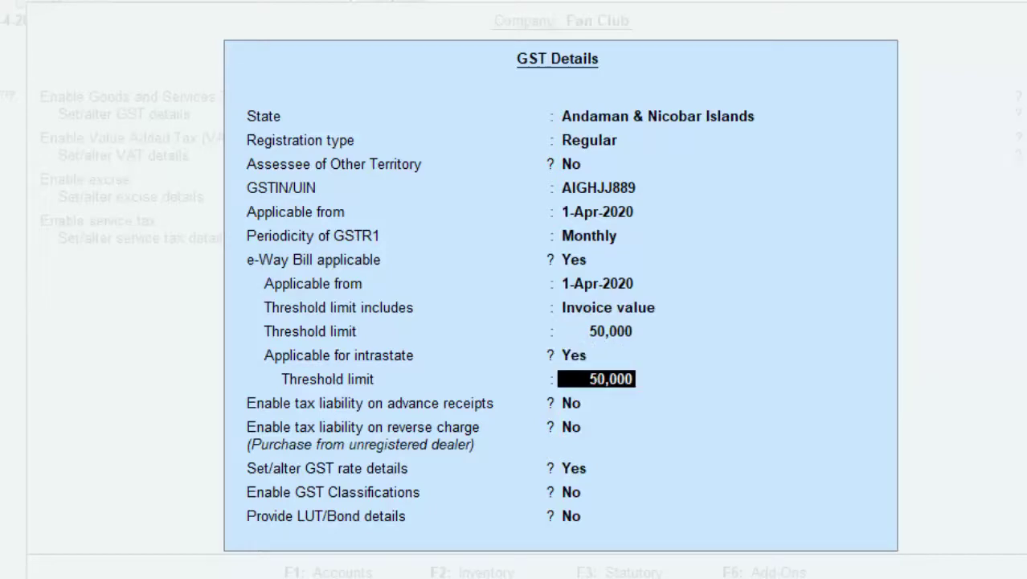
key(Return)
key(Return)
key(Return)
key(Return)
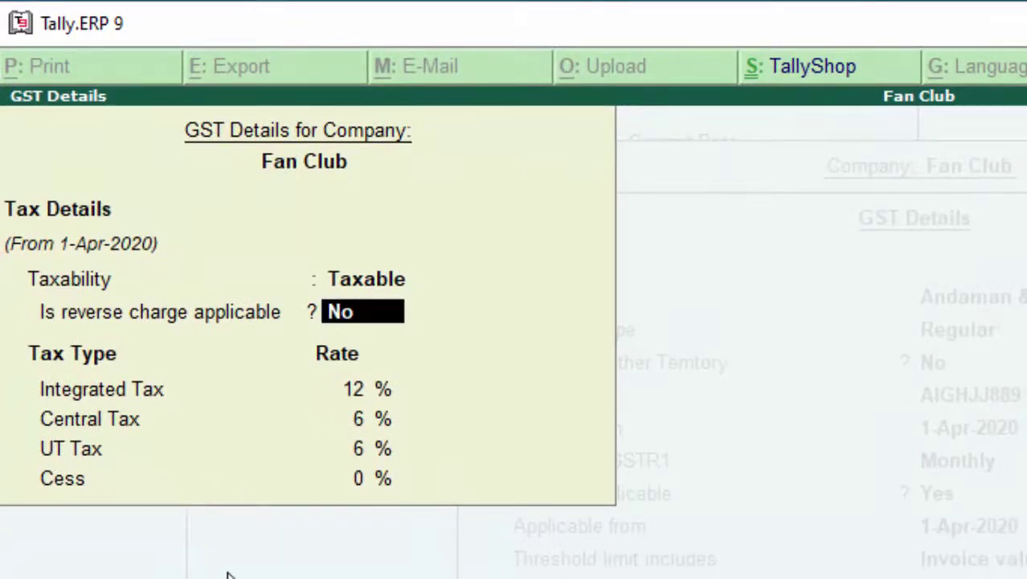
key(Return)
key(Return)
key(Return)
key(Return)
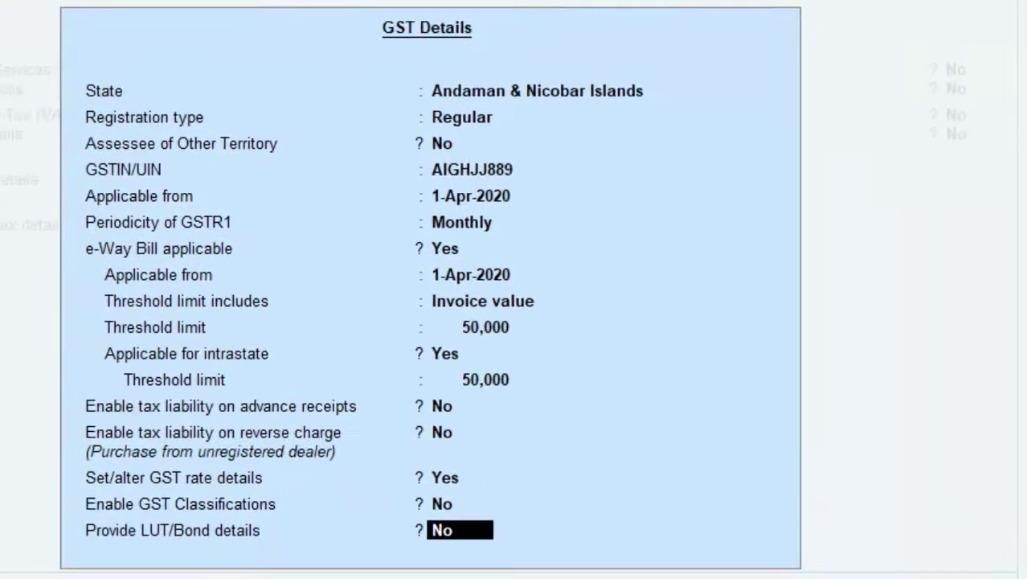
key(Return)
key(Return)
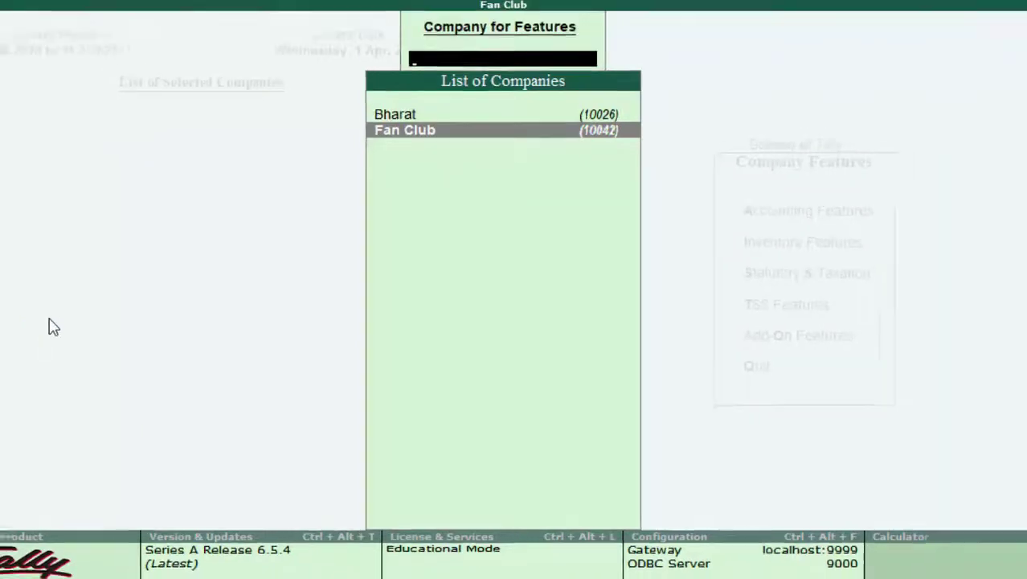
Start a new purchase voucher with supplier invoice 800 and the creditor as party
key(Escape)
key(Escape)
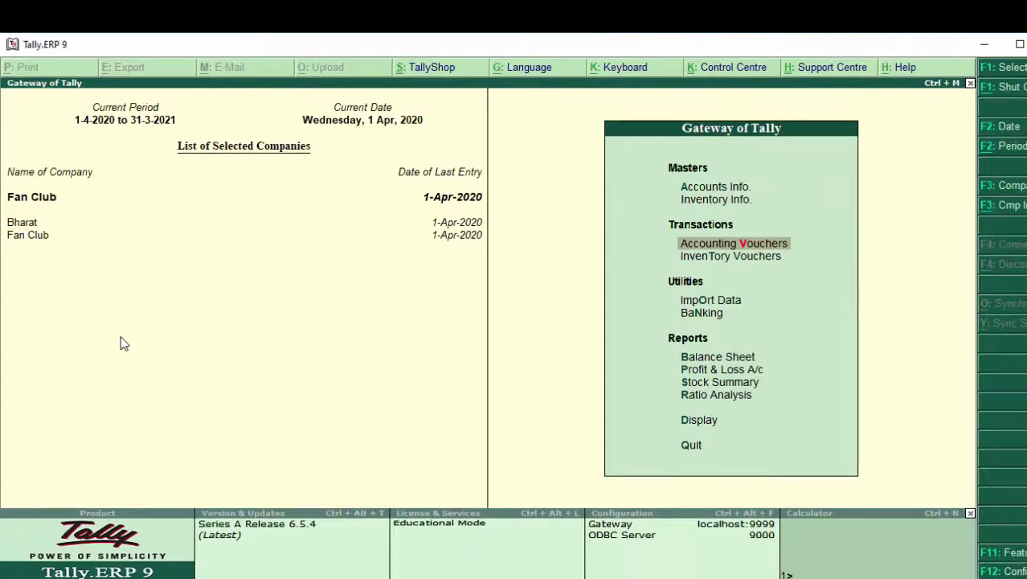
key(v)
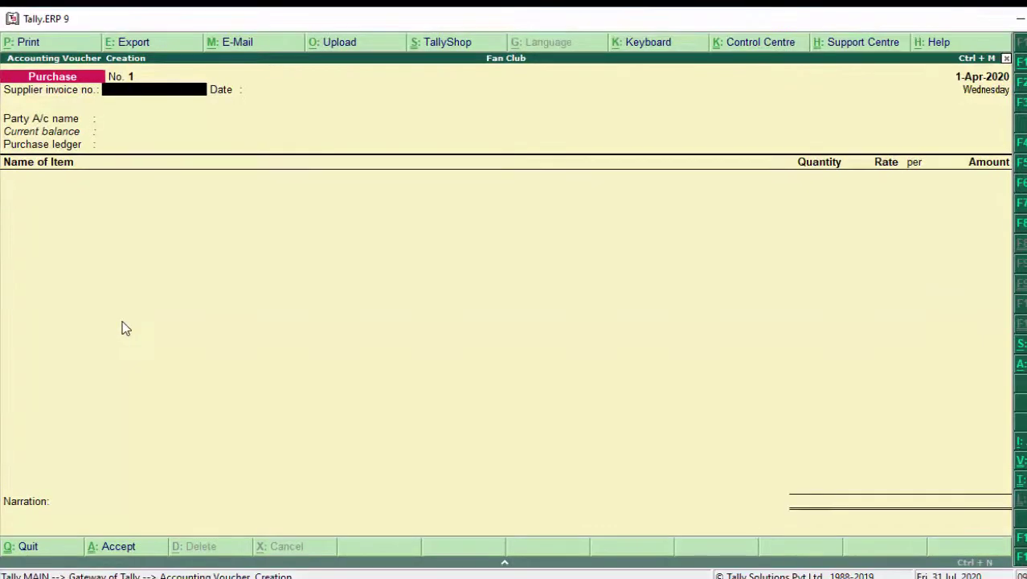
text(8)
text(00)
key(Return)
key(Return)
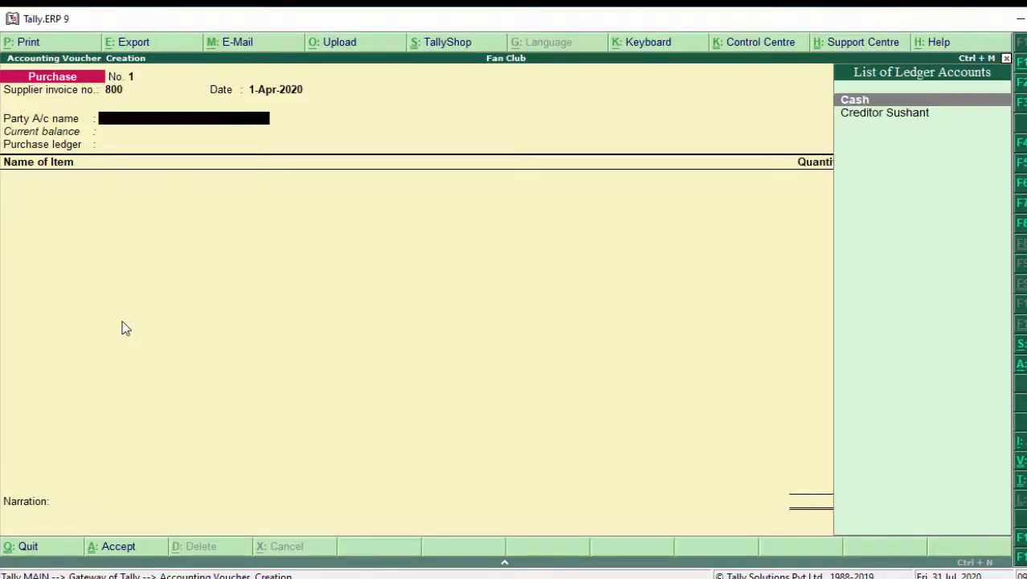
key(Down)
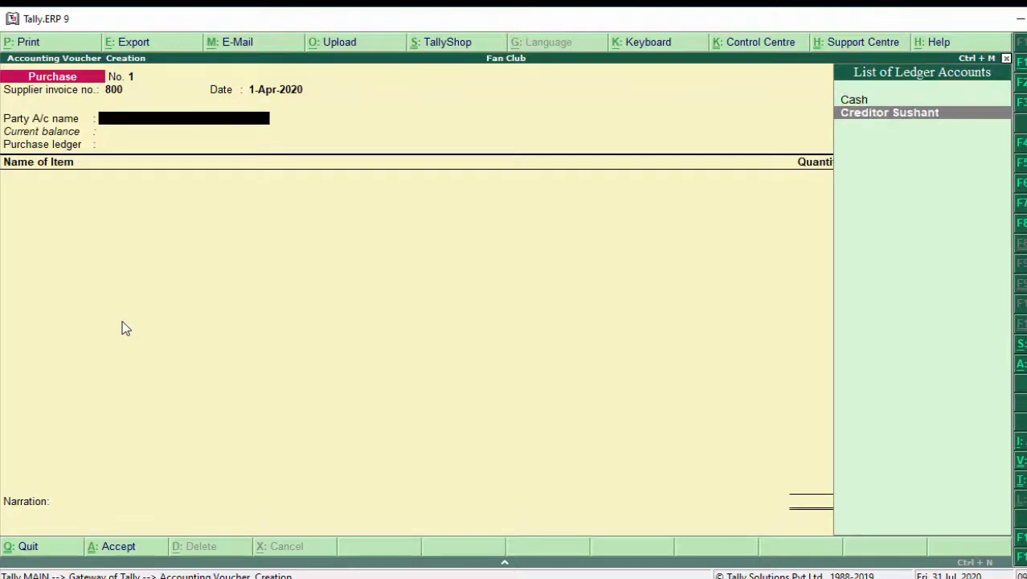
key(Return)
key(Return)
key(Return)
key(Return)
key(Return)
key(Return)
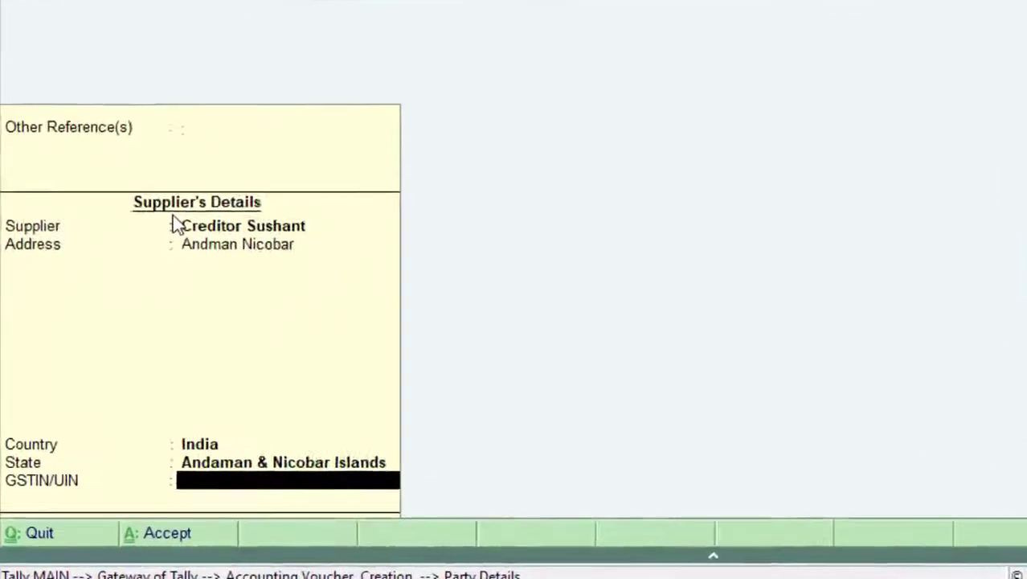
key(Return)
Add 30 Keyboards at 200.00 each, totalling 6,000.00
key(Return)
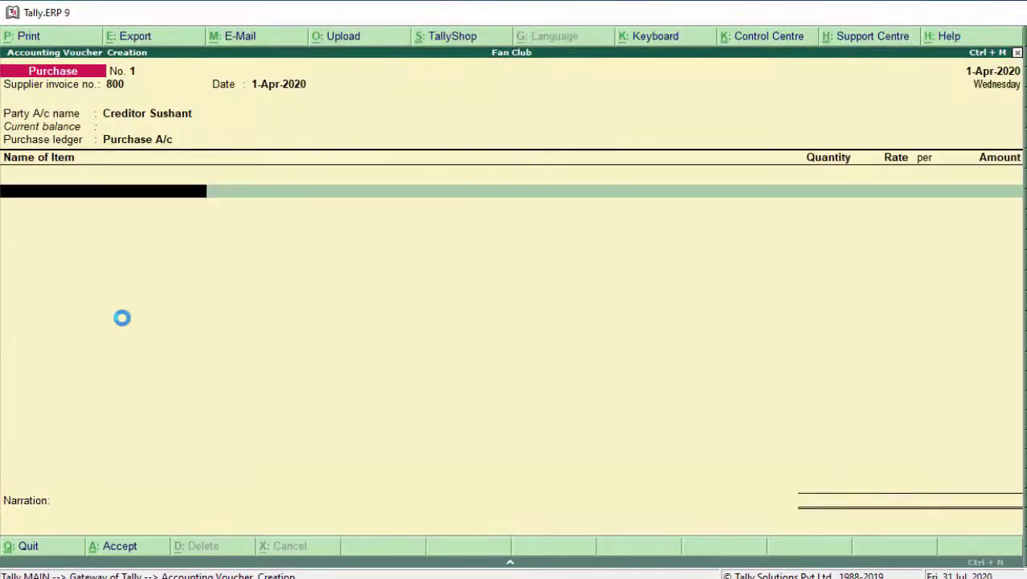
text(K)
key(Return)
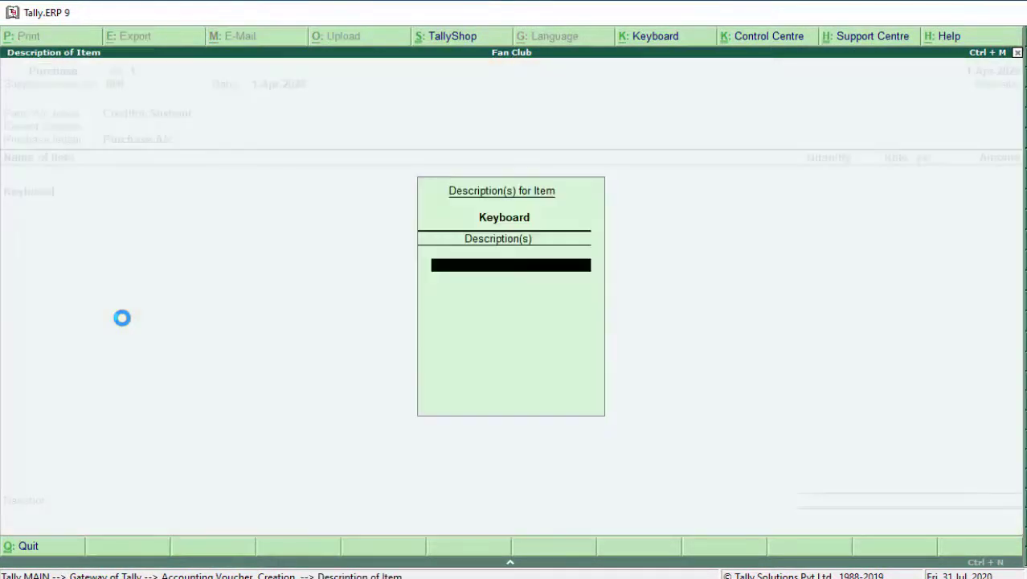
key(Return)
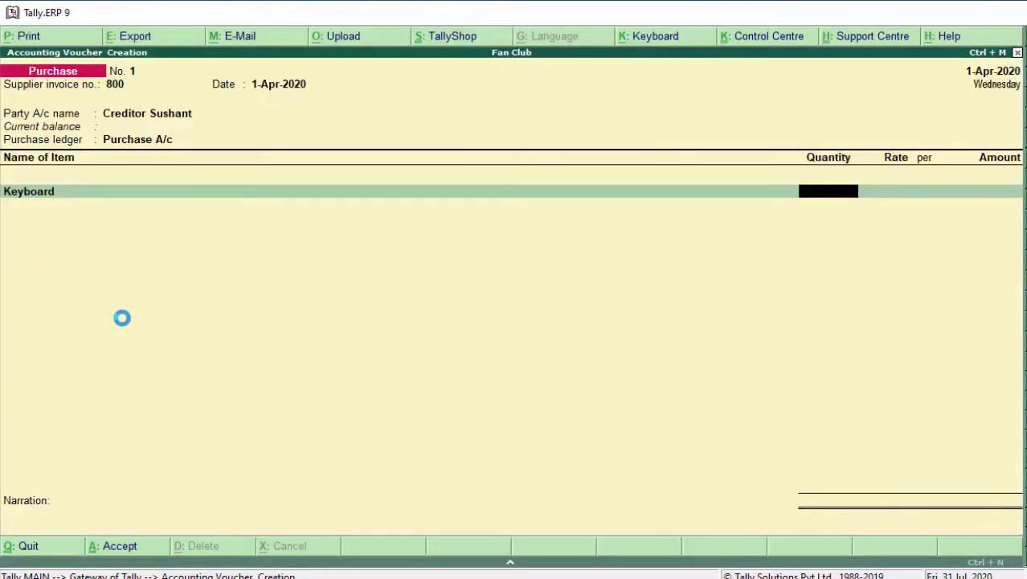
text(30)
key(Return)
text(2)
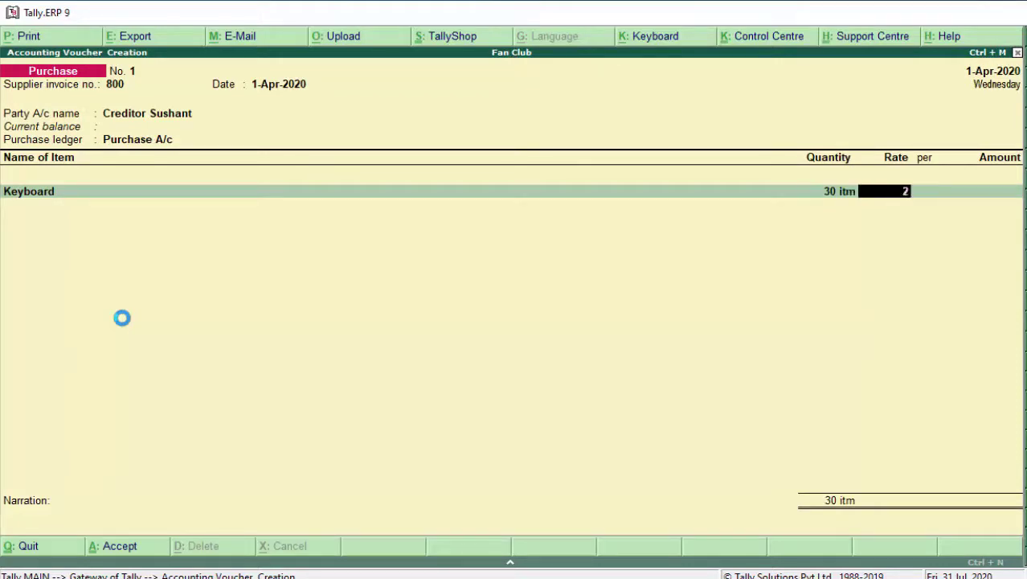
text(00)
key(Return)
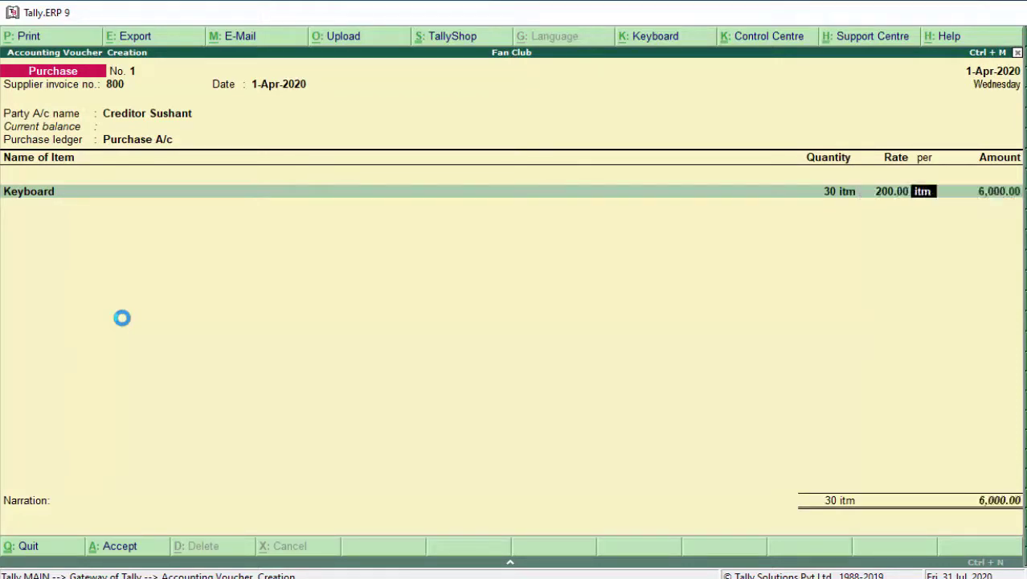
key(Return)
key(Return)
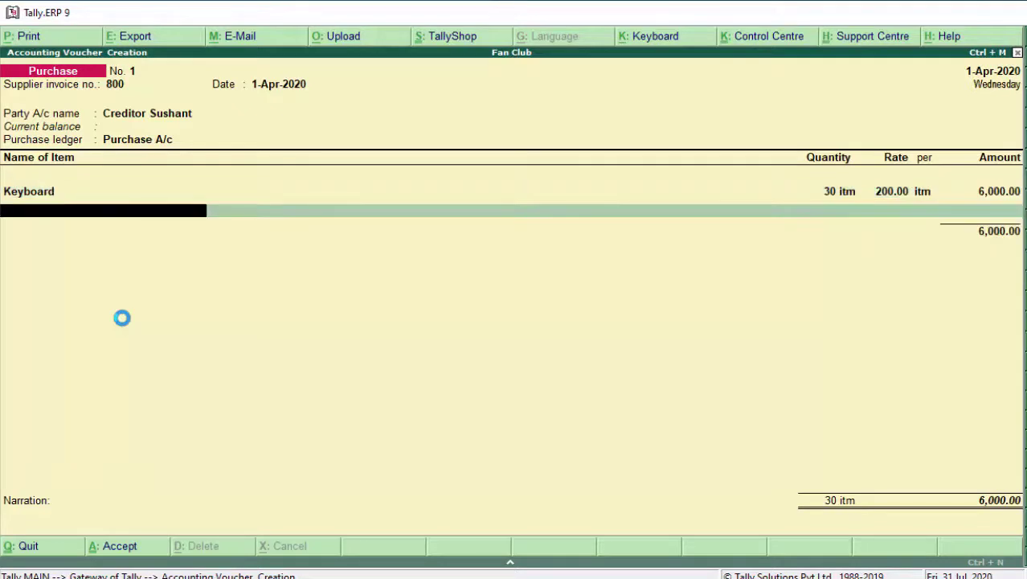
Add 2 Mother Boards at 4,000.00 each
text(M)
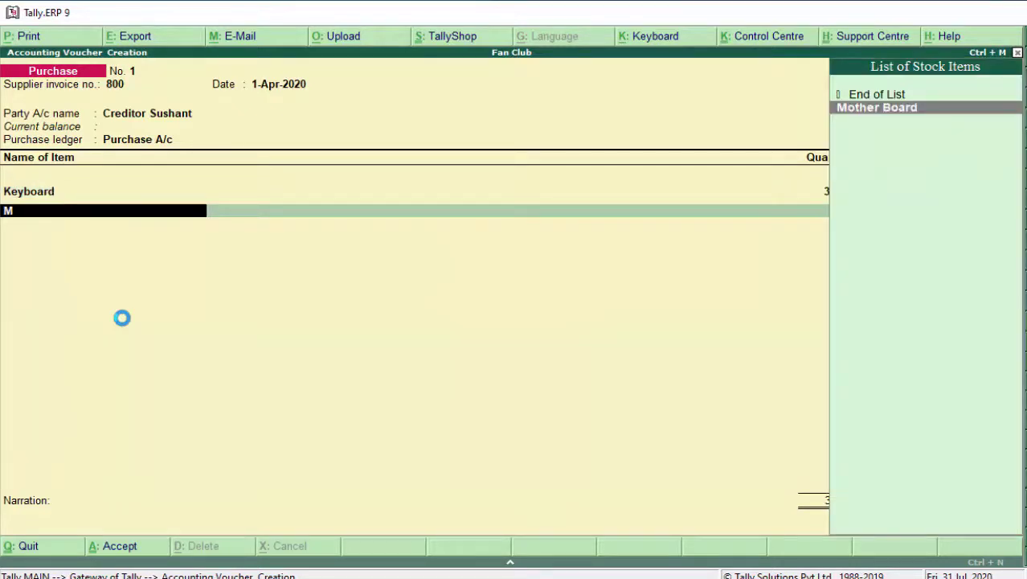
key(Return)
key(Return)
text(2)
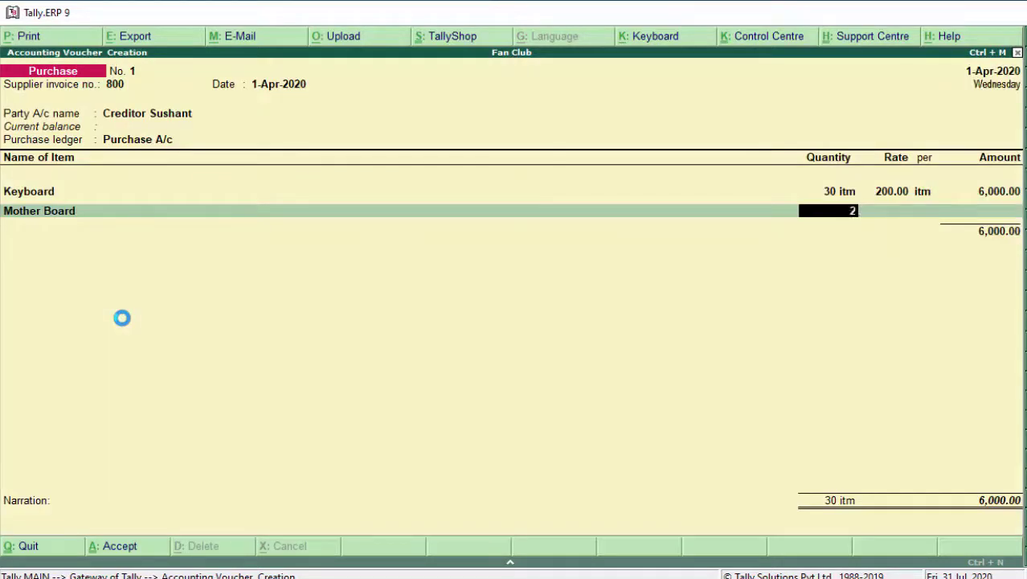
key(Return)
text(4)
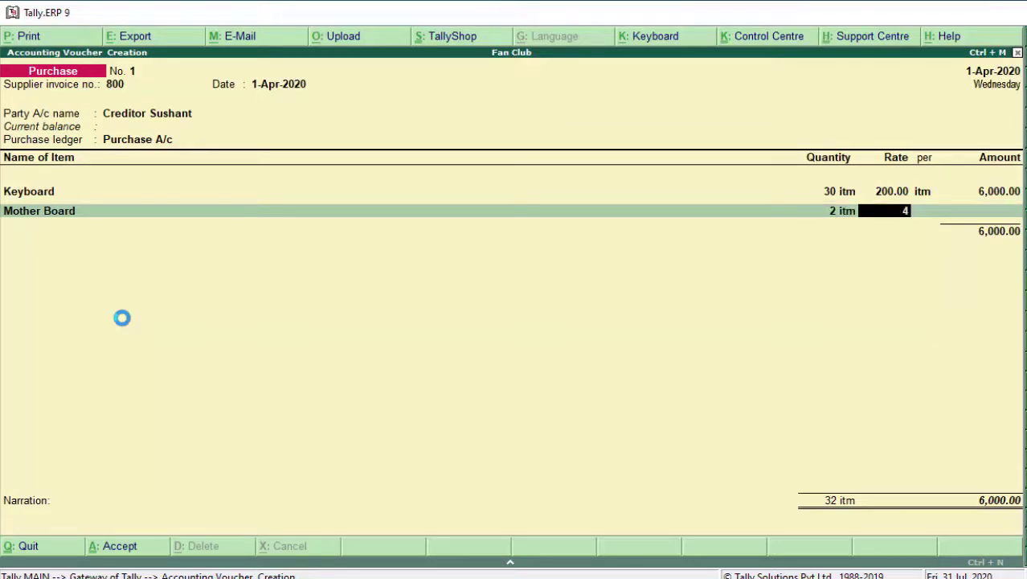
text(000)
key(Return)
key(Return)
key(Return)
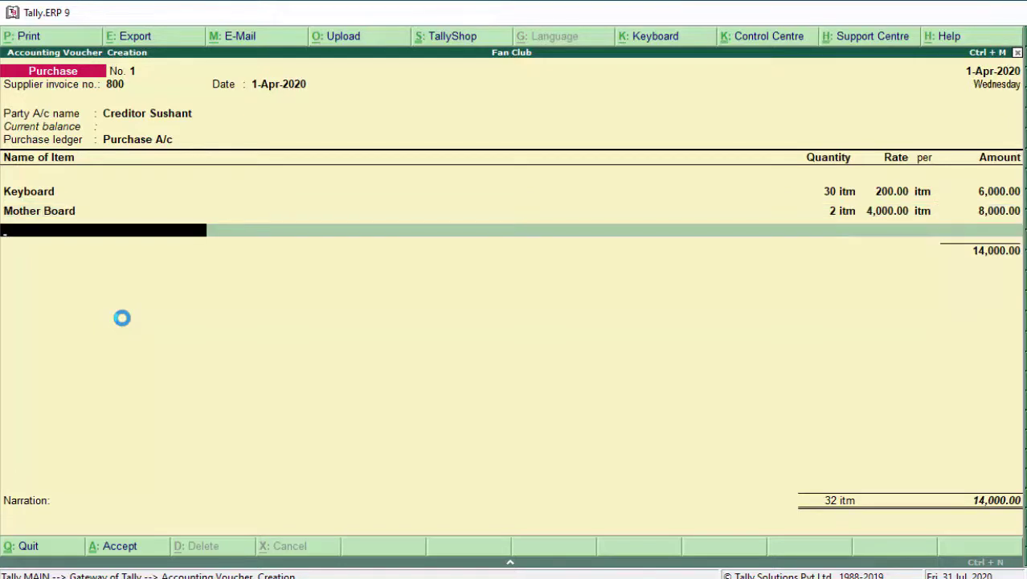
key(Return)
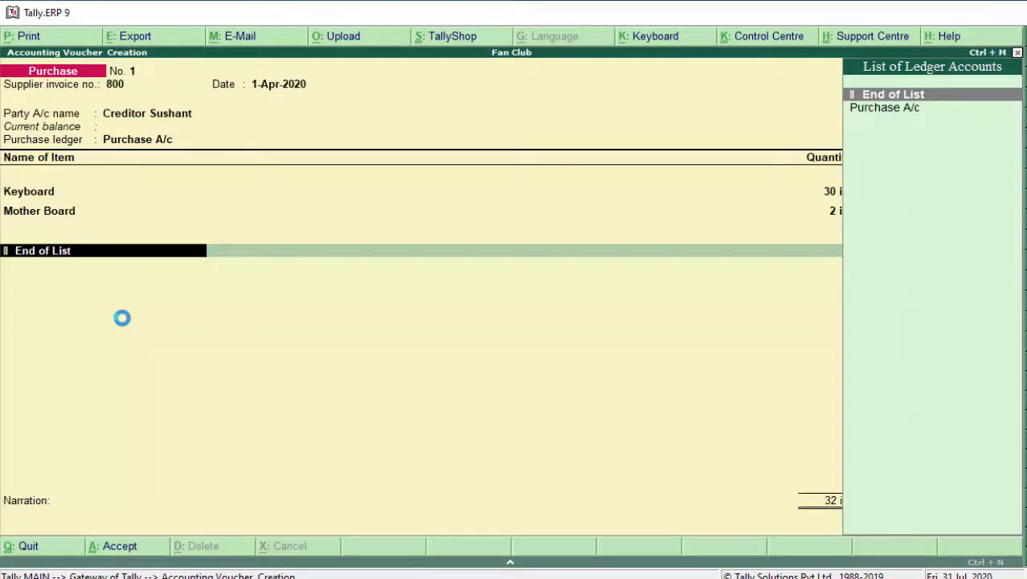
Create a new ledger named Cgst under Duties & Taxes
key(alt+c)
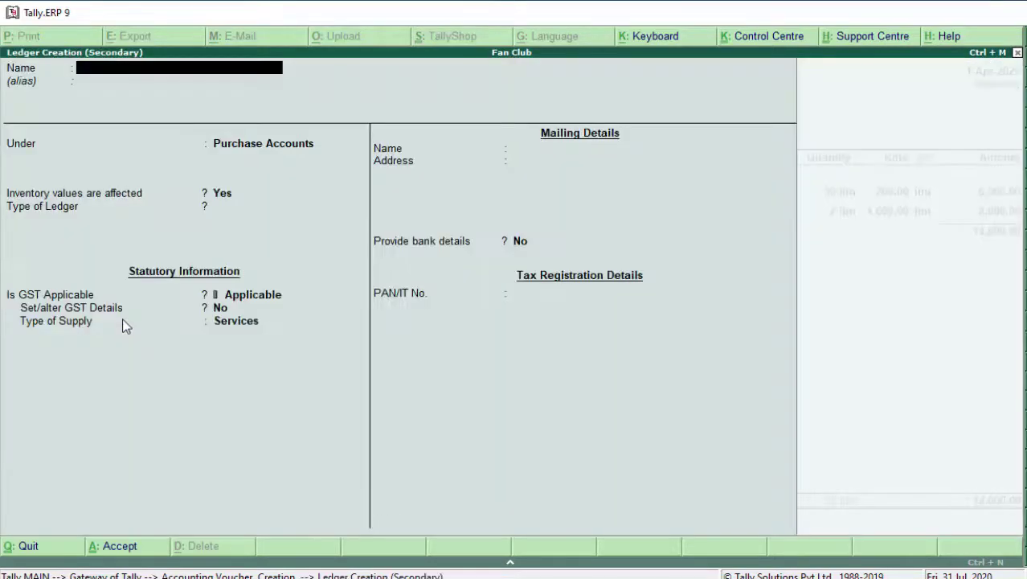
text(Cgst)
key(Return)
key(Return)
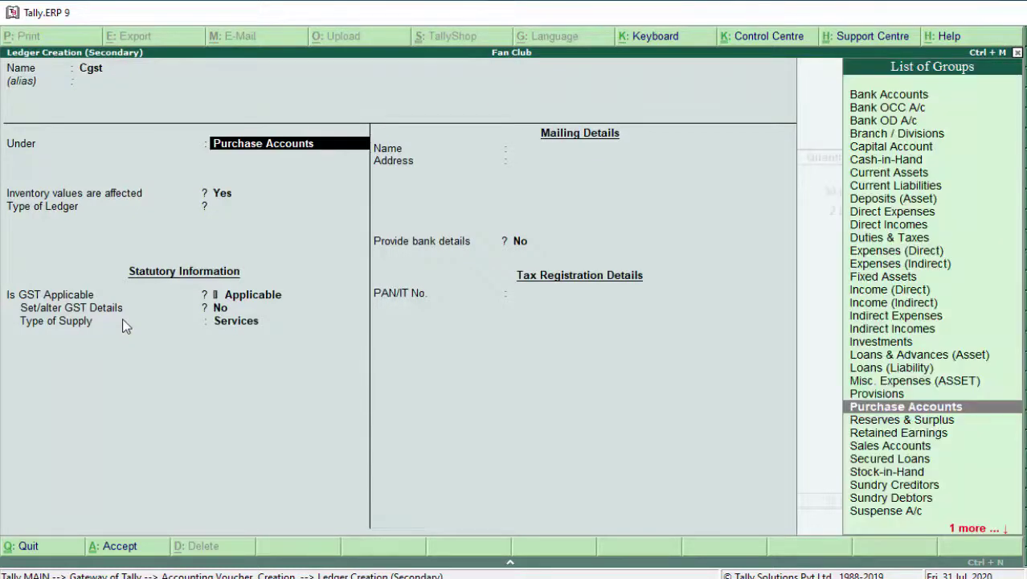
text(D)
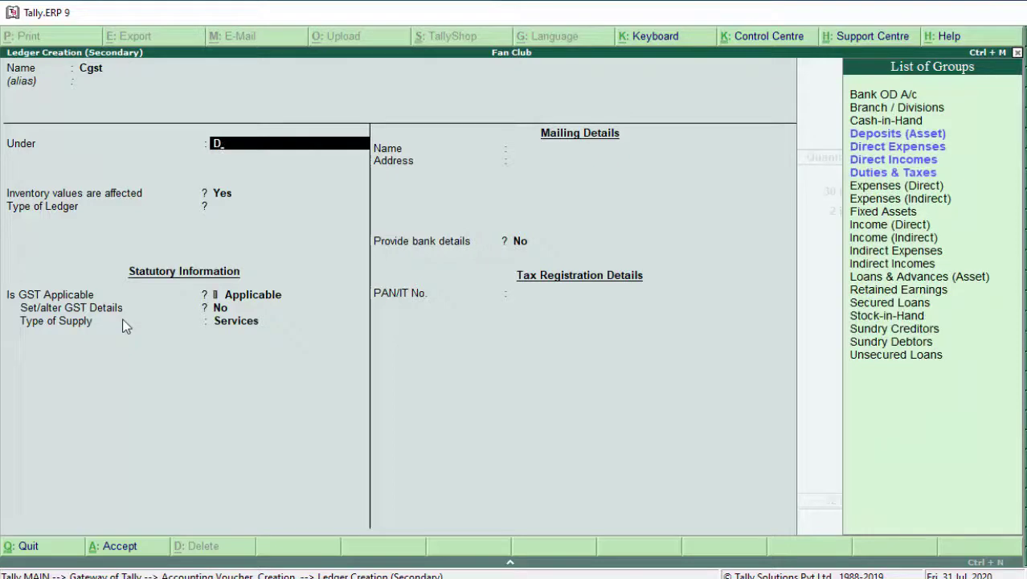
key(Down)
key(Down)
key(Down)
key(Down)
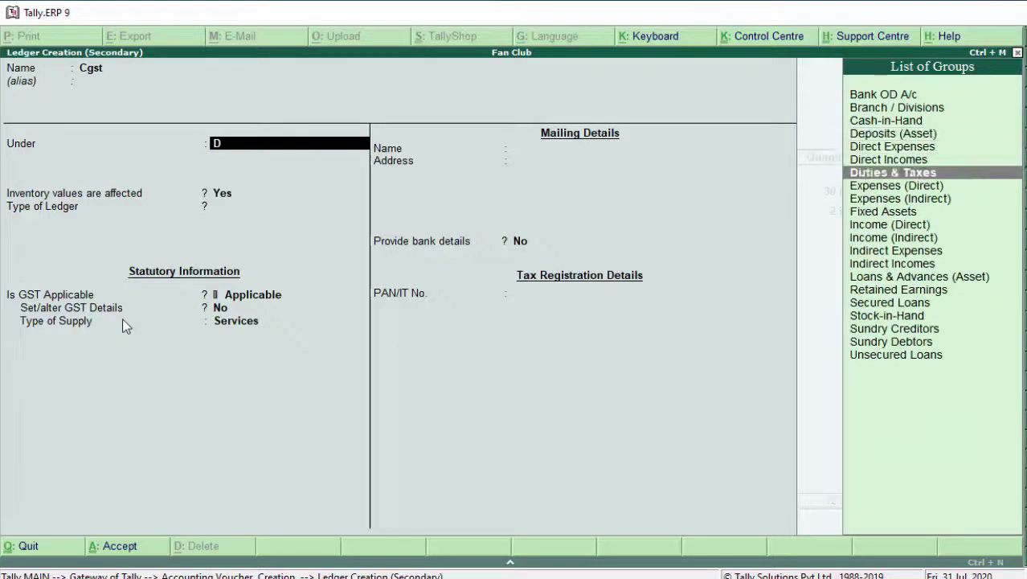
key(Return)
Make Cgst a GST Central Tax ledger with Normal Rounding, limit 3, and save it
key(Up)
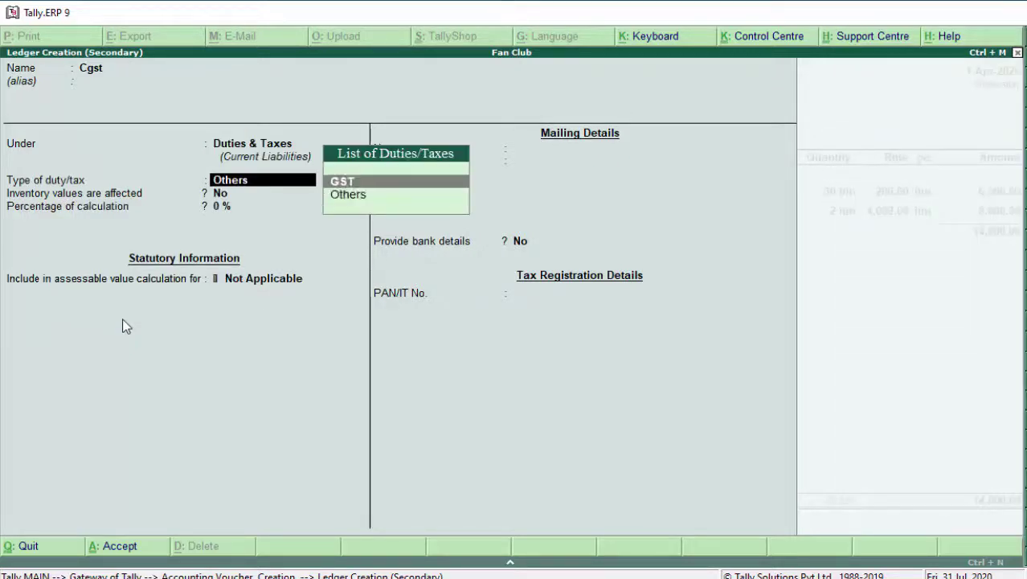
key(Return)
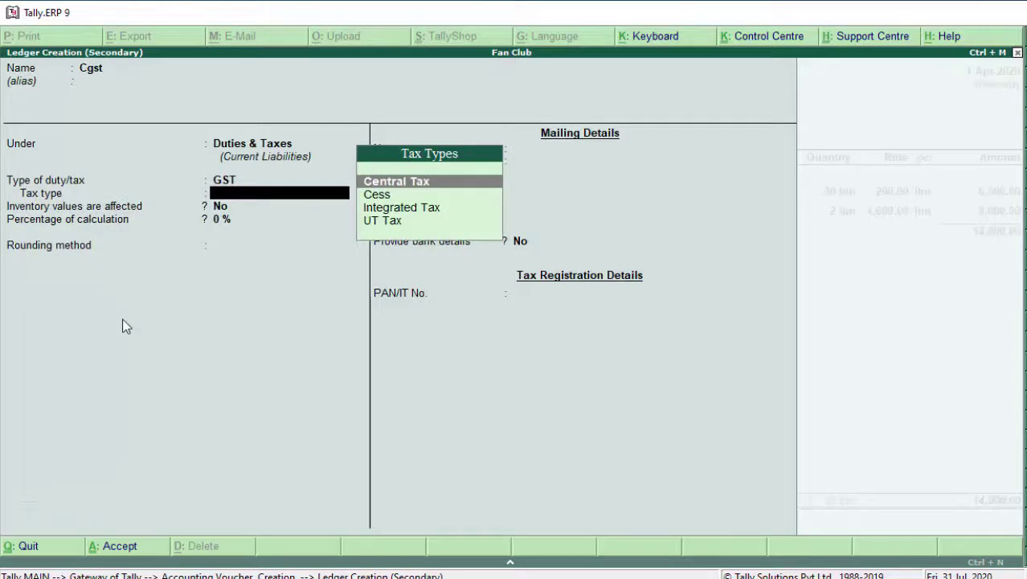
key(Down)
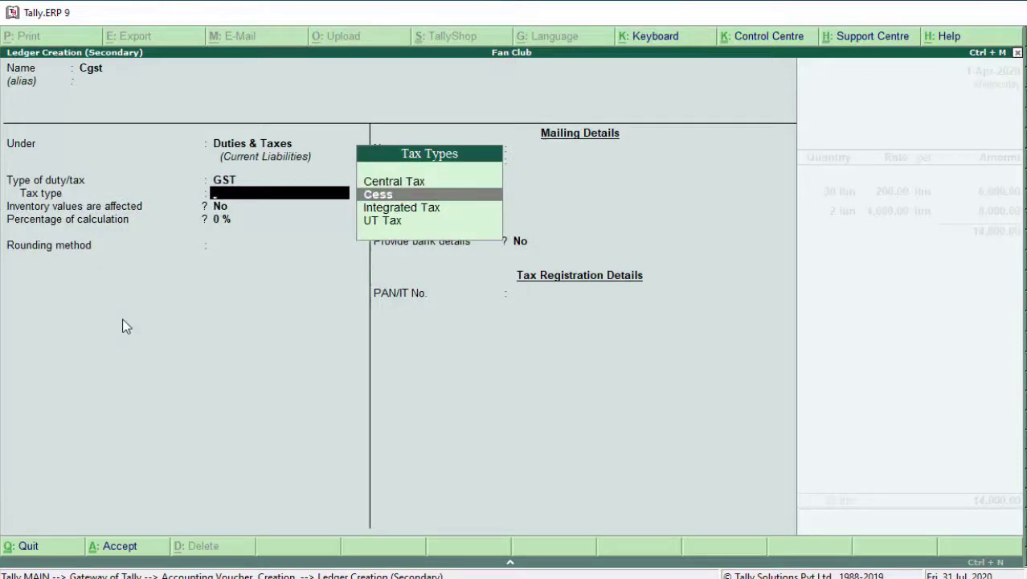
key(Up)
key(Return)
key(Return)
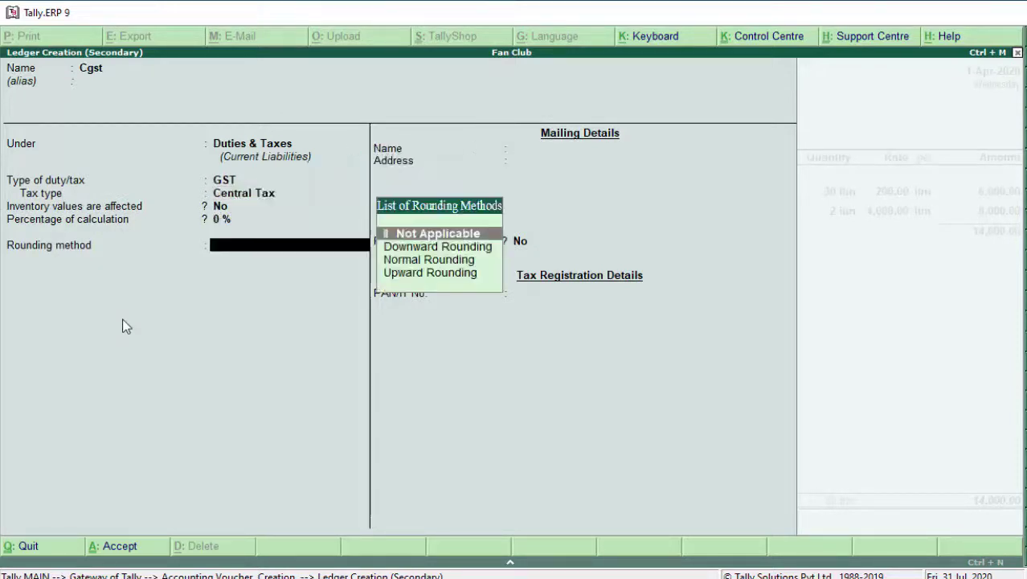
key(Down)
key(Down)
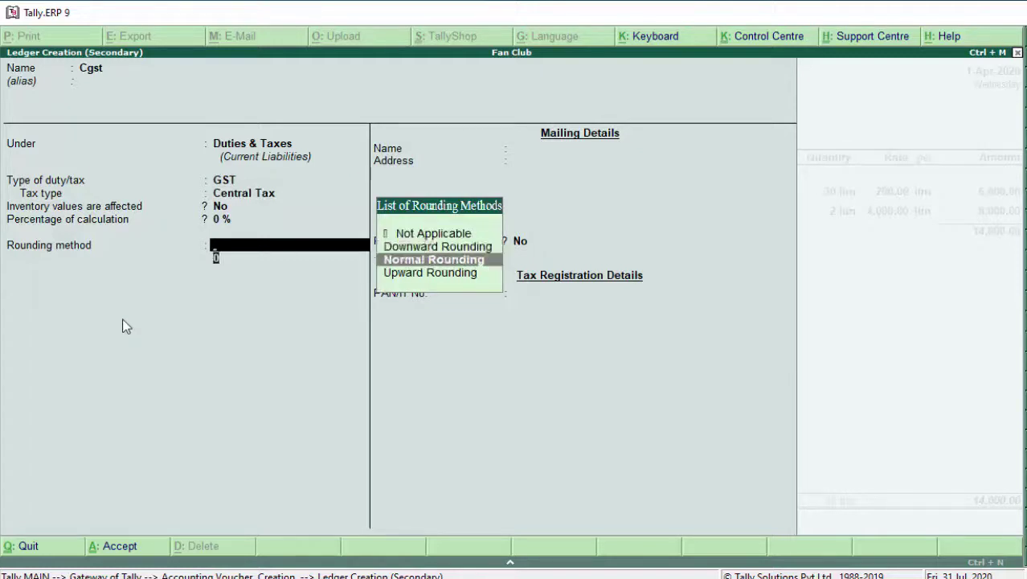
key(Return)
text(3)
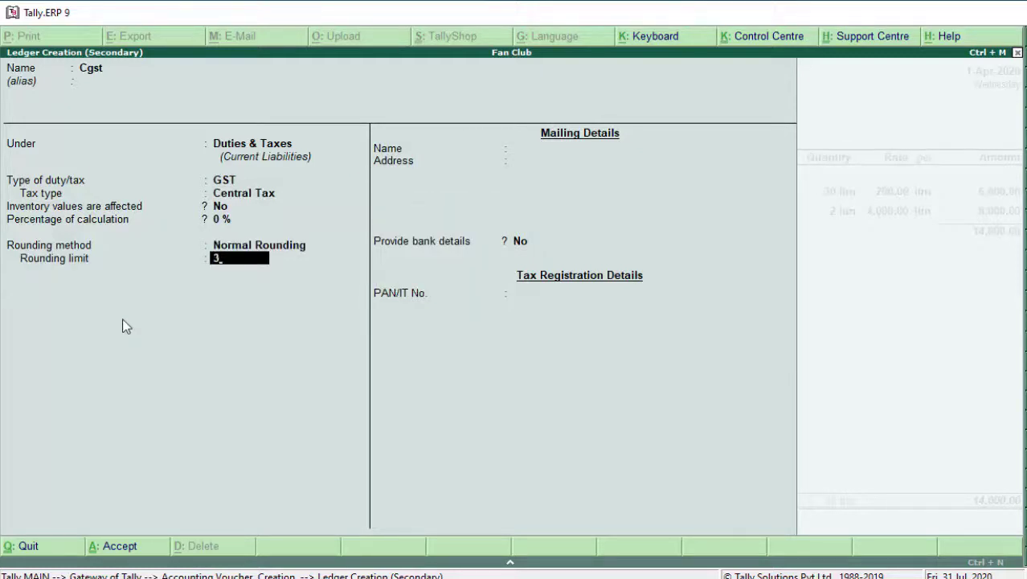
key(Return)
key(Return)
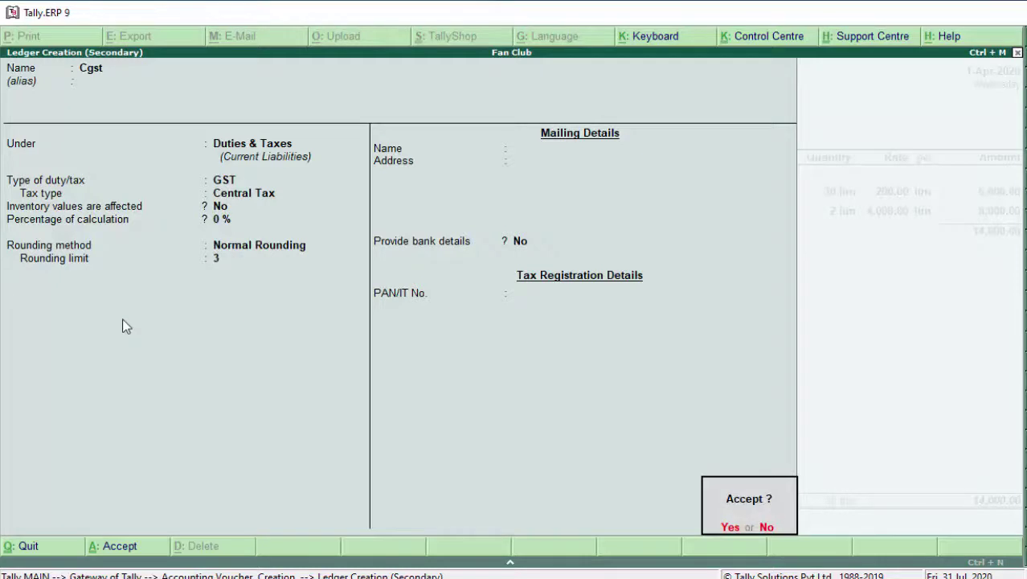
key(Return)
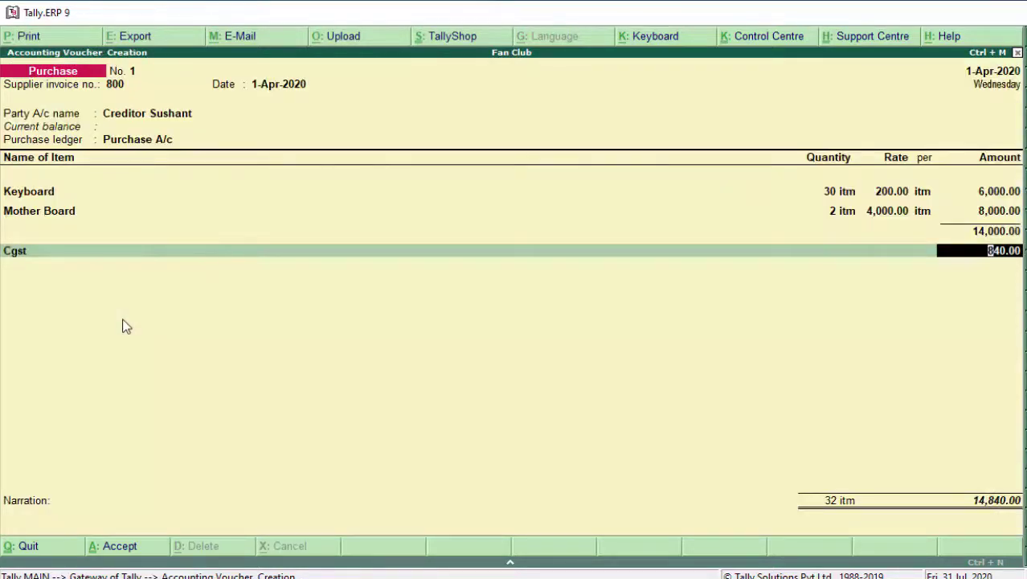
Accept the 840.00 Cgst line and create a Utgst ledger of GST type UT Tax
key(Return)
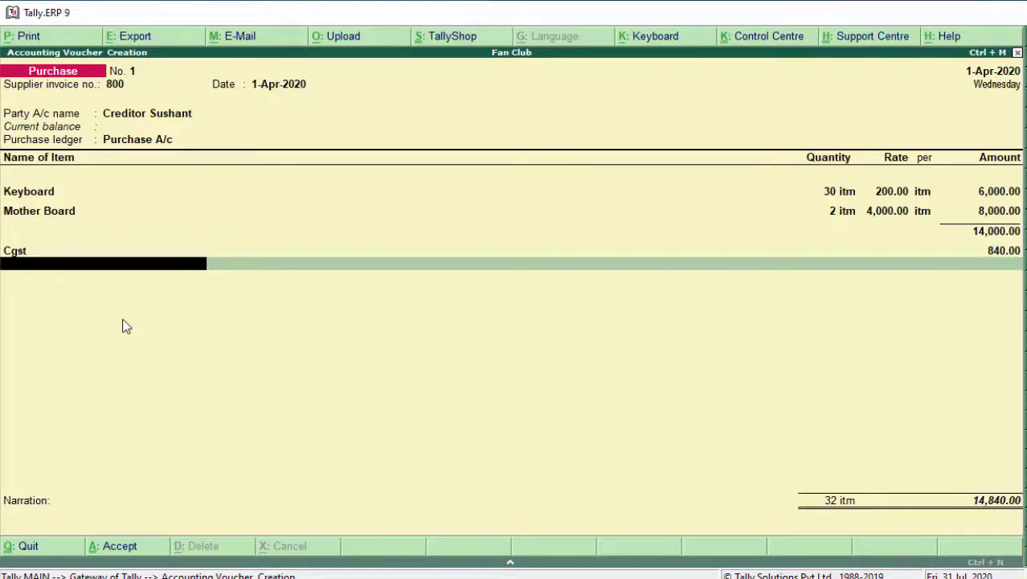
key(alt+c)
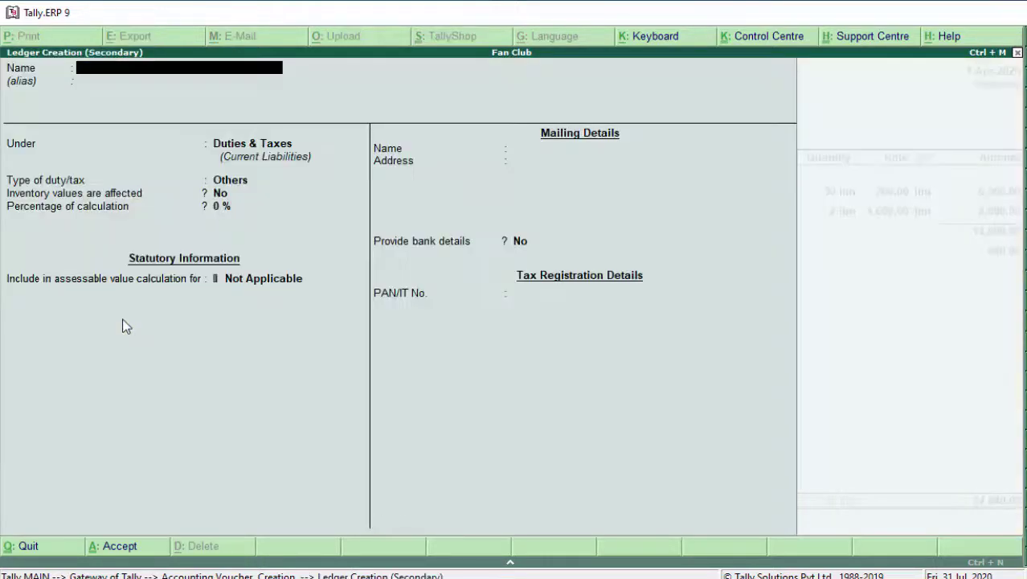
text(Utgs)
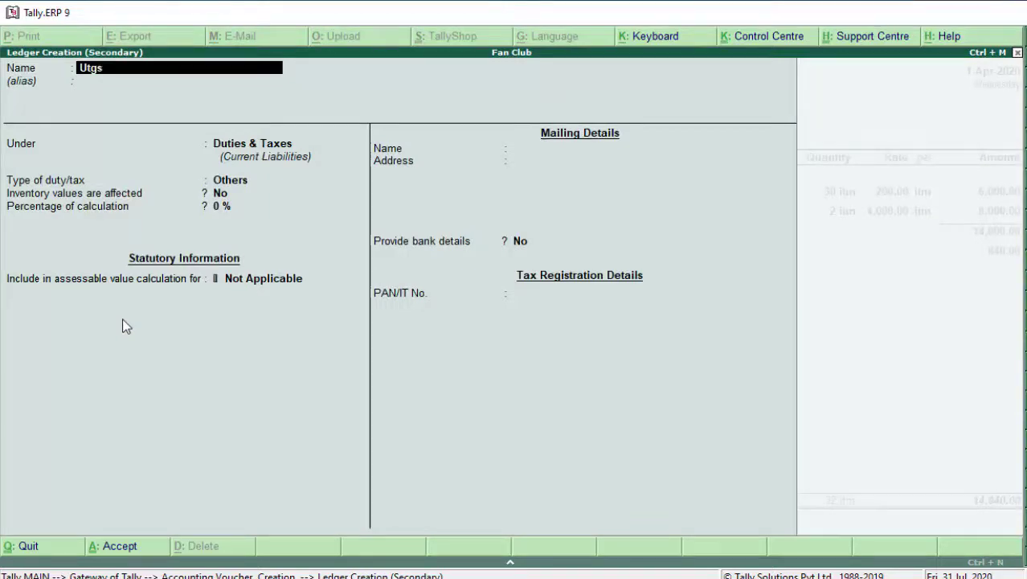
text(t)
key(Return)
key(Return)
key(Return)
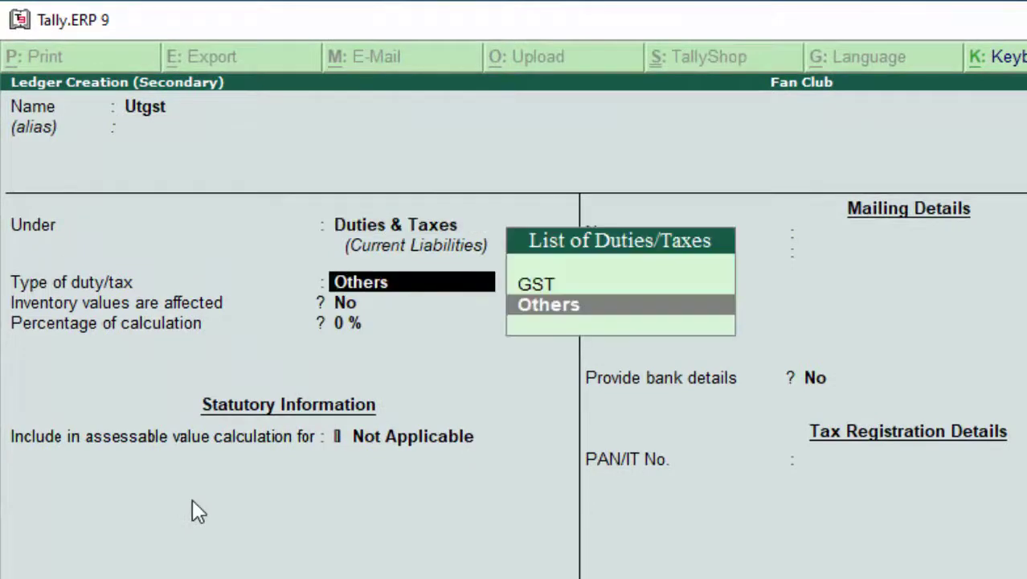
key(Up)
key(Return)
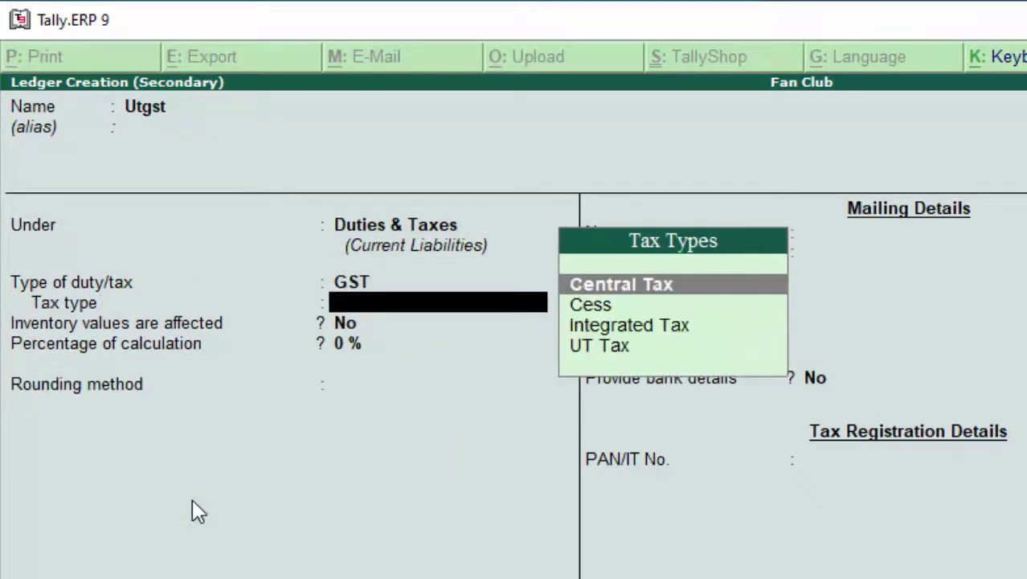
key(Down)
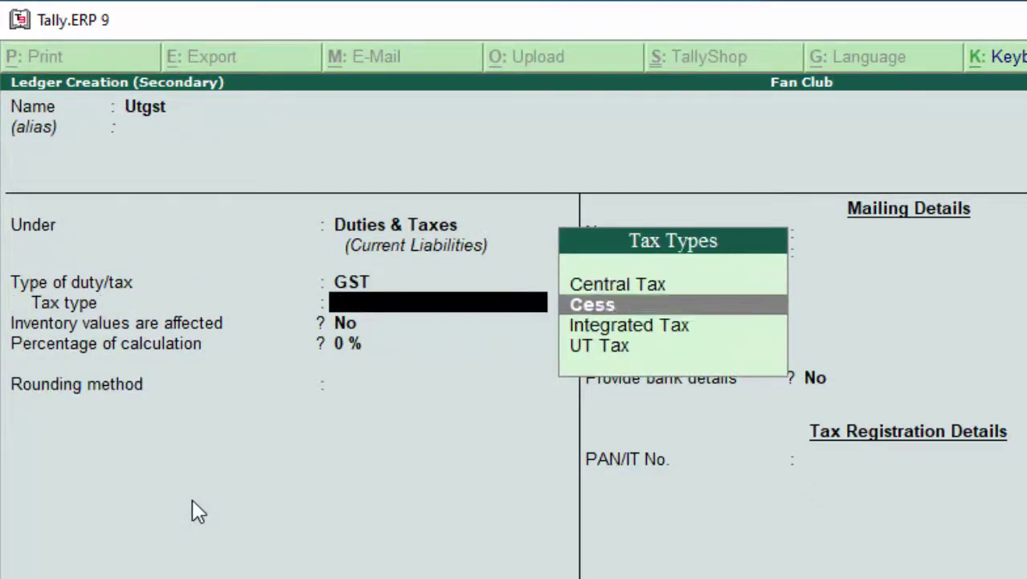
key(Down)
key(Down)
key(Return)
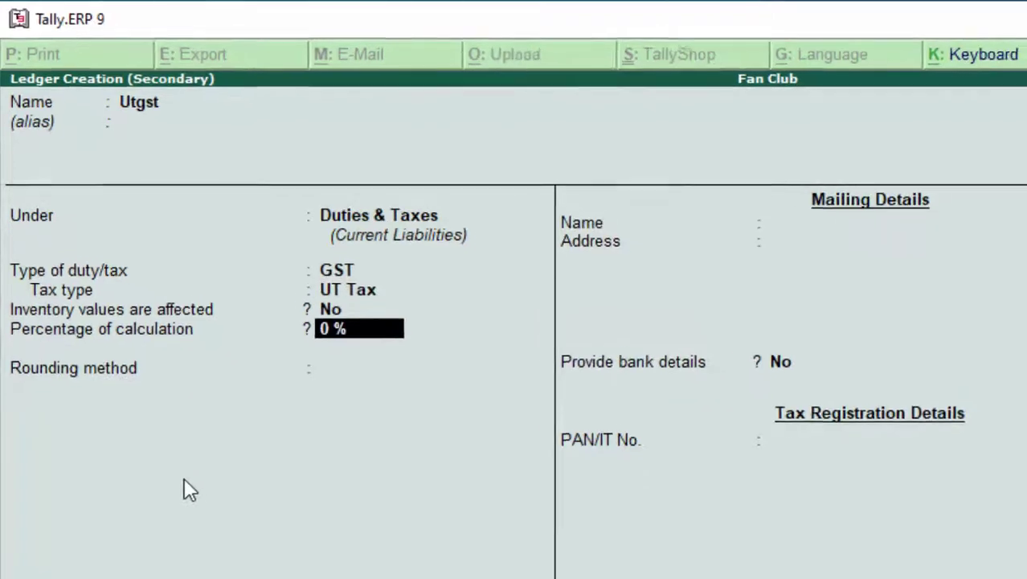
Give the Utgst ledger Normal Rounding with limit 3 and save it
key(Return)
key(Down)
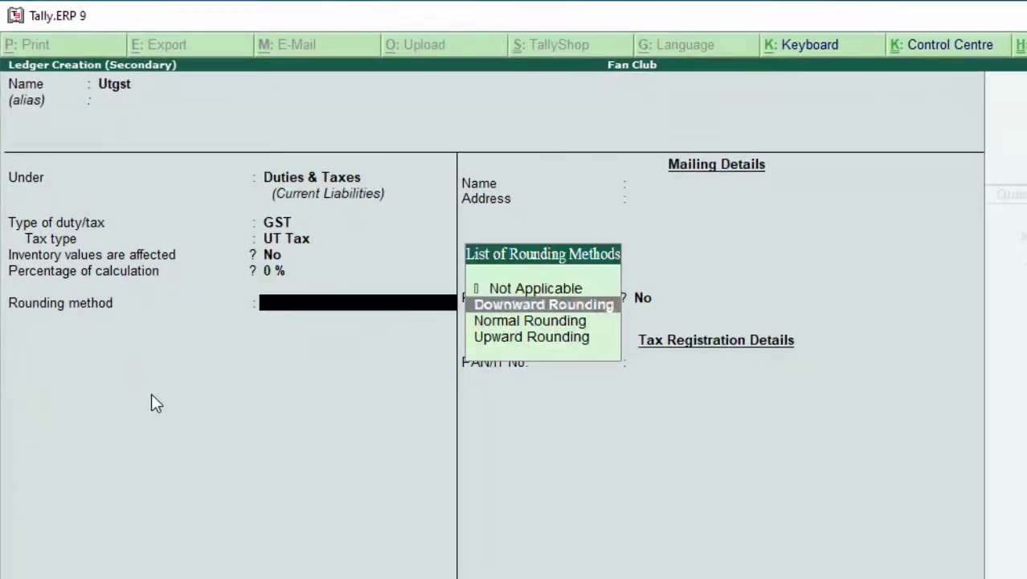
key(Down)
key(Return)
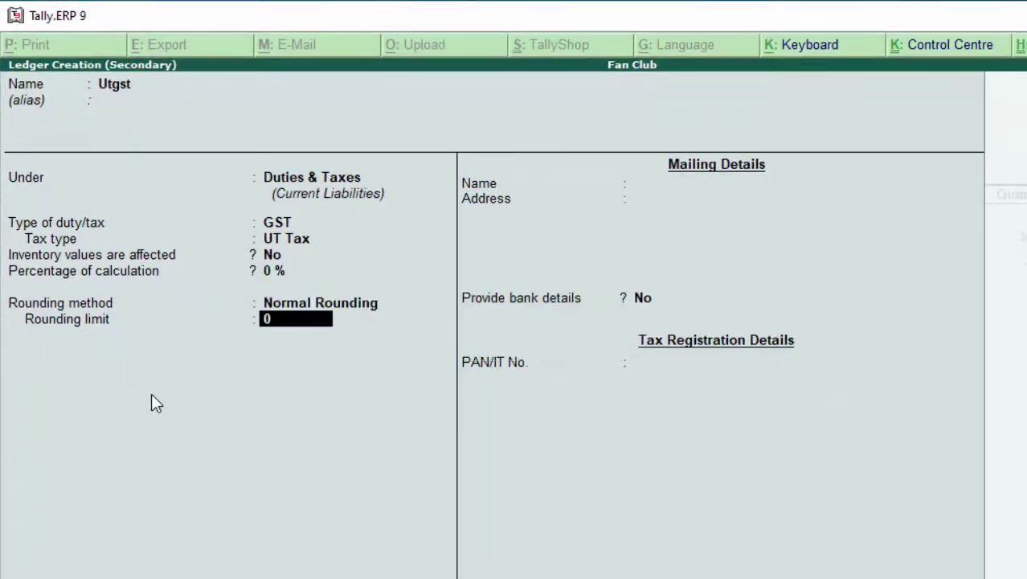
text(3)
key(Return)
key(Return)
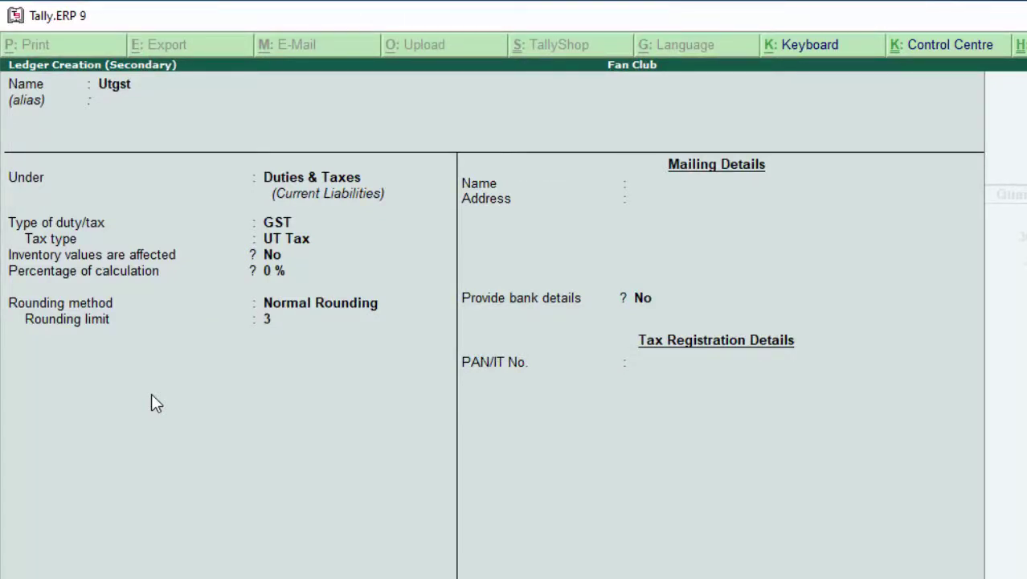
key(ctrl+a)
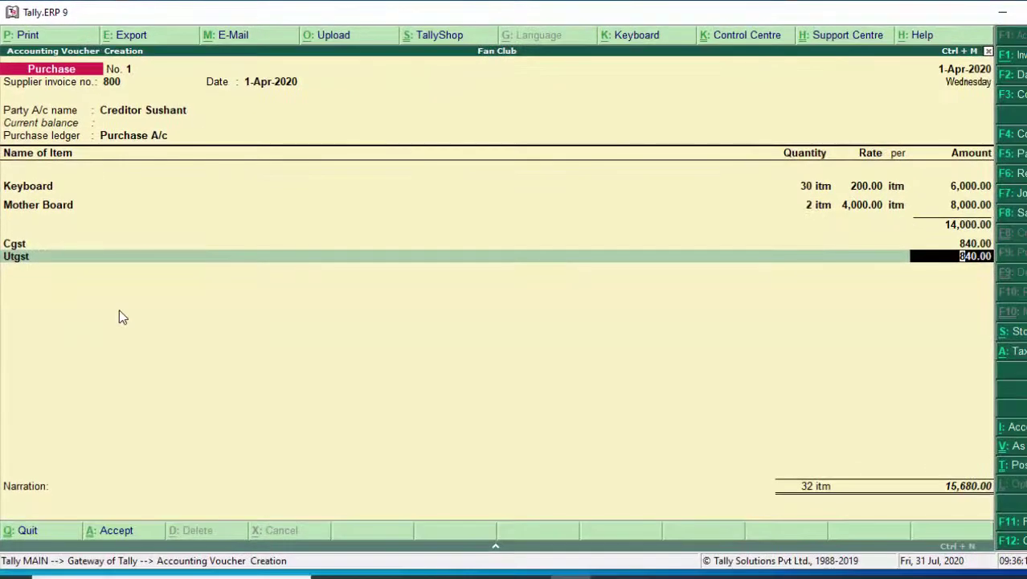
Accept the 840.00 Utgst line and the 15,680.00 Cr New Ref bill-wise details
key(Return)
key(Return)
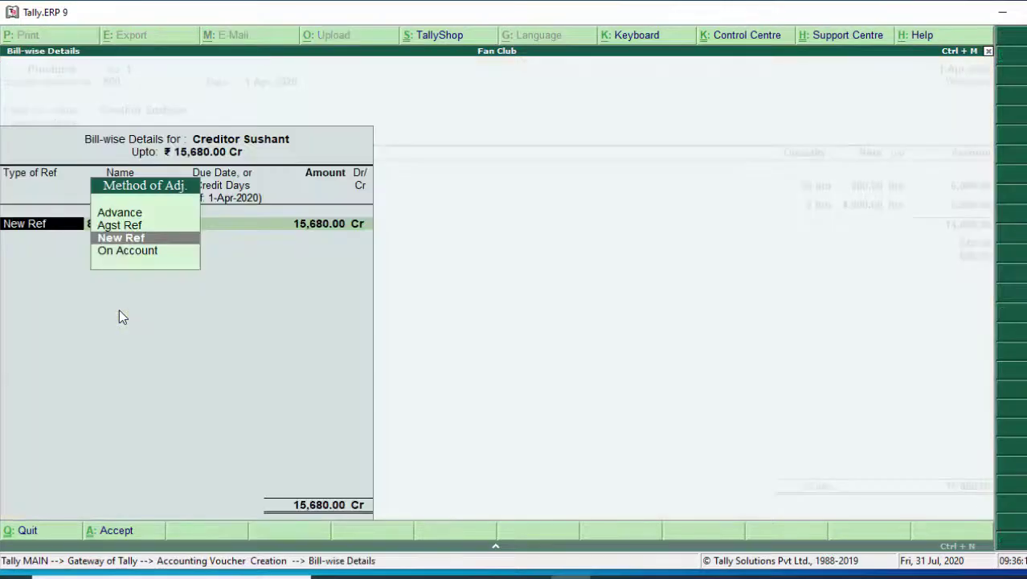
key(Return)
key(Return)
key(Return)
key(Return)
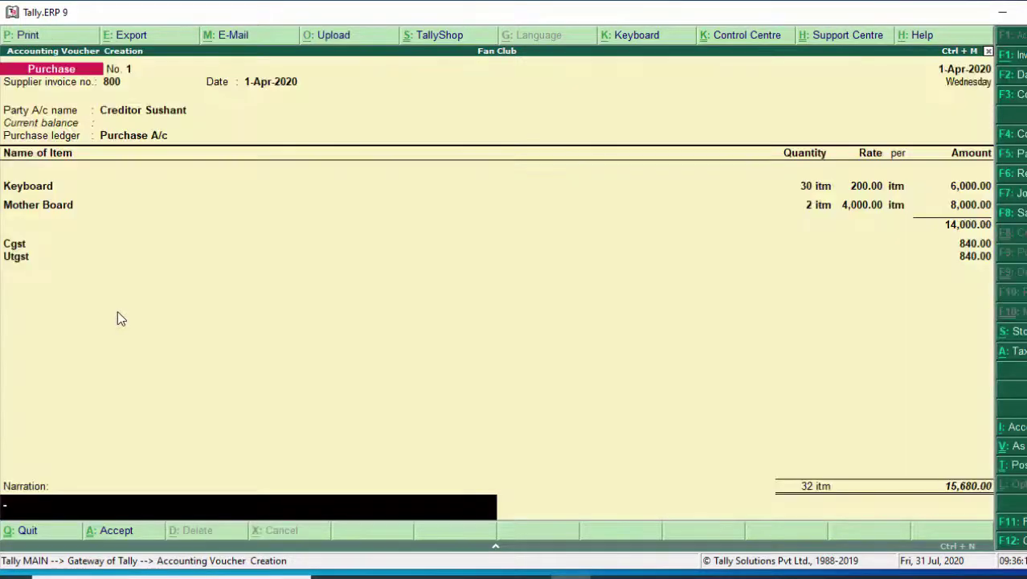
key(Return)
key(Return)
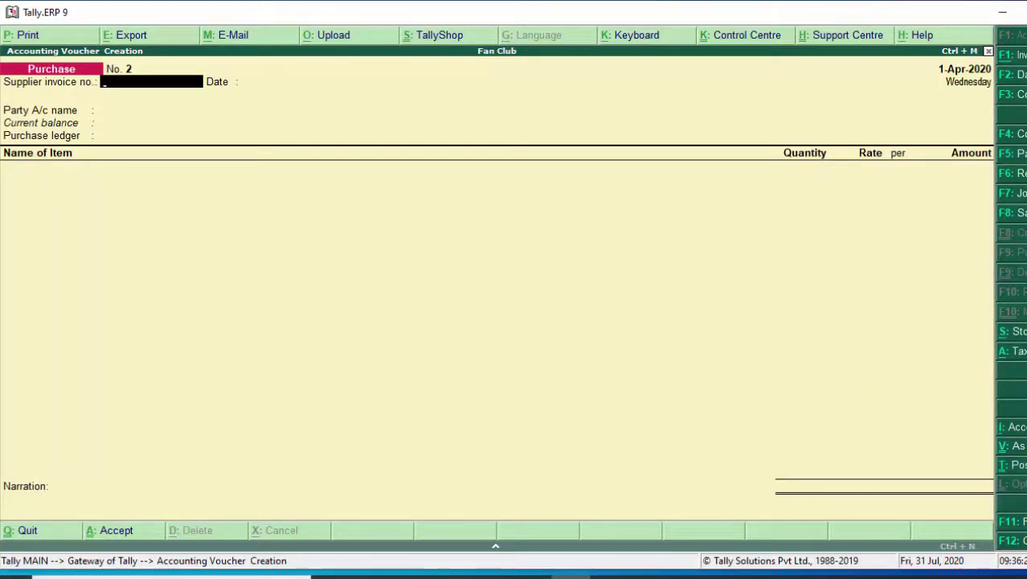
Switch to a Sales voucher with reference number 800
key(F8)
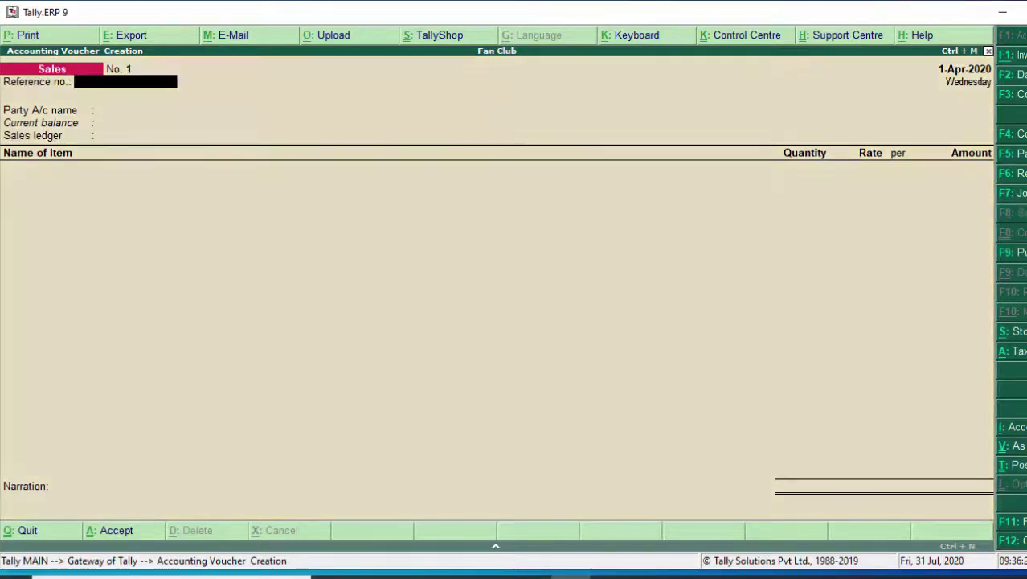
text(80)
text(0)
key(Return)
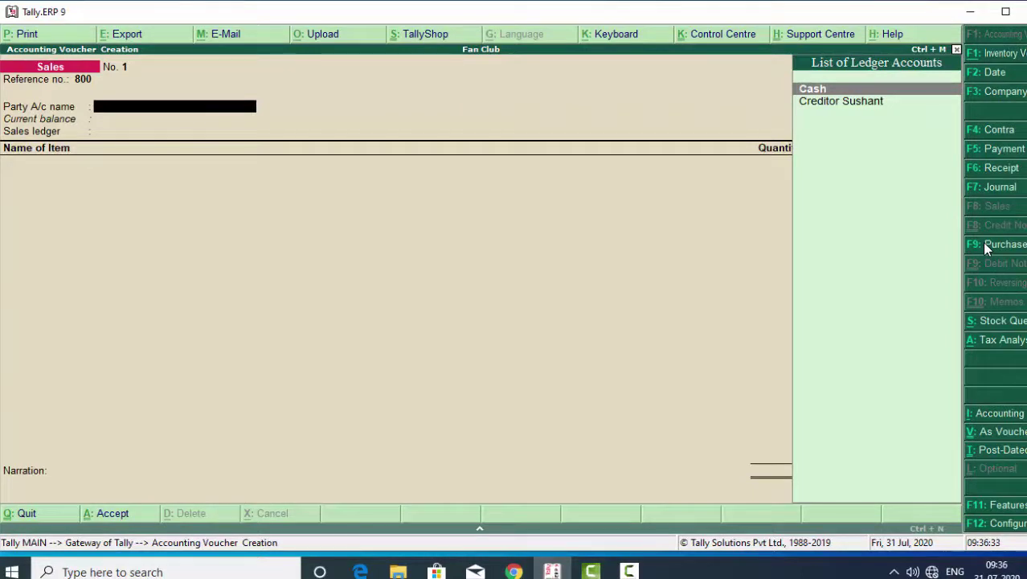
Start a new party ledger, entering the customer's name
key(alt+c)
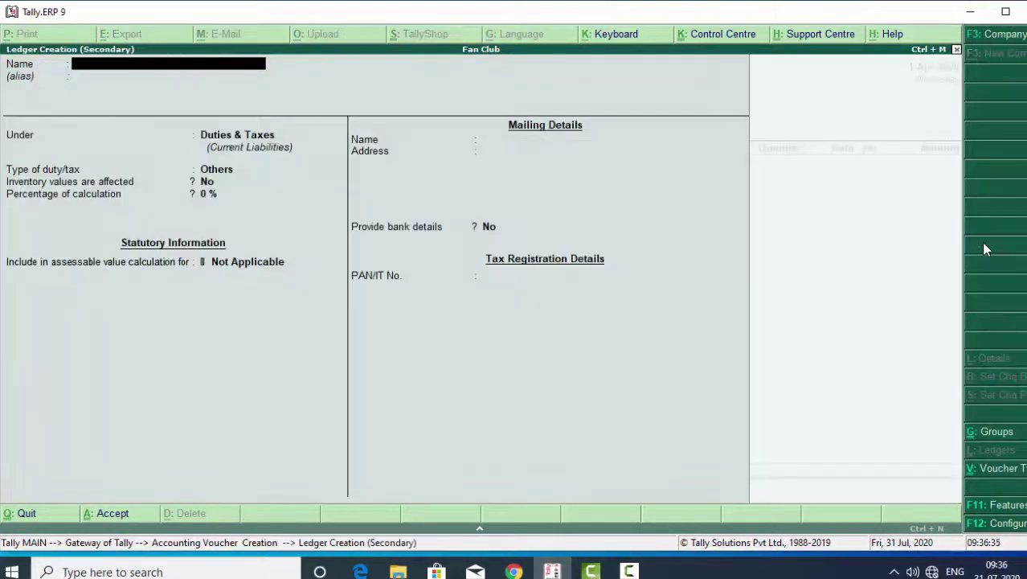
text(S)
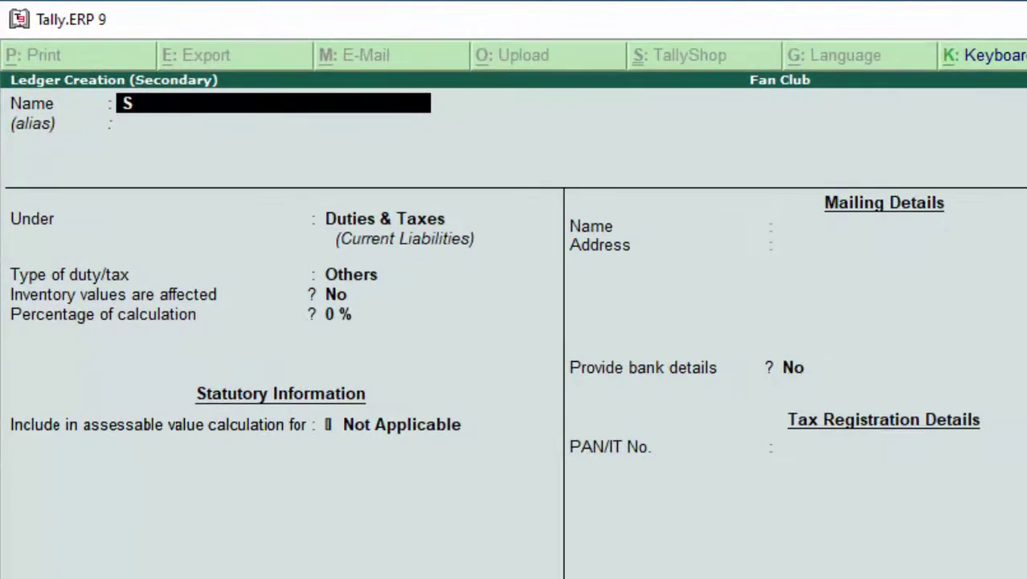
text(ures)
text(h Debt)
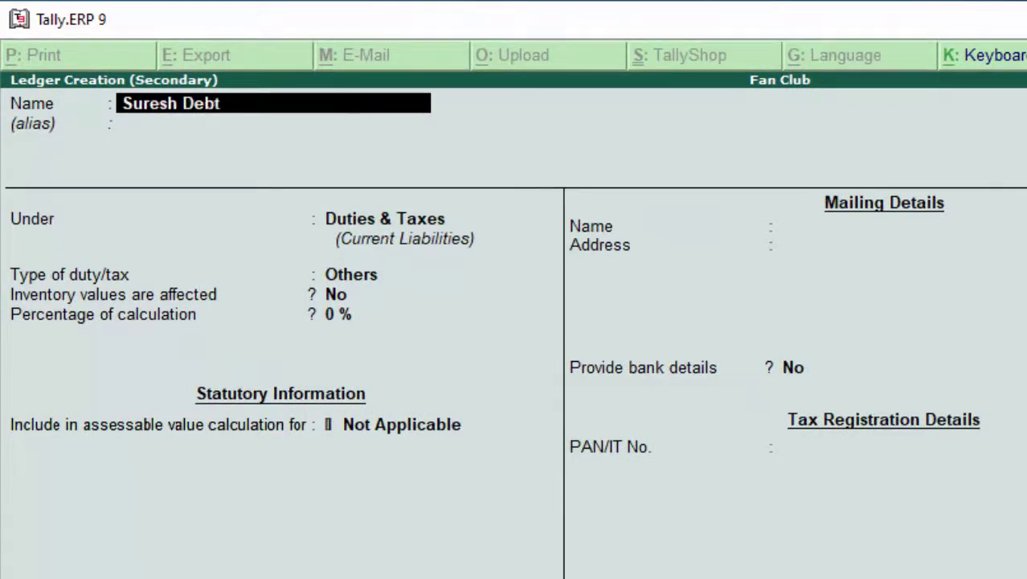
text(or)
key(Return)
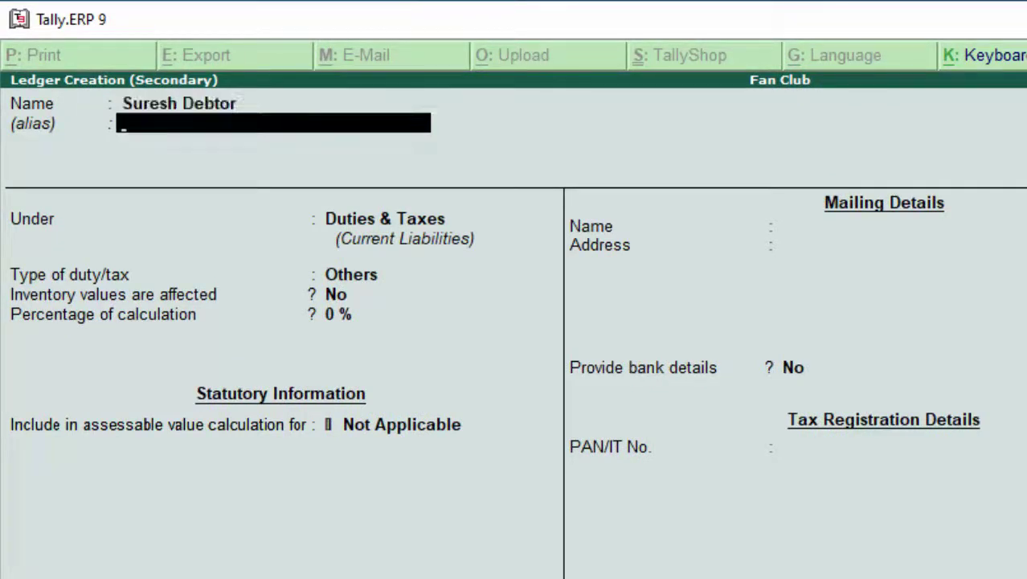
key(Return)
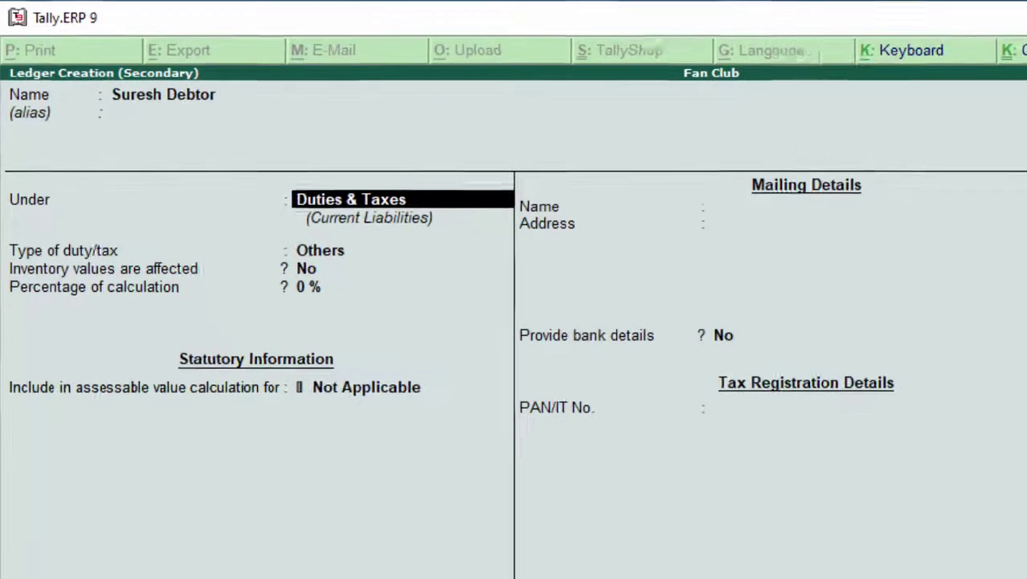
Place the new customer ledger under Sundry Debtors, keeping bill-by-bill balances
text(S)
key(Down)
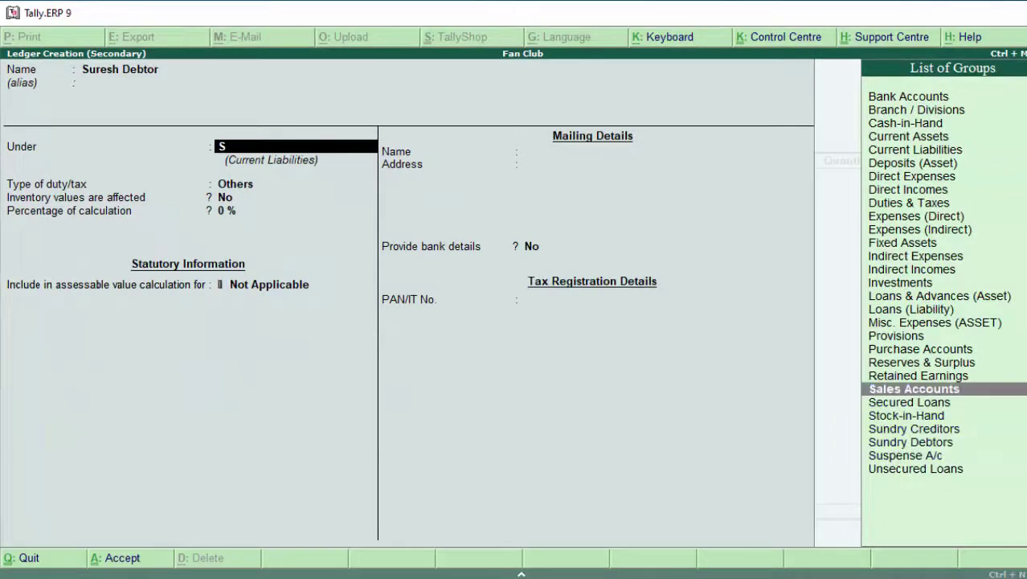
key(Down)
key(Down)
key(Down)
key(Down)
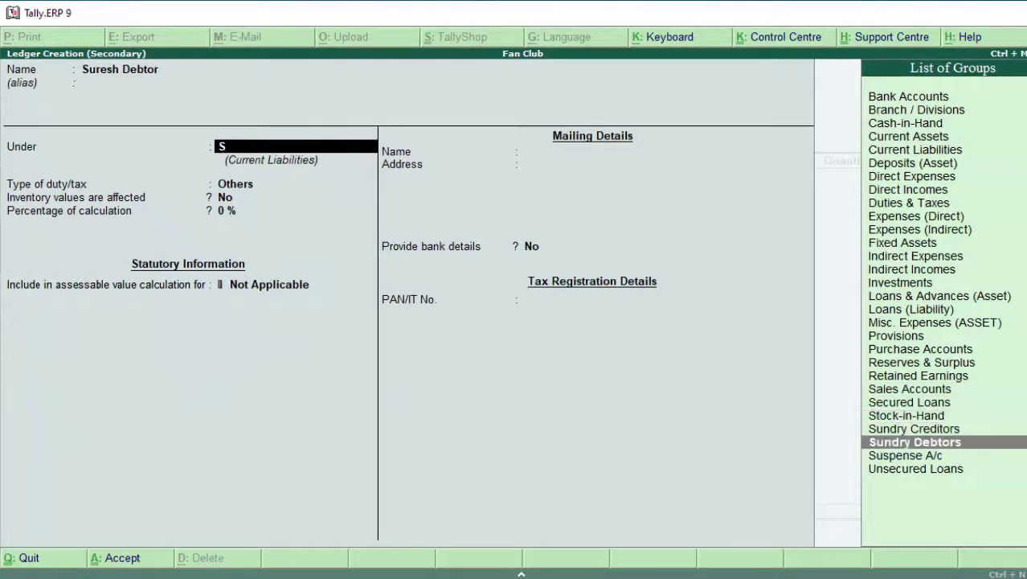
key(Return)
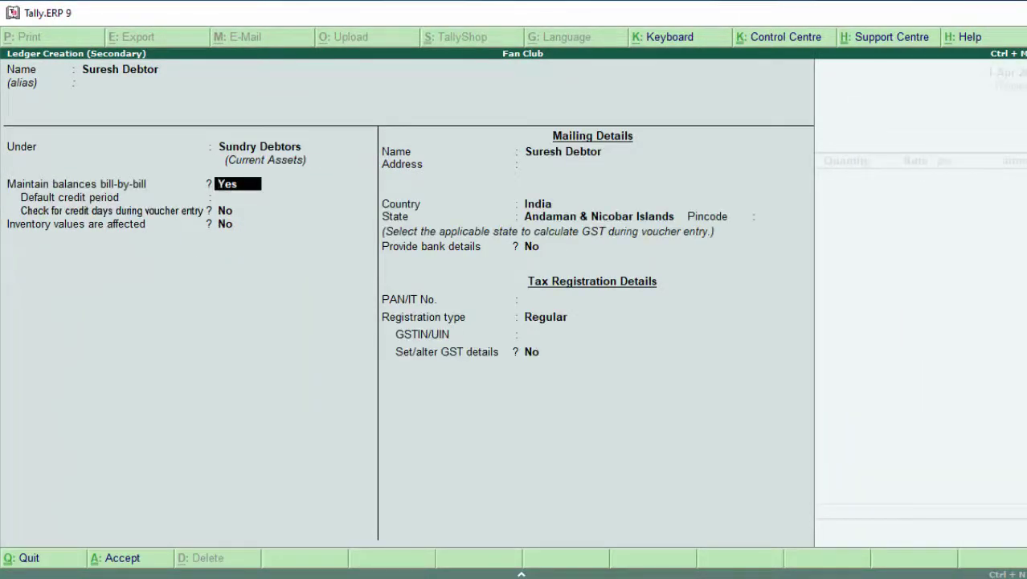
key(Return)
key(Return)
key(Return)
key(Return)
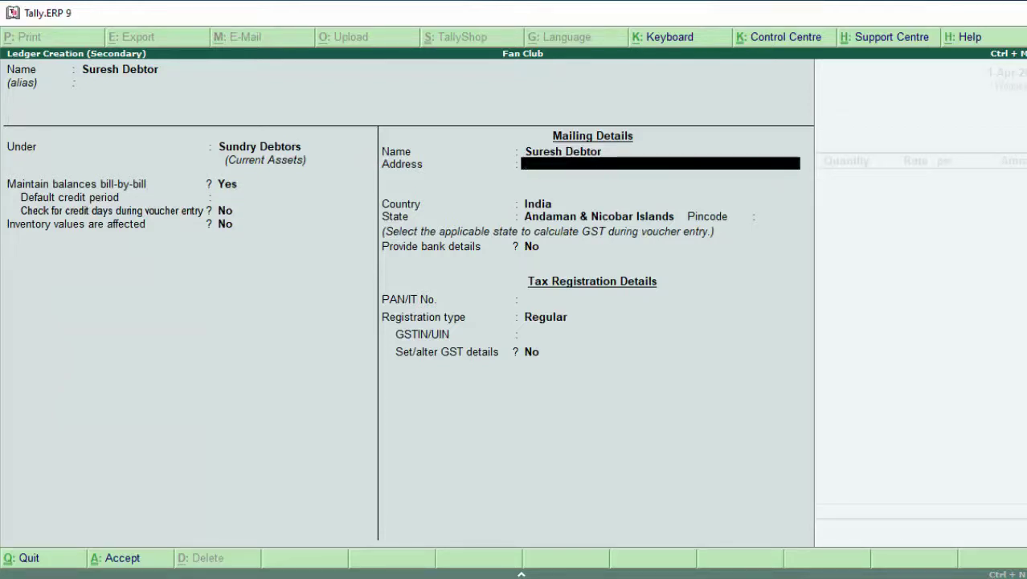
Give the ledger the address 'Andaman Nicobar', keep the state and Regular registration, and save it
text(Anda)
text(man)
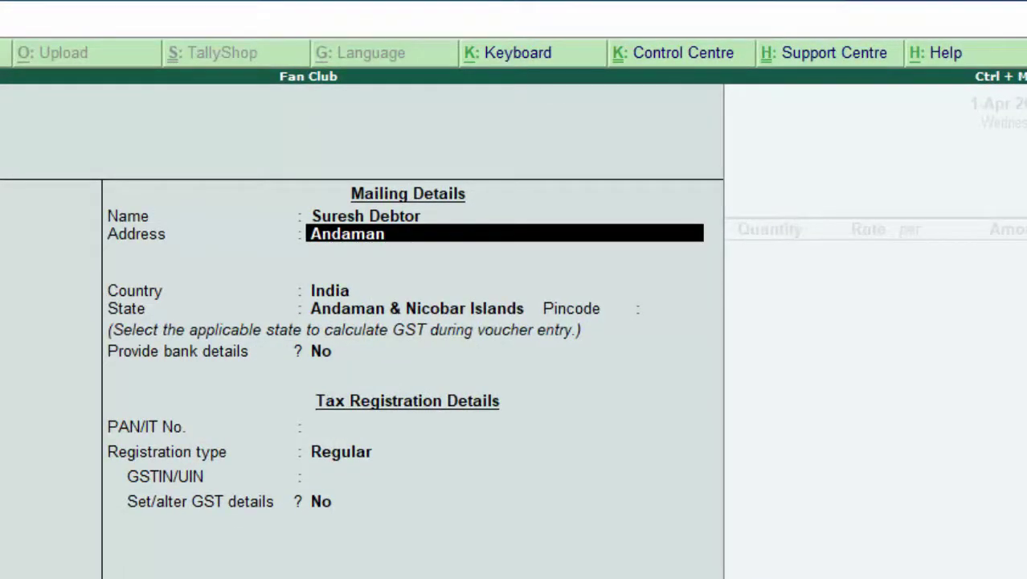
text( Nico)
text(bar)
key(Return)
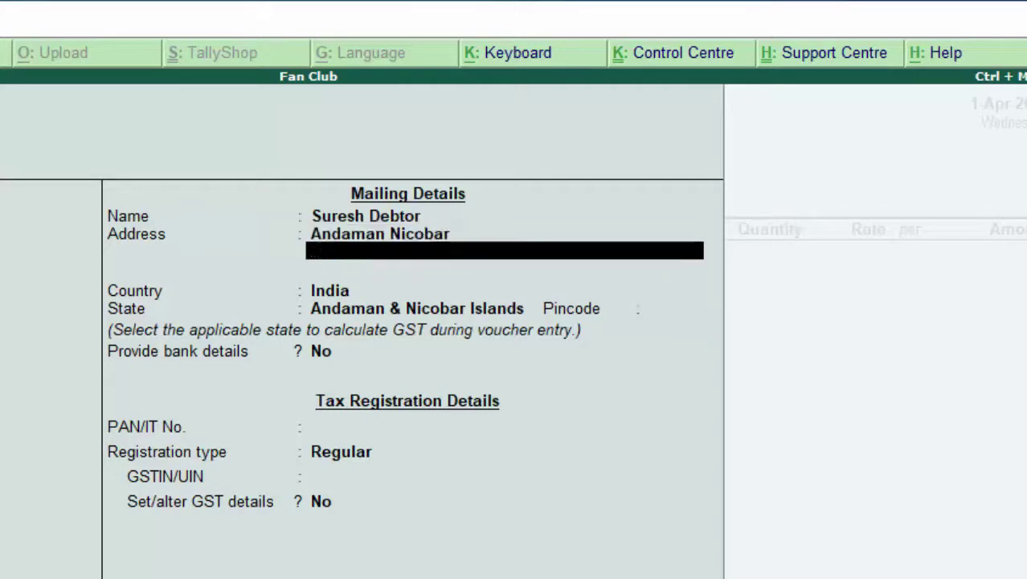
key(Return)
key(Return)
key(Return)
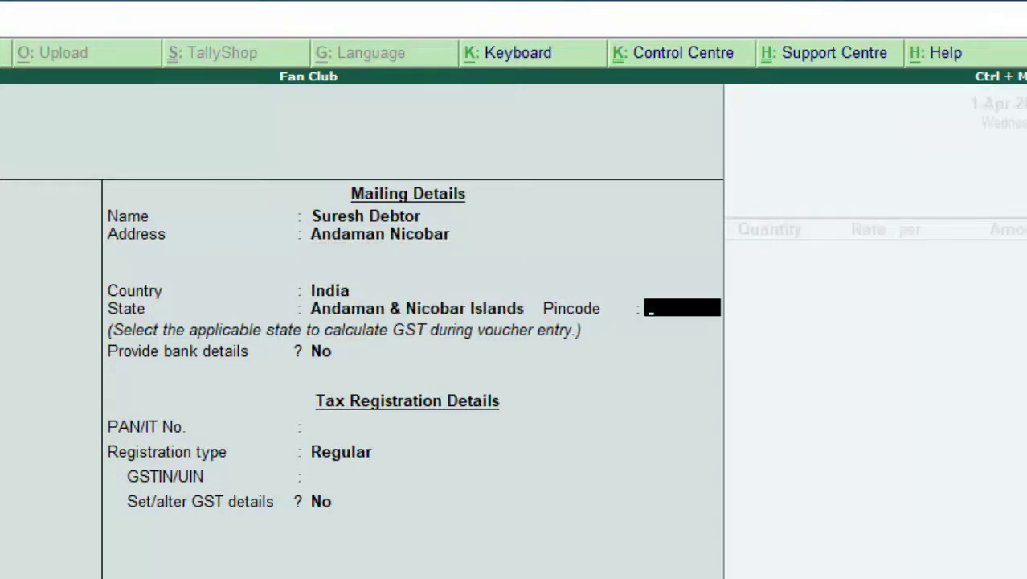
key(Return)
key(Return)
key(Return)
key(Return)
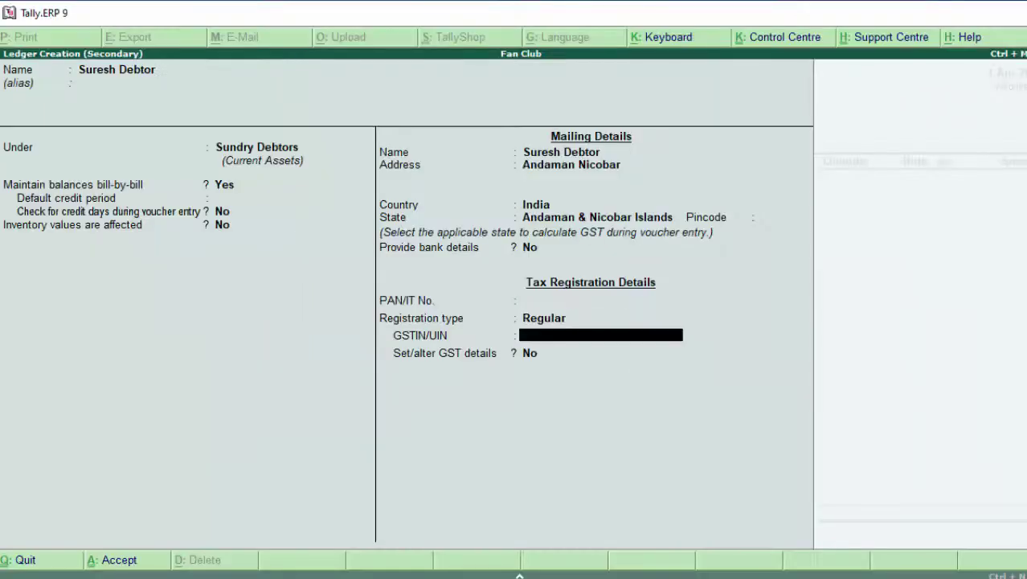
key(Return)
key(Return)
key(Return)
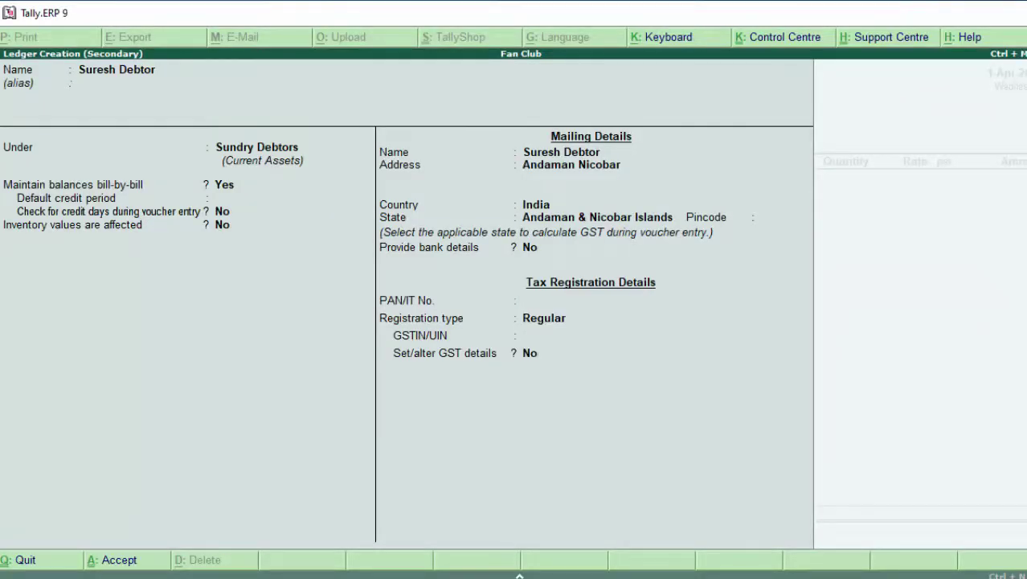
key(Return)
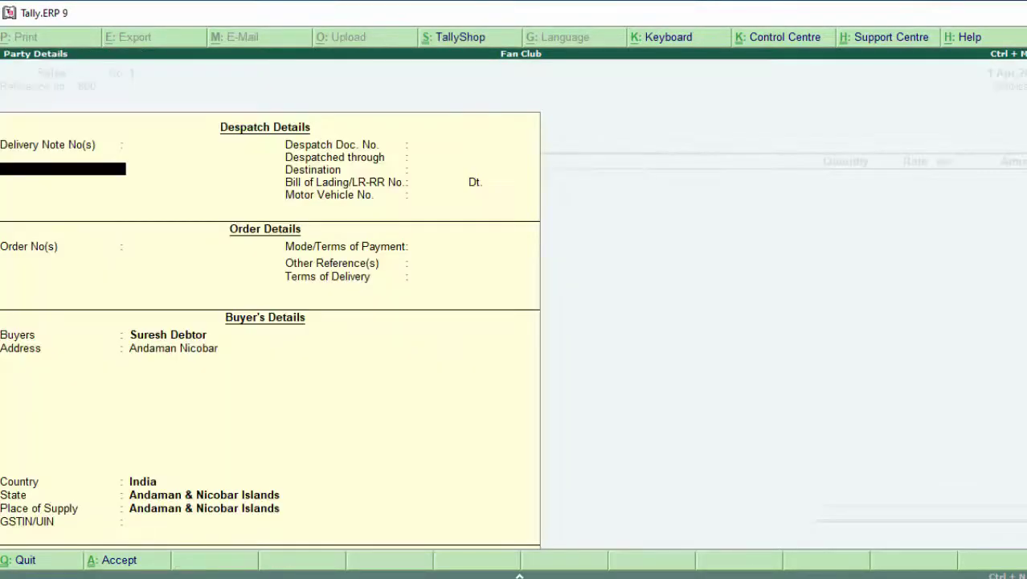
key(Return)
key(Return)
Pass the despatch details and create a 'Sales A/c' ledger under Sales Accounts
key(Return)
key(Return)
key(Return)
key(Return)
key(Return)
key(Return)
key(Return)
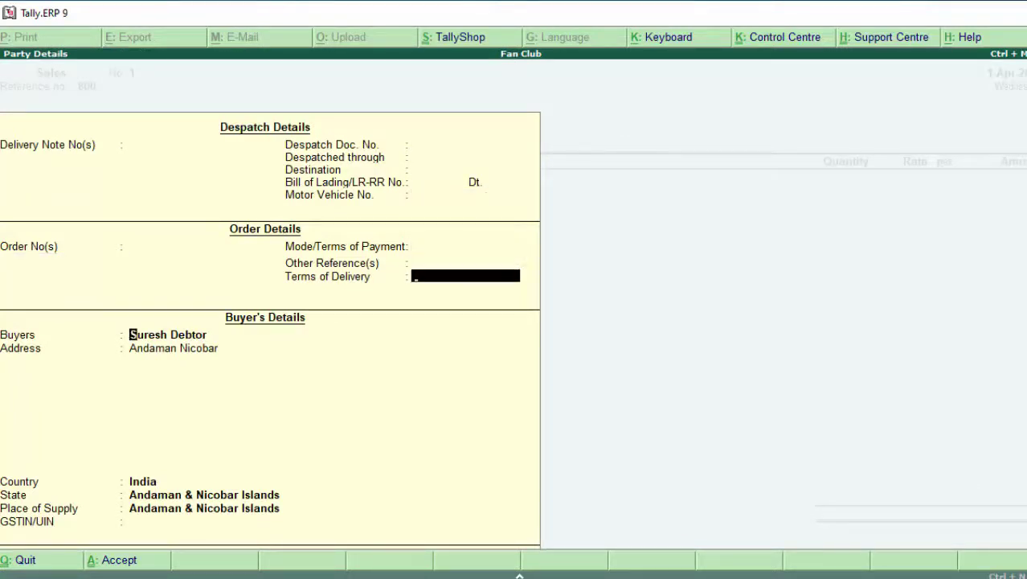
key(Return)
key(Return)
key(Return)
key(Return)
key(Return)
key(Return)
key(Return)
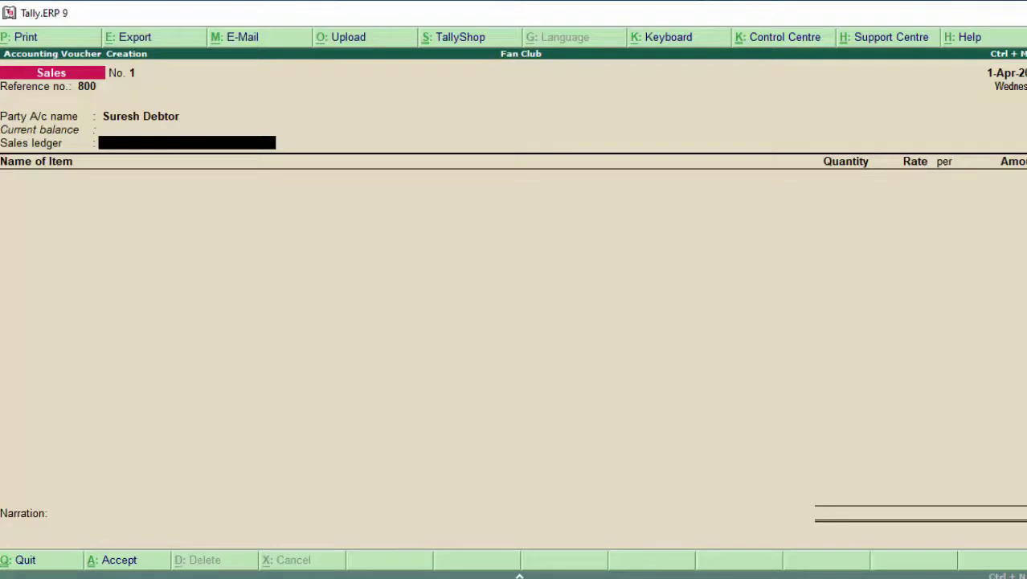
key(alt+c)
text(Sal)
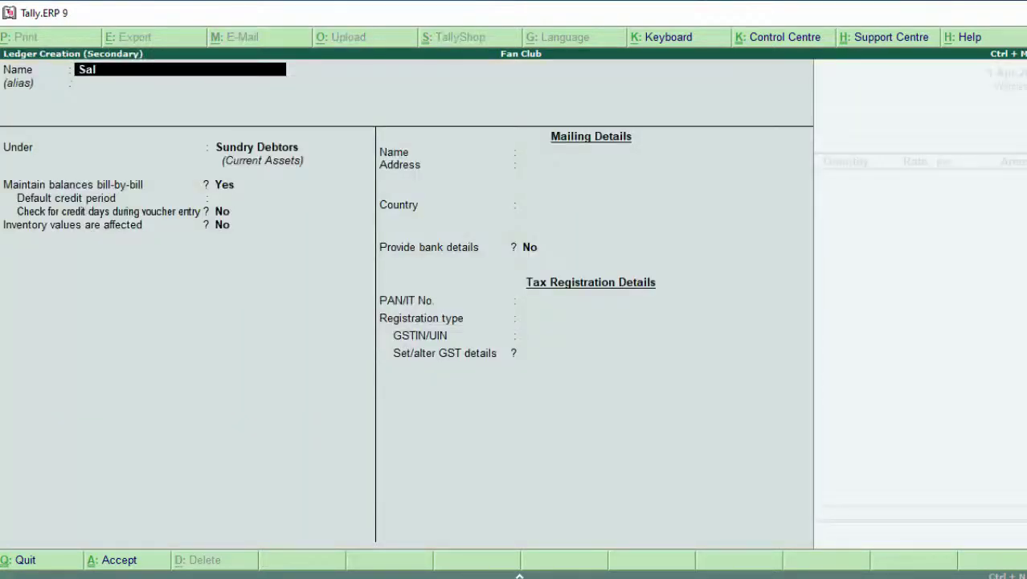
text(es a/)
text(c)
key(Return)
key(Return)
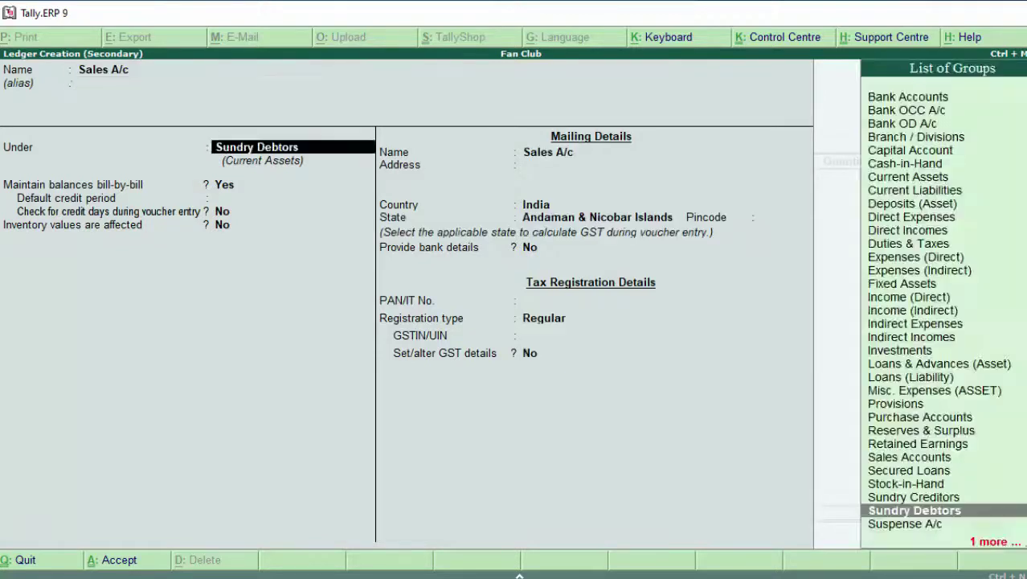
text(S)
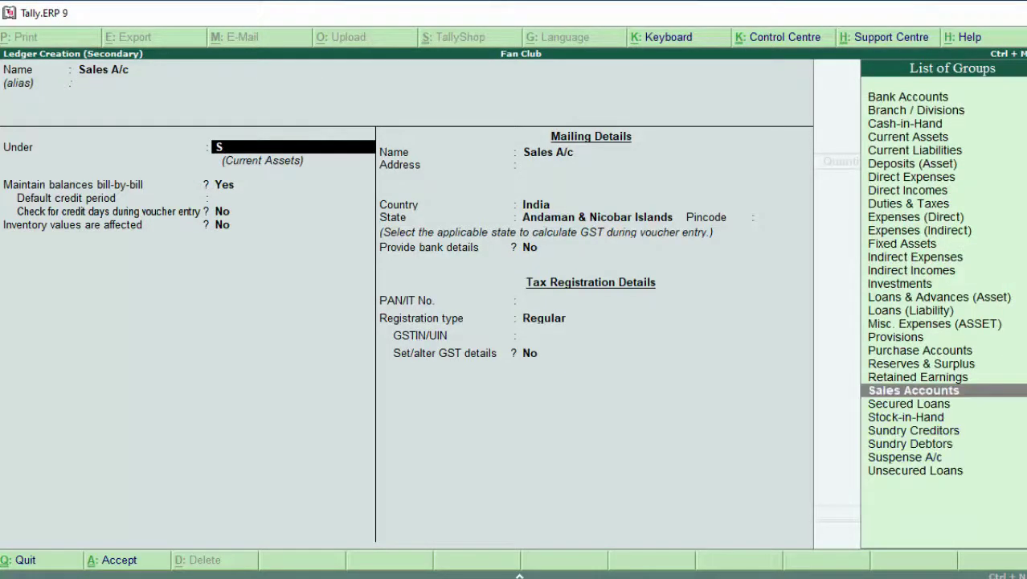
key(Return)
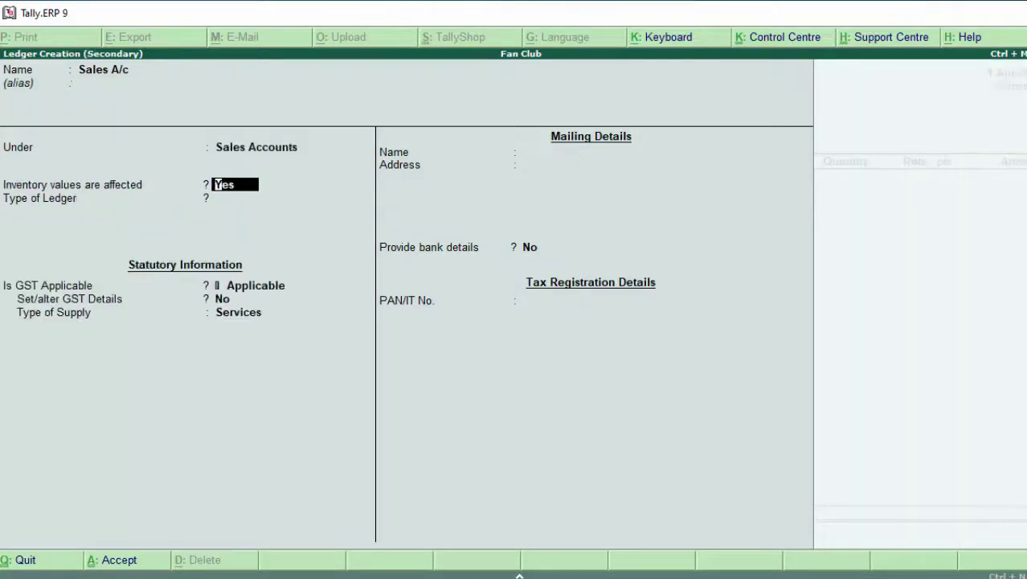
Keep inventory affected and GST applicable, with Goods as the type of supply
key(Return)
key(Return)
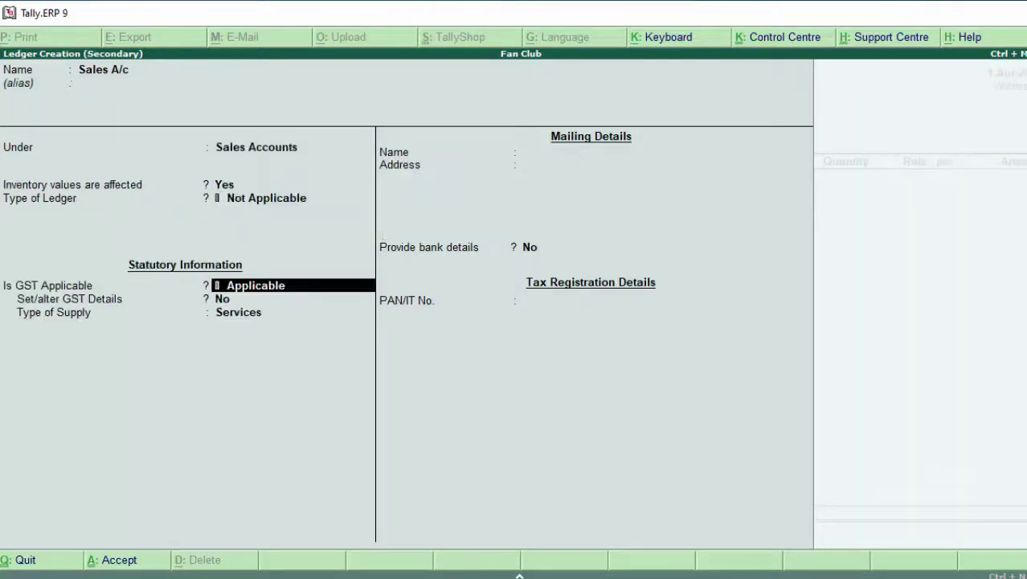
key(Return)
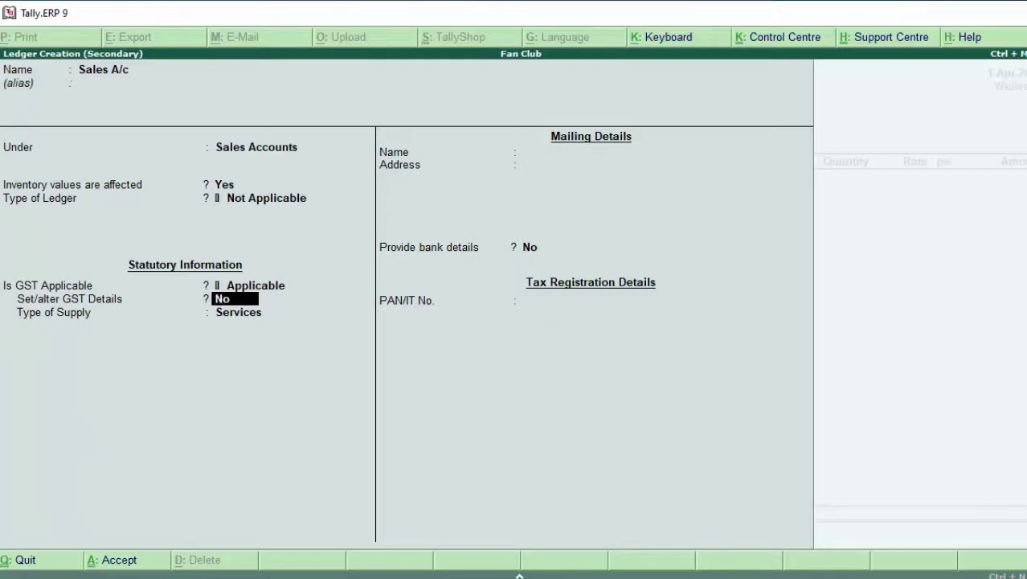
key(Return)
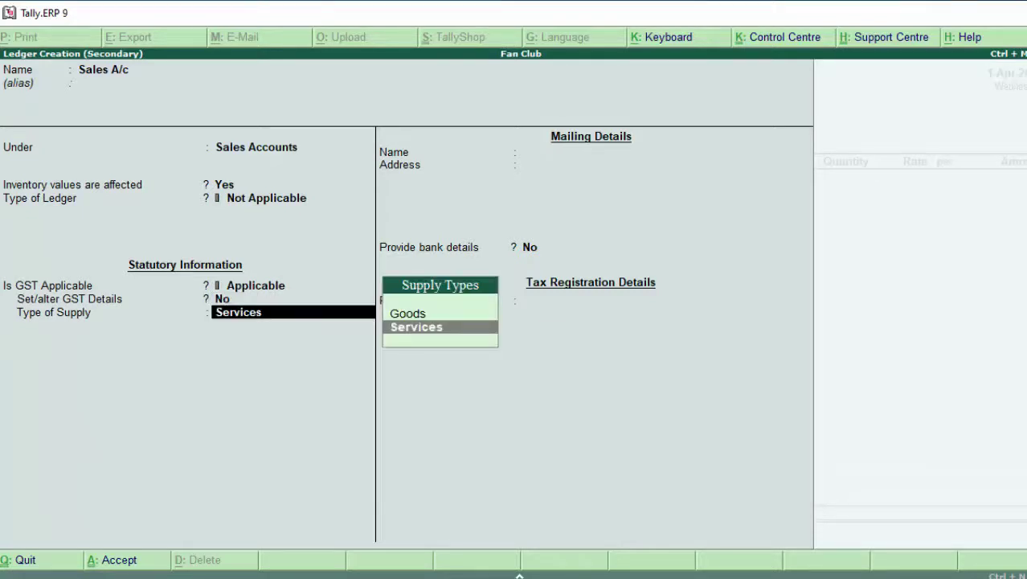
key(Up)
key(Return)
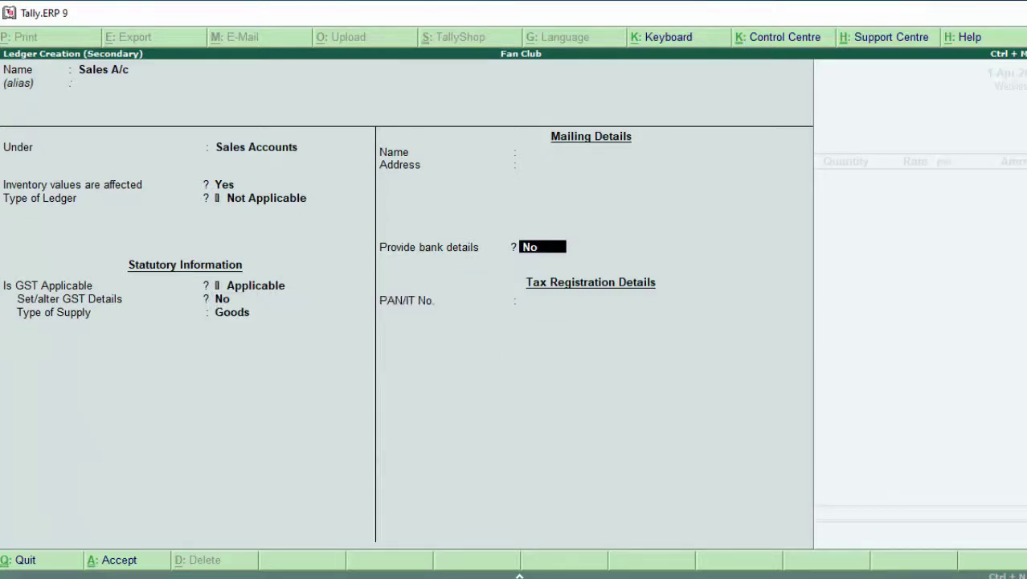
key(Return)
key(Return)
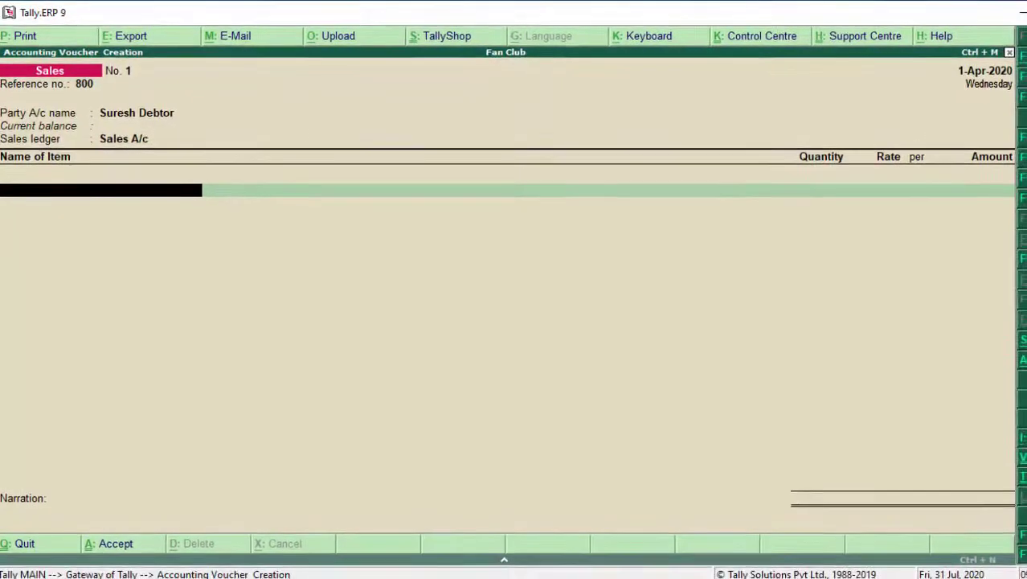
Bill 29 Keyboards at a rate of 250
text(K)
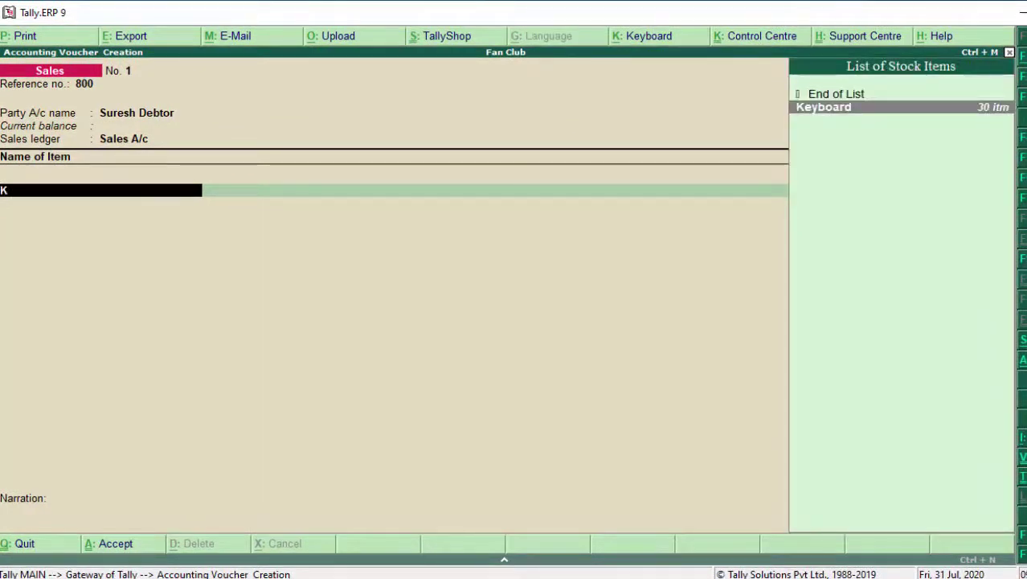
key(Return)
text(2)
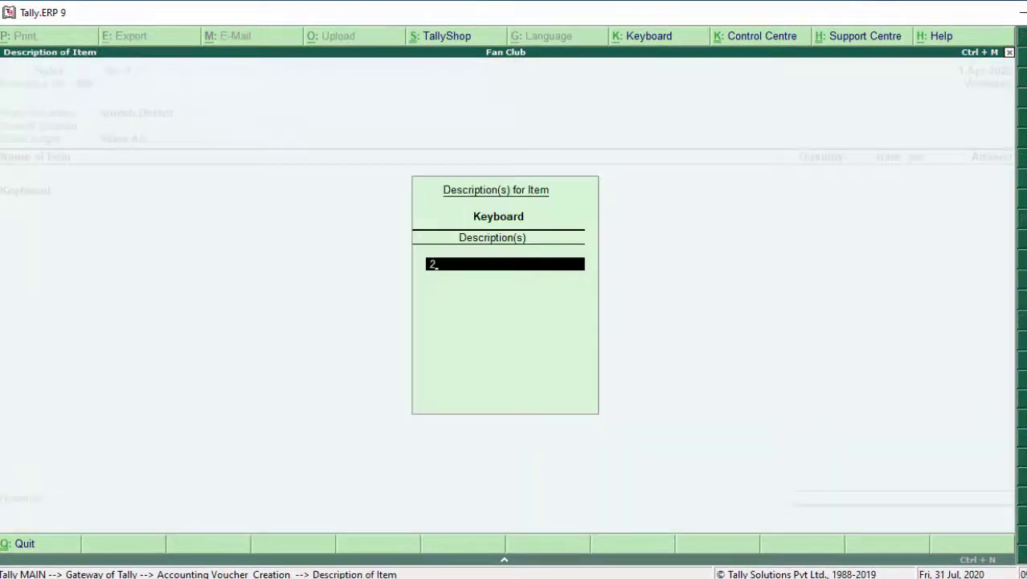
key(BackSpace)
key(Return)
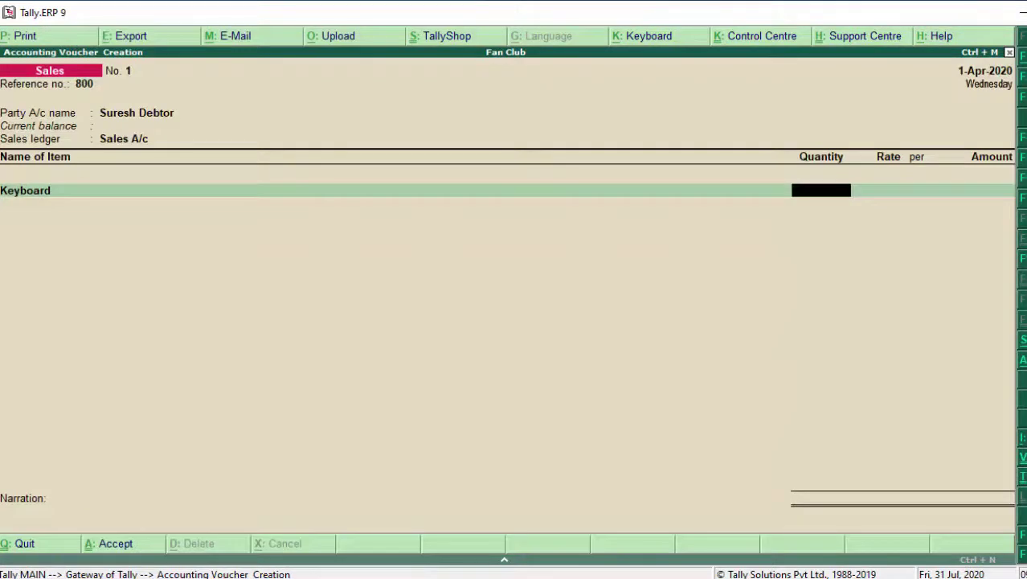
text(29)
key(Return)
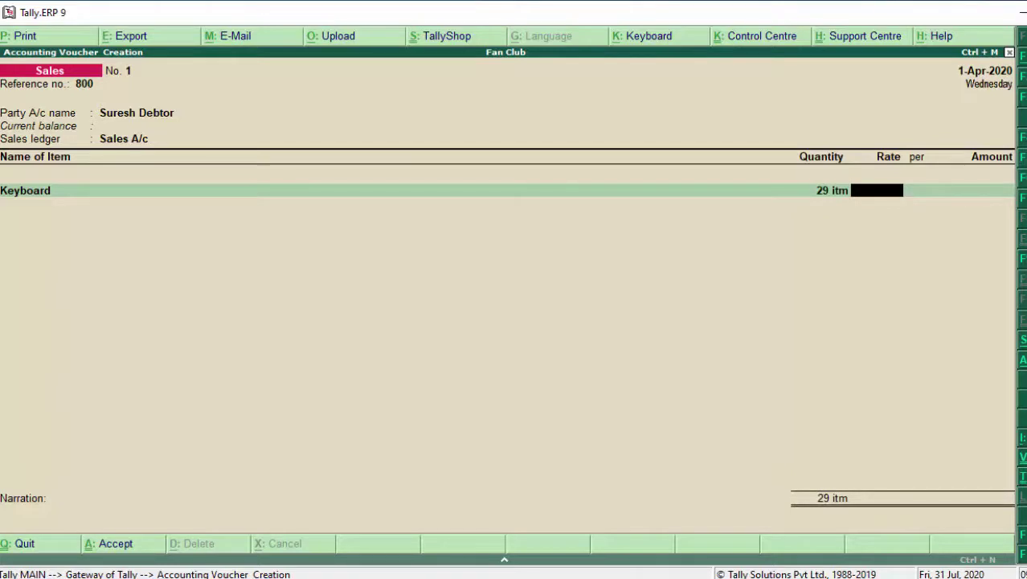
text(2)
text(50)
key(Return)
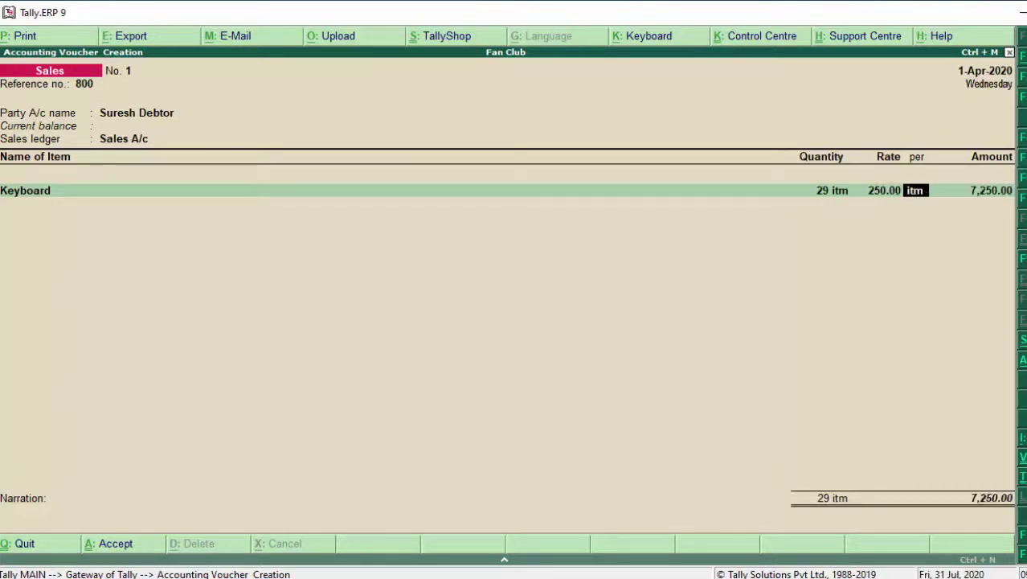
key(Return)
key(Return)
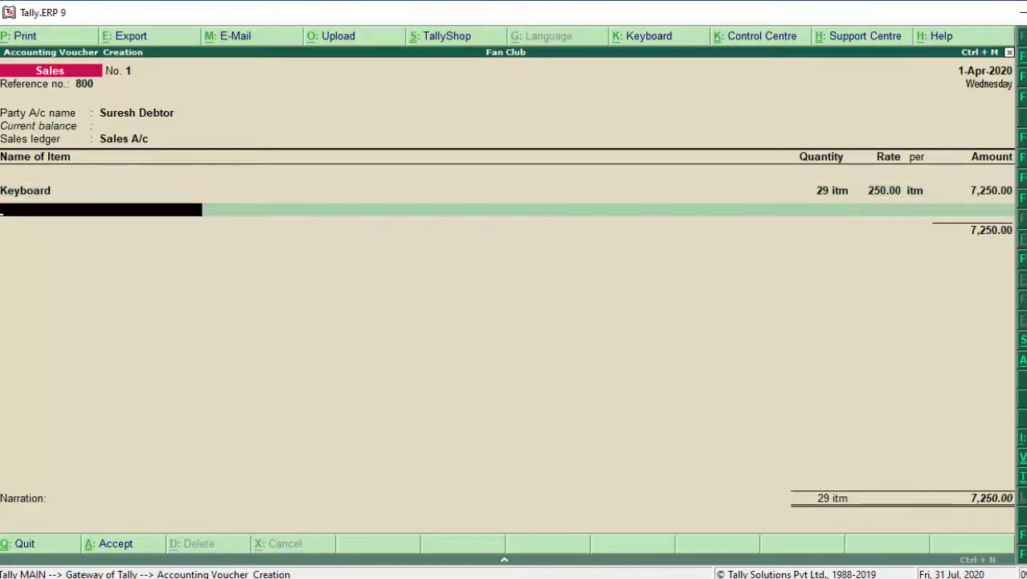
Add 2 Mother Boards at a rate of 6,000, bringing the items to 19,250.00
text(m)
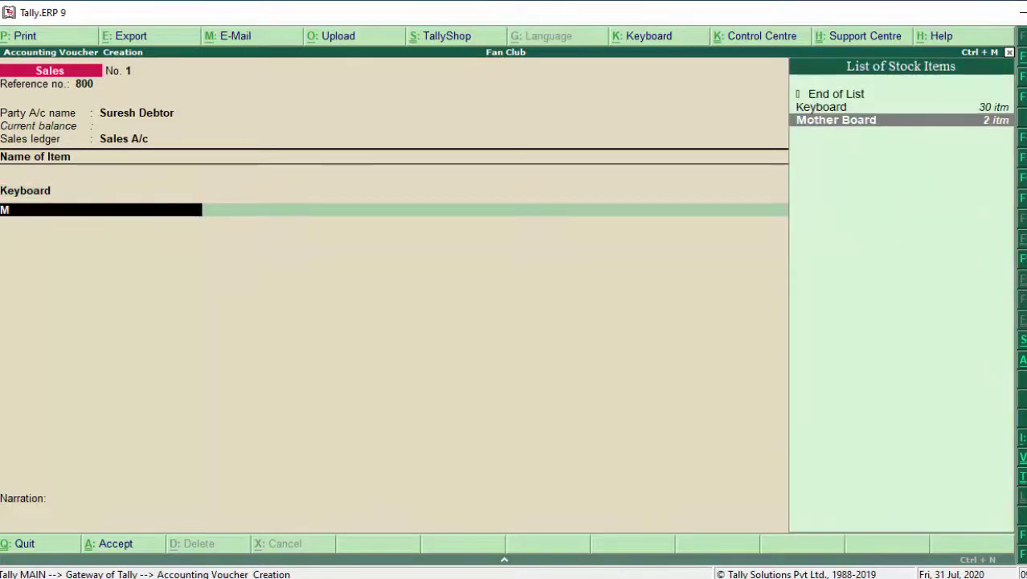
key(Return)
key(Return)
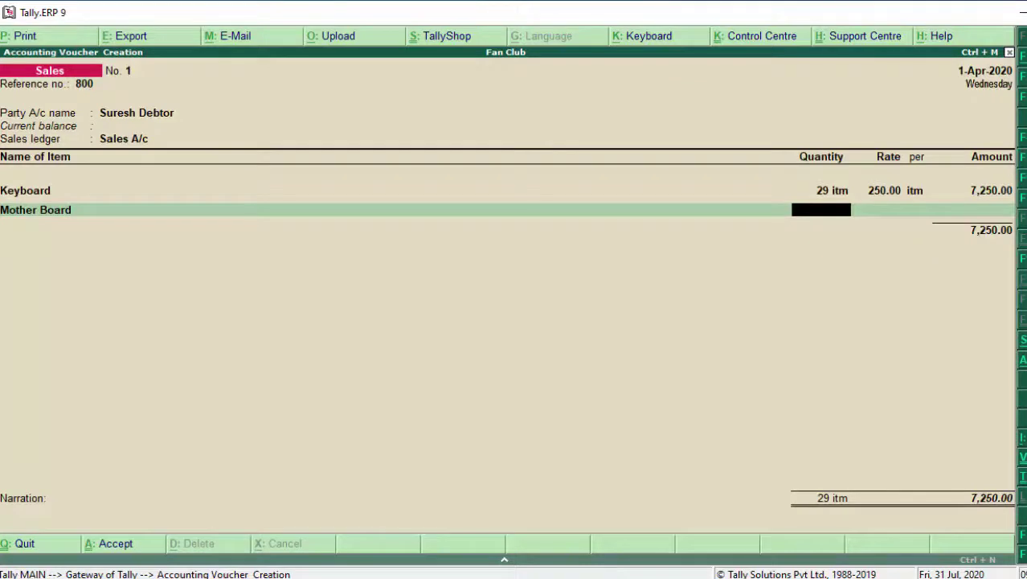
text(2)
key(Return)
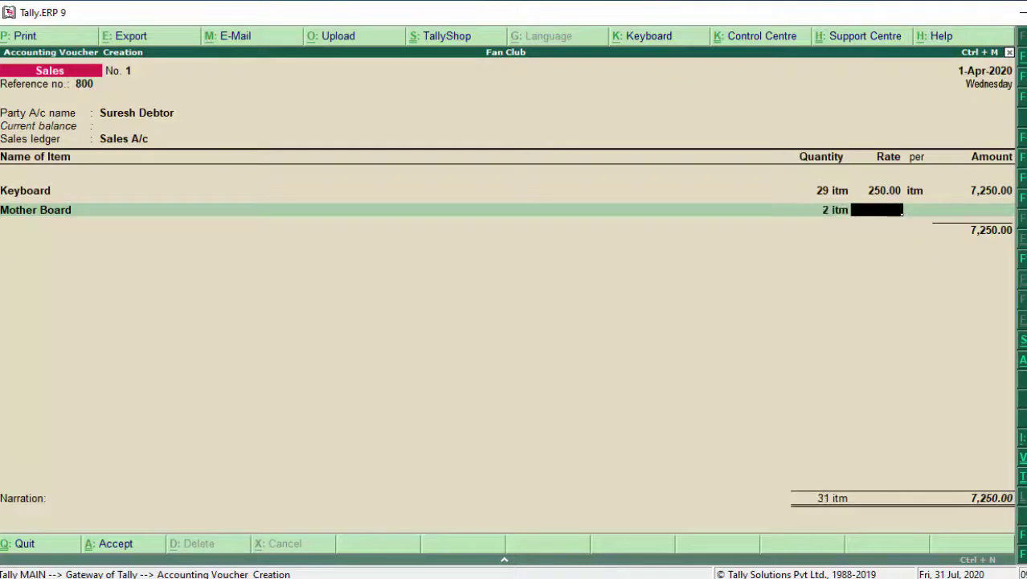
text(6)
text(000)
key(Return)
key(Return)
key(Return)
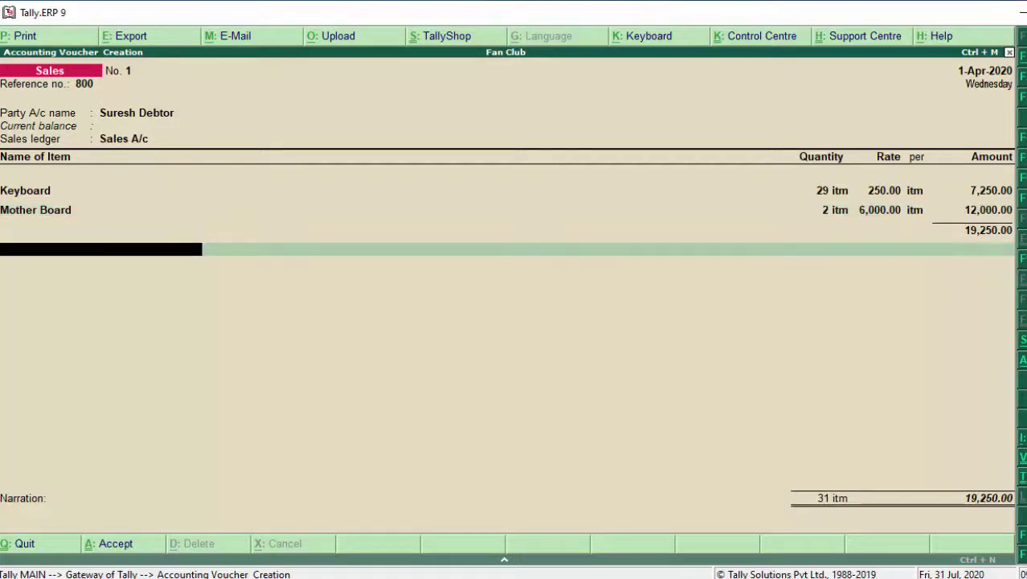
key(Return)
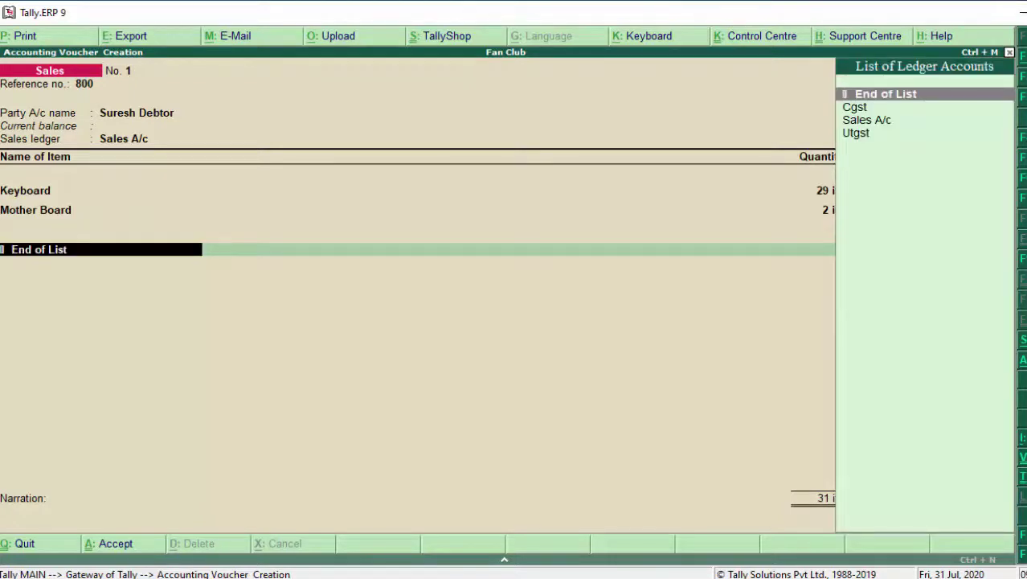
Add Cgst and Utgst lines of 1,155.00 each and settle 21,560.00 as a New Ref
key(Down)
key(Return)
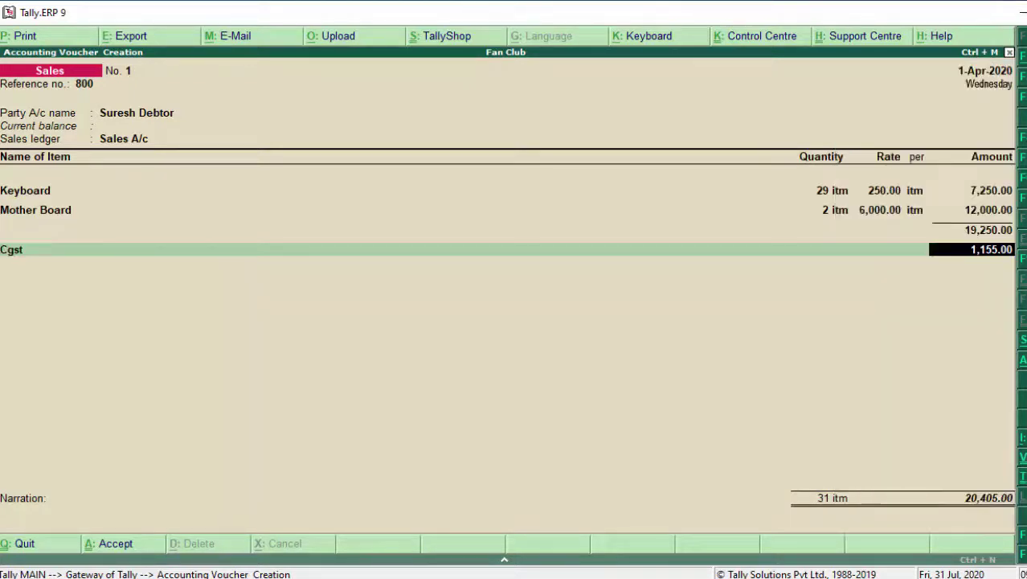
key(Return)
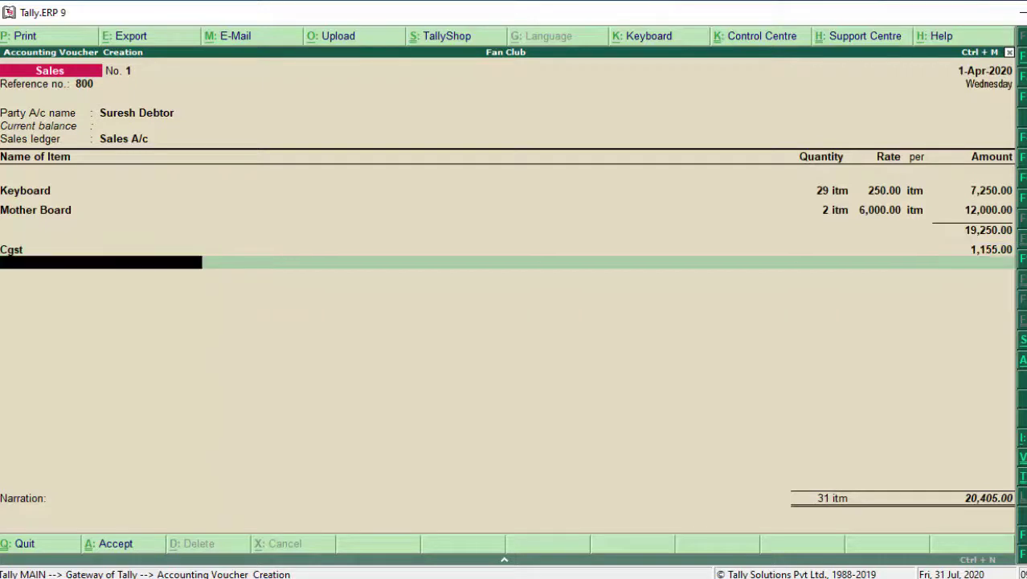
text(U)
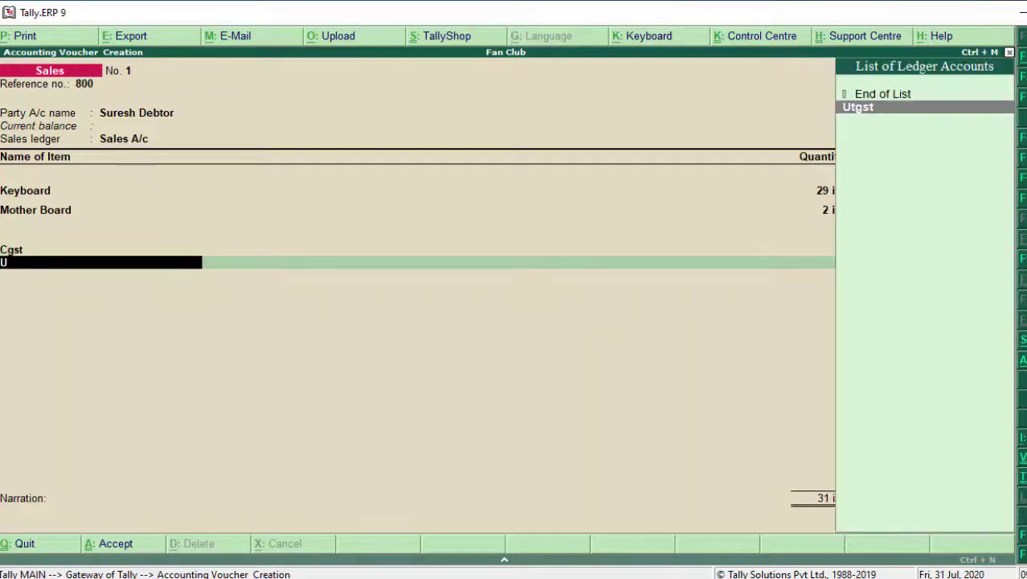
key(Return)
key(Return)
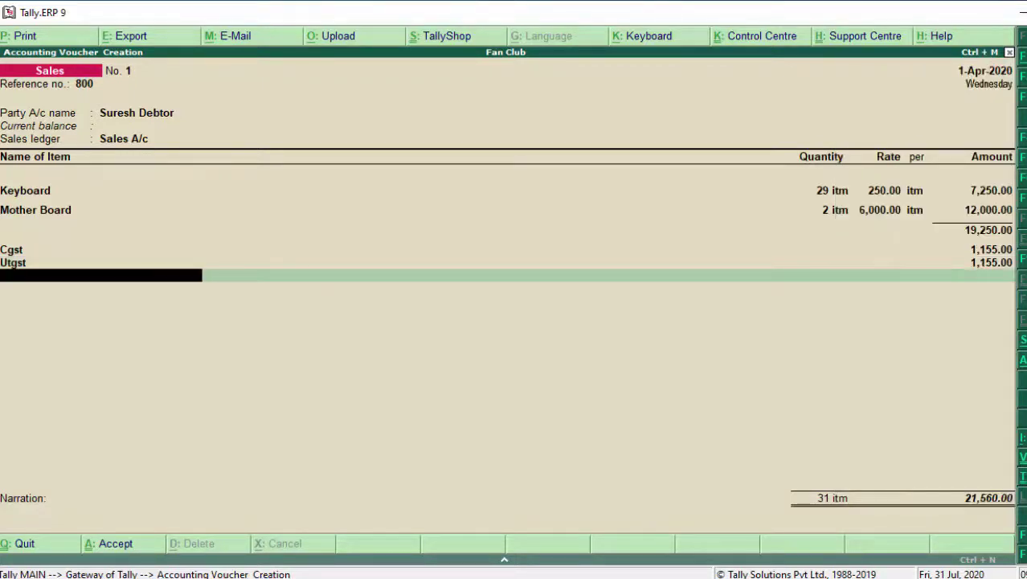
key(Return)
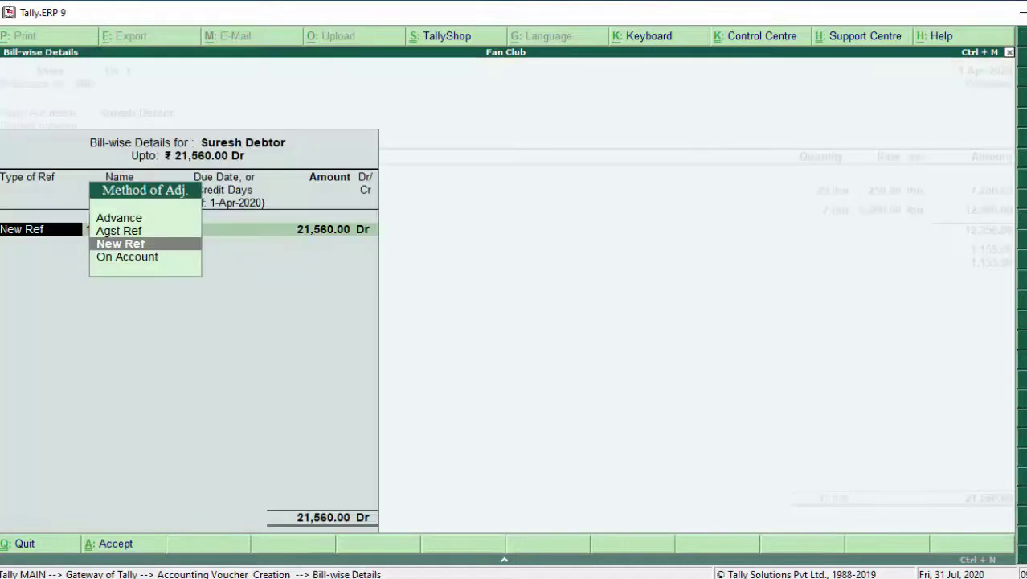
key(Return)
key(Return)
key(Return)
key(Return)
key(Return)
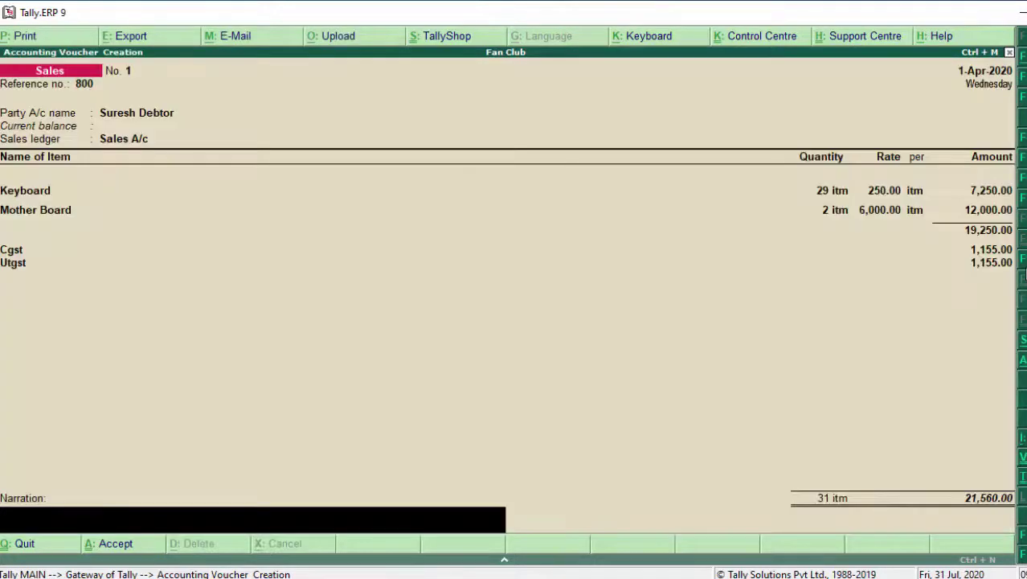
key(Return)
key(Return)
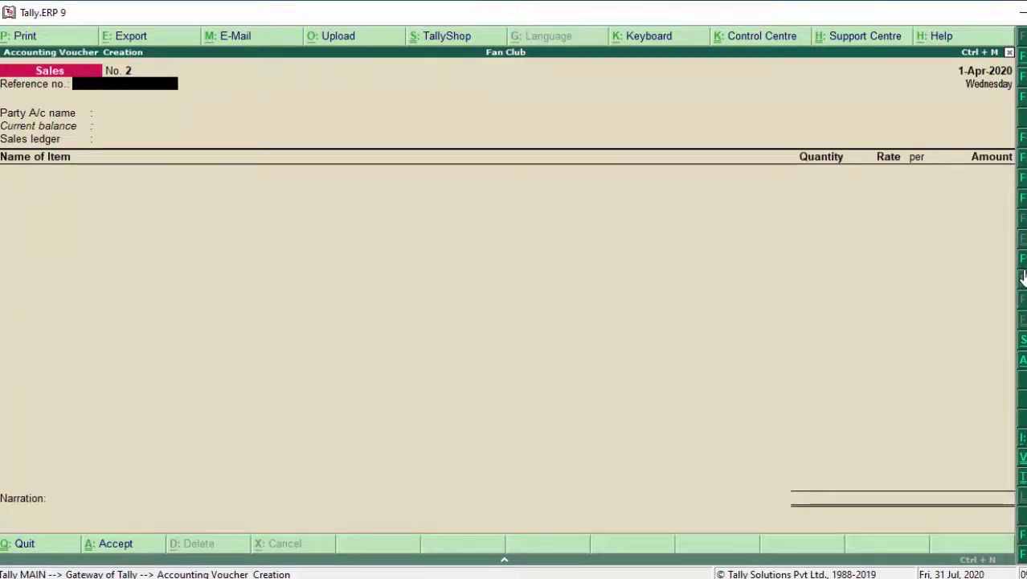
Open the debtor's sales voucher from the Day Book and bring up Tax Invoice printing
key(Escape)
key(d)
key(y)
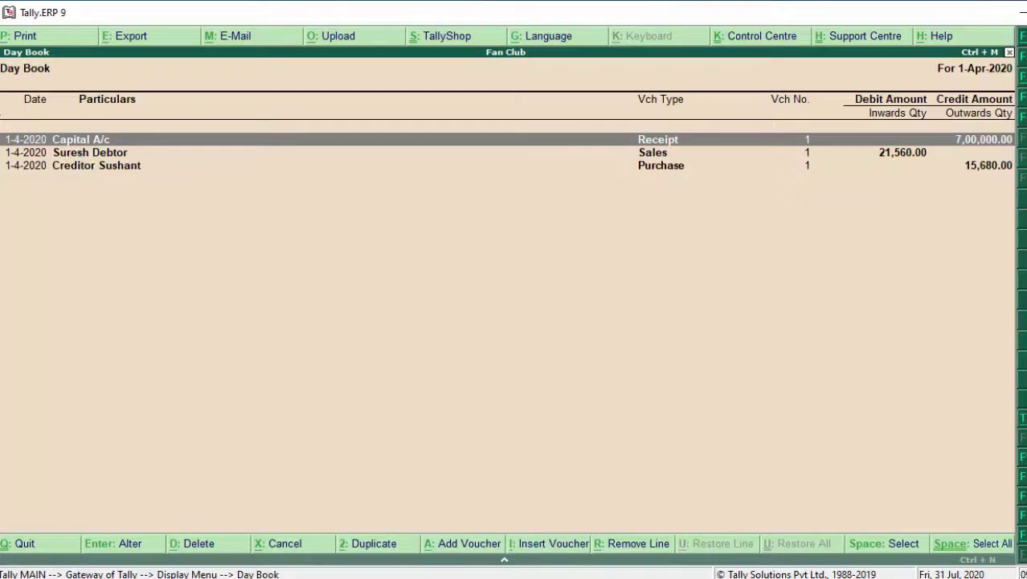
click(108, 168)
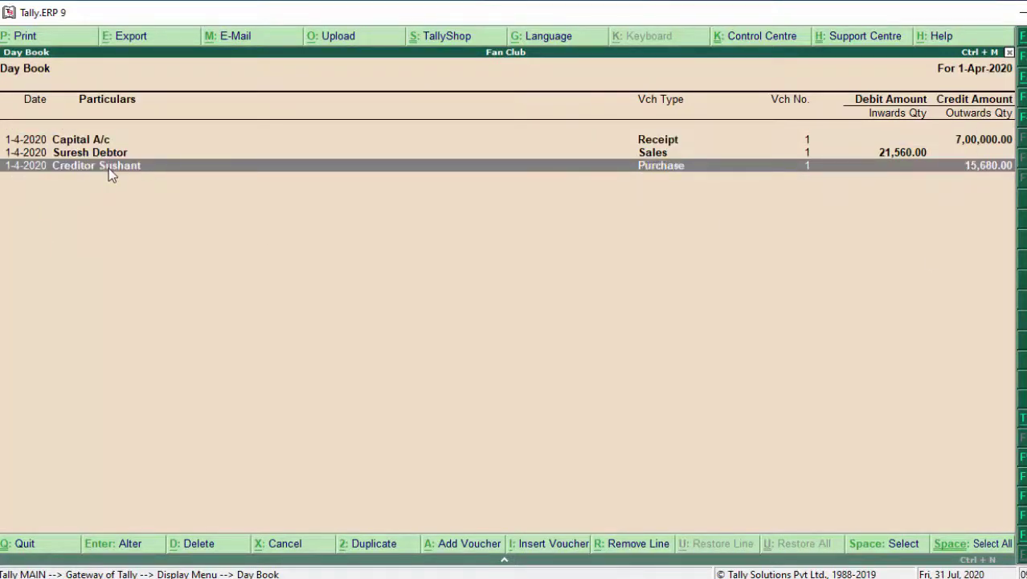
click(106, 154)
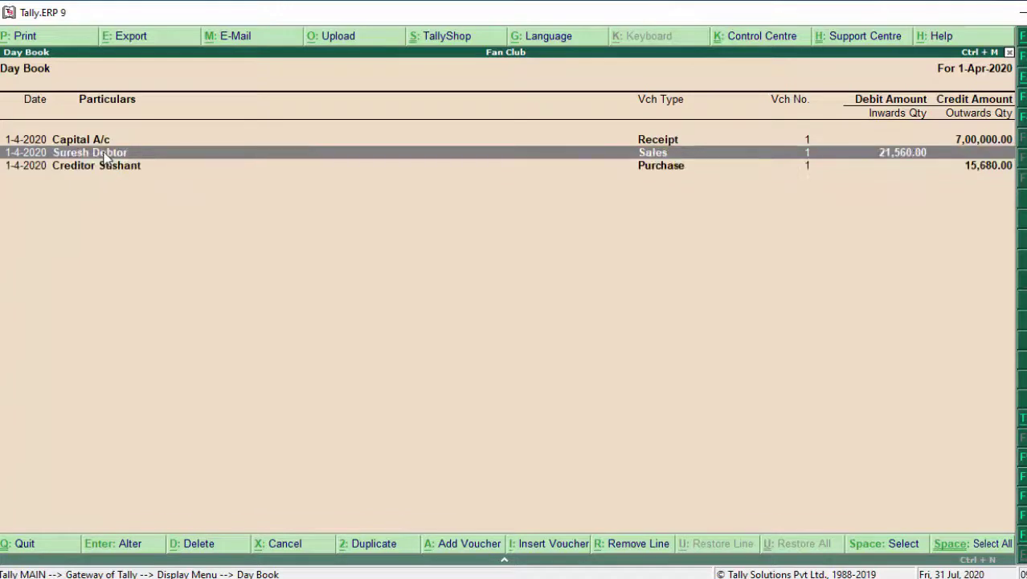
double_click(106, 154)
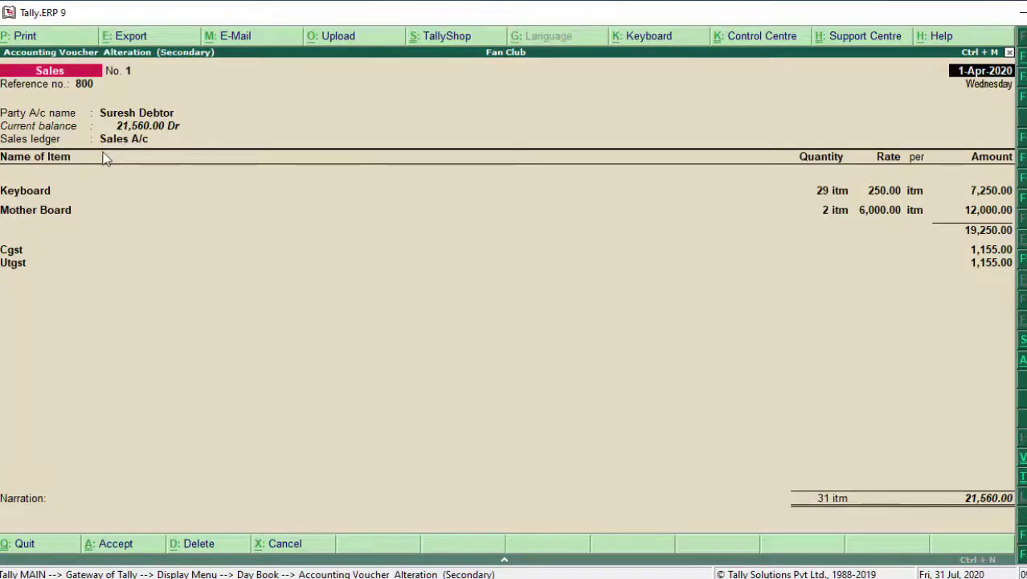
key(alt+p)
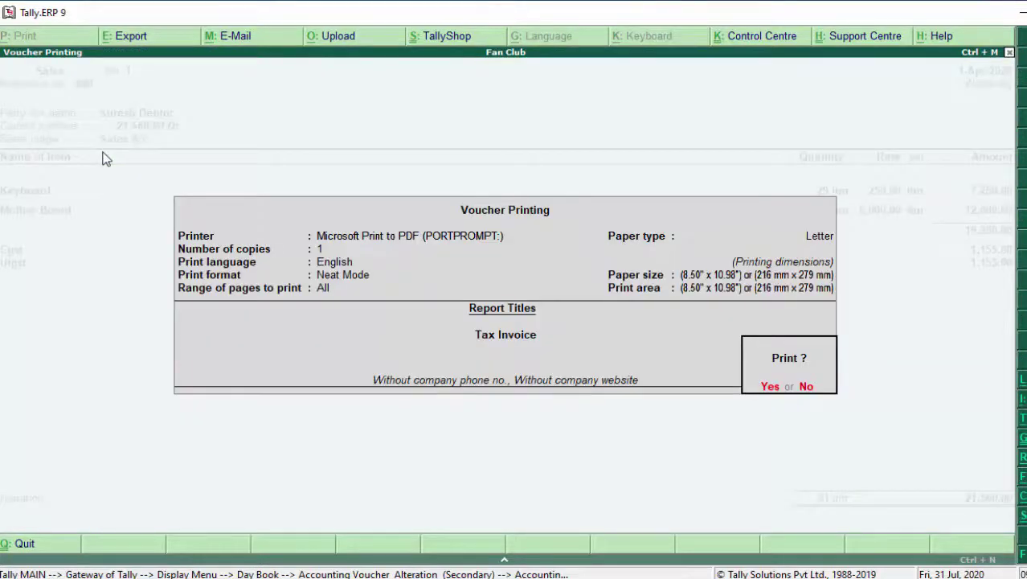
Print the invoice to a PDF named 'sales' on the Desktop
key(Return)
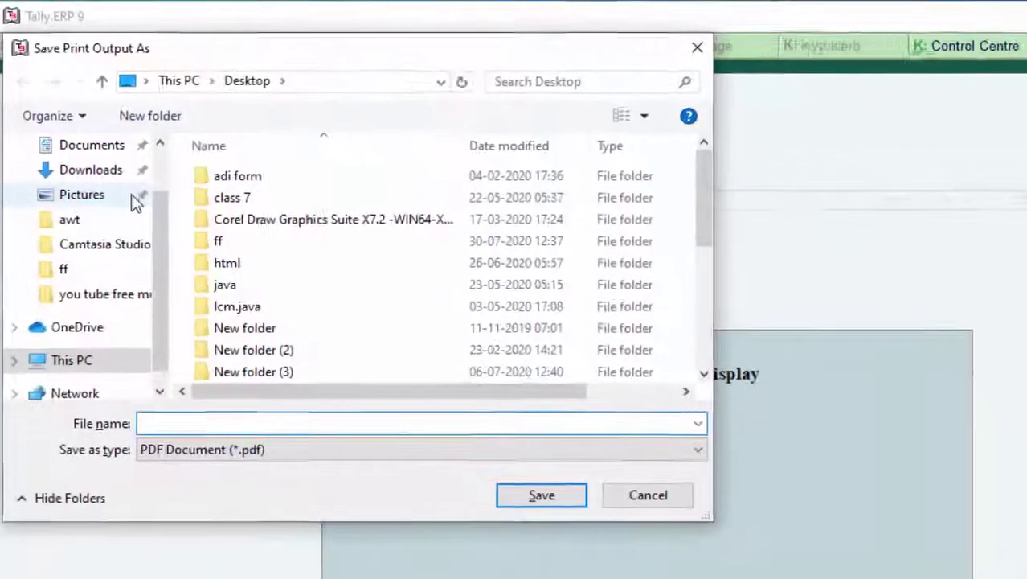
text(sa)
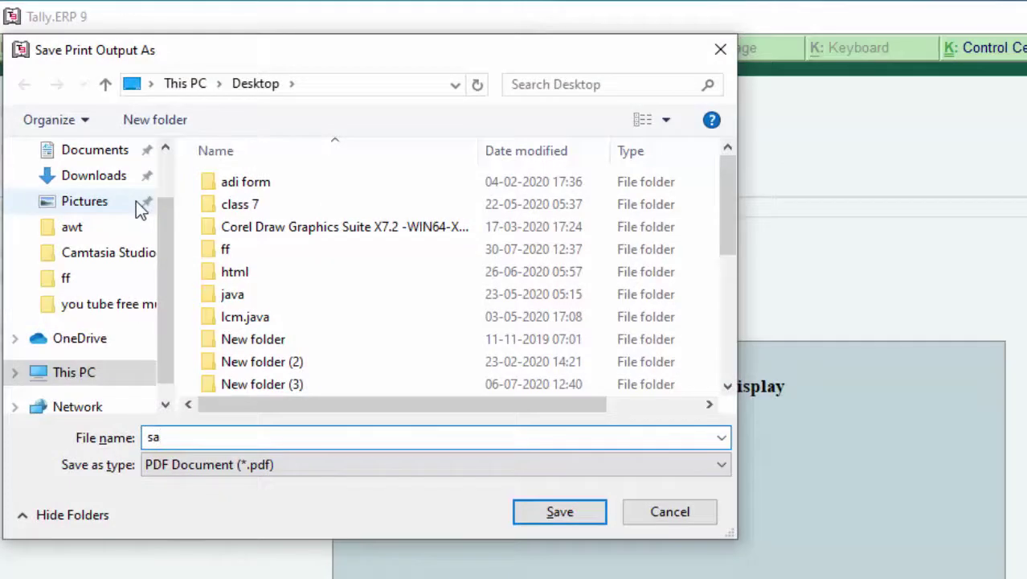
text(les)
click(155, 86)
click(164, 108)
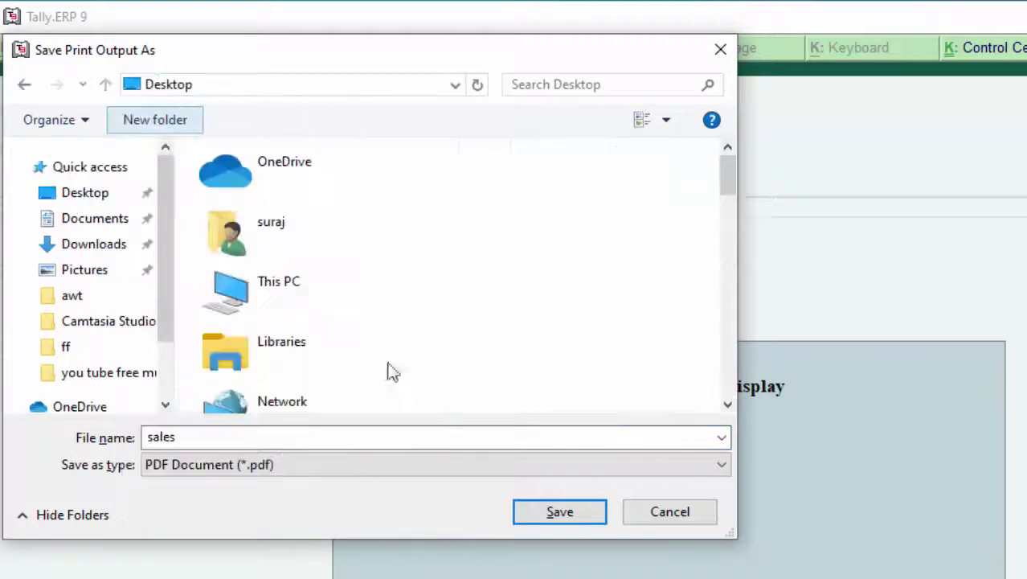
click(562, 513)
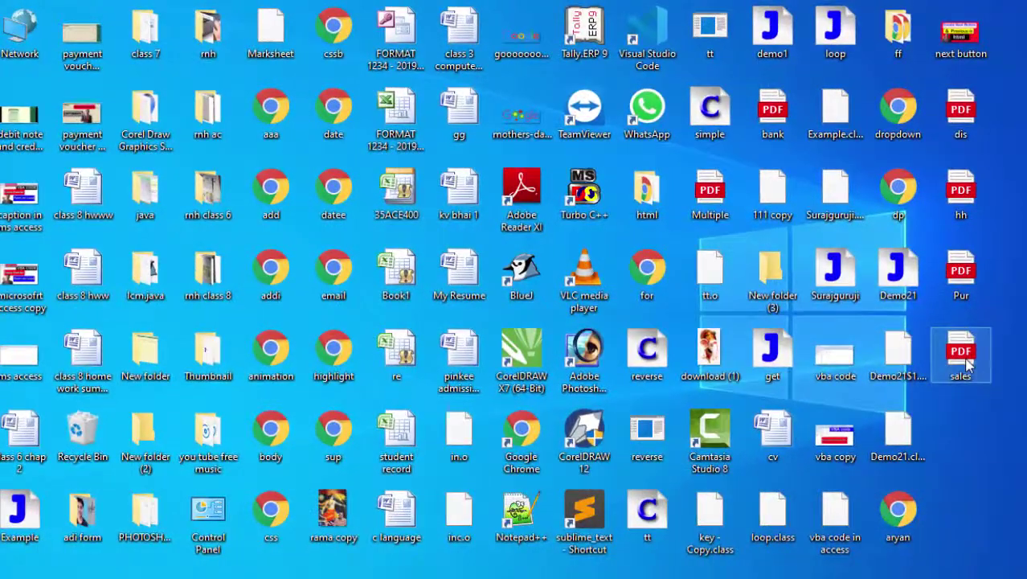
Open sales.pdf from the Desktop and scroll through the ₹21,560.00 Tax Invoice
double_click(967, 362)
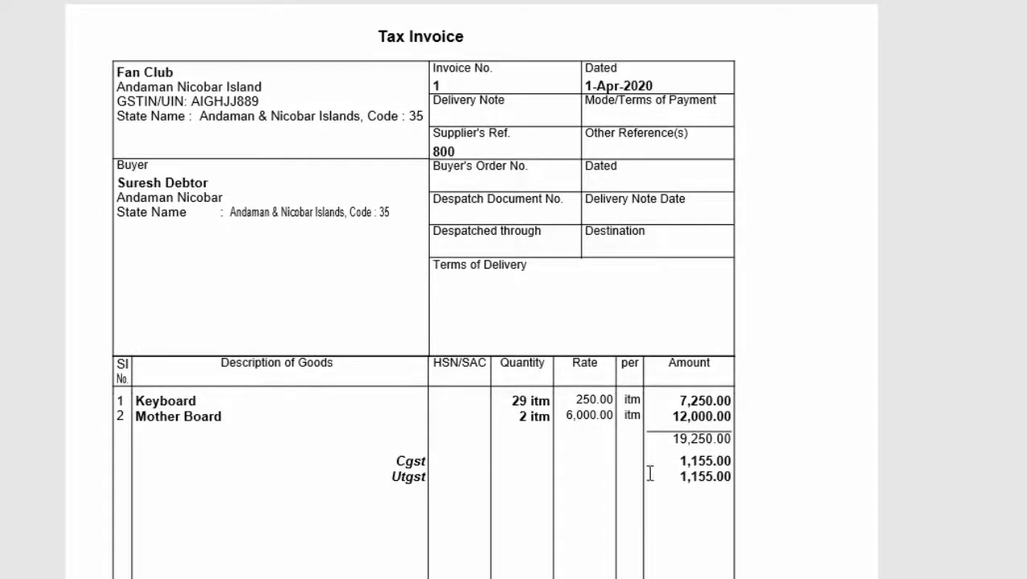
scroll(648, 471, down, 3)
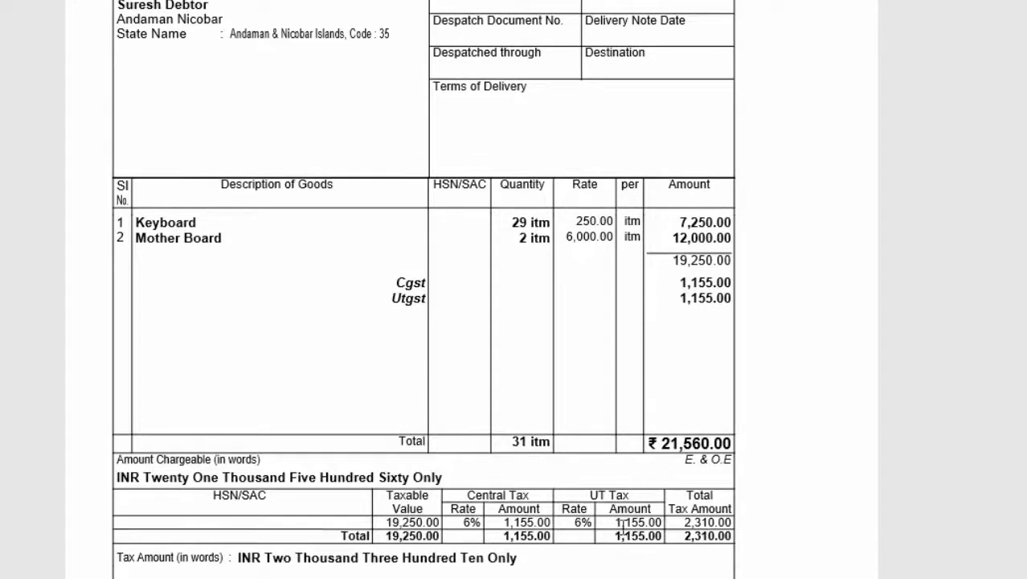
scroll(658, 523, up, 2)
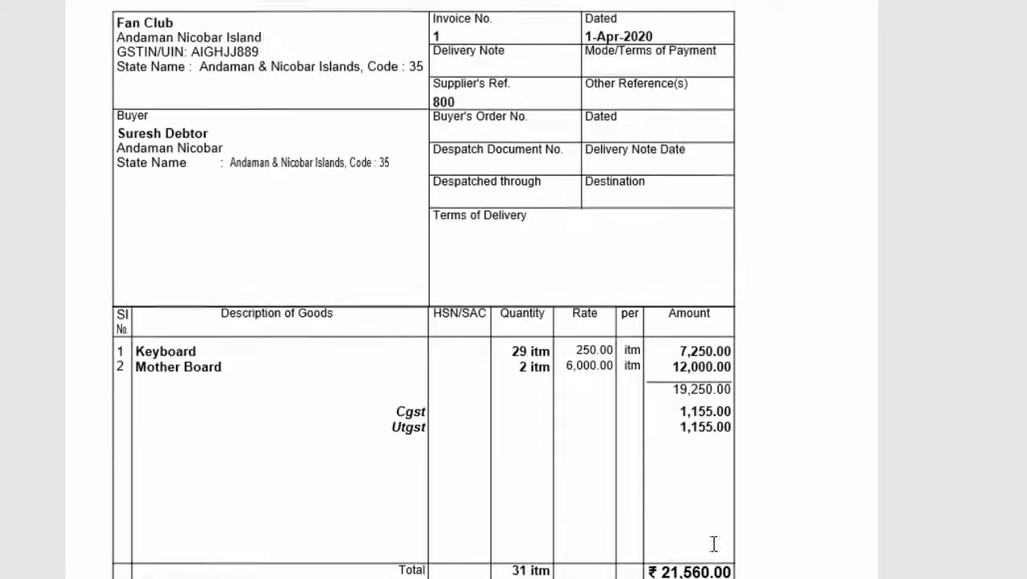
scroll(713, 545, up, 1)
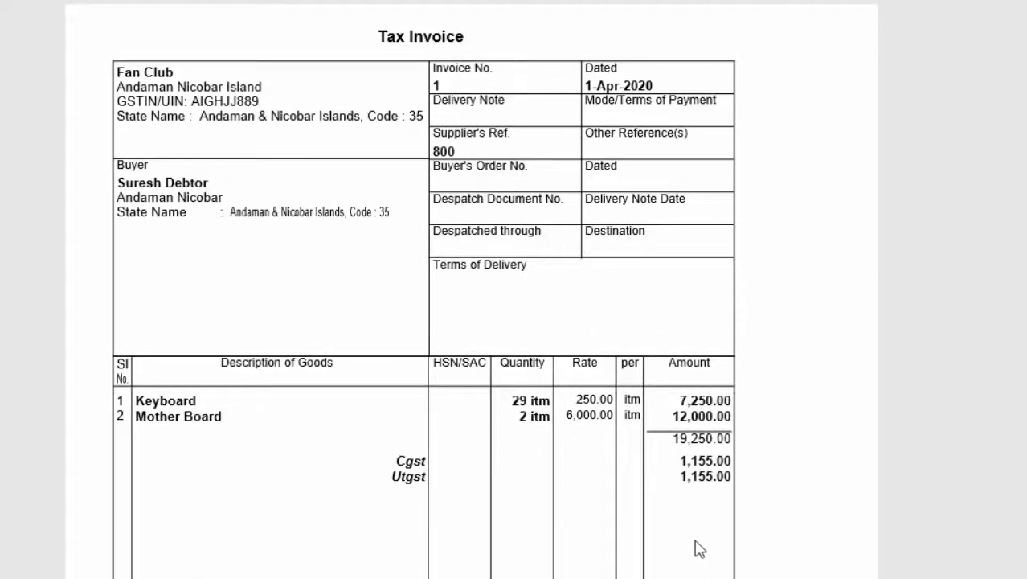